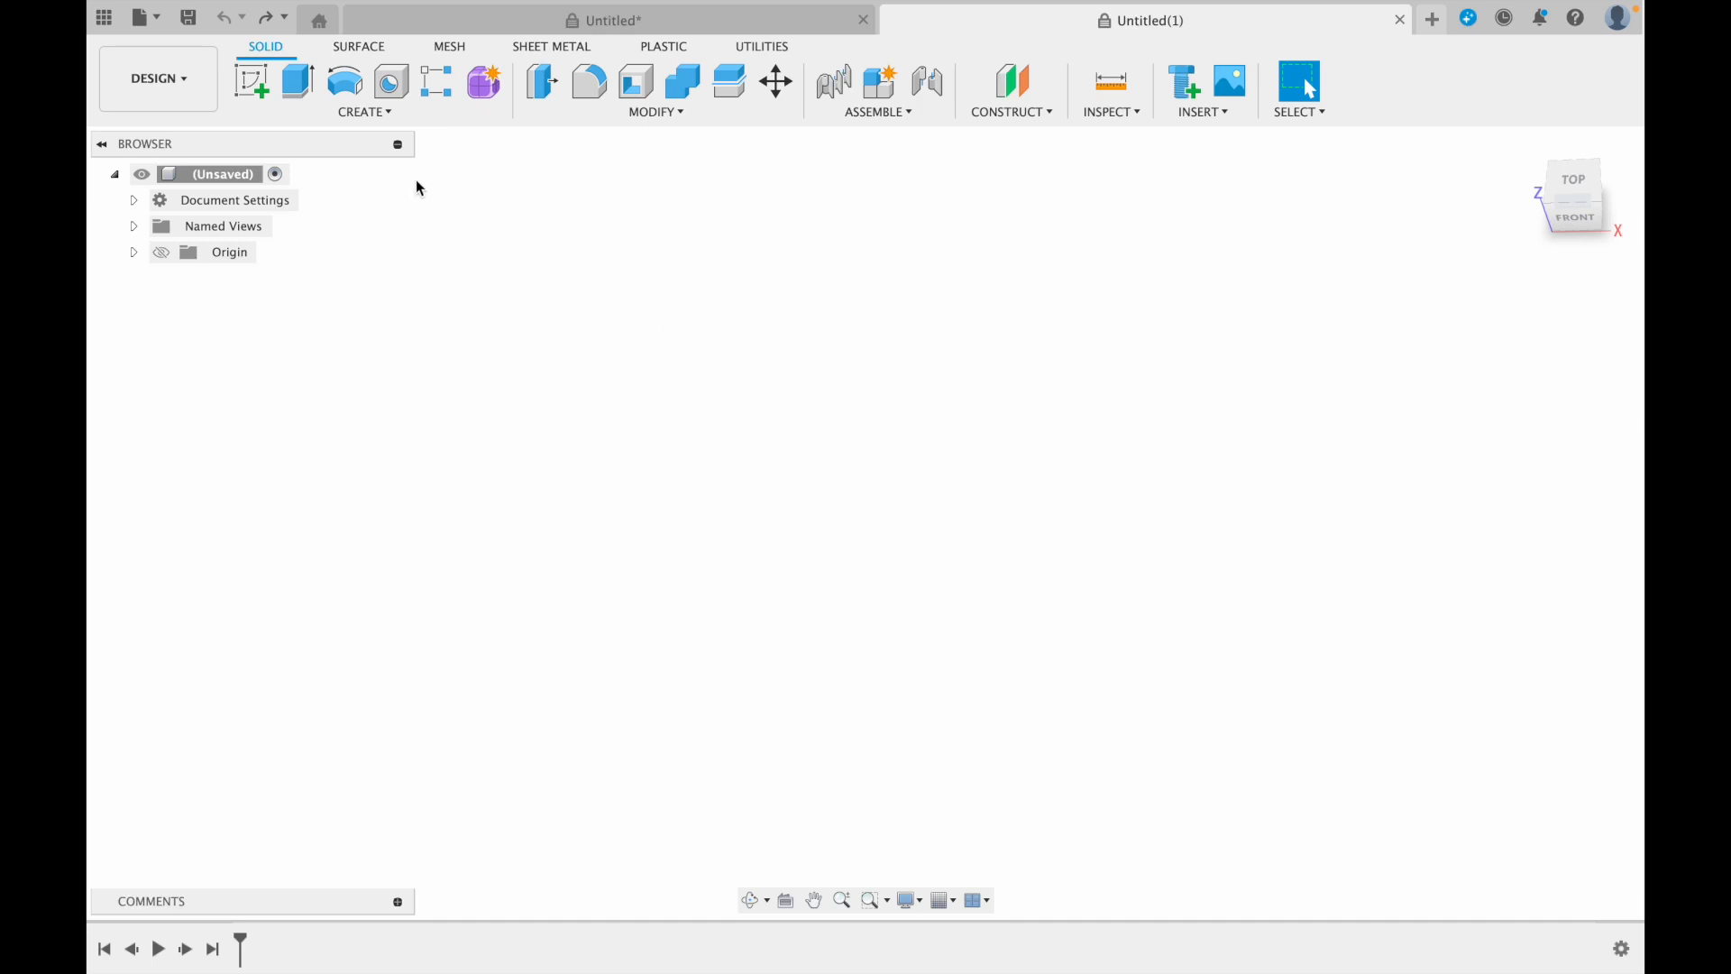
# Start a new sketch on the horizontal XY plane, viewed from the top
pyautogui.click(256, 78)
pyautogui.click(1576, 184)
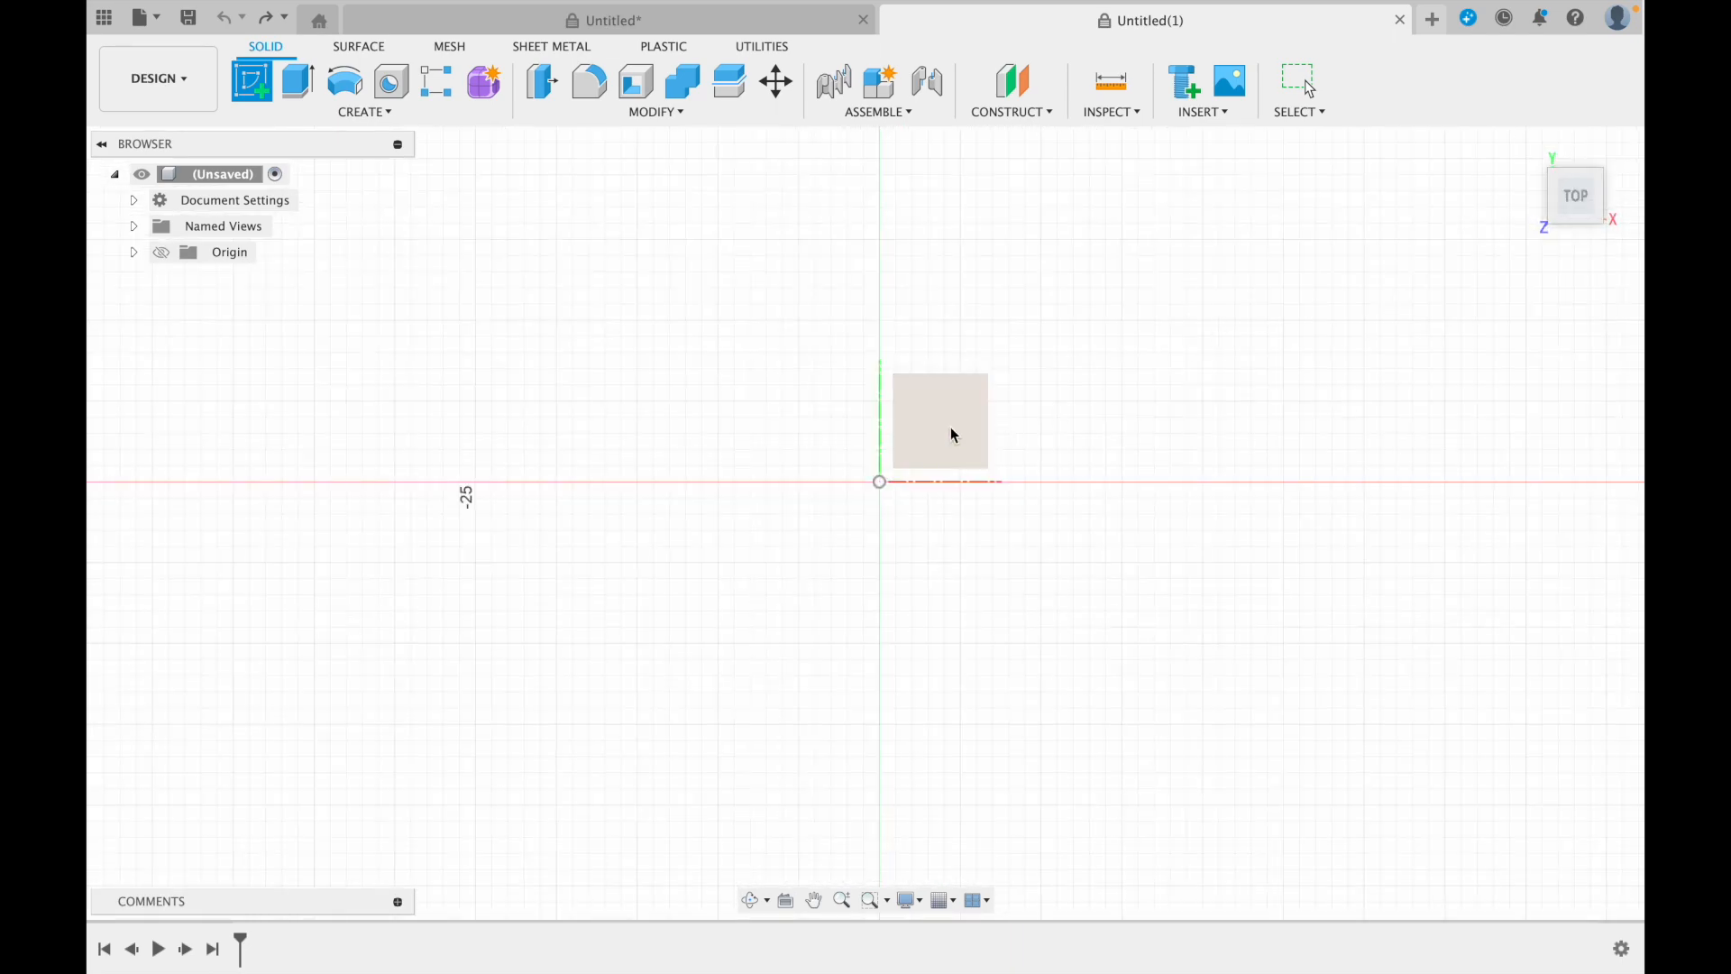
pyautogui.click(929, 450)
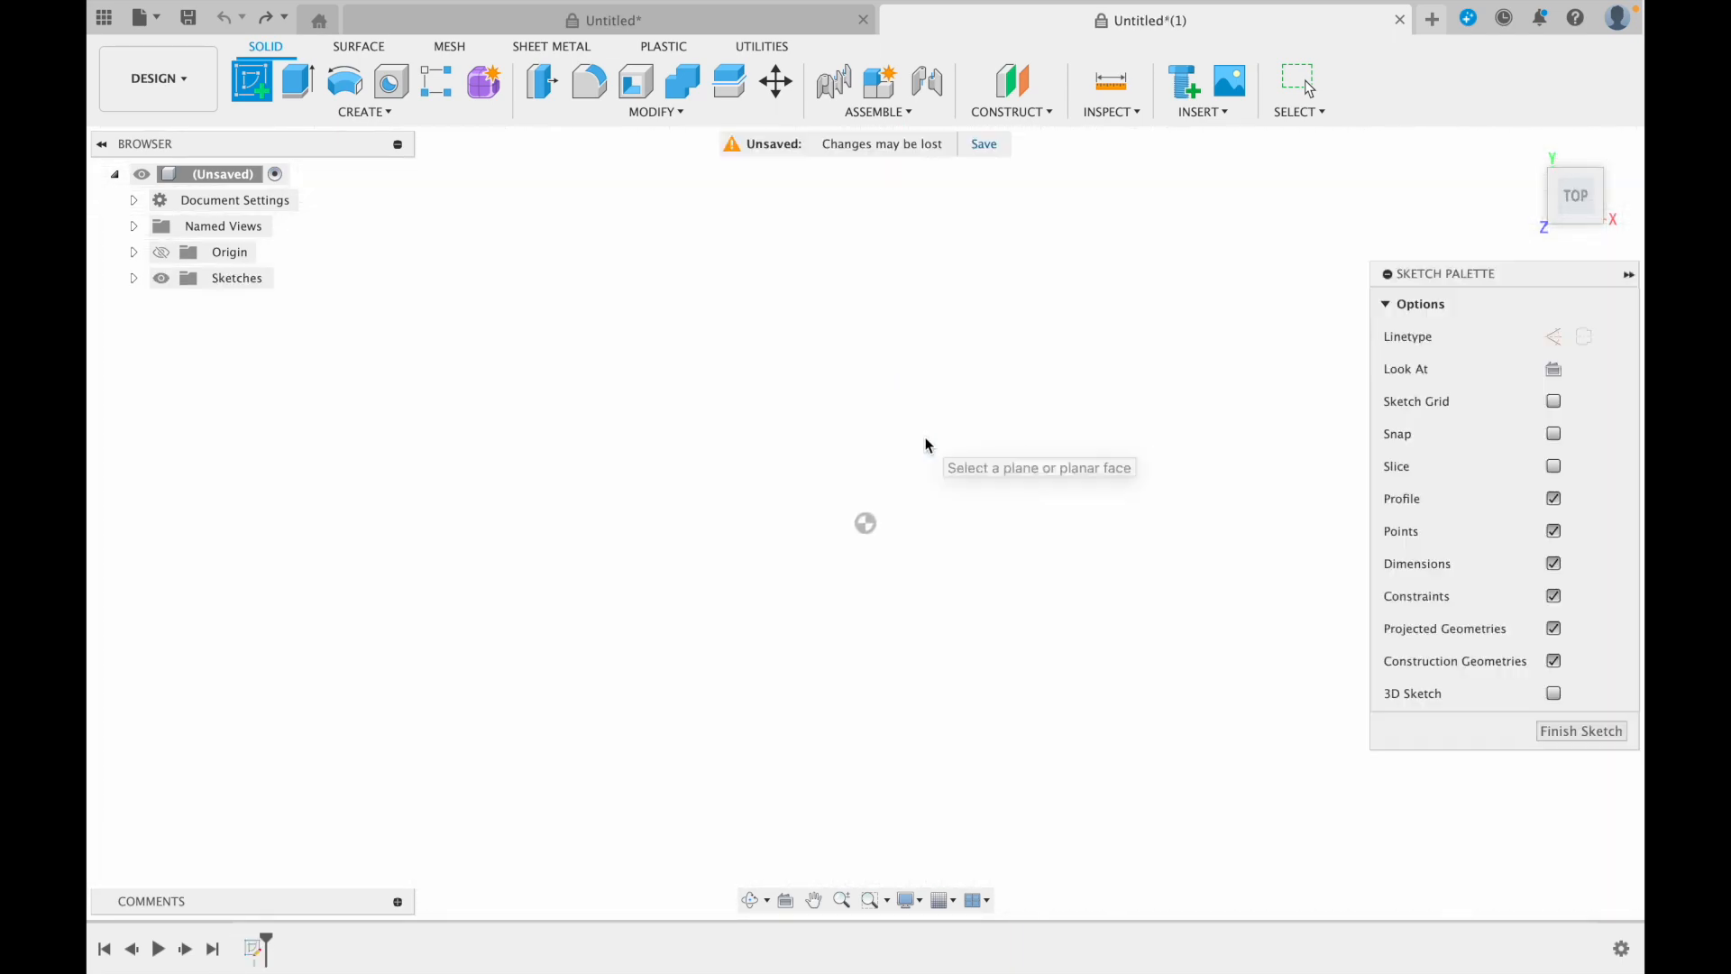
# Draw a 36 mm by 36 mm center rectangle centred on the sketch origin
pyautogui.click(303, 84)
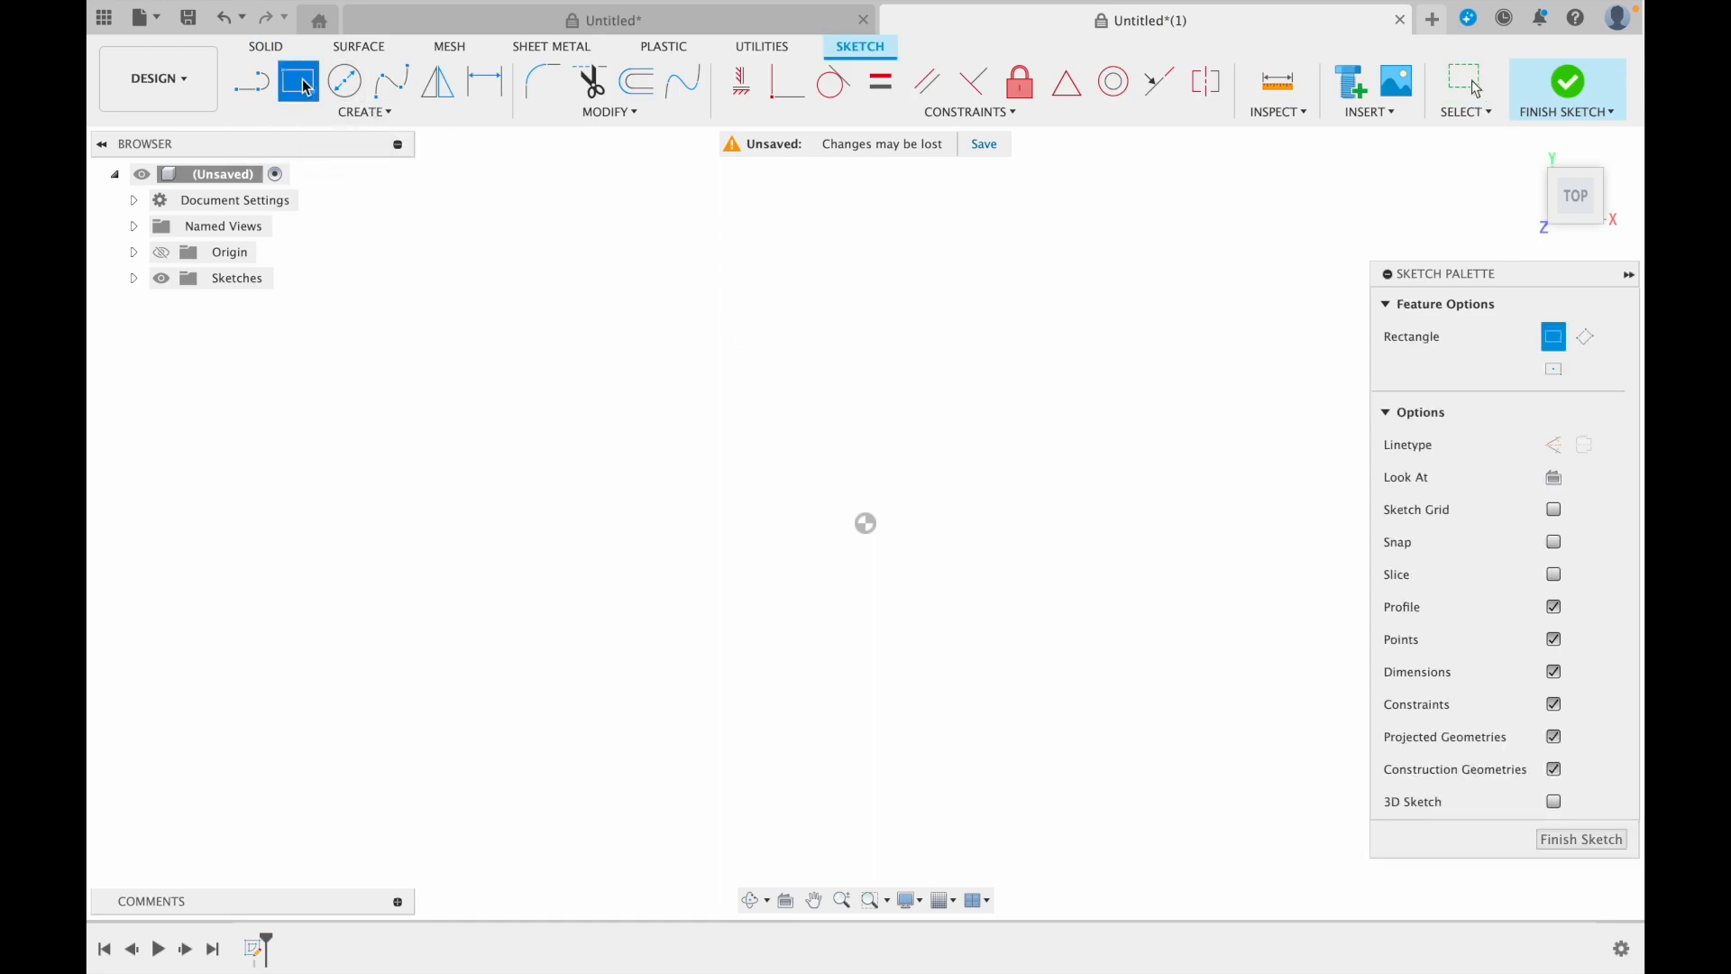
pyautogui.click(1553, 369)
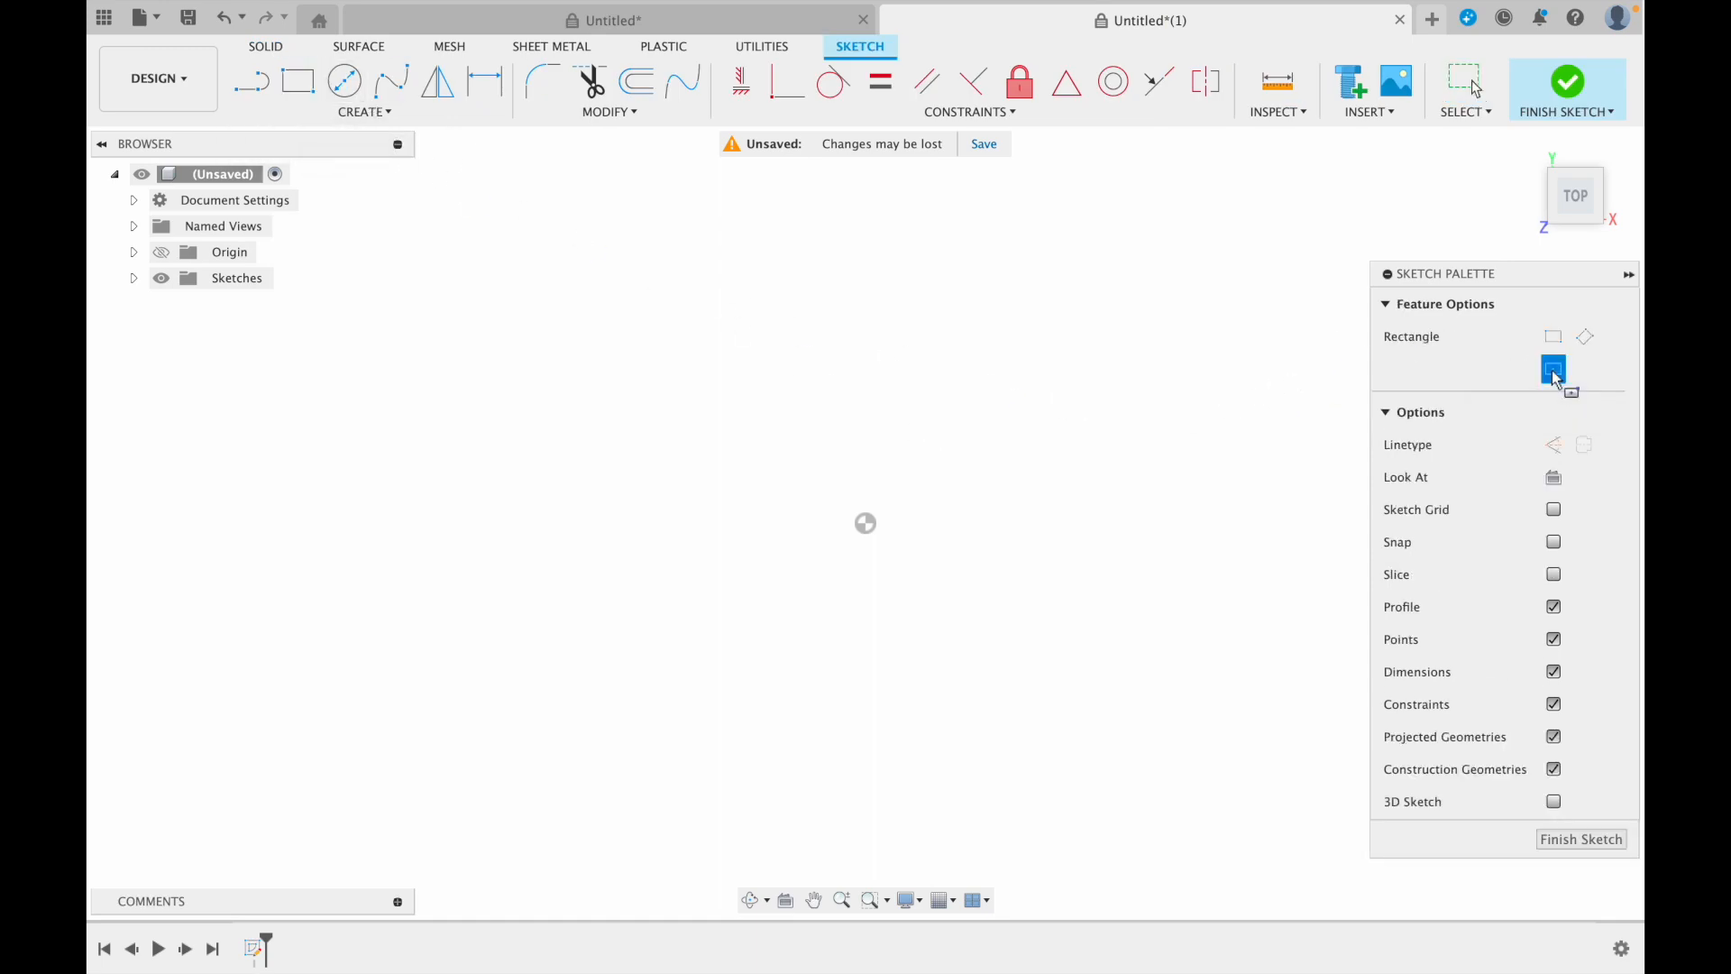
pyautogui.click(866, 527)
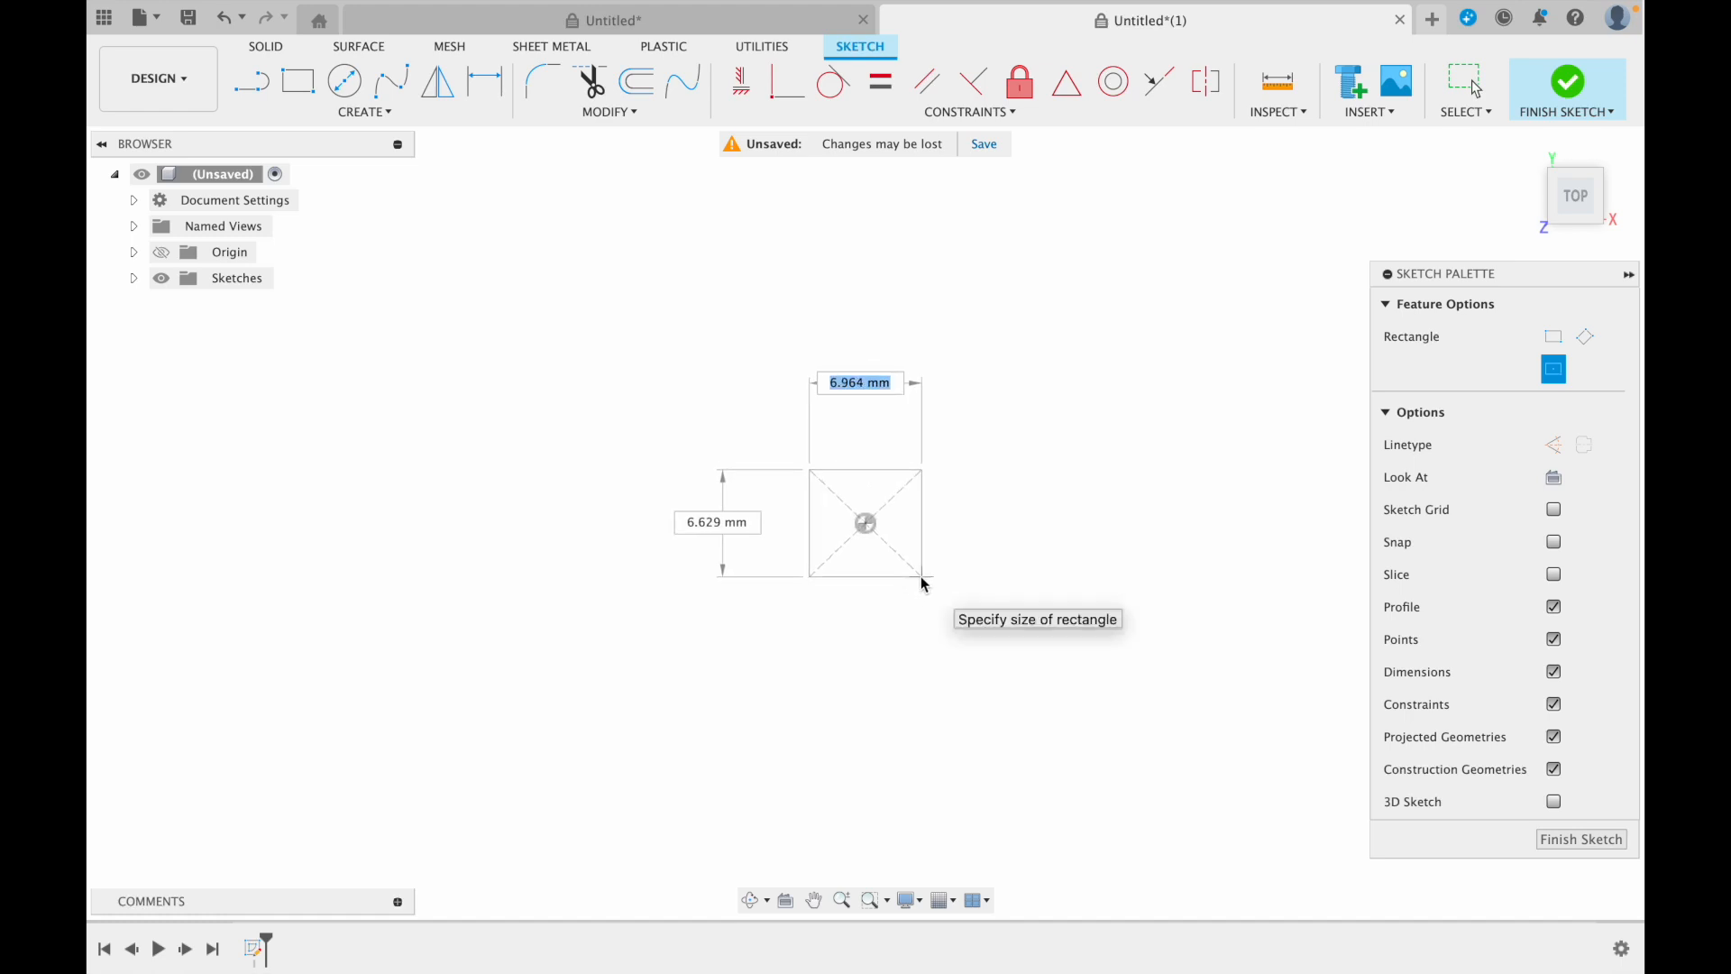
pyautogui.write('36')
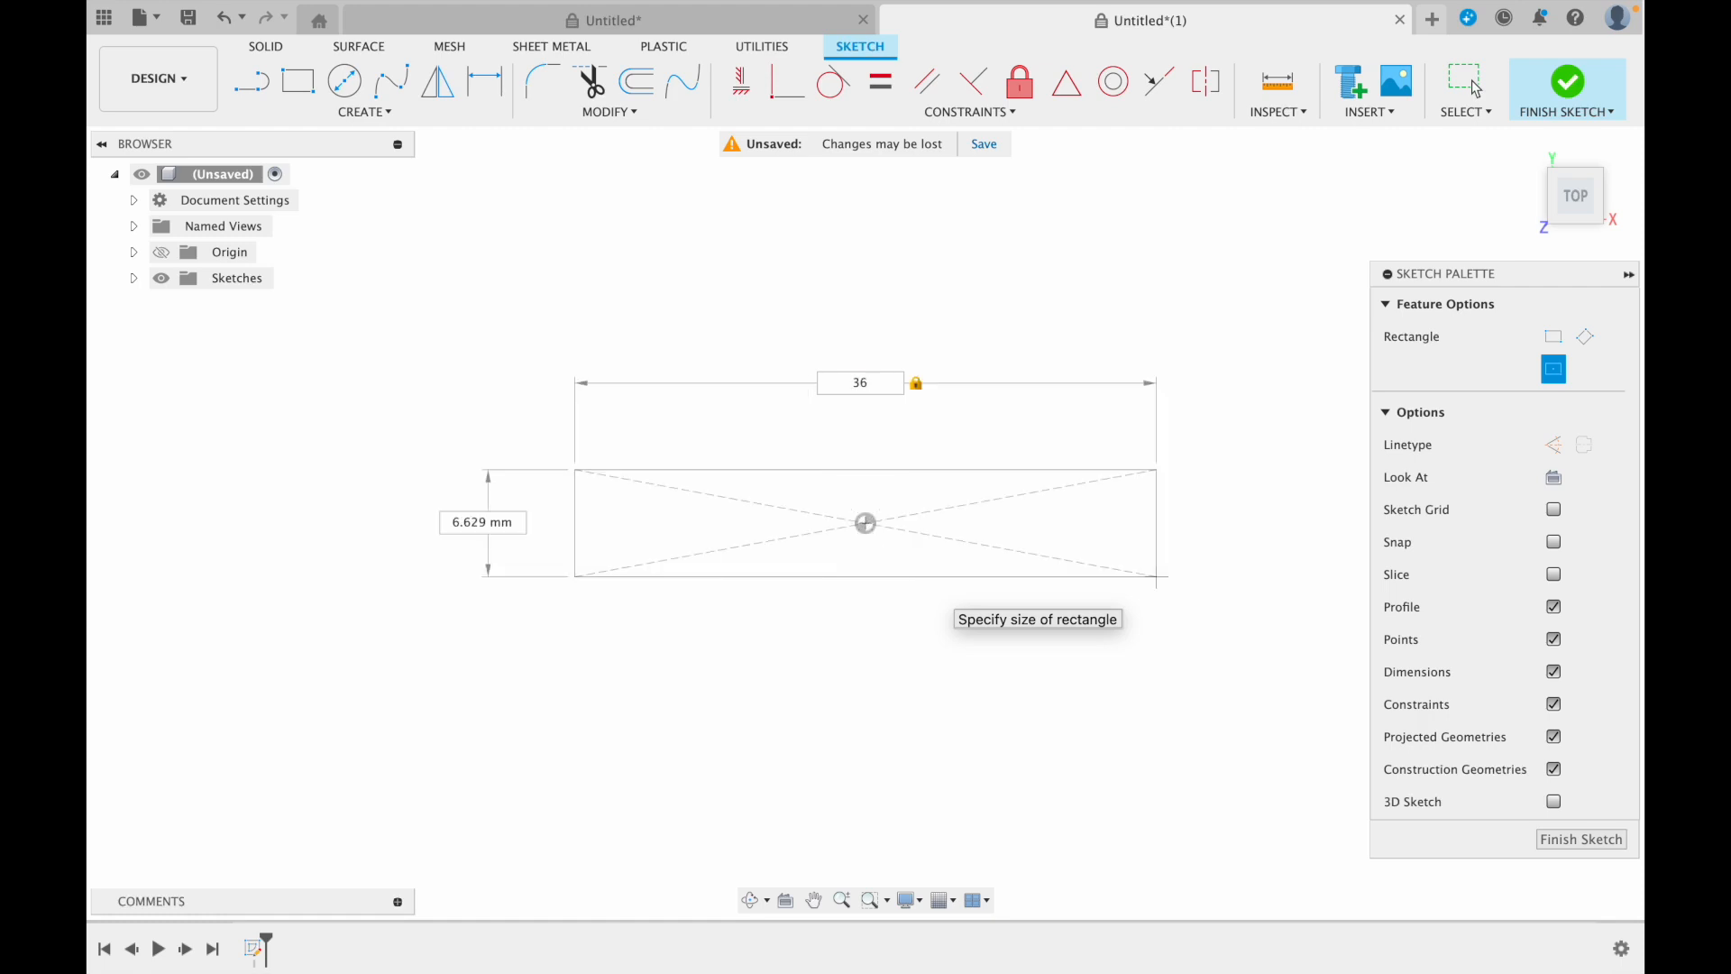
pyautogui.press('Tab')
pyautogui.write('36')
pyautogui.press('Tab')
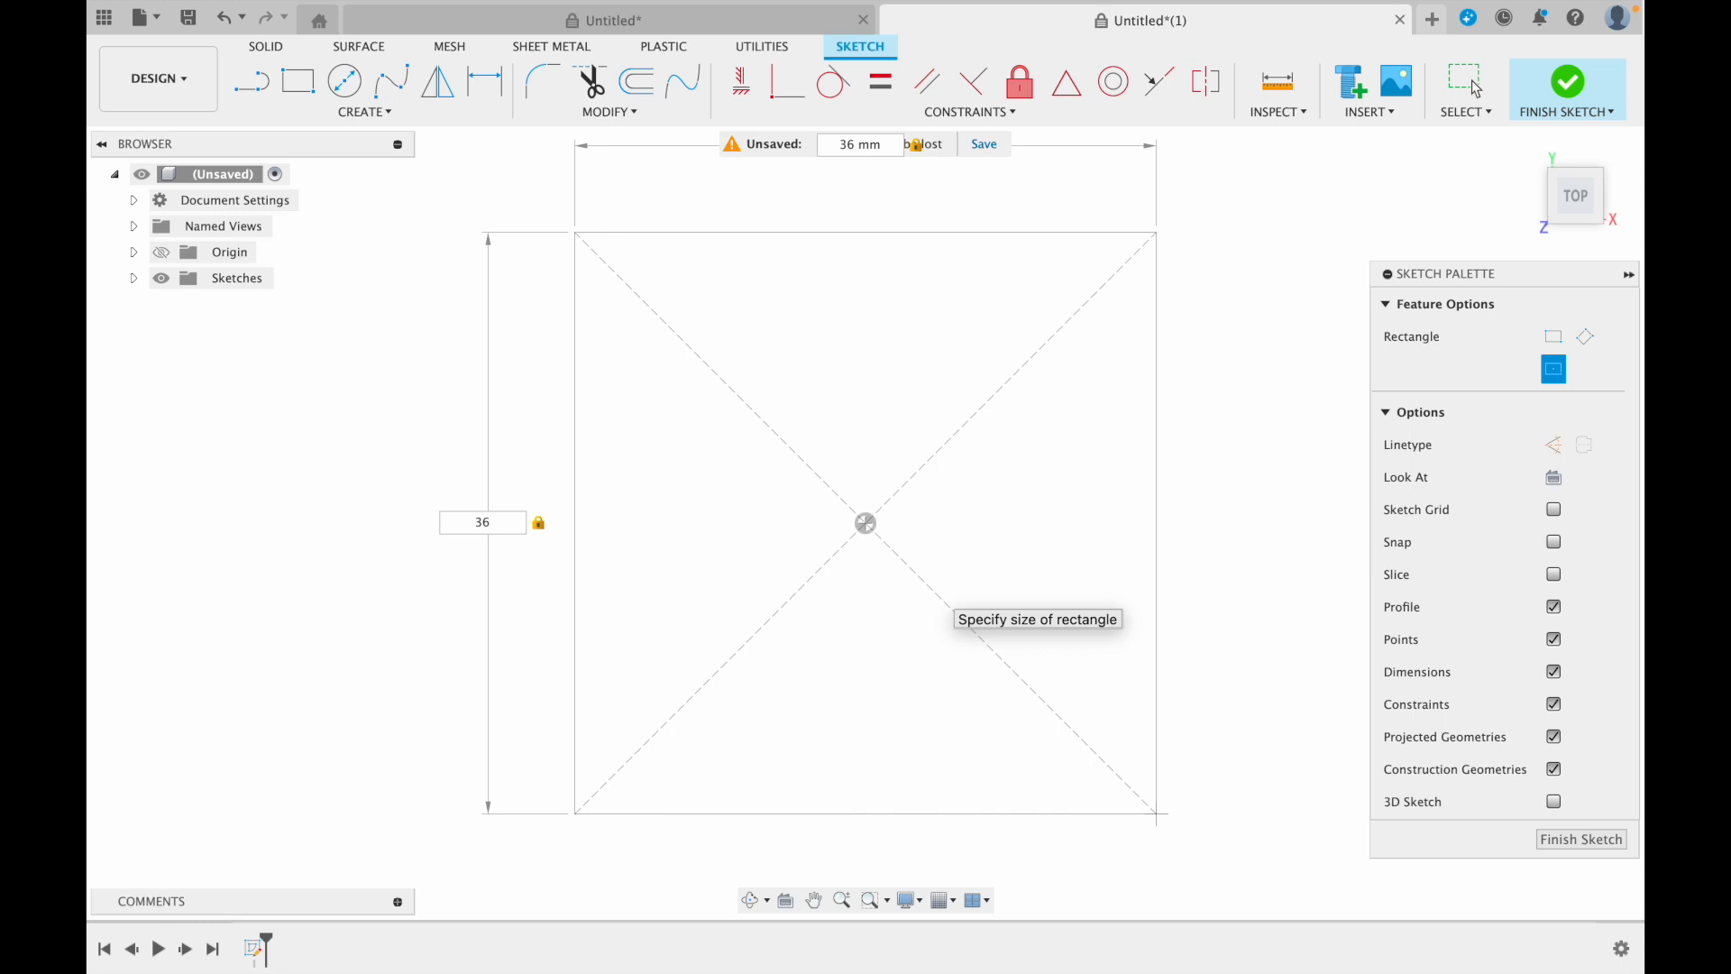
pyautogui.press('Return')
pyautogui.press('Escape')
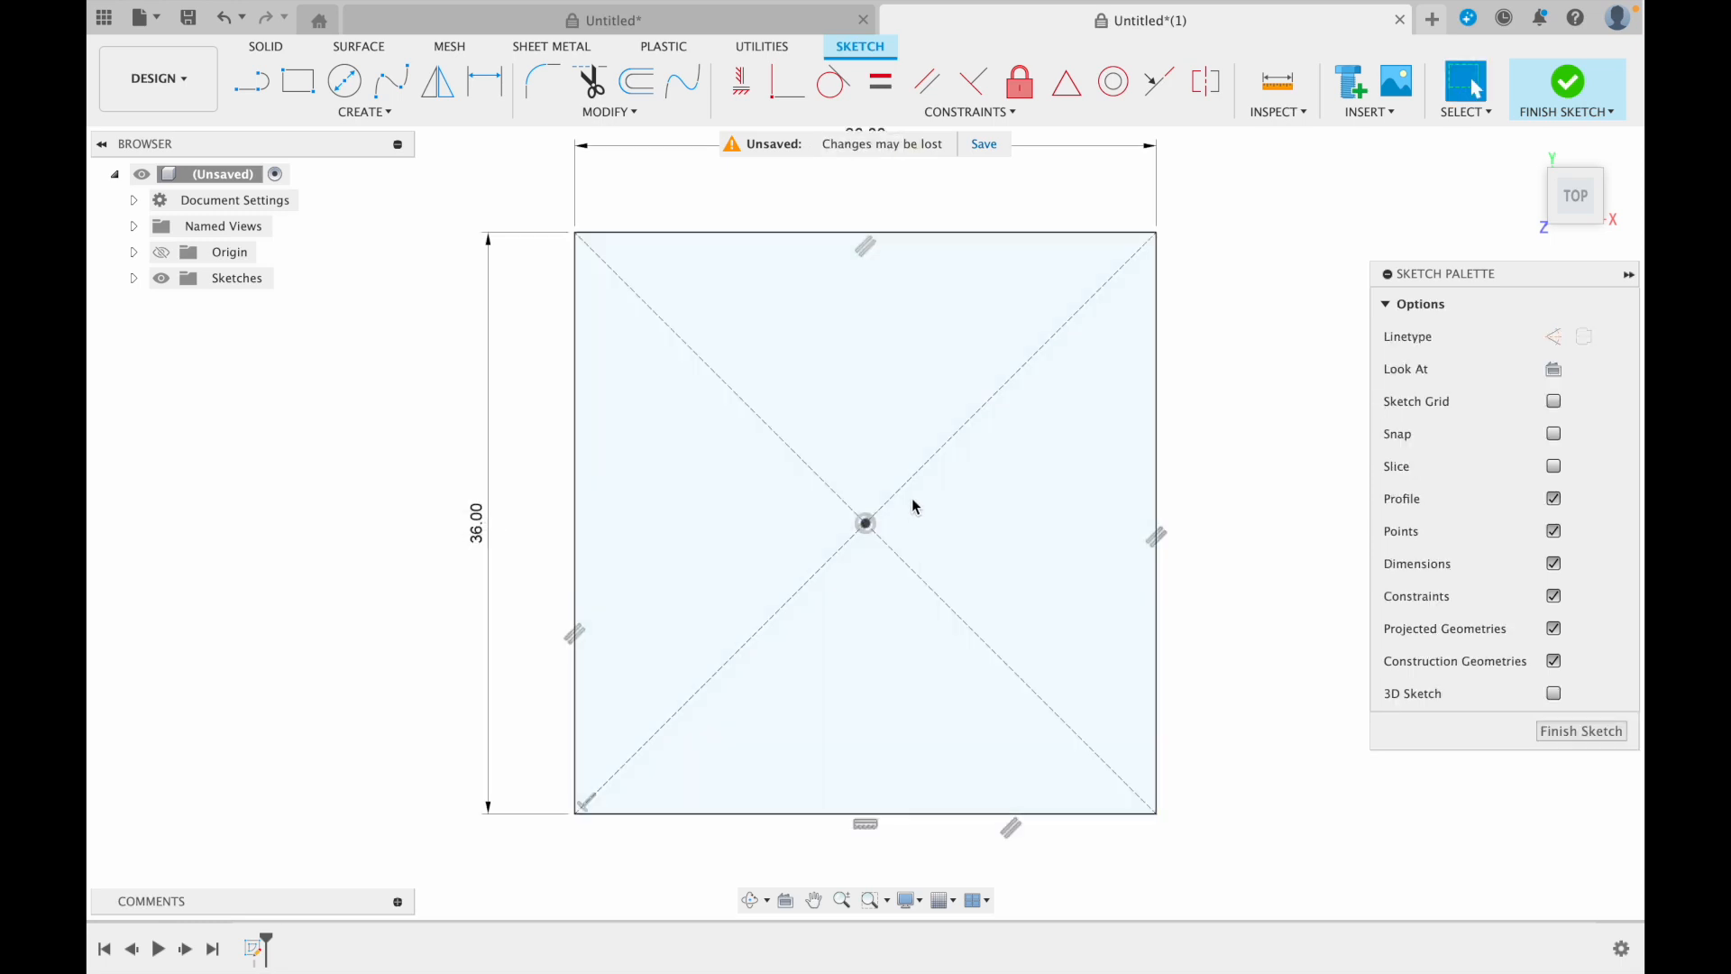
# Fillet the upper-left corner of the square with a 5 mm radius
pyautogui.scroll(-2, 913, 505)
pyautogui.scroll(-2, 918, 496)
pyautogui.moveTo(955, 464); pyautogui.dragTo(864, 511, button='middle')
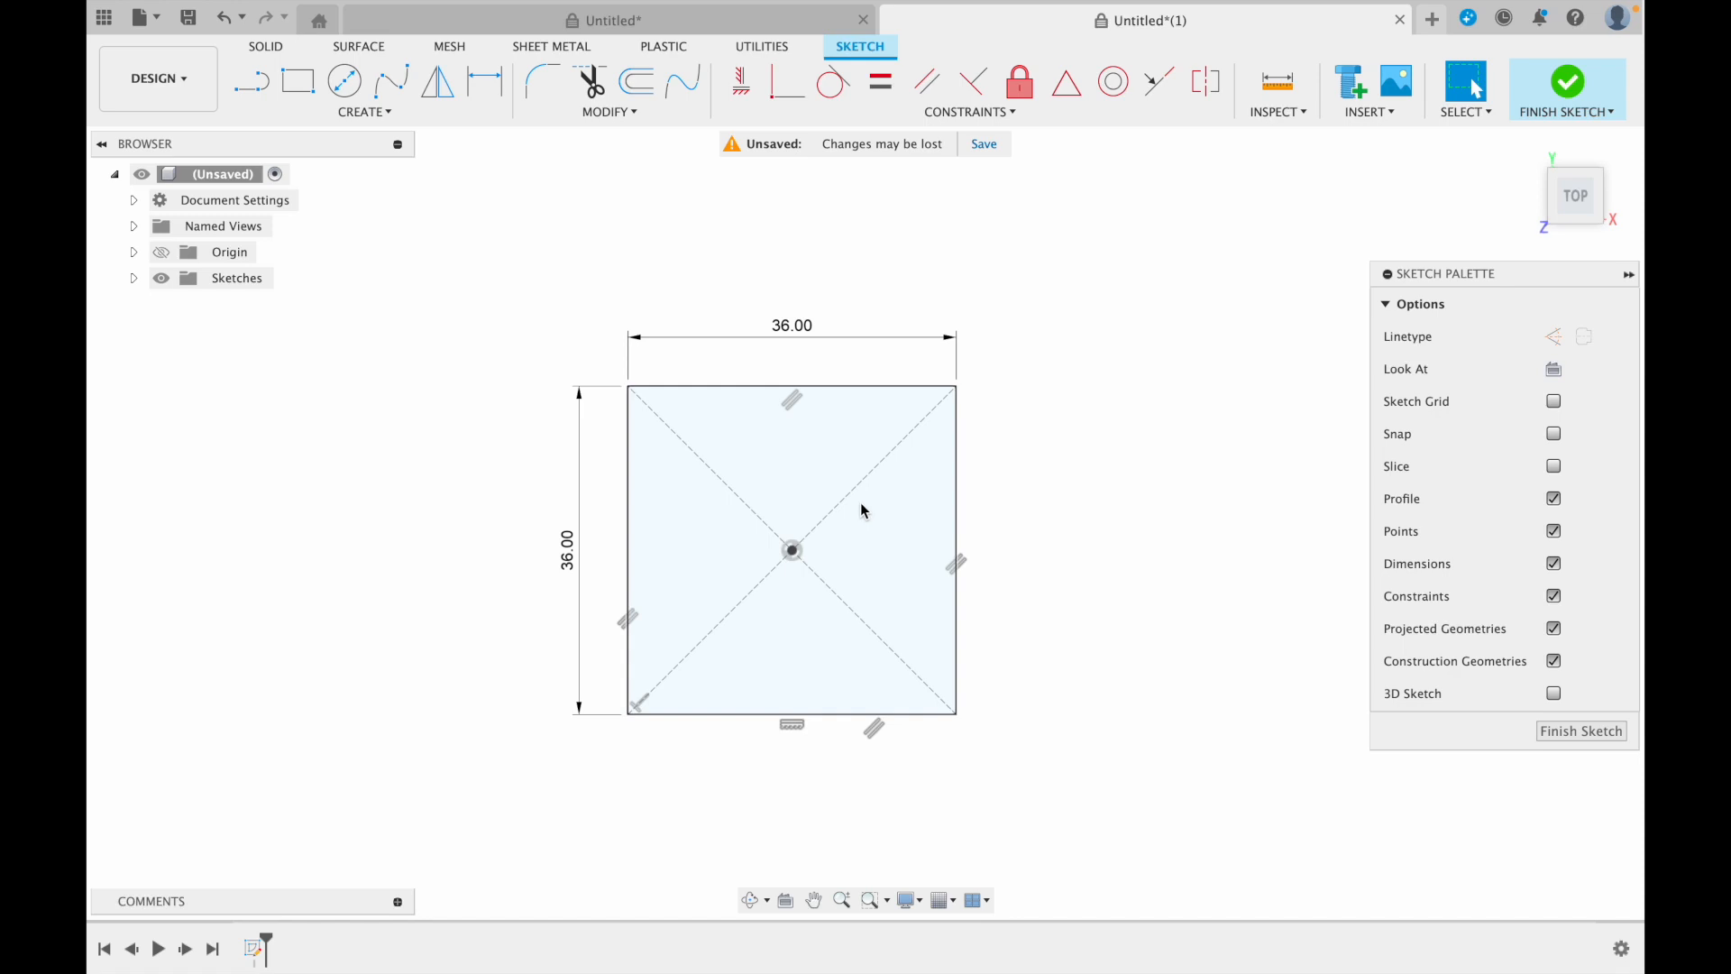
pyautogui.click(544, 90)
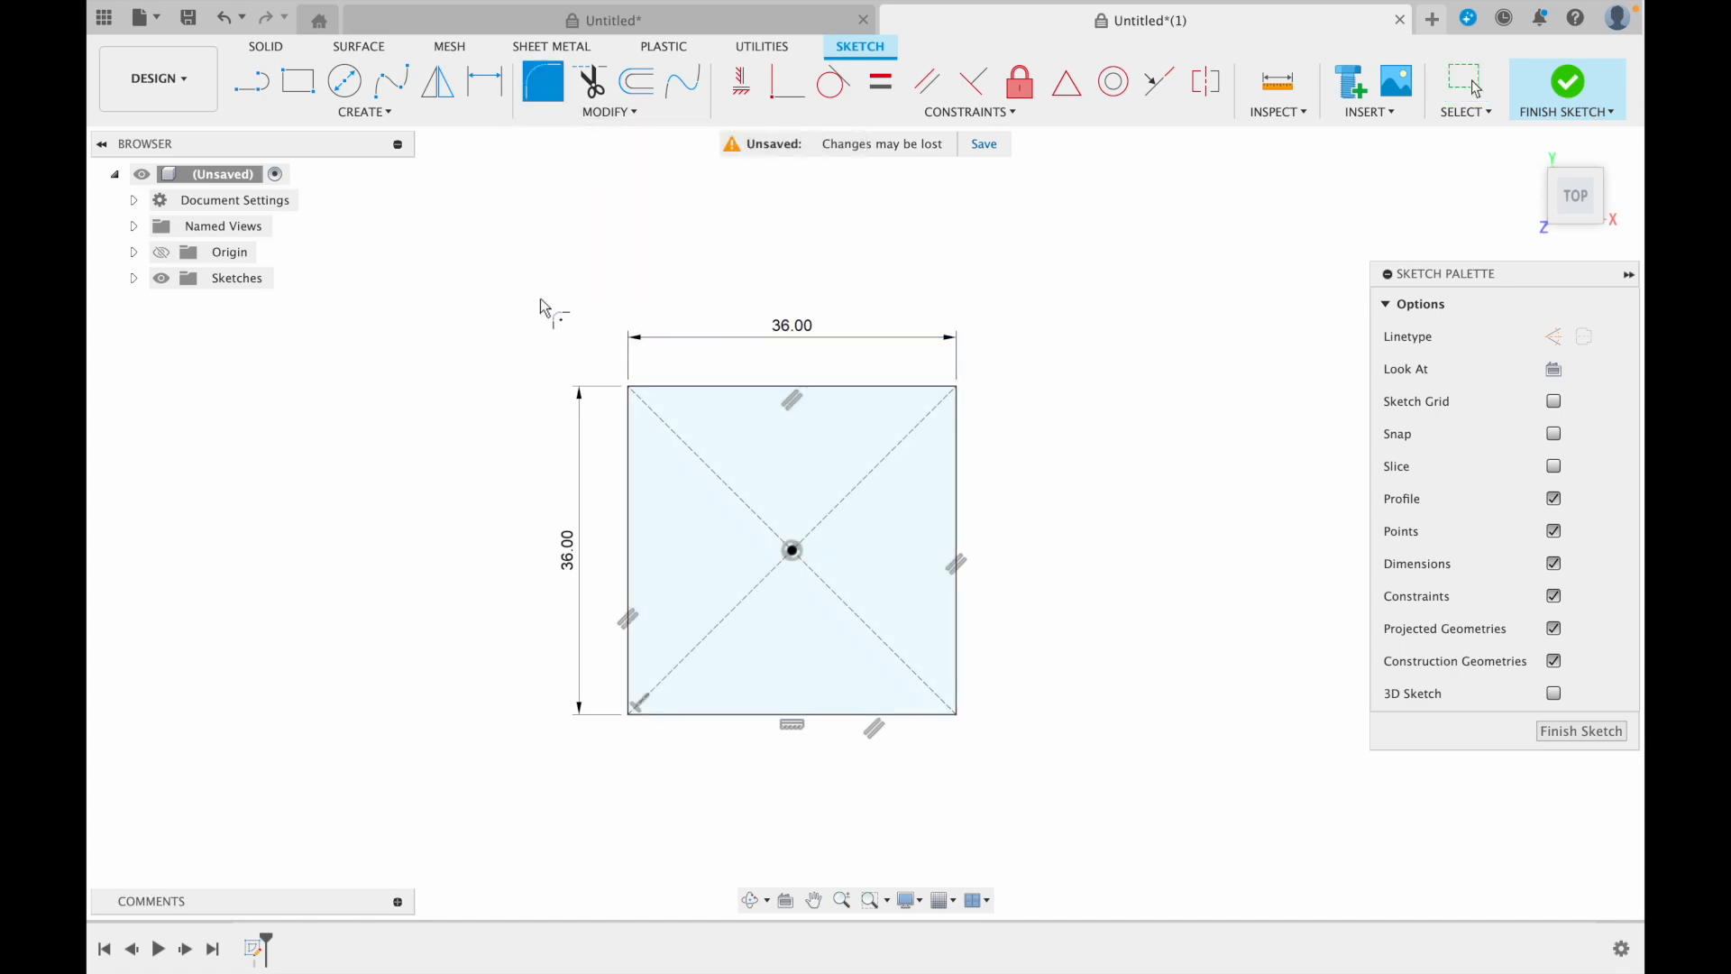
pyautogui.click(661, 388)
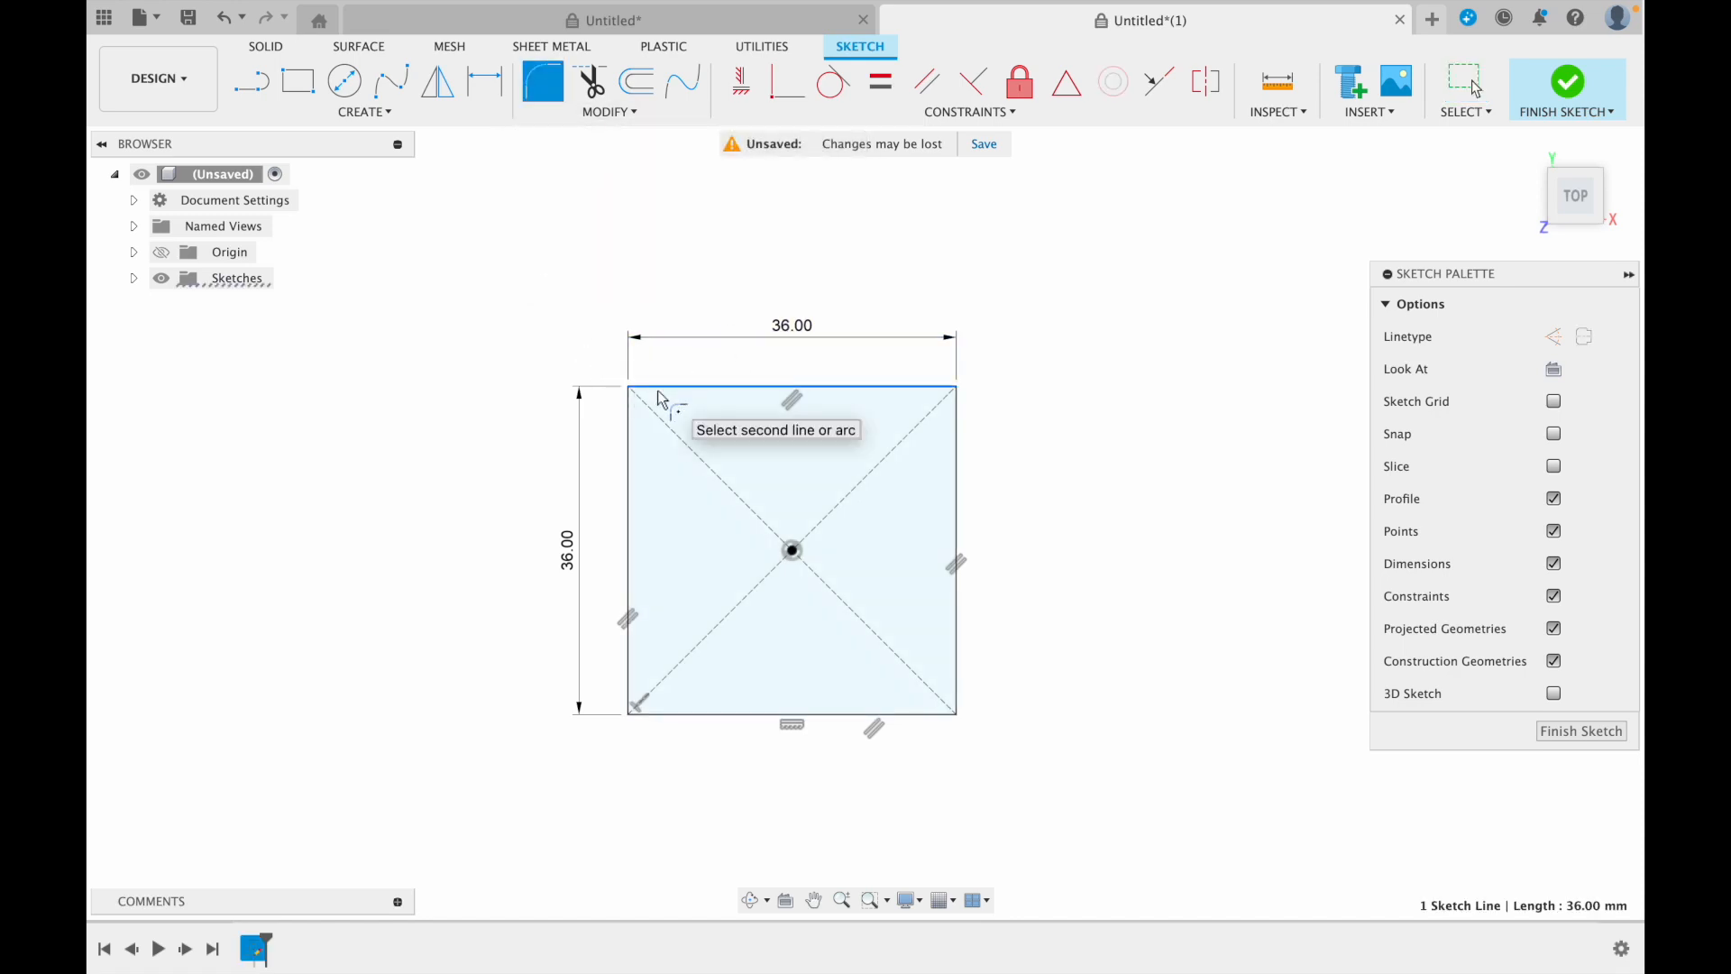
pyautogui.click(629, 424)
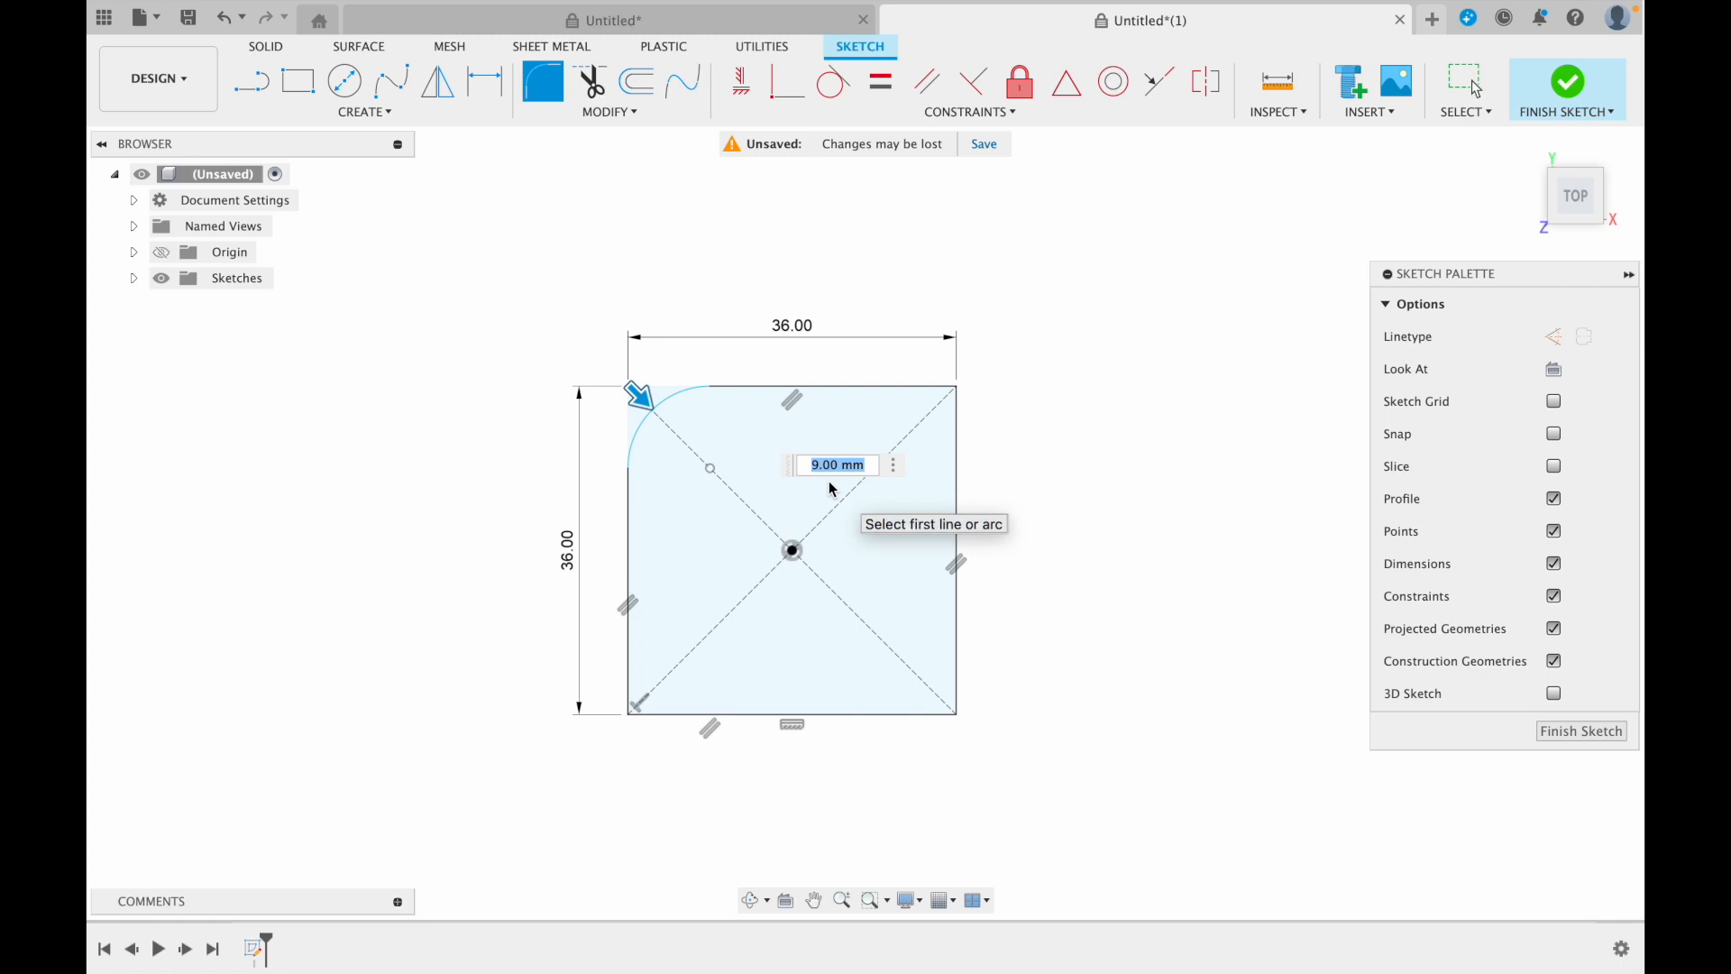
pyautogui.write('5')
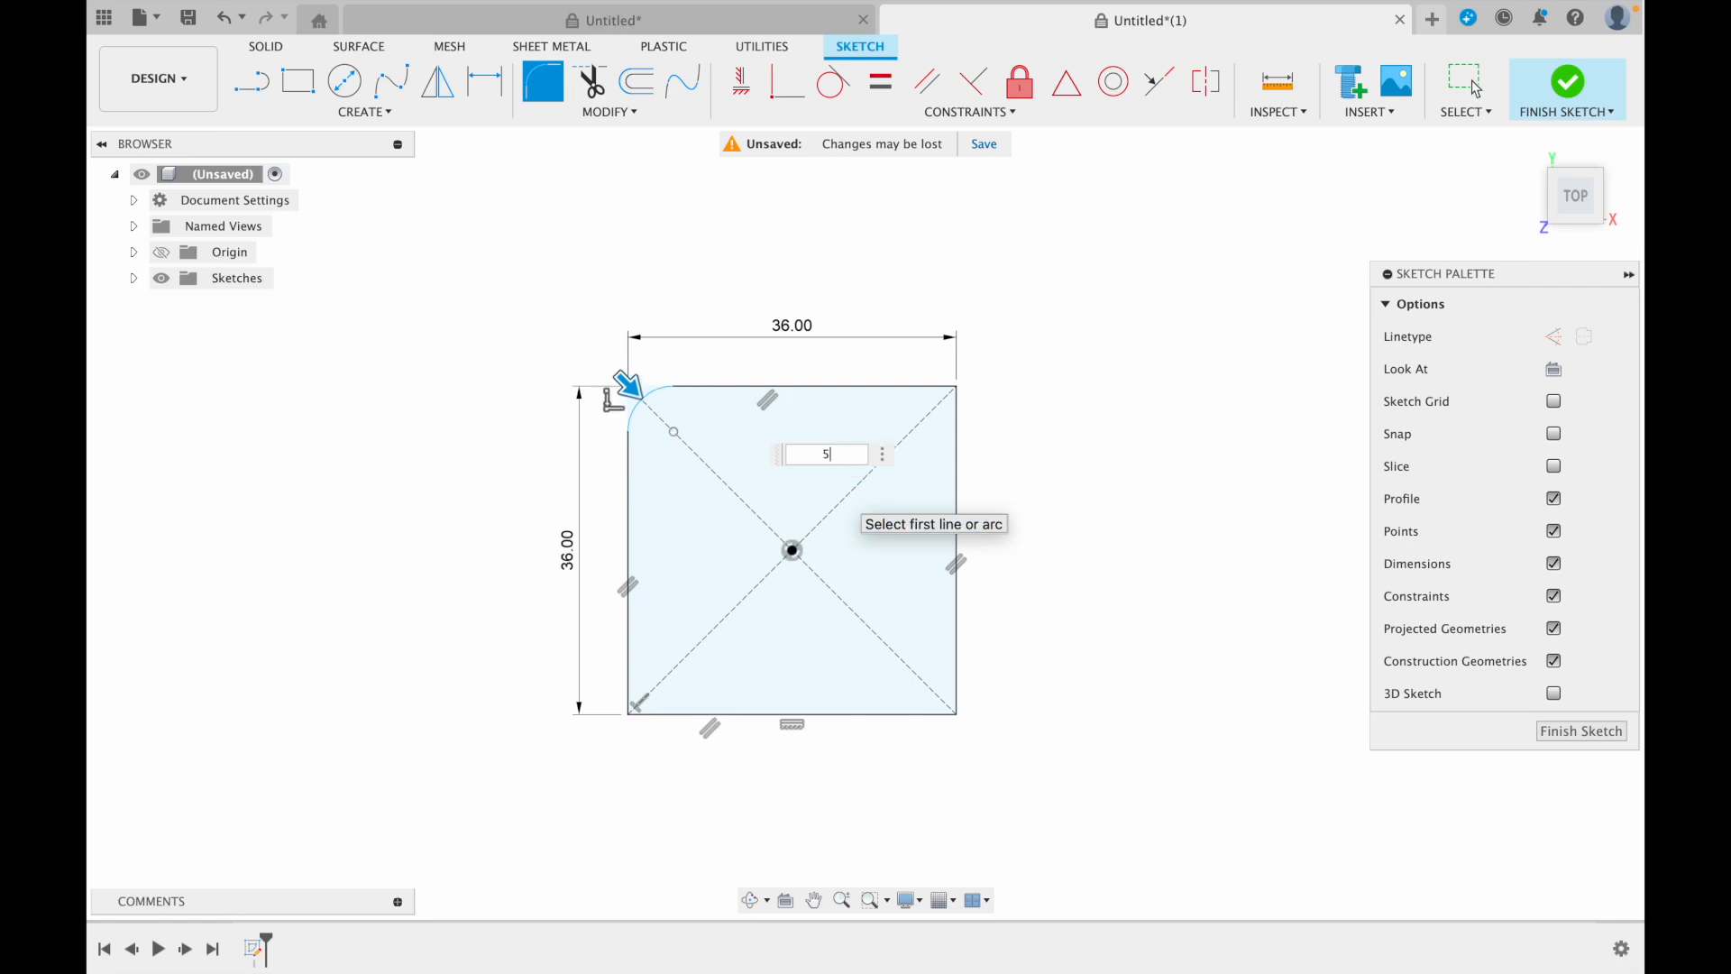
pyautogui.press('Return')
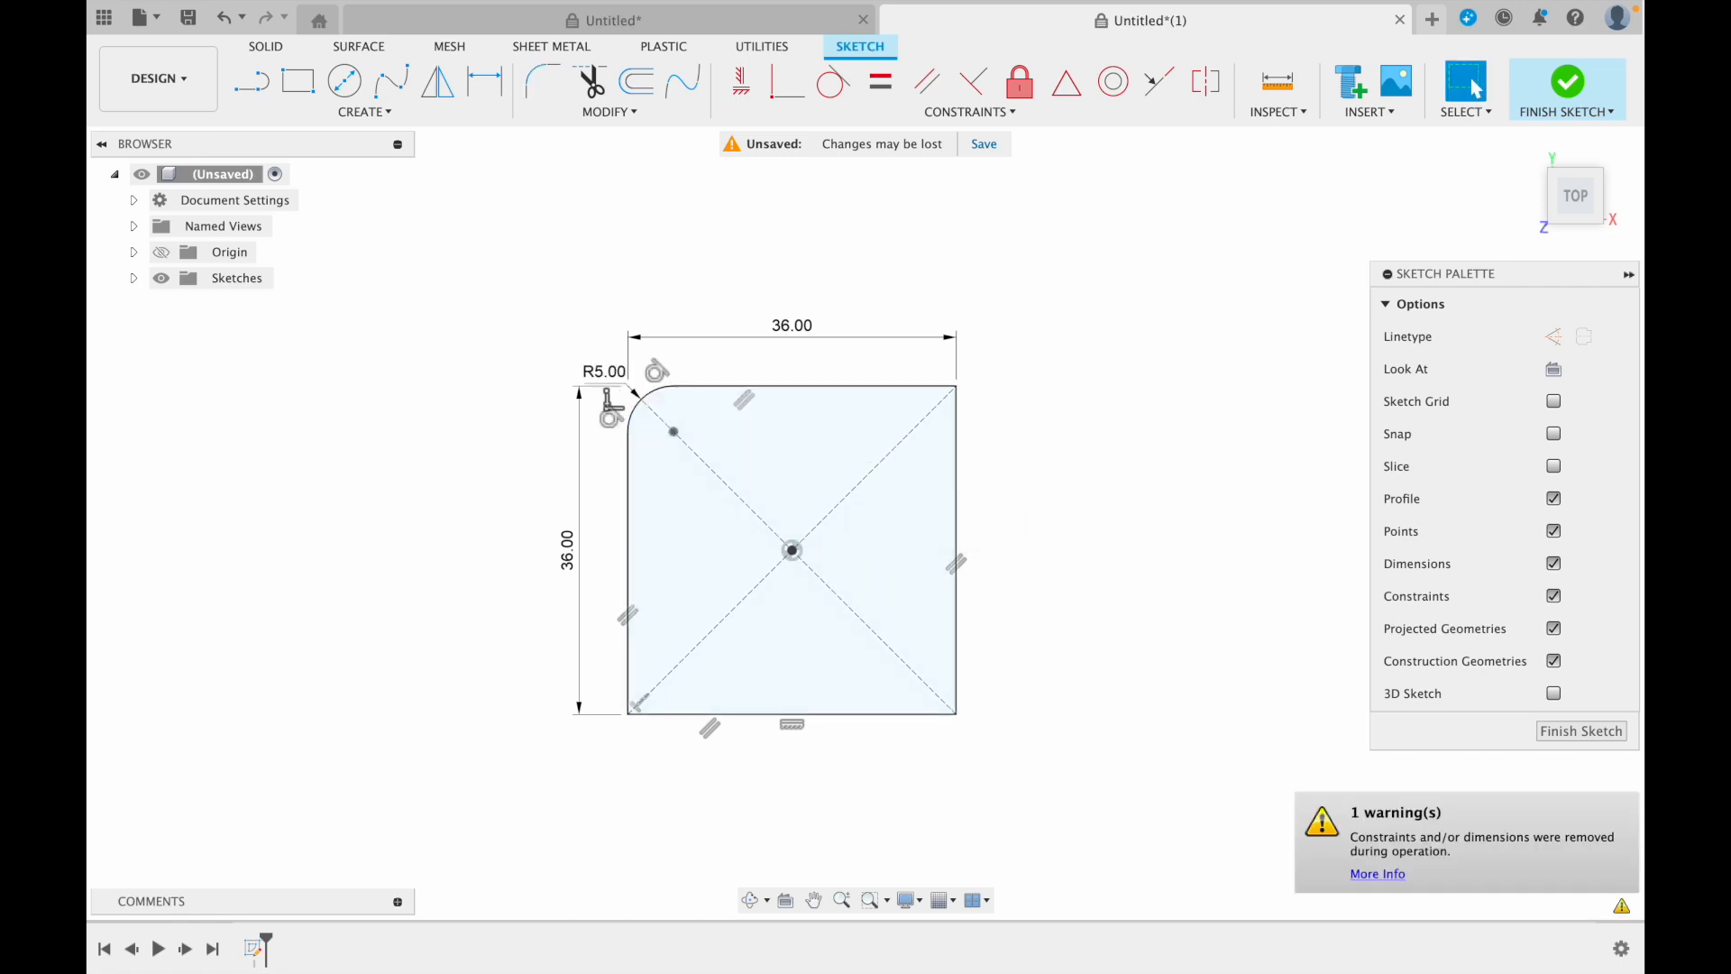
# Fillet the other three corners of the square together with a 10 mm radius
pyautogui.click(541, 87)
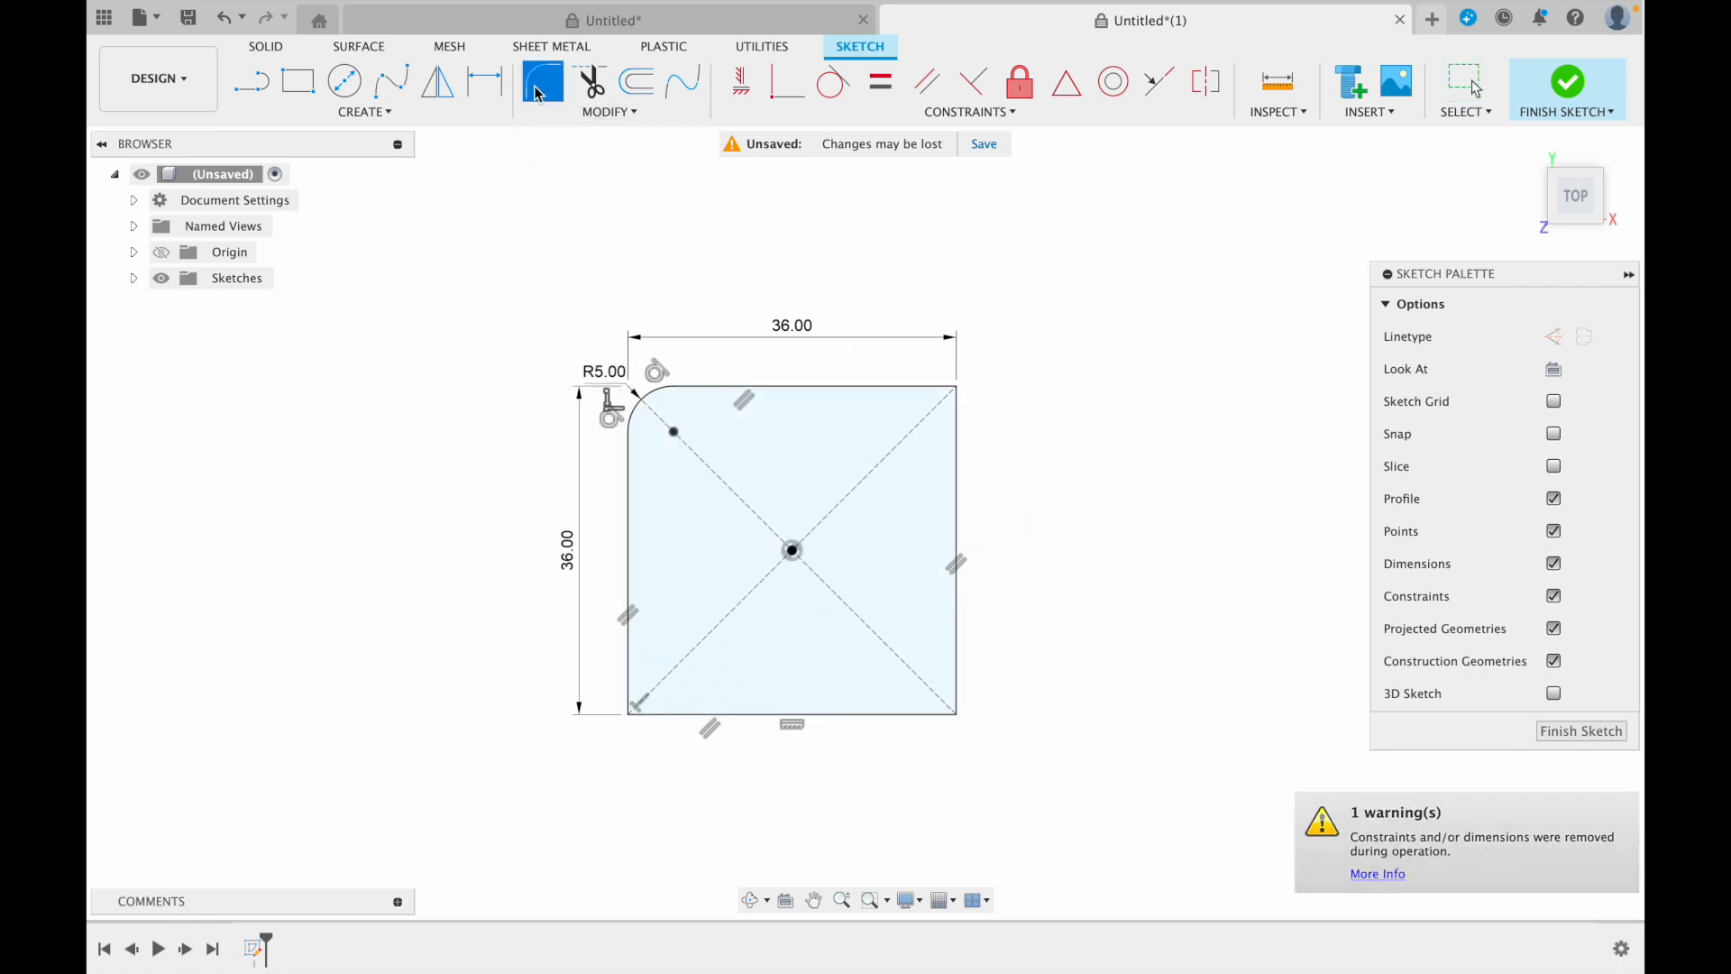
pyautogui.click(628, 672)
pyautogui.click(664, 716)
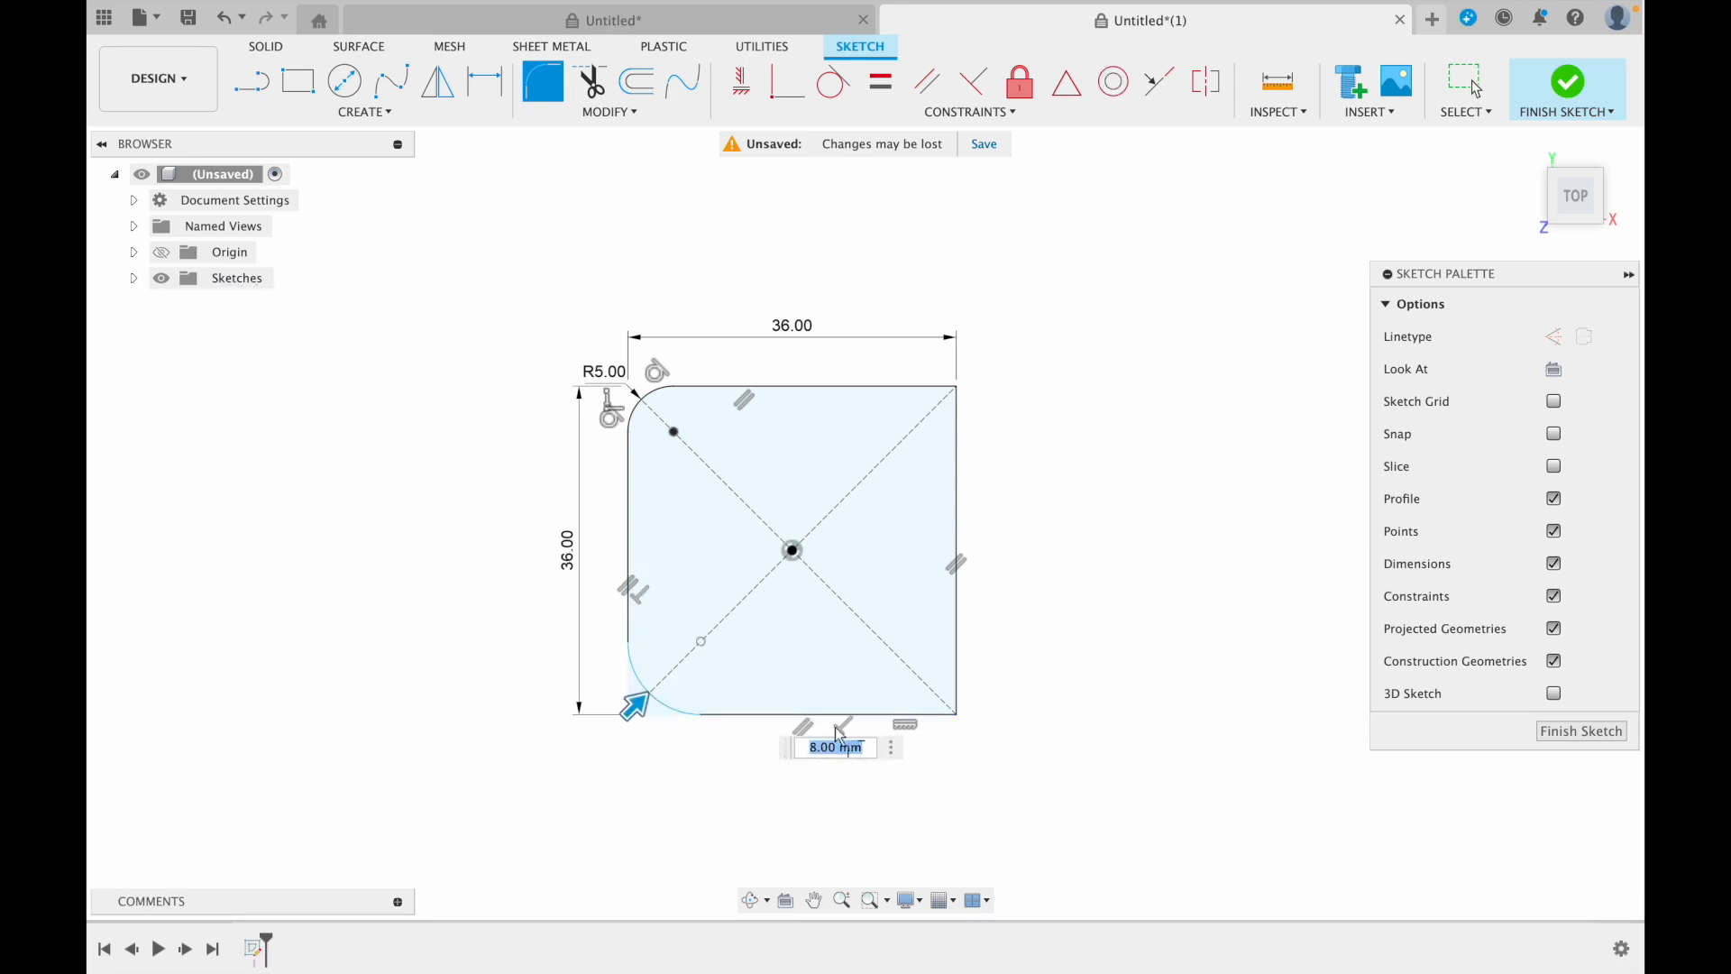
pyautogui.click(877, 716)
pyautogui.click(957, 666)
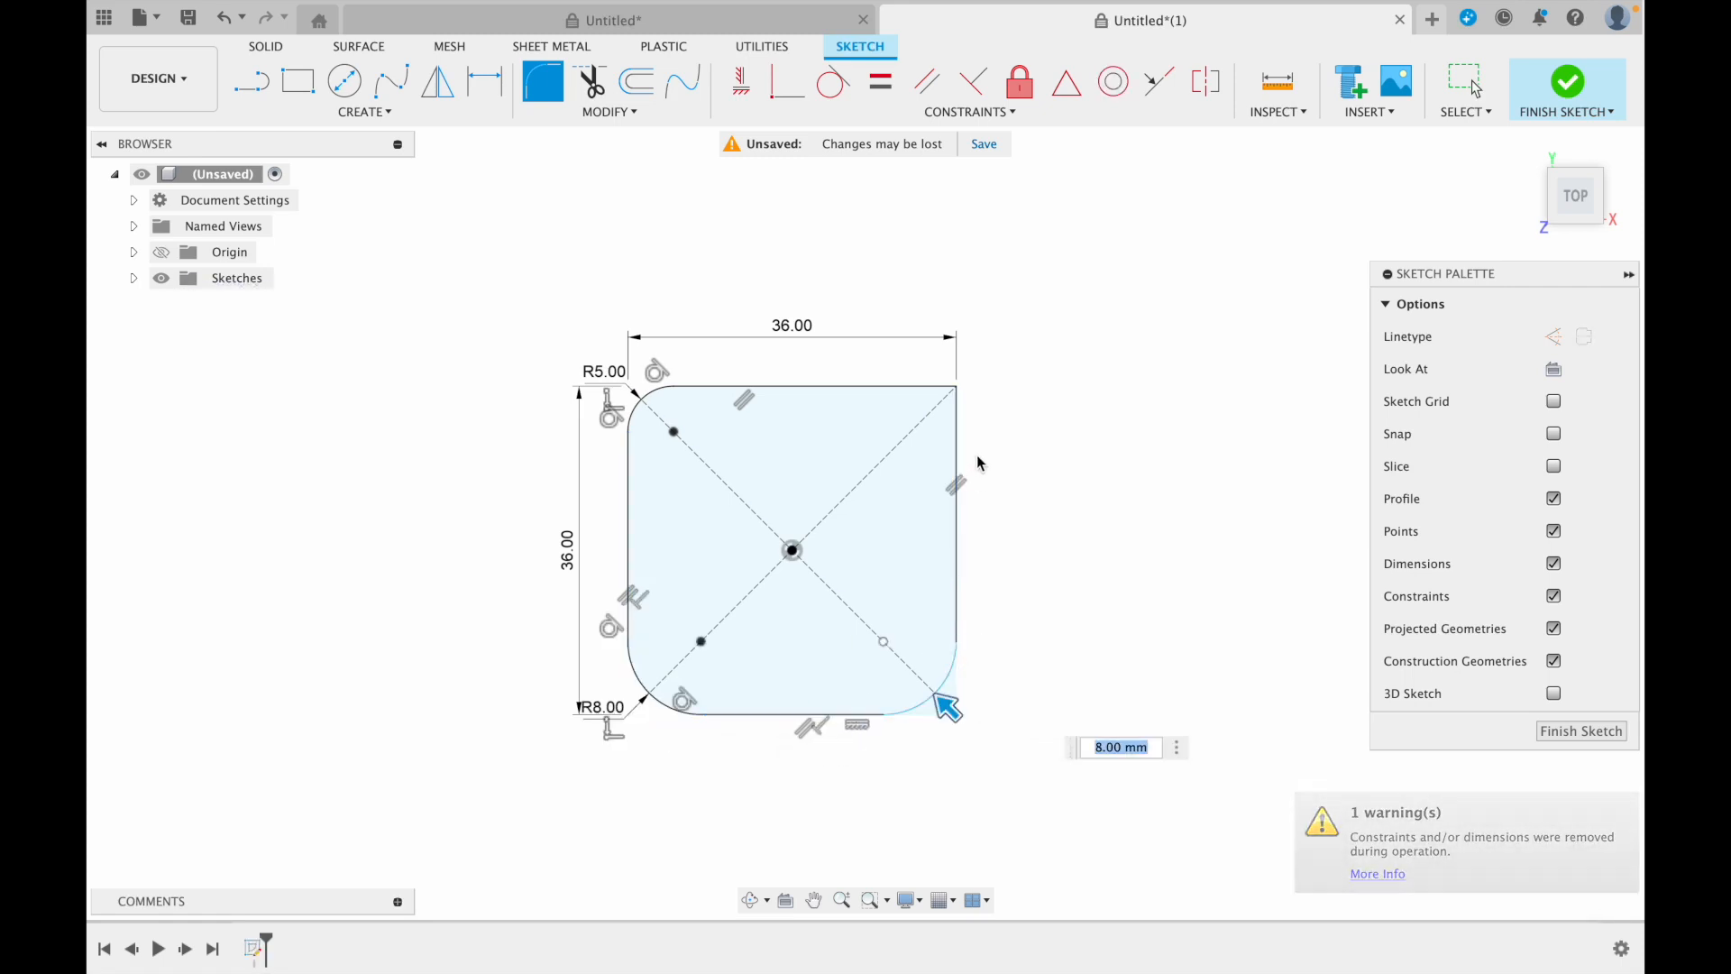
pyautogui.click(957, 434)
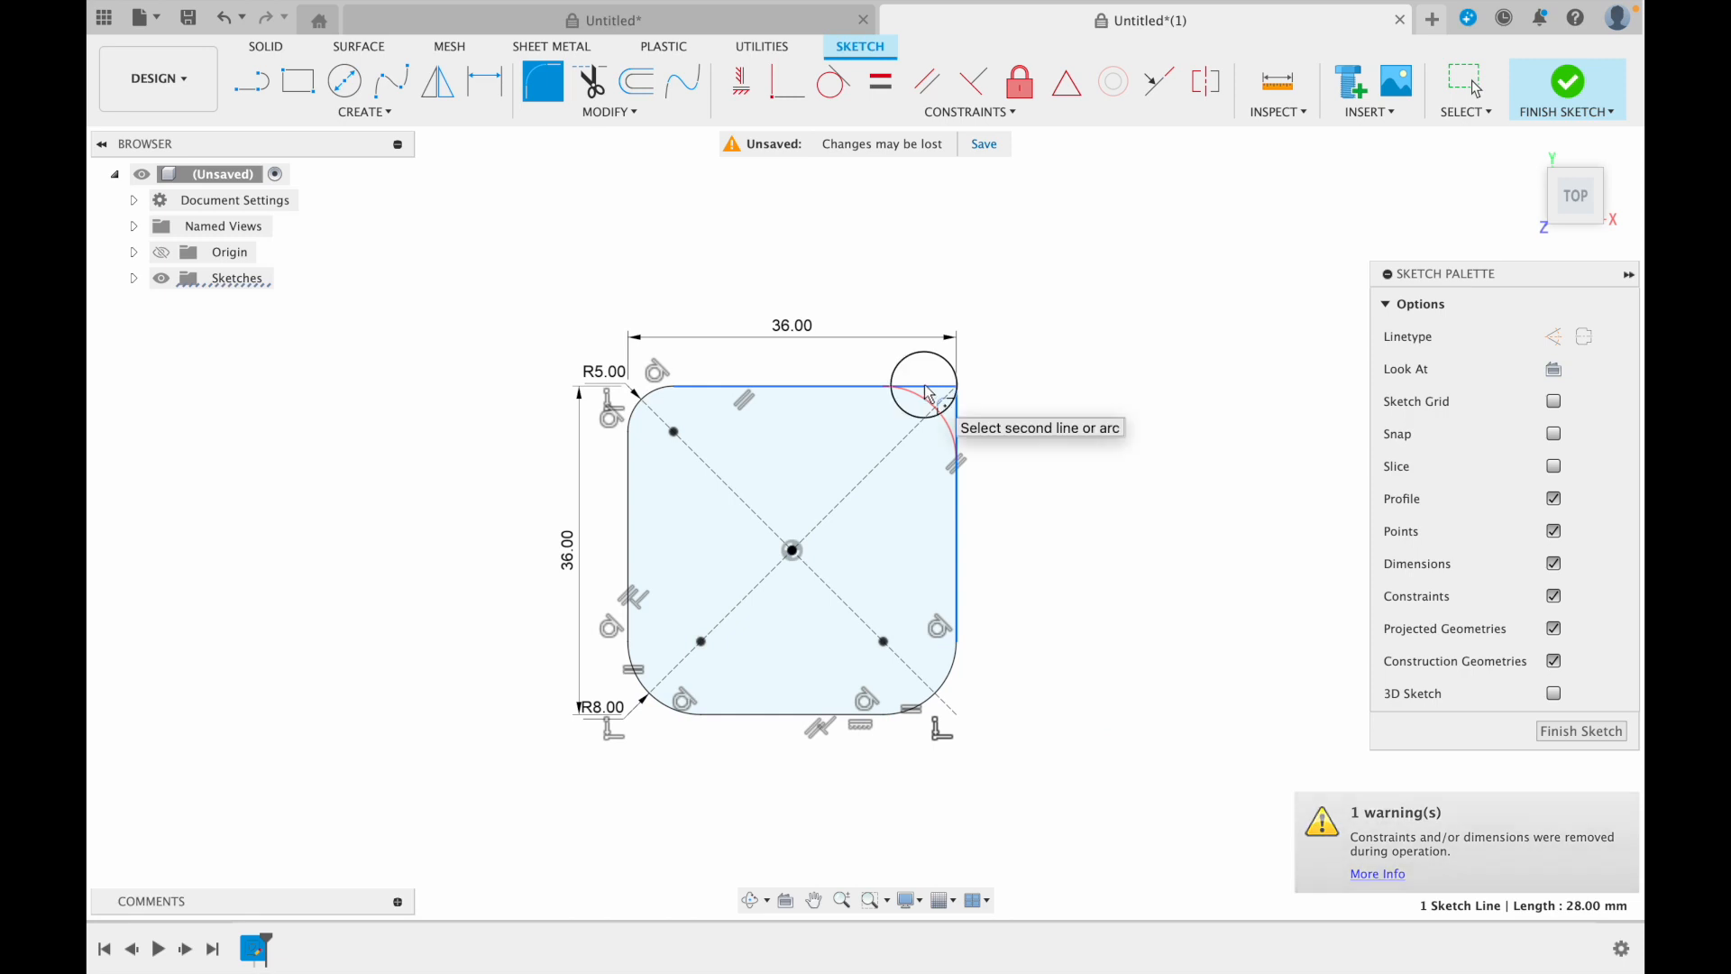
pyautogui.click(927, 389)
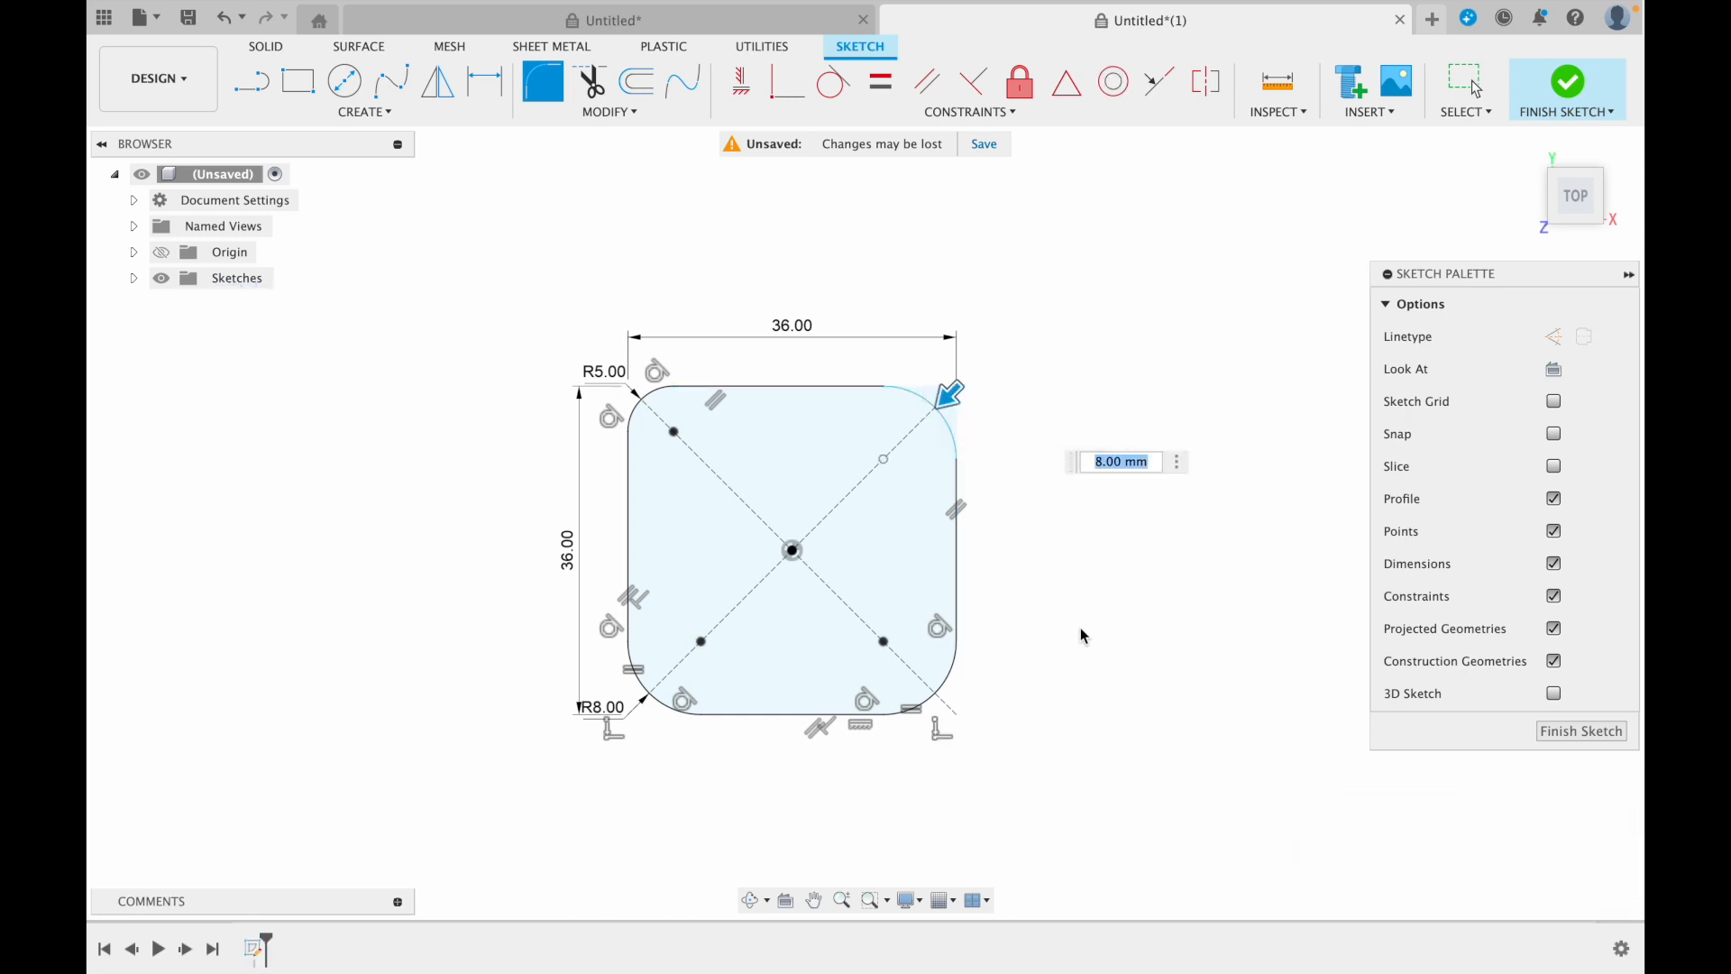
pyautogui.write('10')
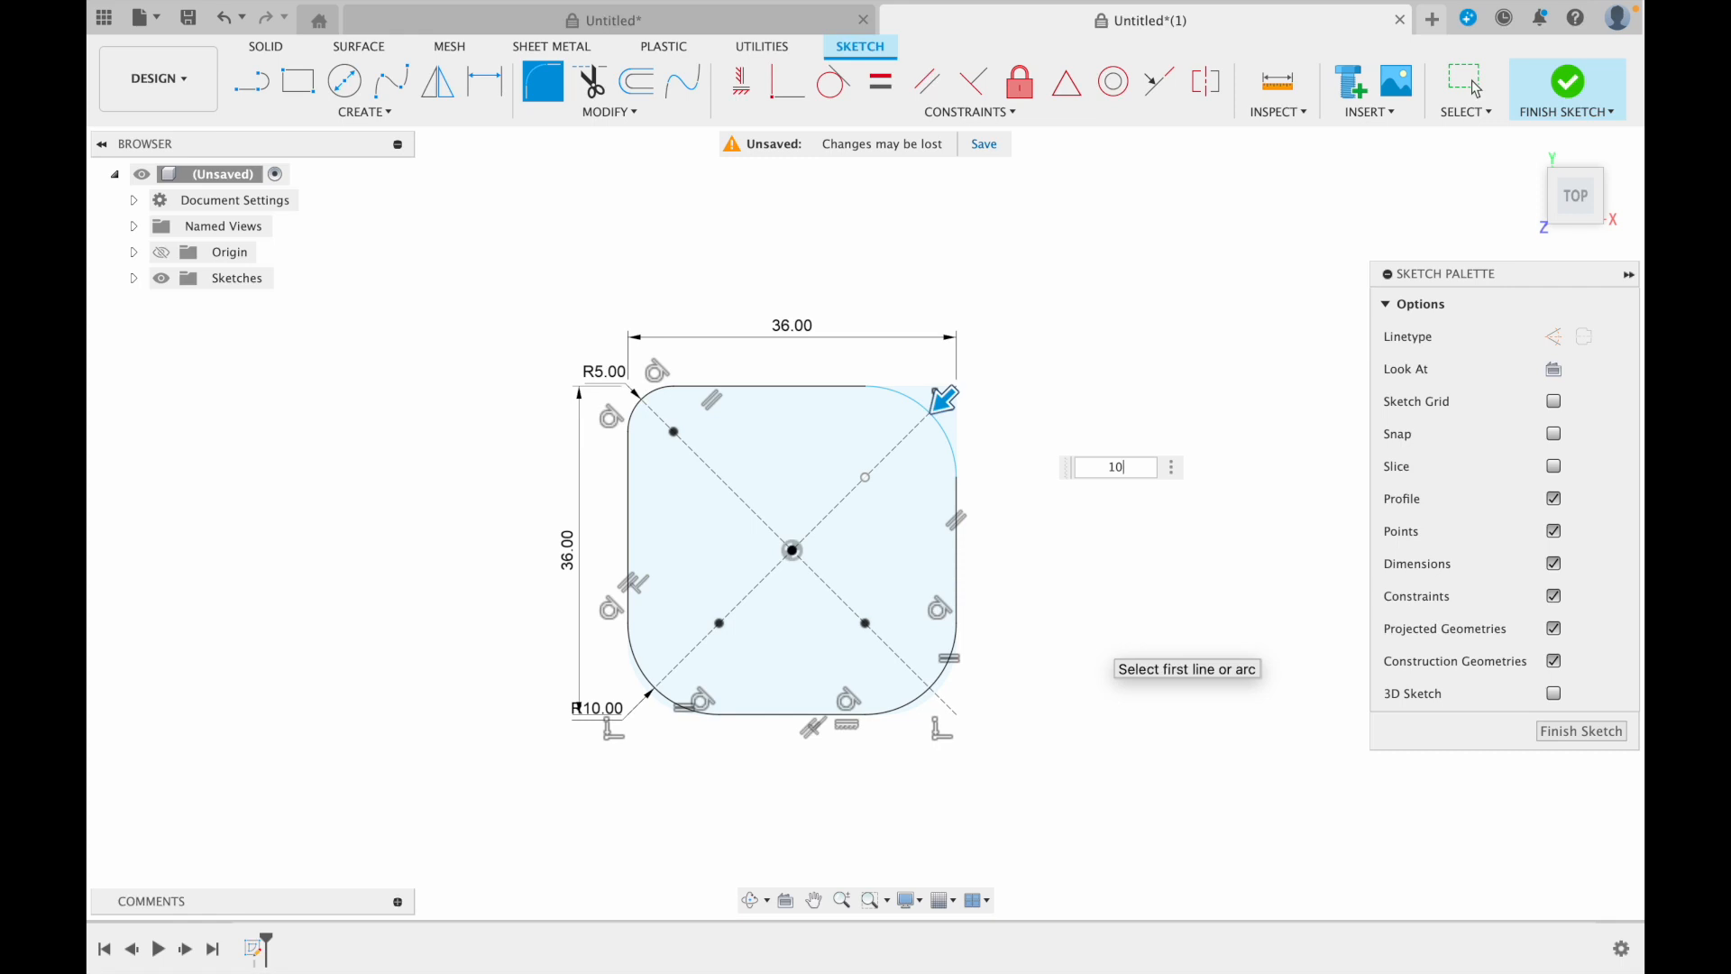
pyautogui.press('Return')
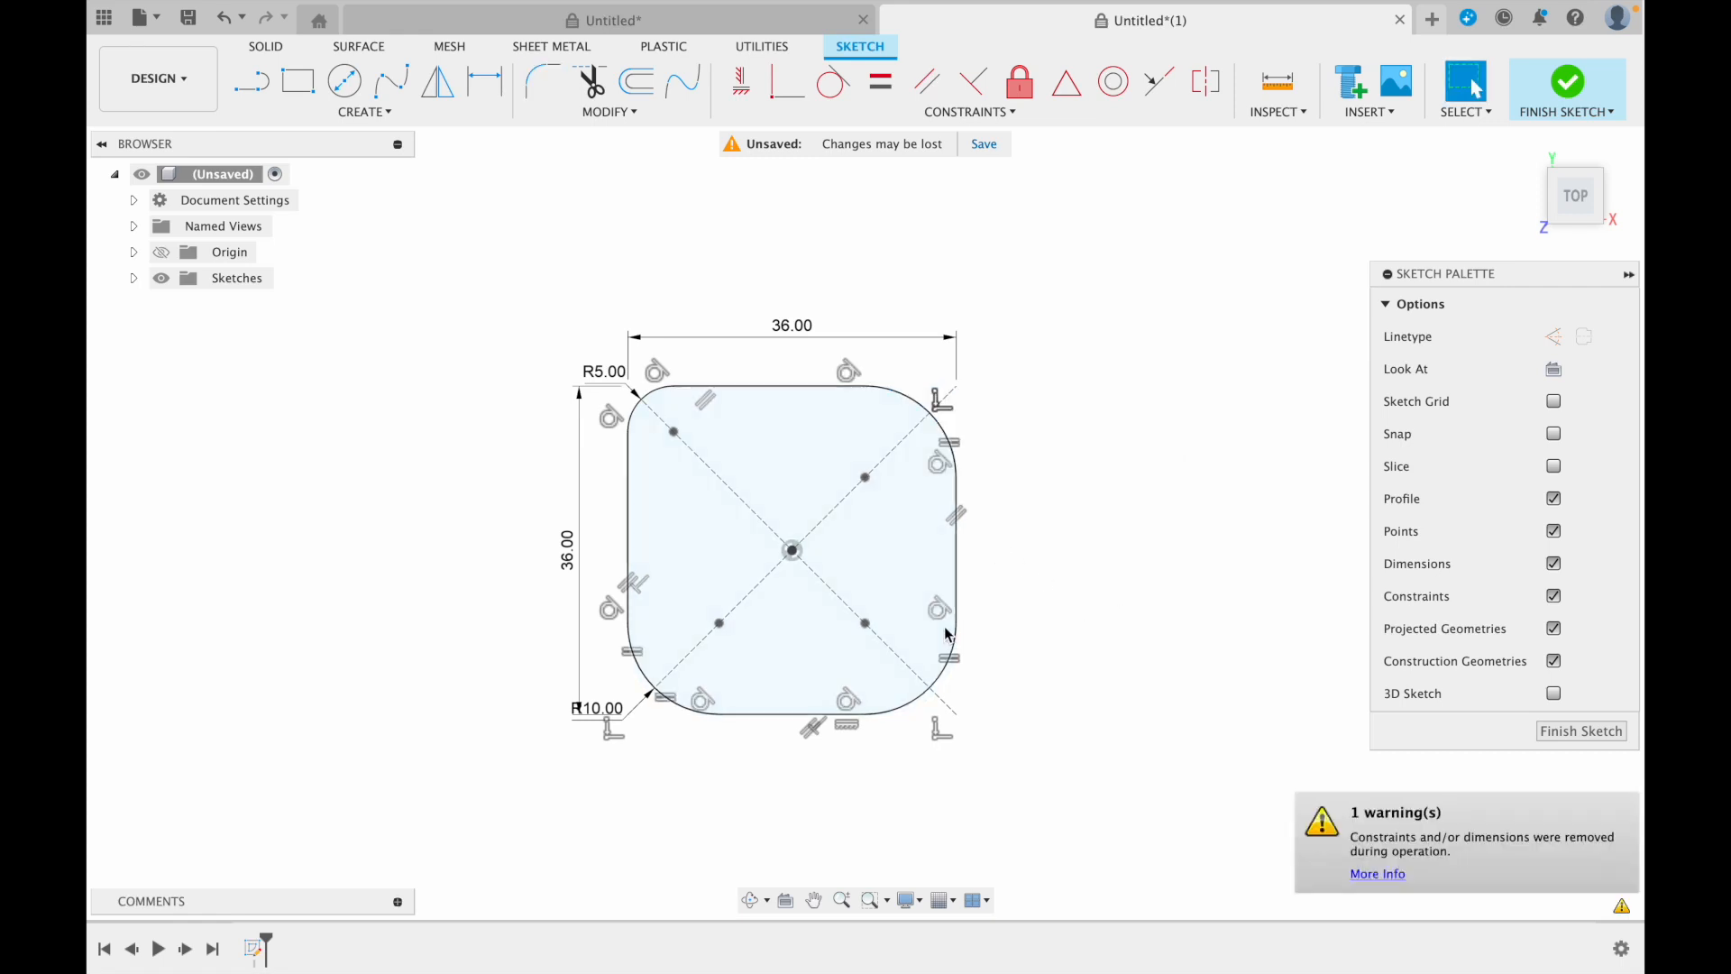
# Extrude the rounded square profile 3.6 mm as a new body
pyautogui.click(895, 558)
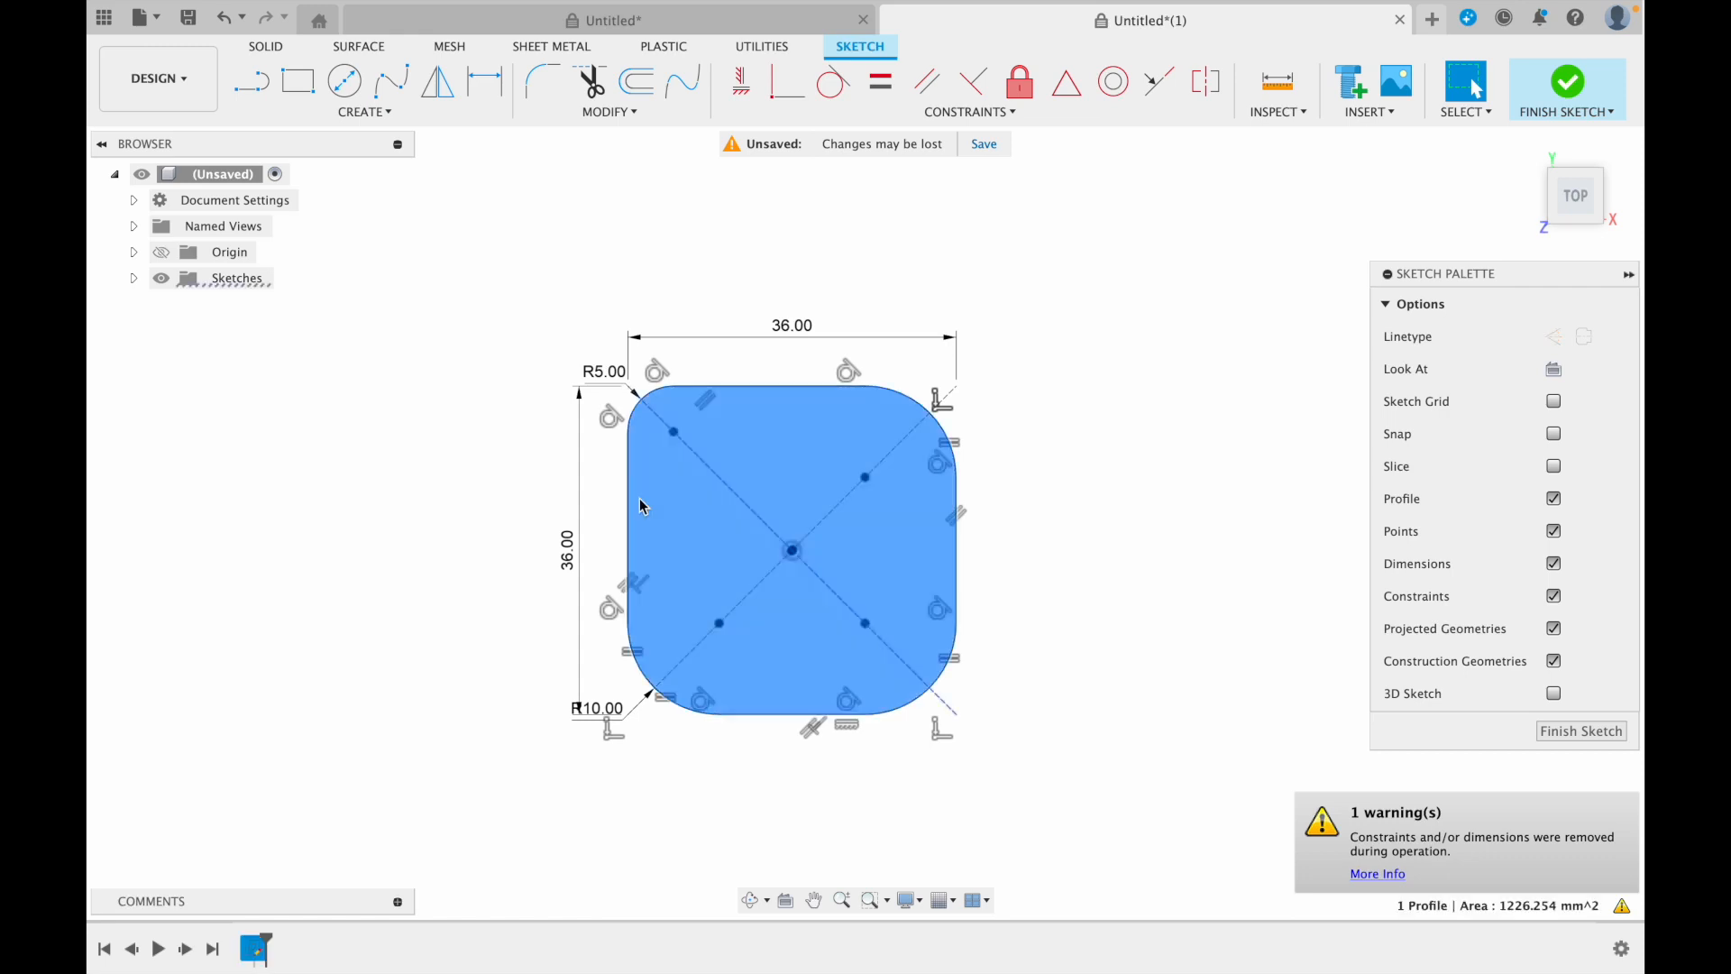
pyautogui.rightClick(885, 569)
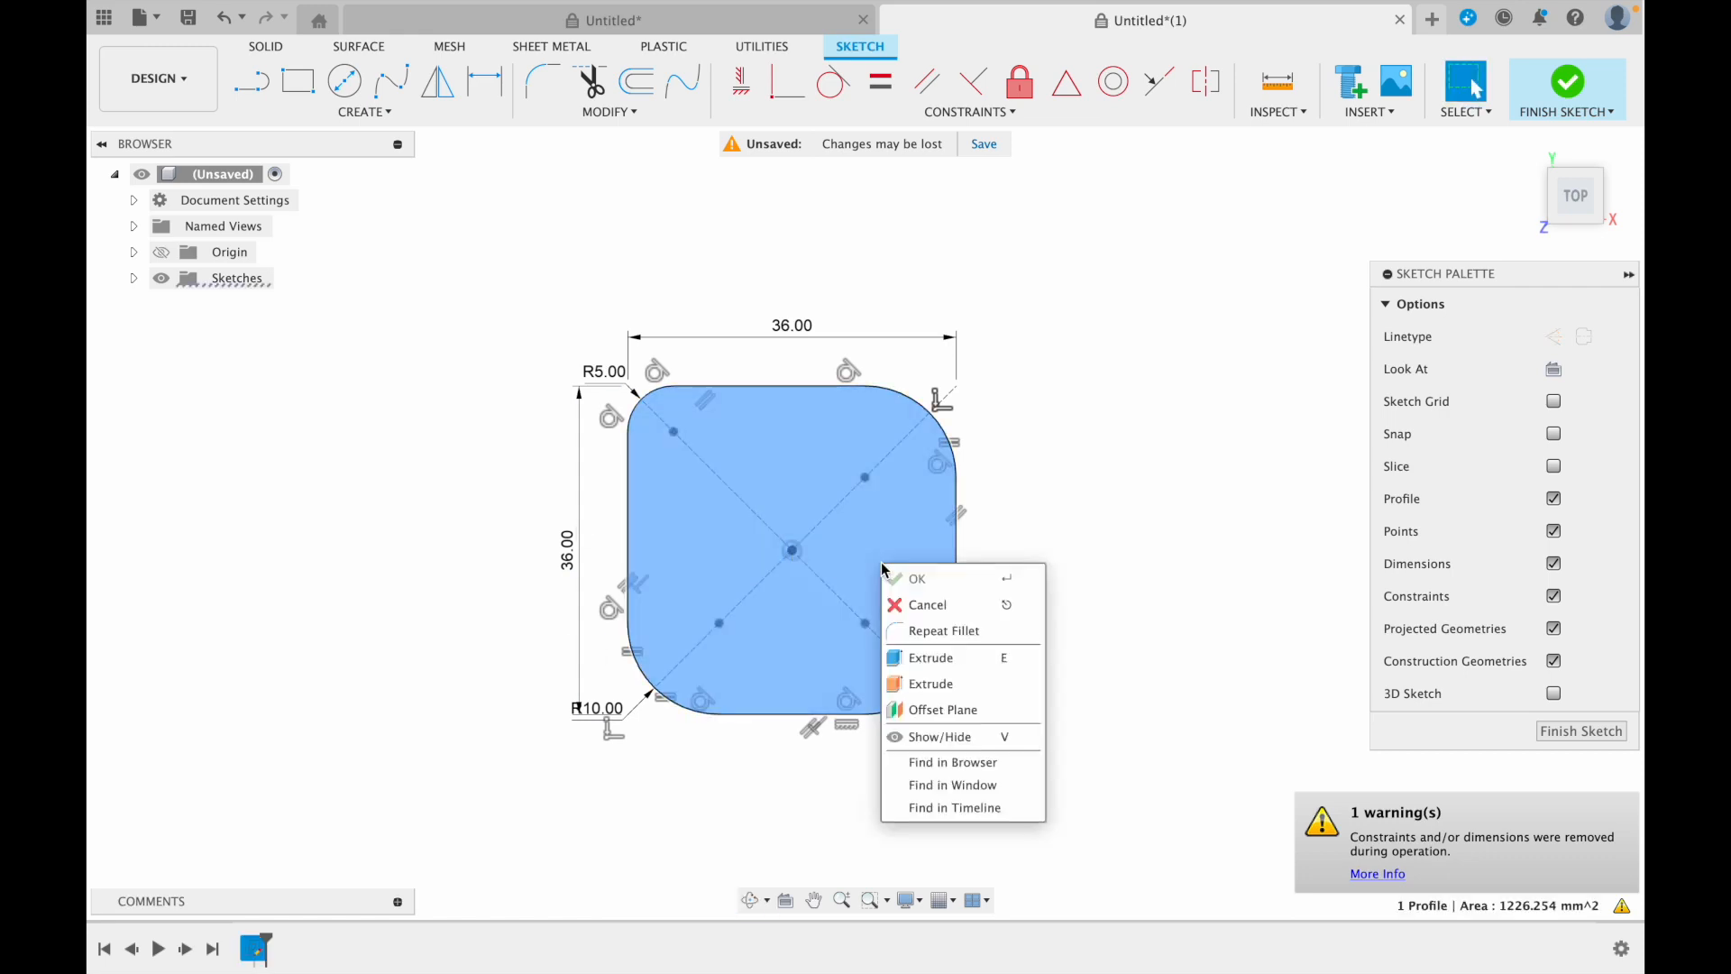
pyautogui.click(925, 657)
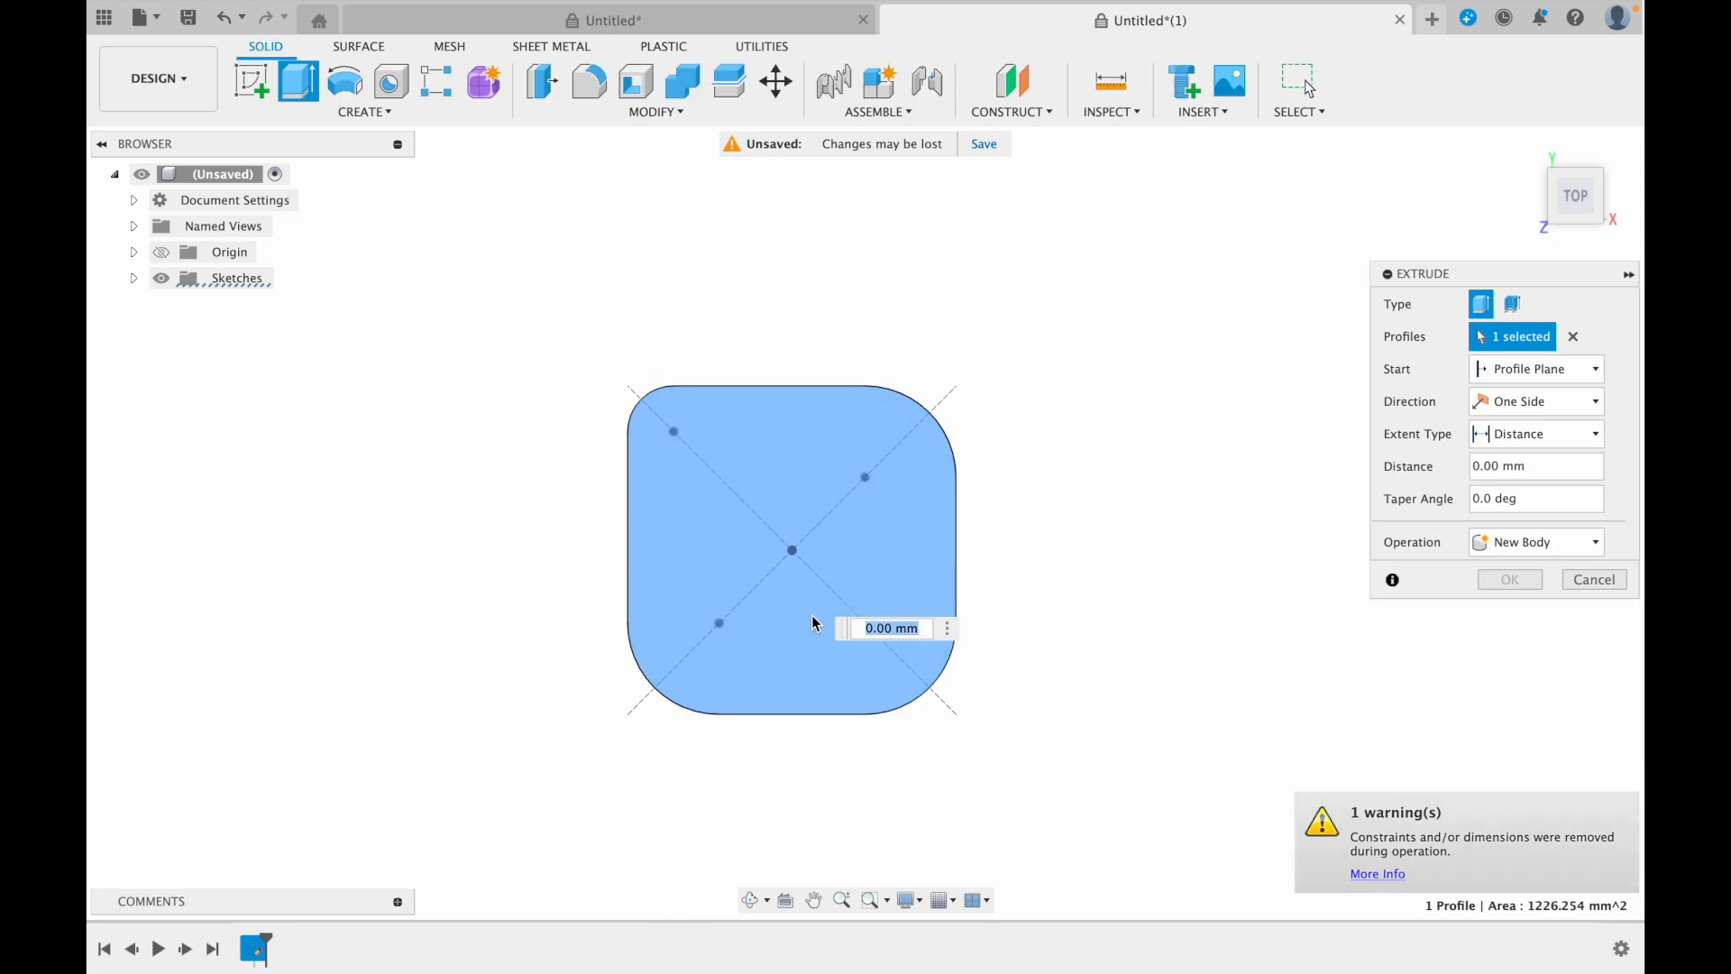
pyautogui.write('3')
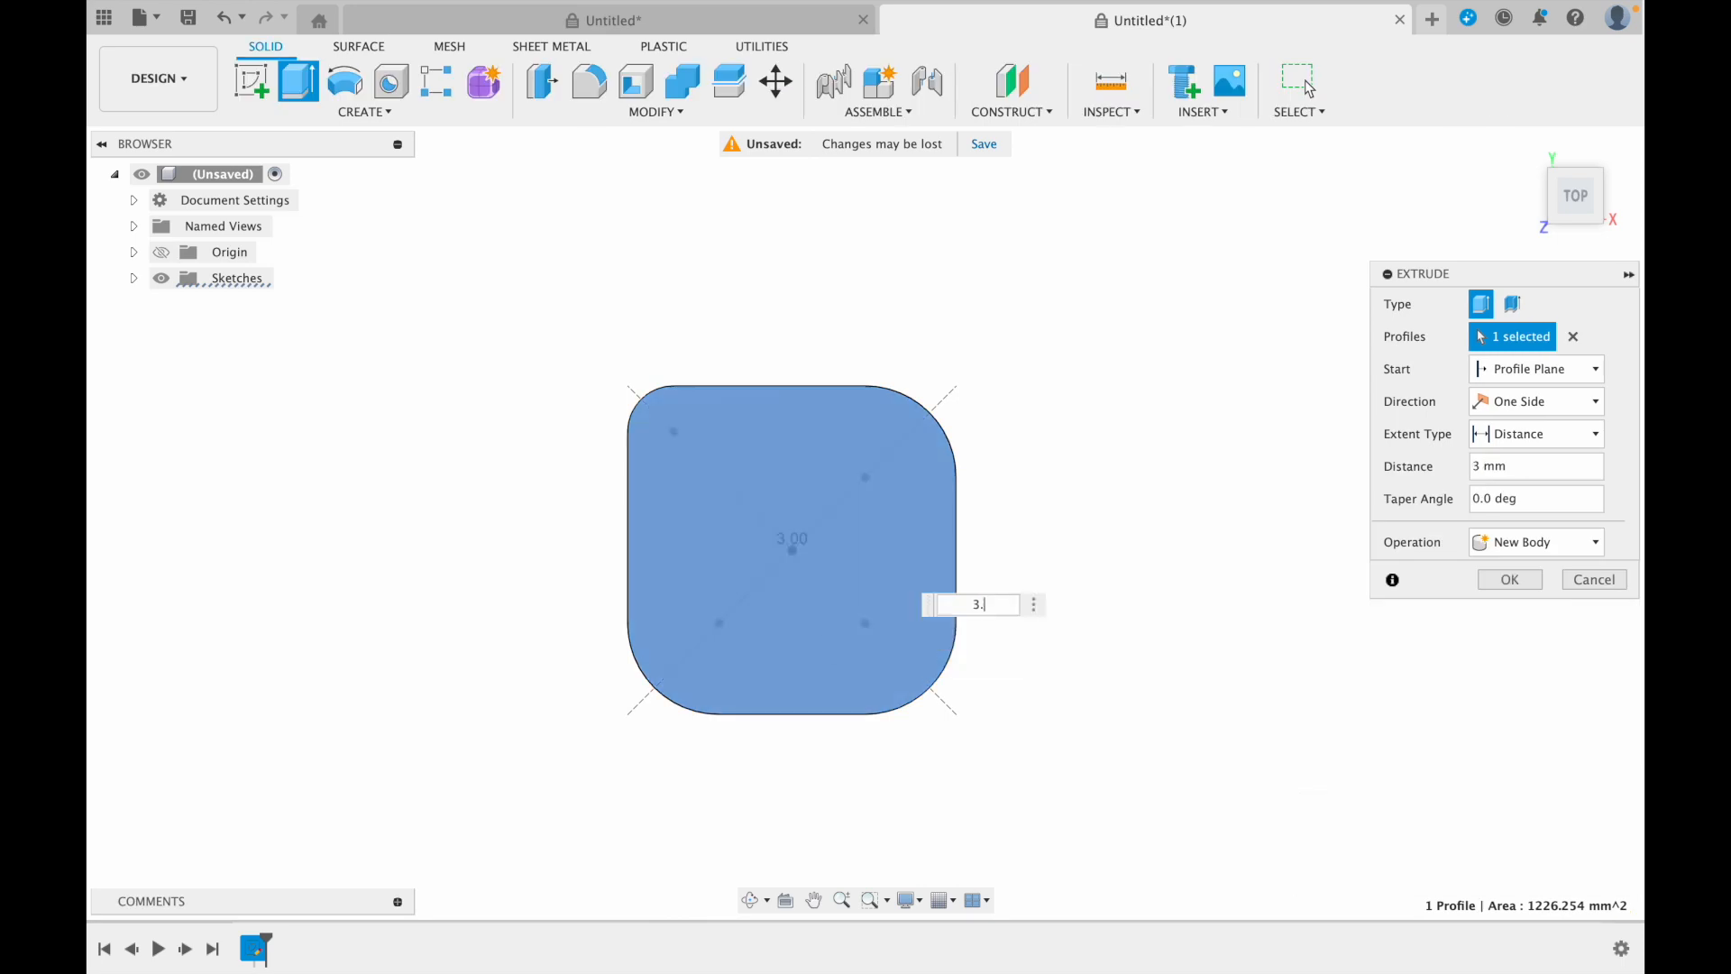
pyautogui.write('.6')
pyautogui.press('Return')
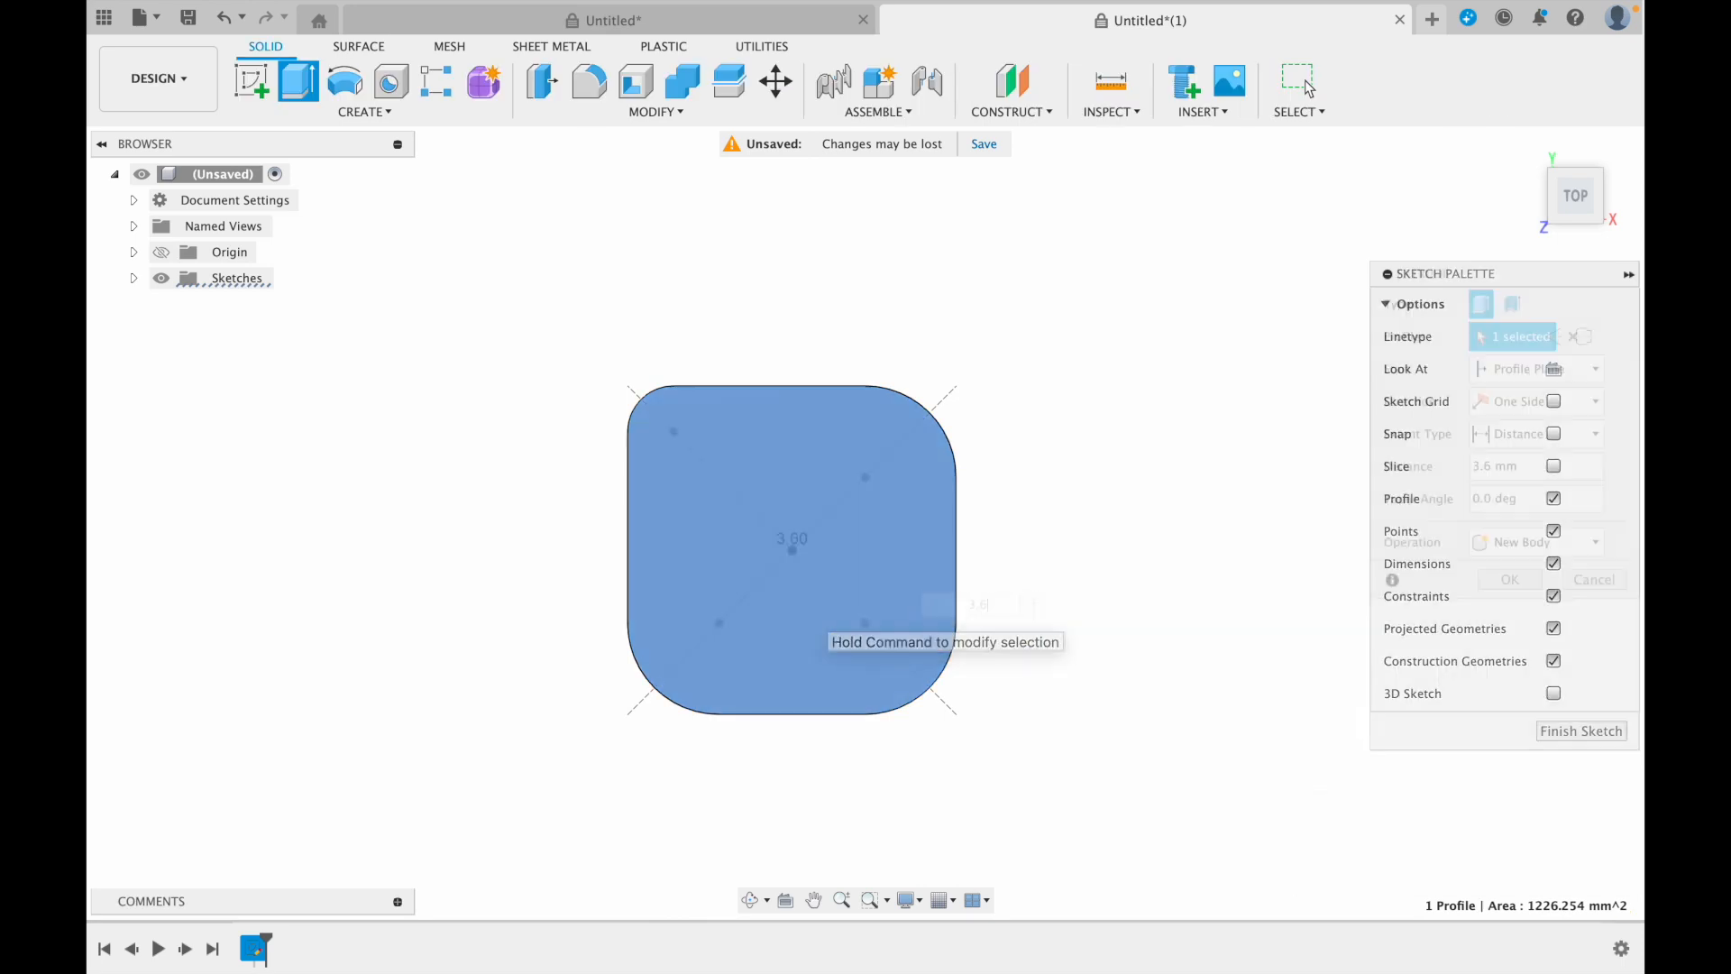
# Start a simple hole on the plate's top face and position it inside the upper-left 5 mm rounded corner
pyautogui.moveTo(1497, 238)
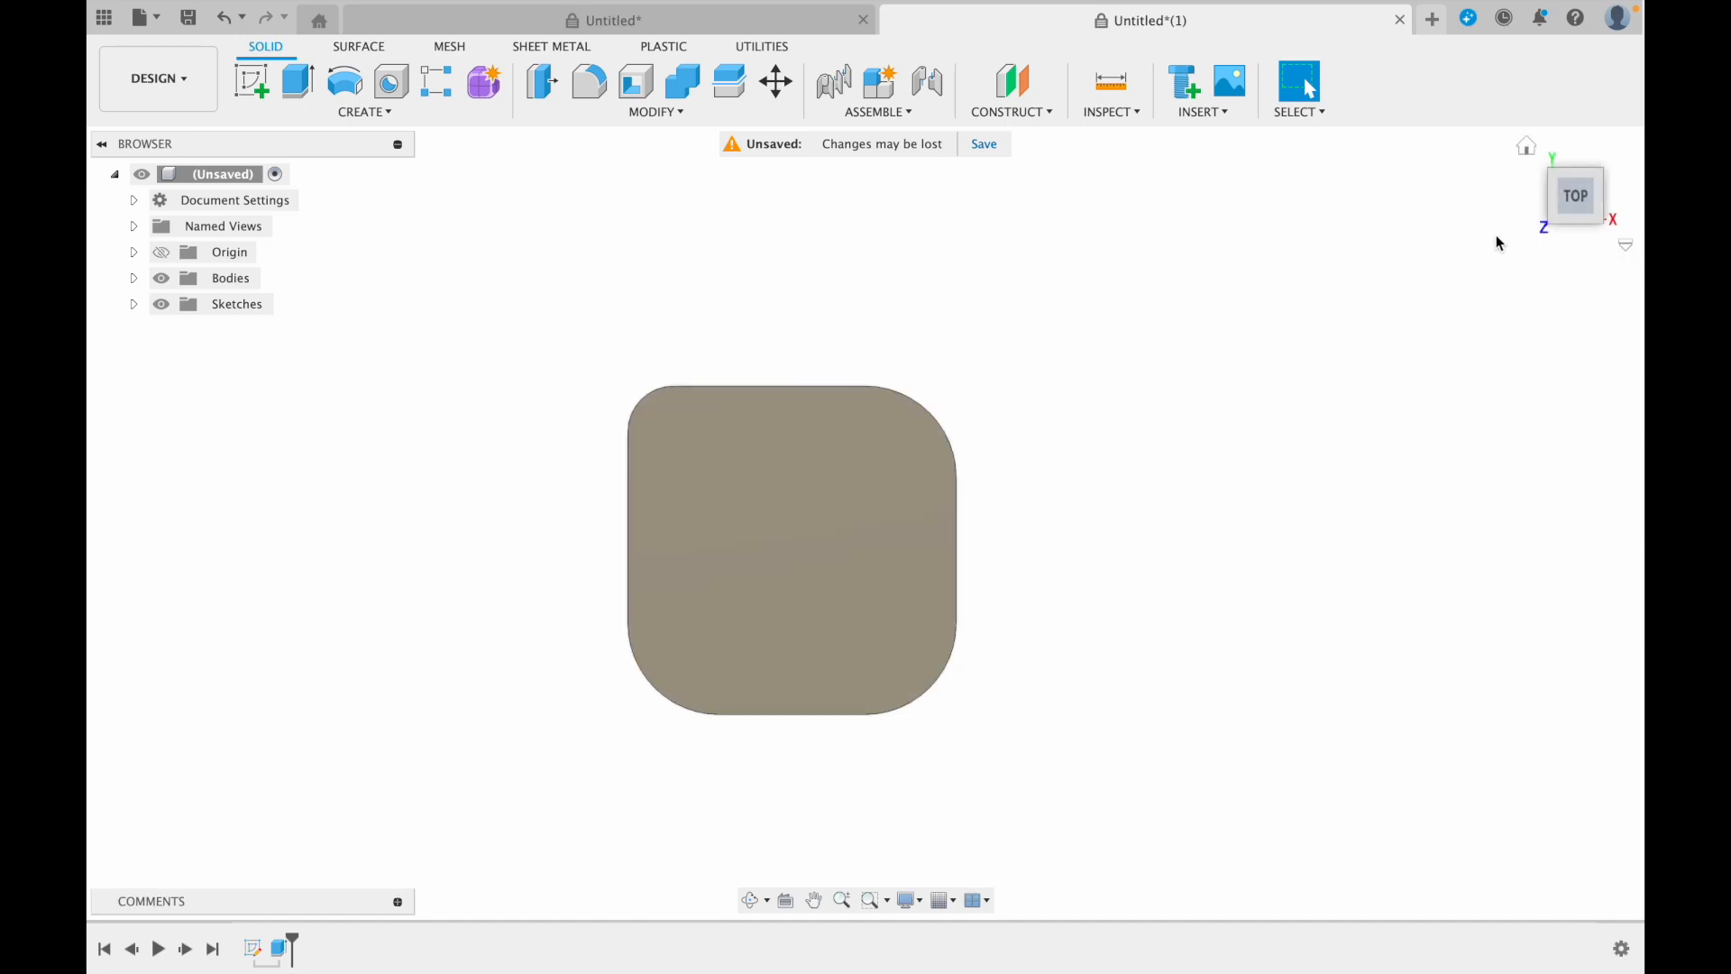
pyautogui.moveTo(1595, 213); pyautogui.dragTo(1554, 215)
pyautogui.click(1573, 201)
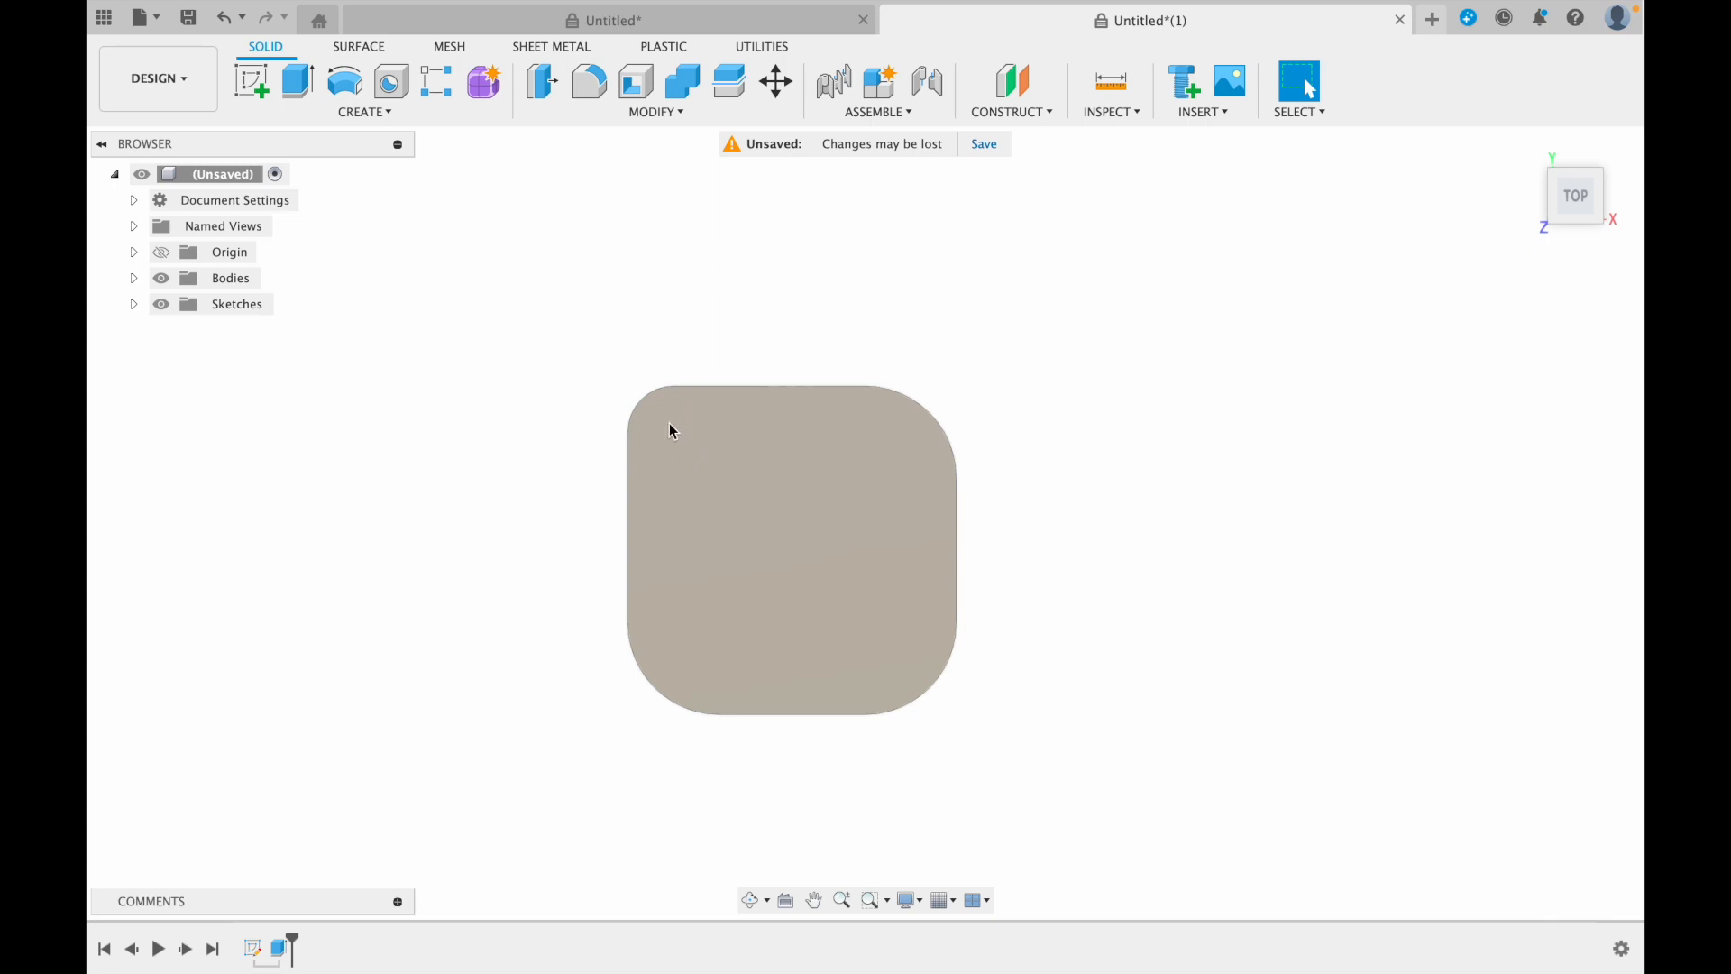
pyautogui.click(391, 81)
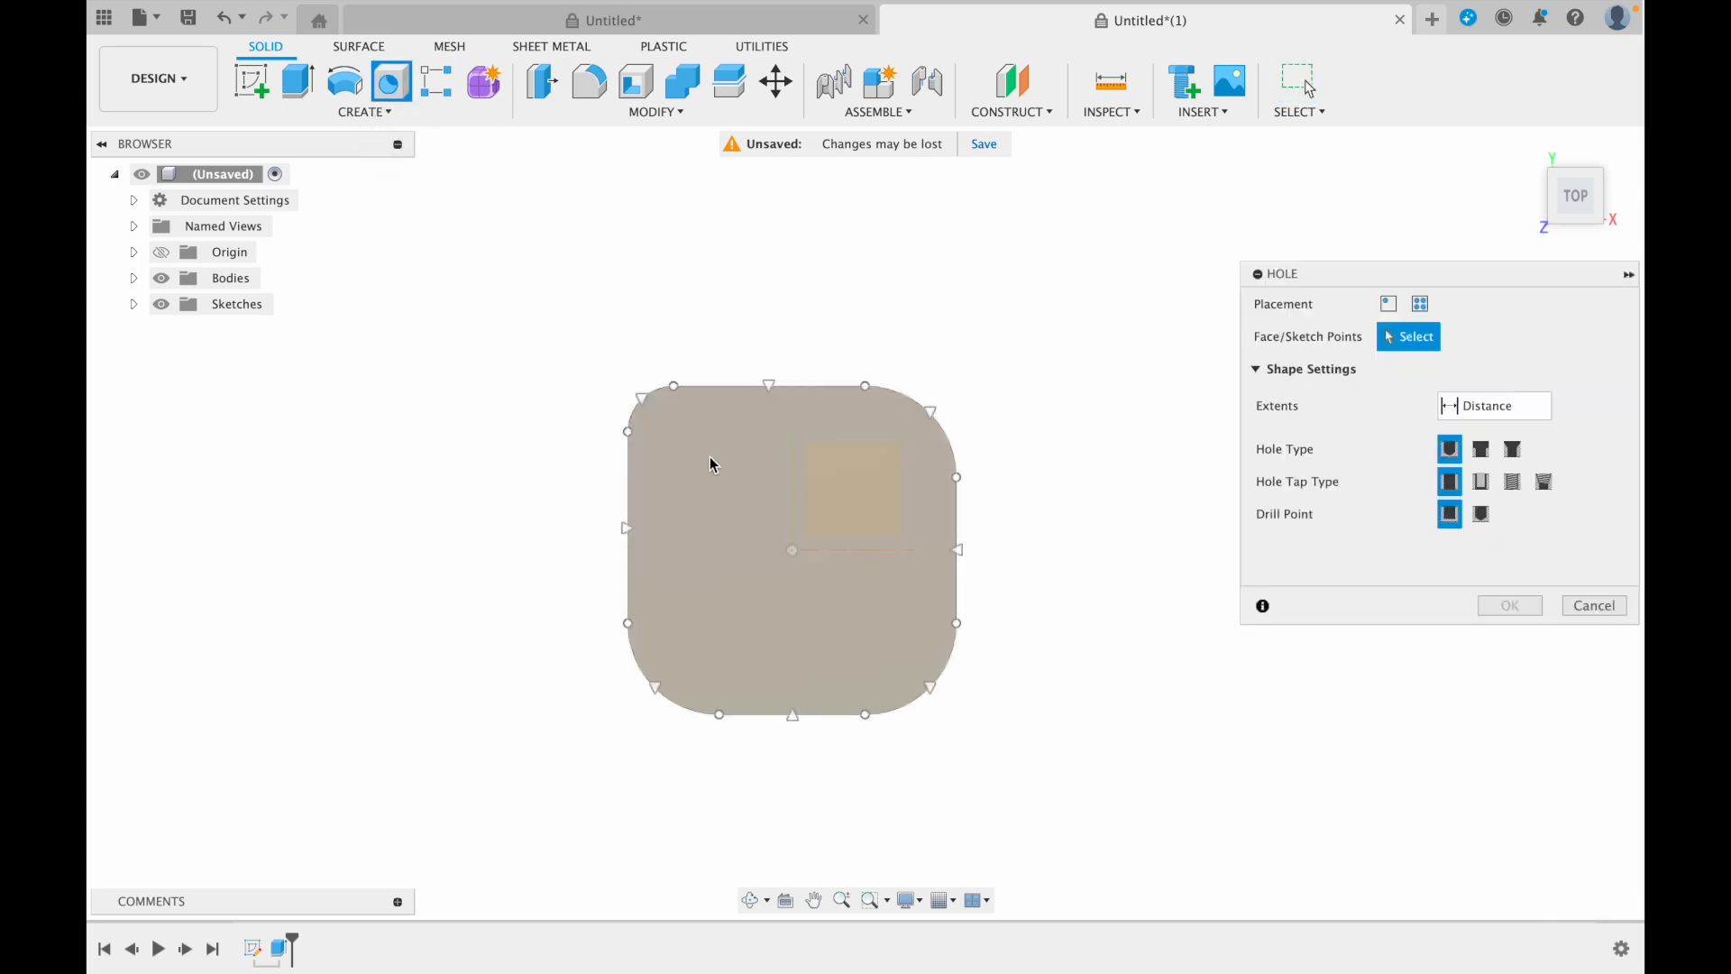
pyautogui.click(672, 435)
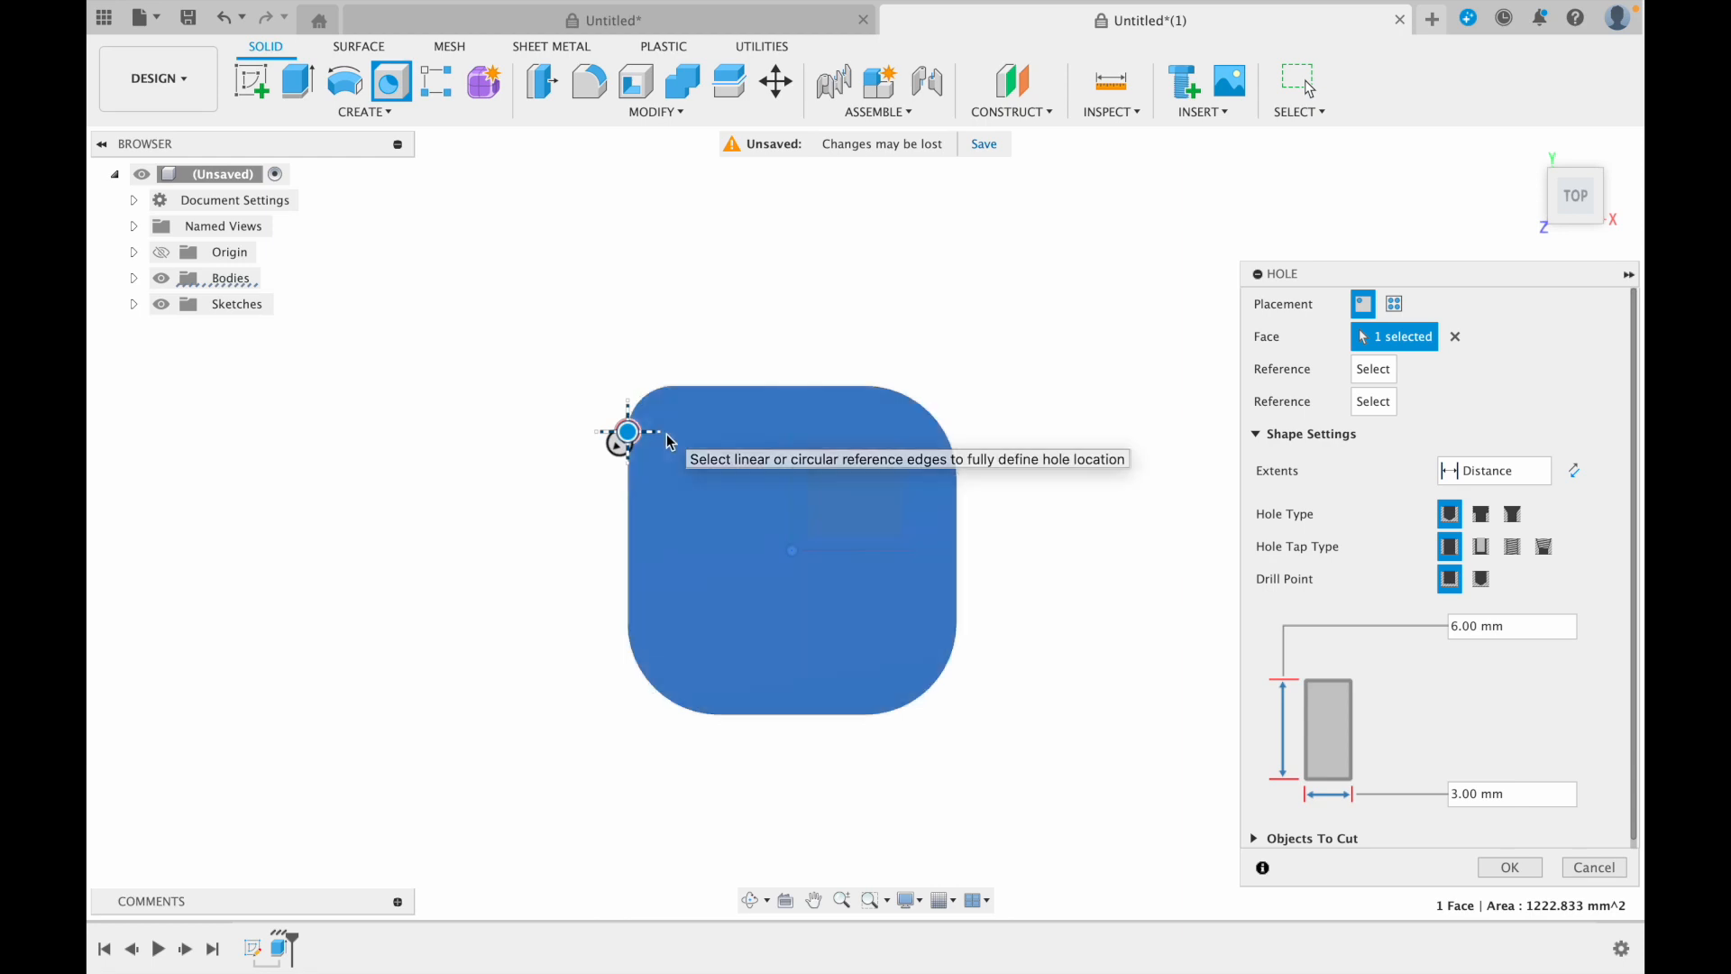
pyautogui.moveTo(624, 432); pyautogui.dragTo(669, 425)
pyautogui.scroll(4, 664, 439)
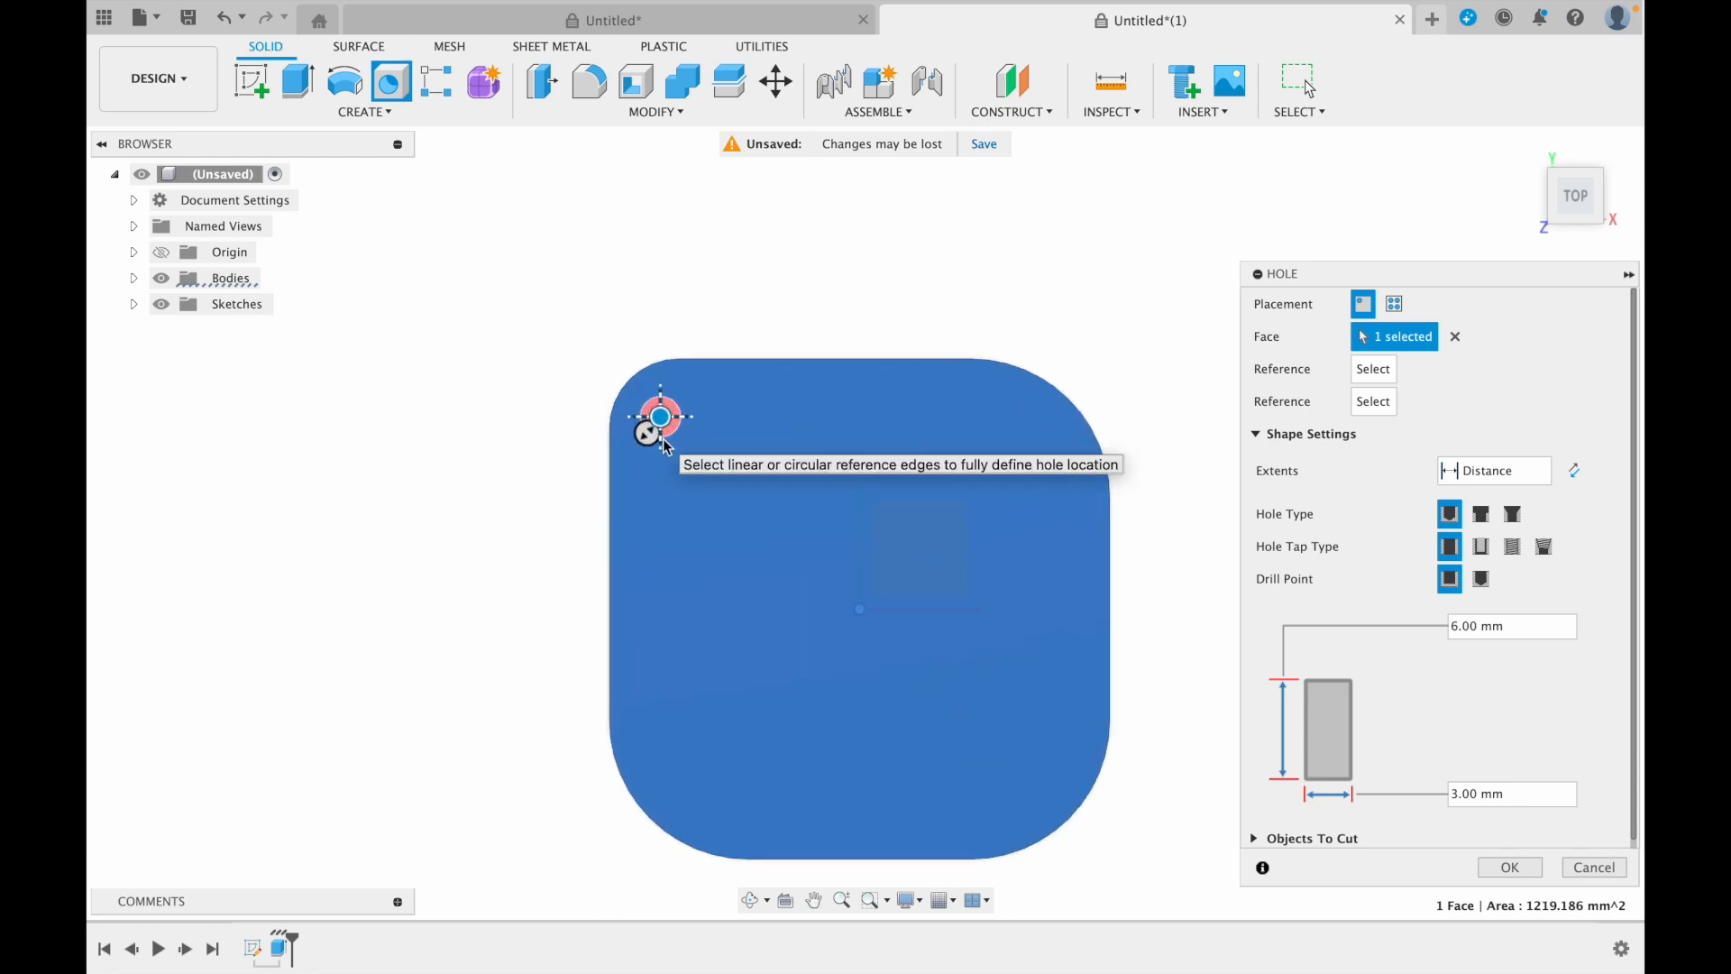
pyautogui.scroll(2, 664, 439)
pyautogui.moveTo(666, 406); pyautogui.dragTo(668, 403)
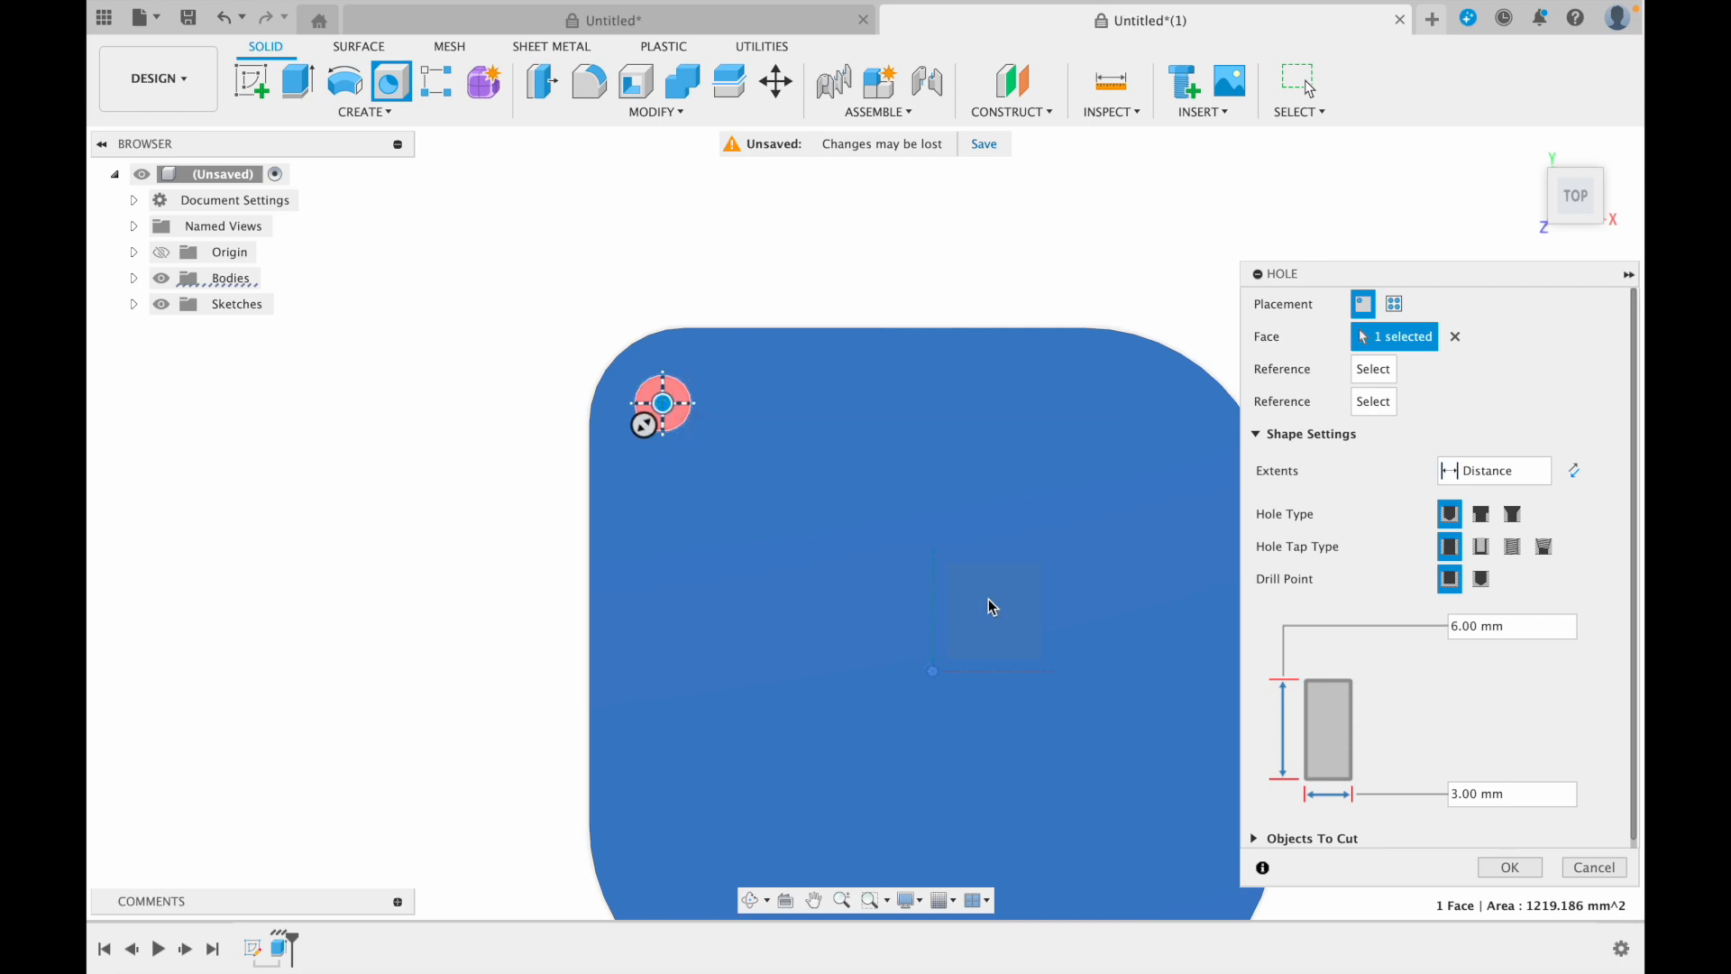
# Set the hole's diameter to 4 mm, shift it slightly inward from the upper-left corner, and create it
pyautogui.click(1459, 795)
pyautogui.press('BackSpace')
pyautogui.write('4')
pyautogui.press('Return')
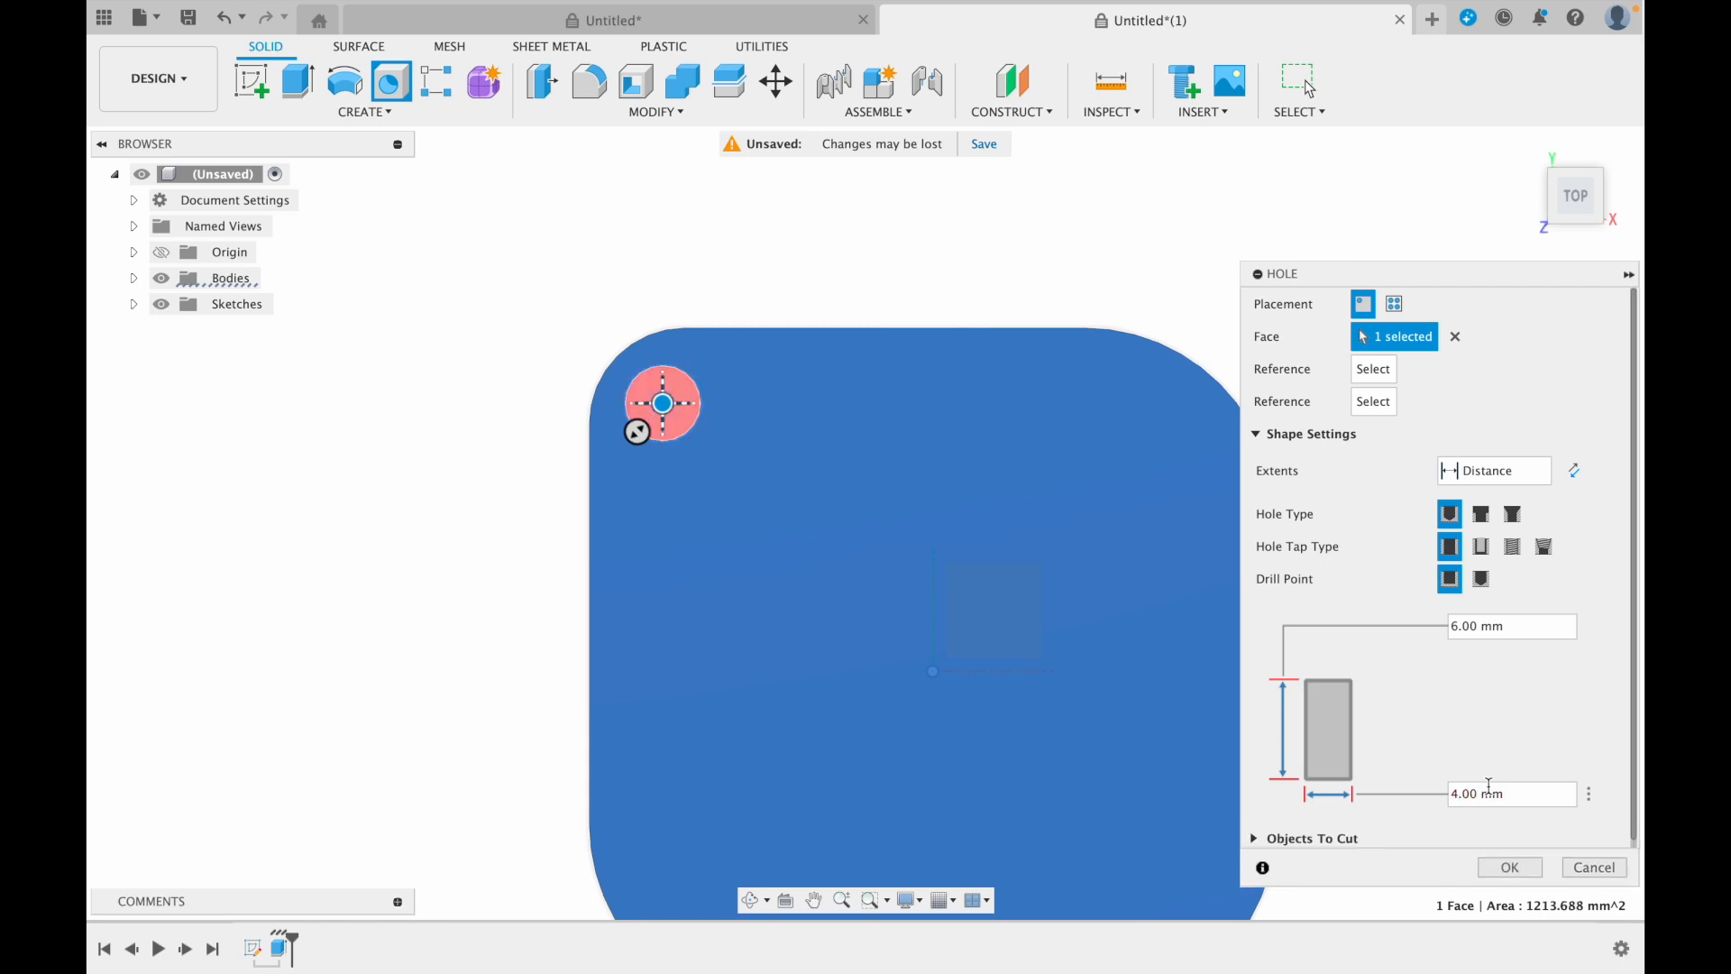
pyautogui.moveTo(663, 403); pyautogui.dragTo(670, 412)
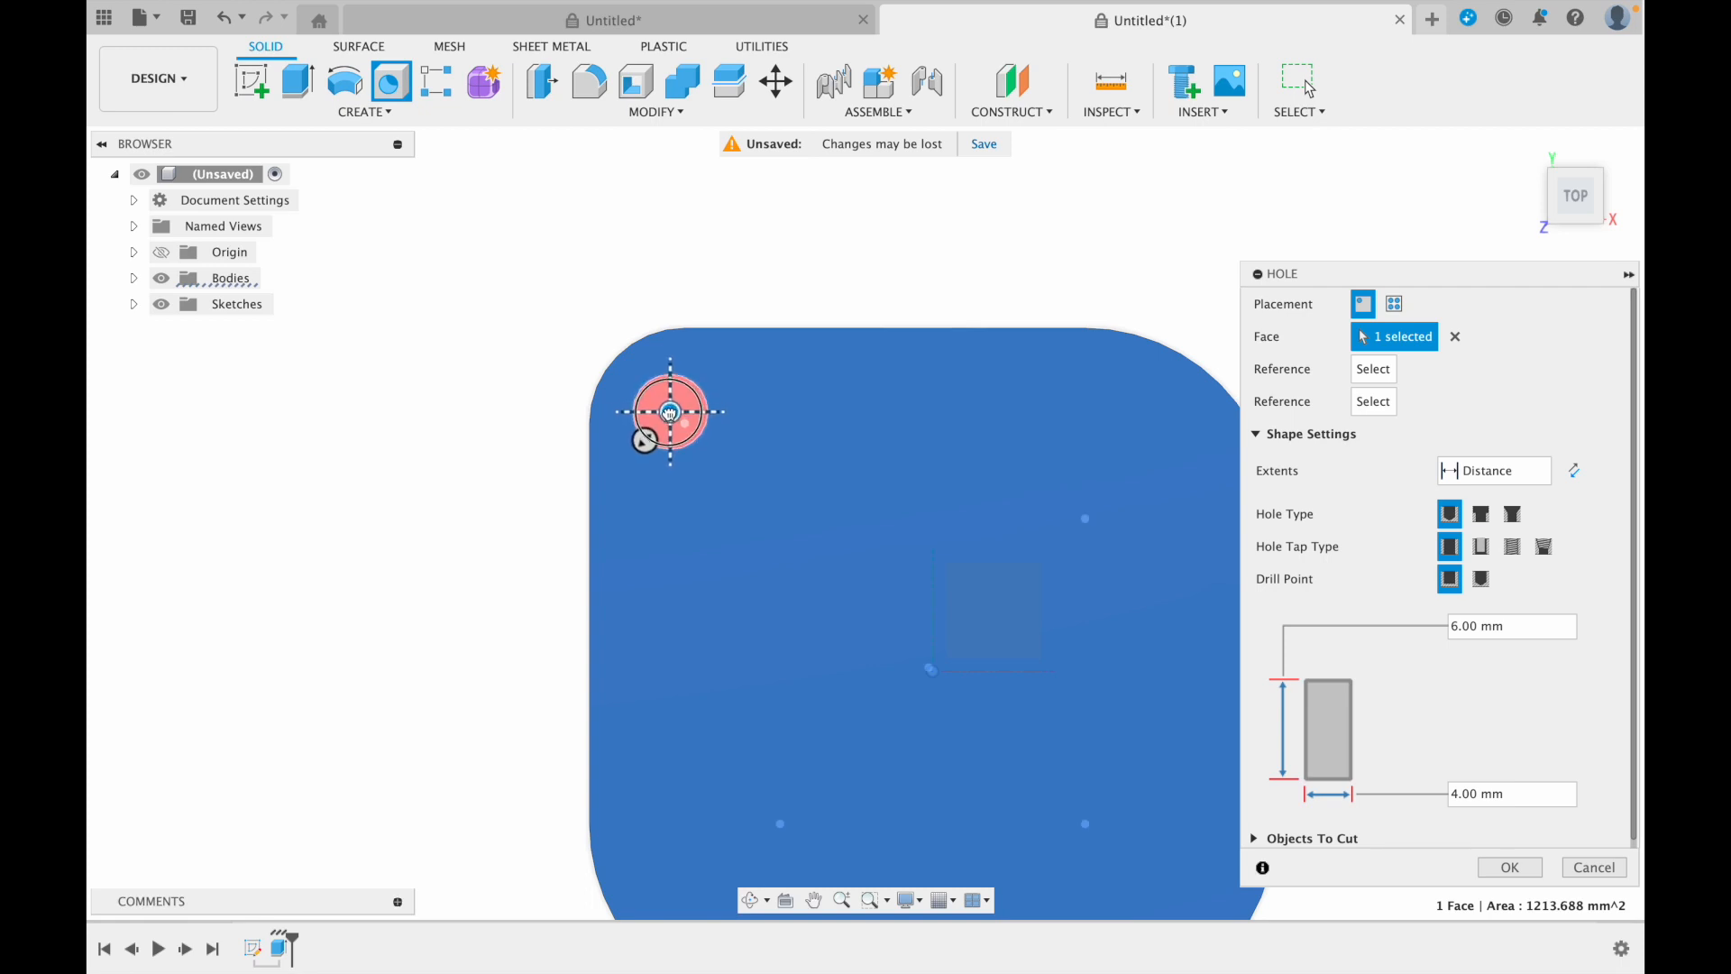
pyautogui.click(1512, 867)
pyautogui.moveTo(1044, 710); pyautogui.dragTo(1008, 587, button='middle')
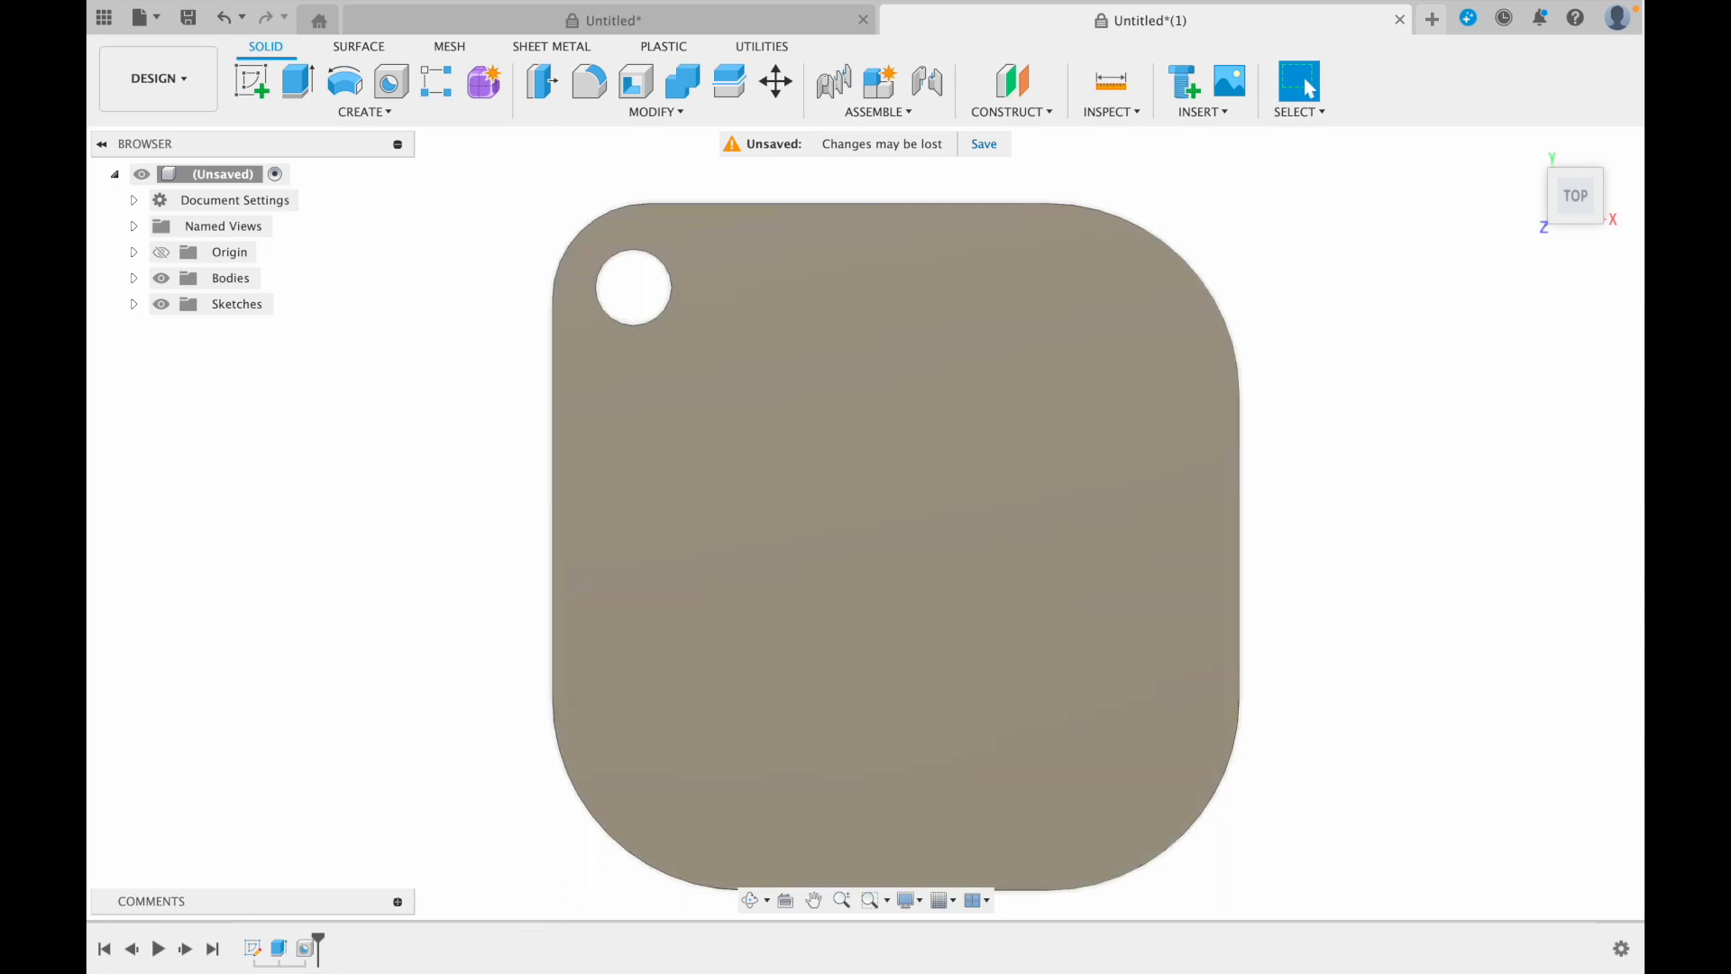
# Switch to Safari, search Google for "svg converter", and open the online-convert.com Online SVG image converter
pyautogui.moveTo(468, 943)
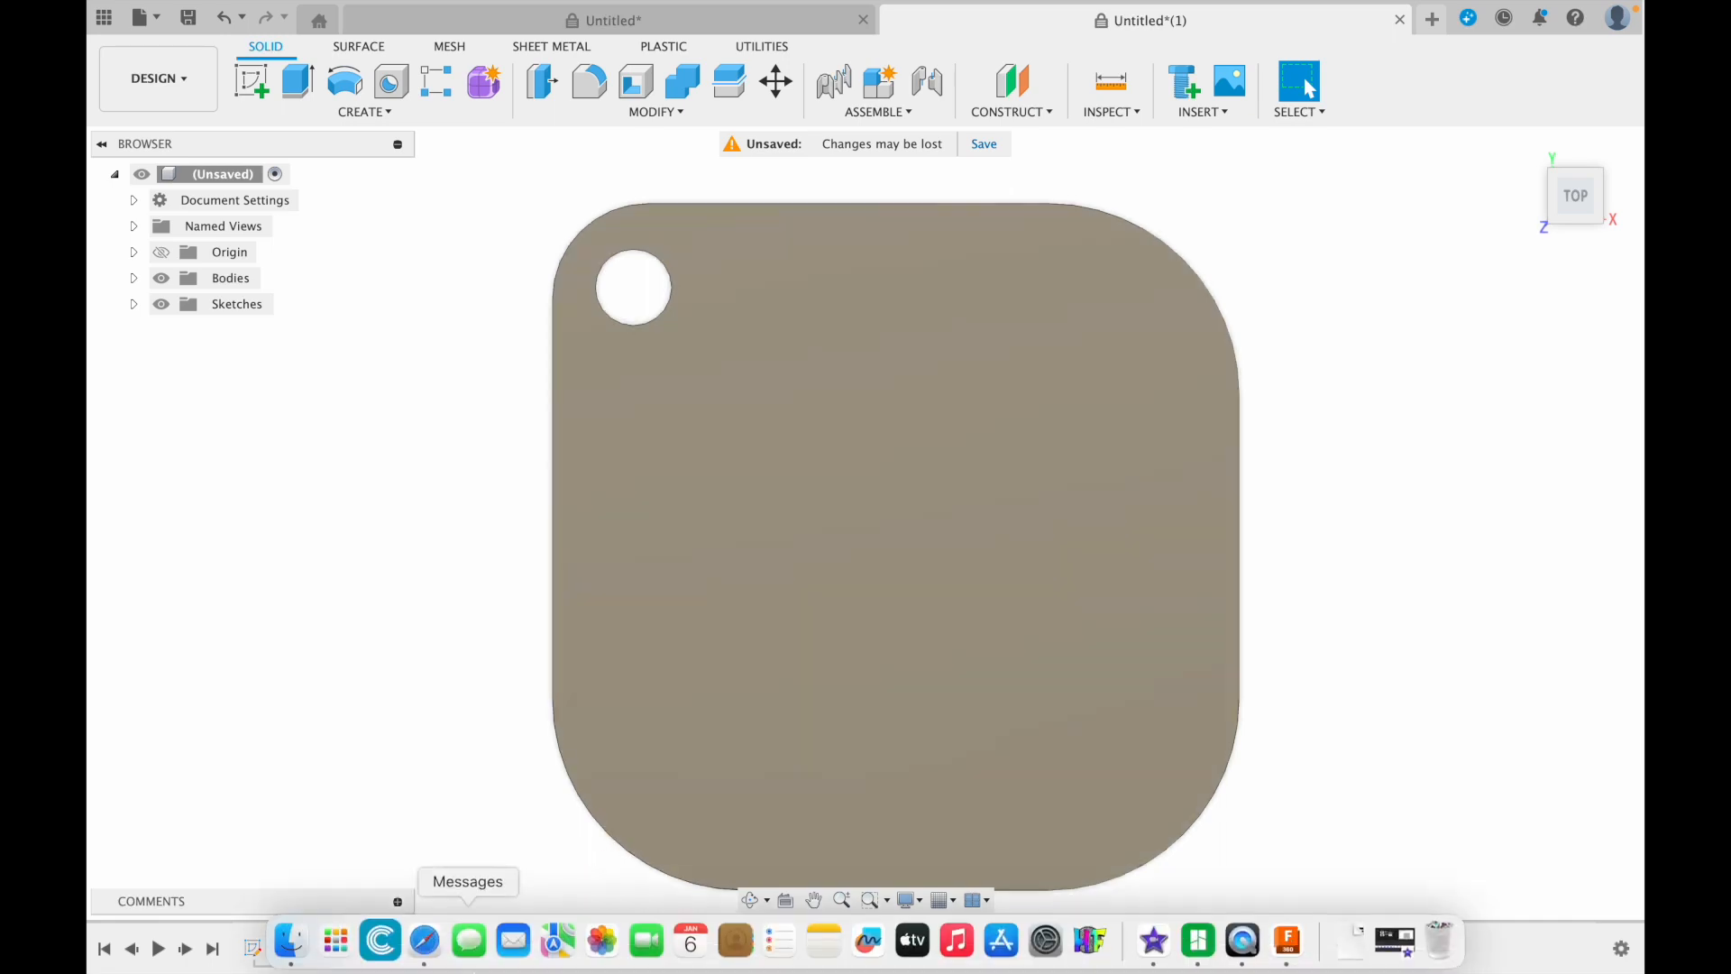
pyautogui.click(425, 941)
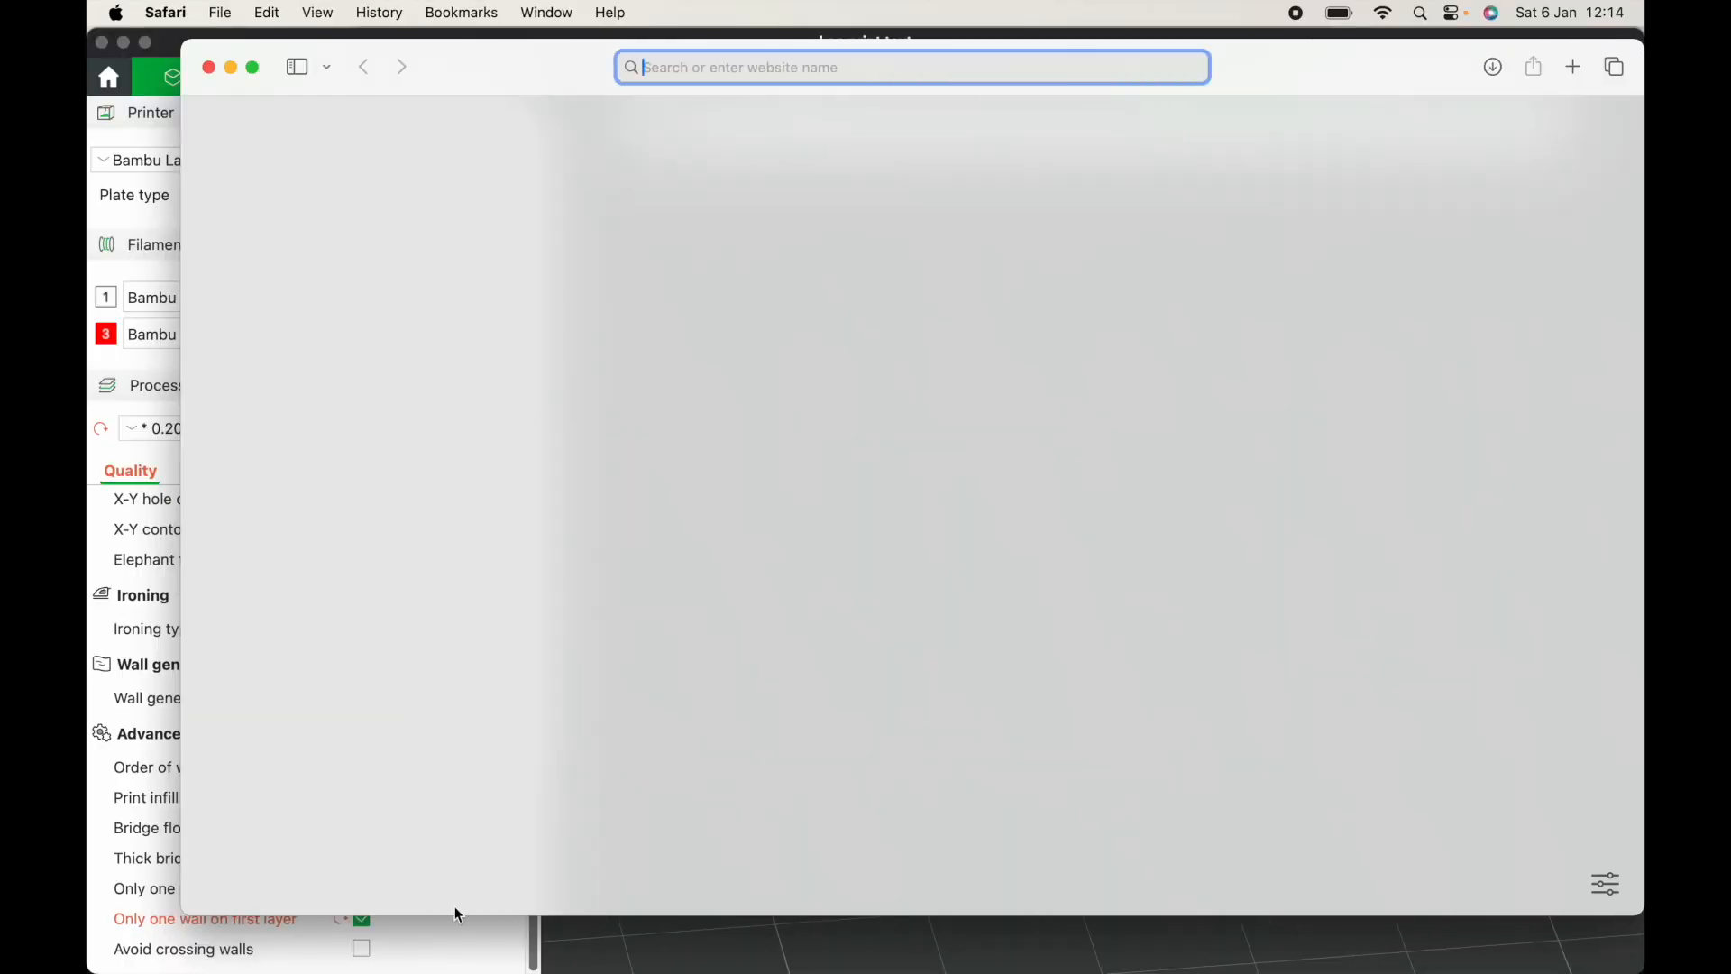
pyautogui.write('svg')
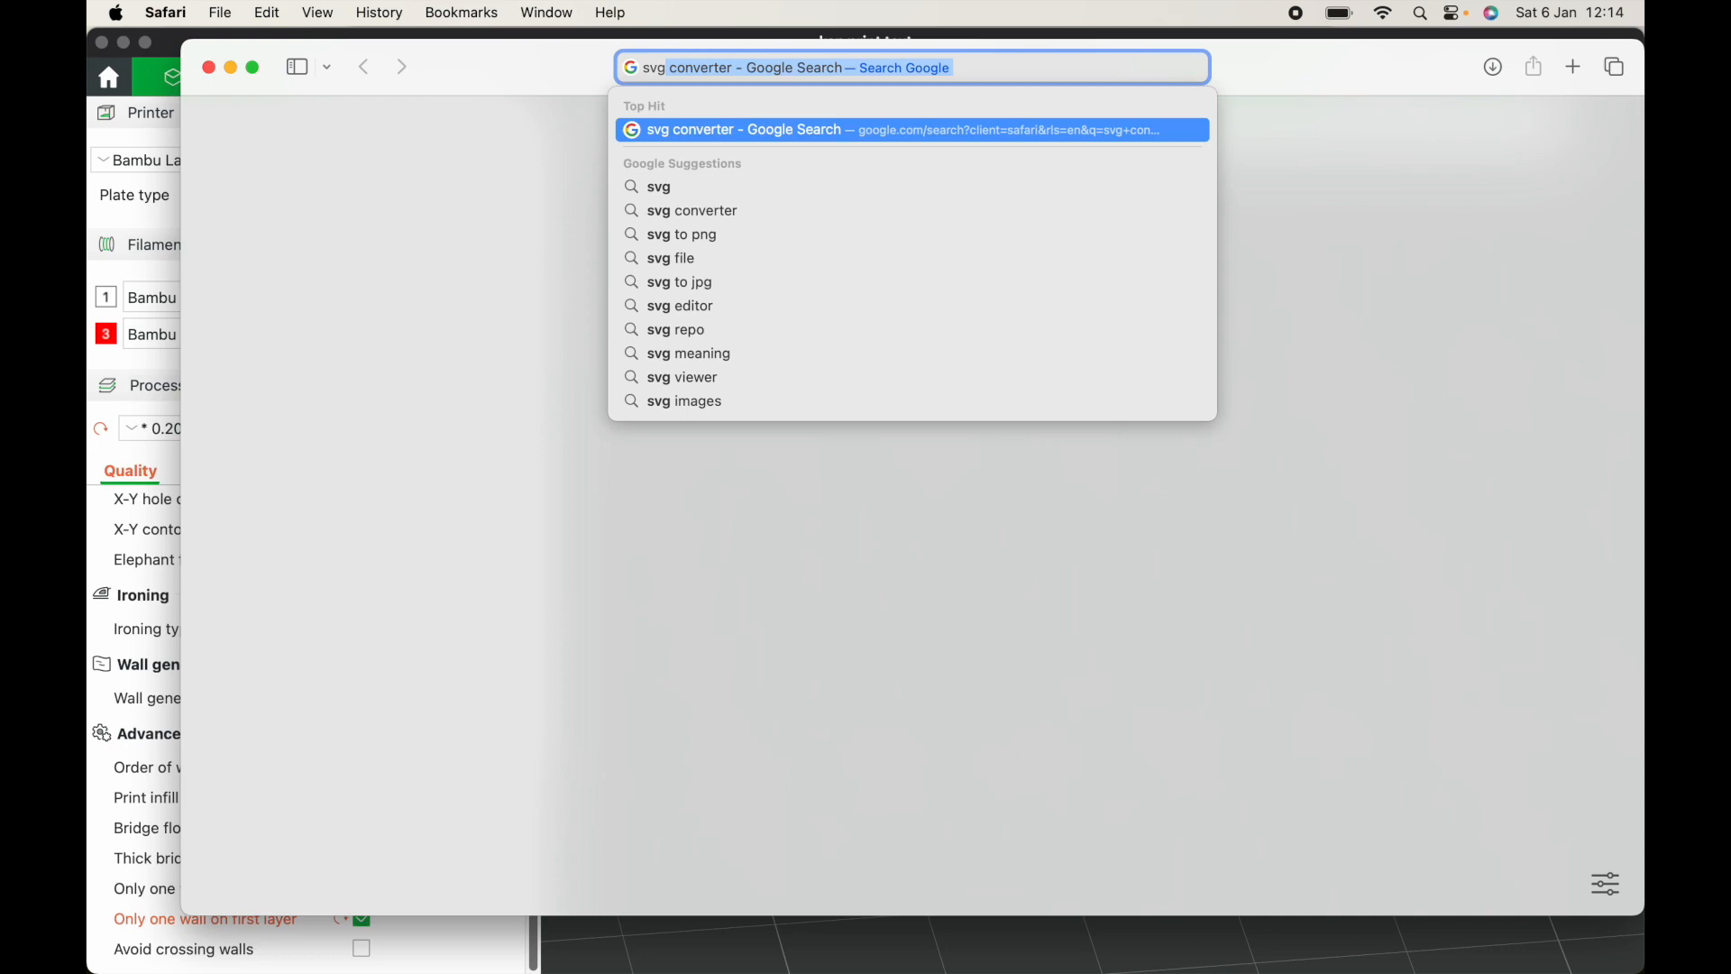
pyautogui.press('Return')
pyautogui.scroll(-3, 672, 397)
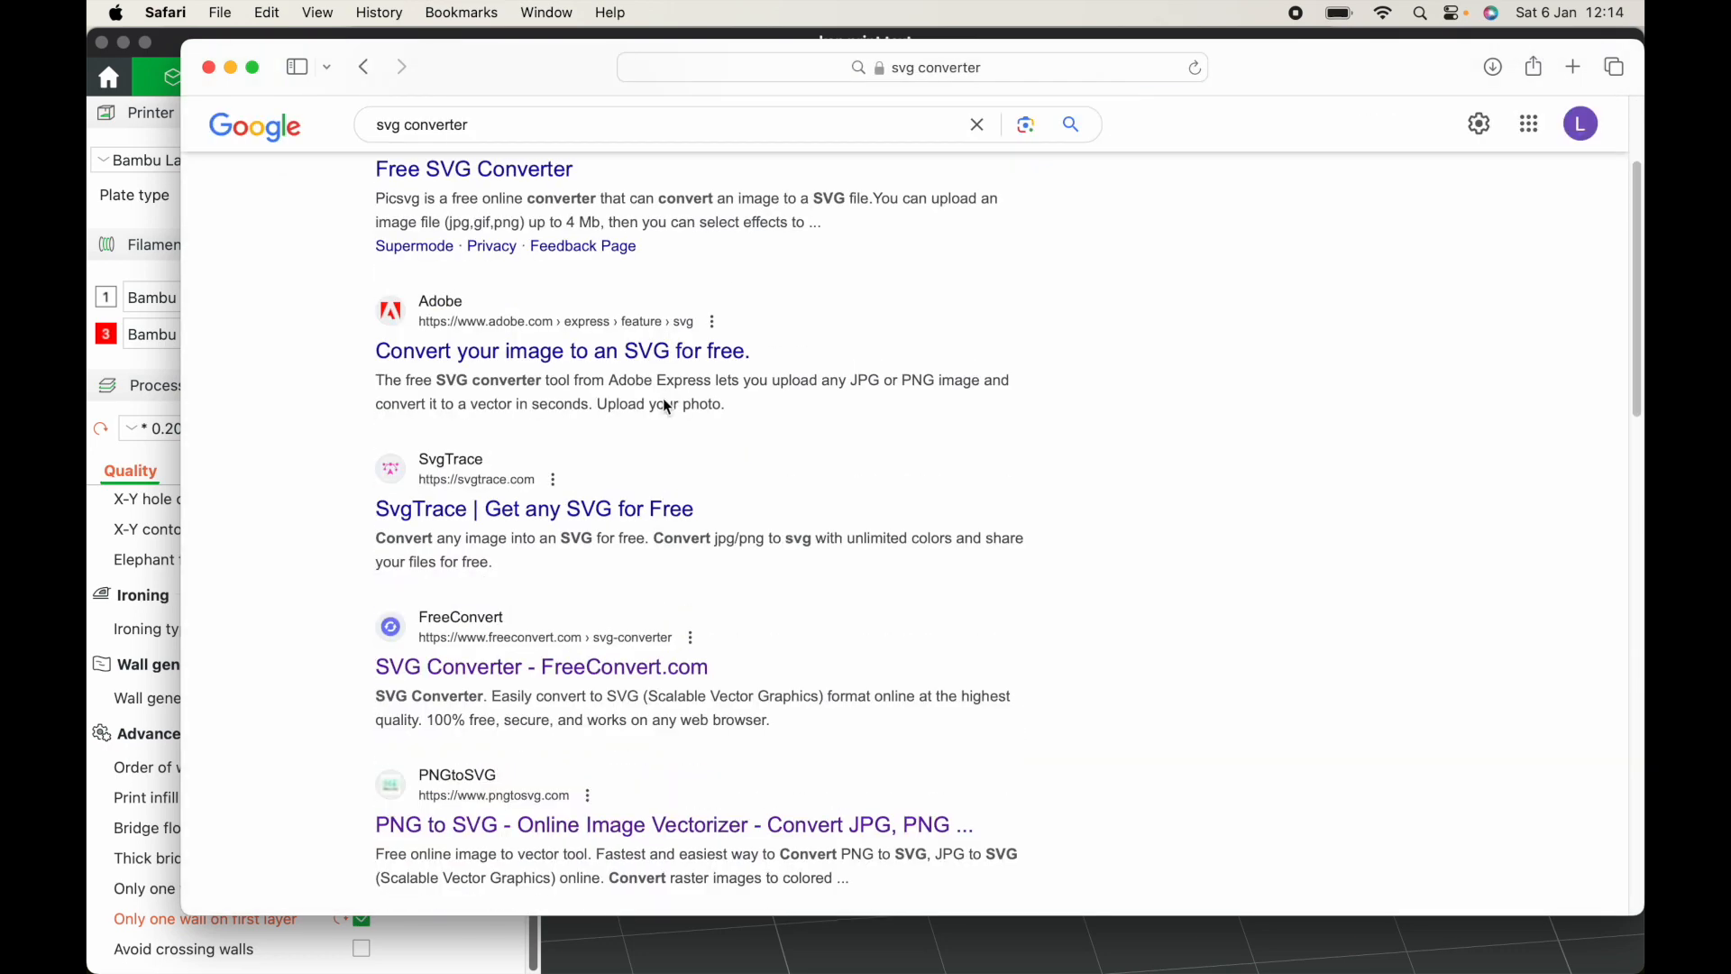
pyautogui.scroll(-5, 668, 407)
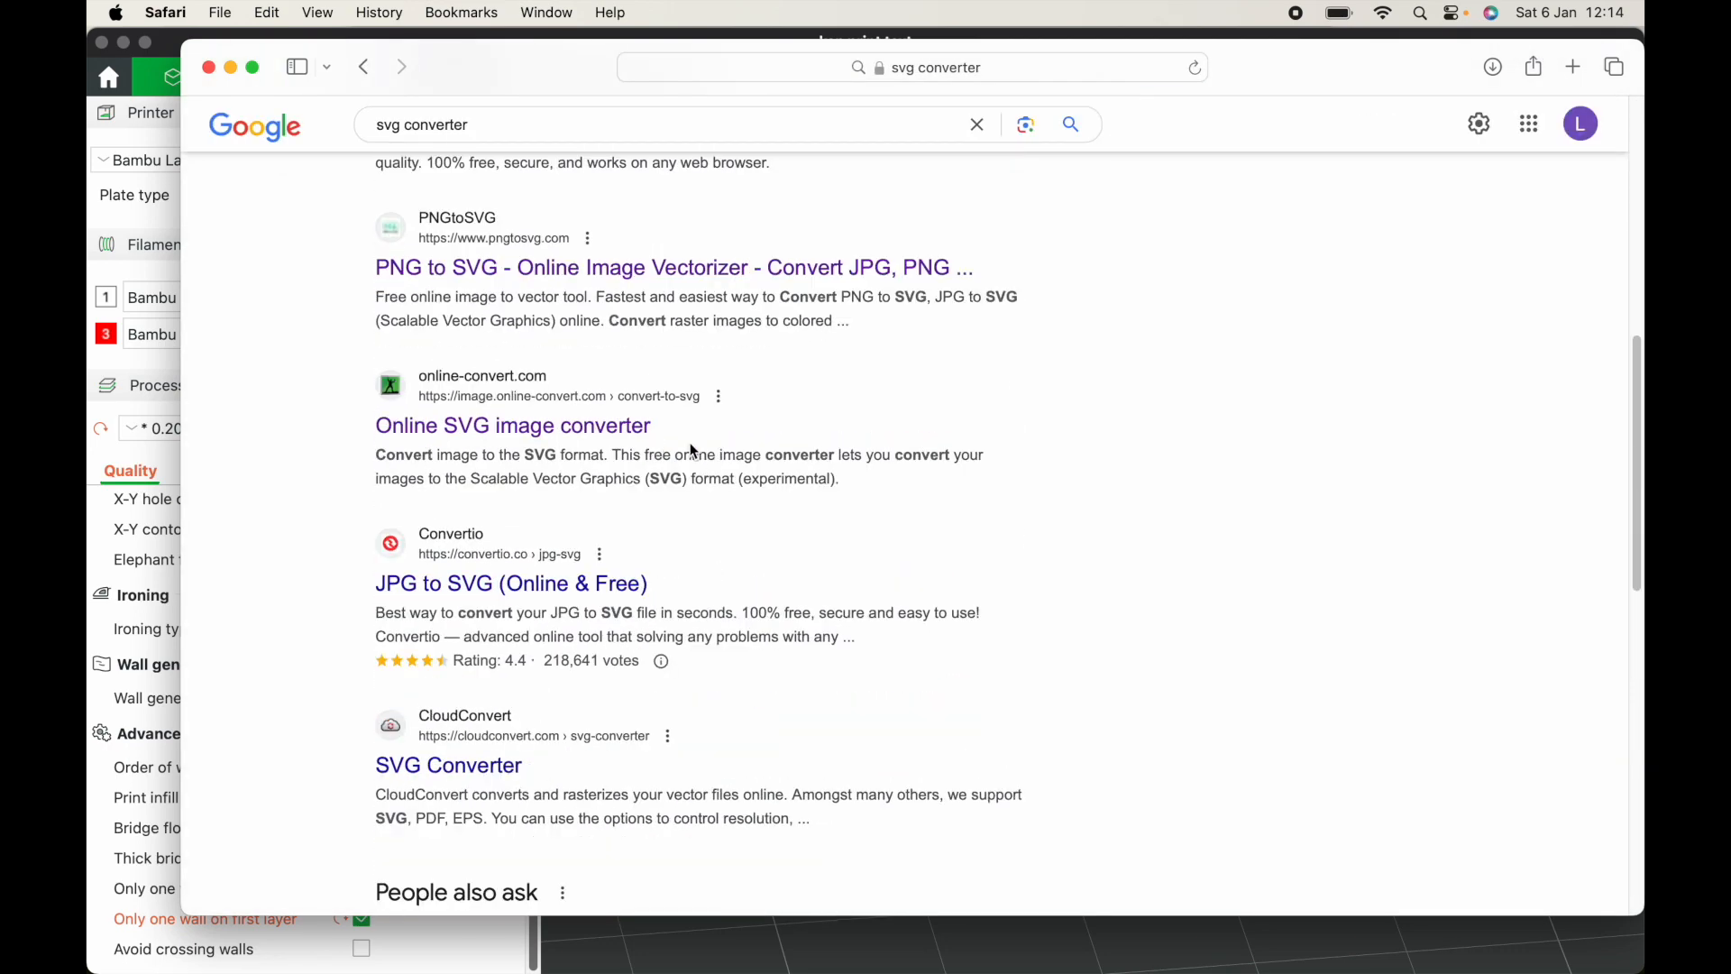
pyautogui.click(510, 429)
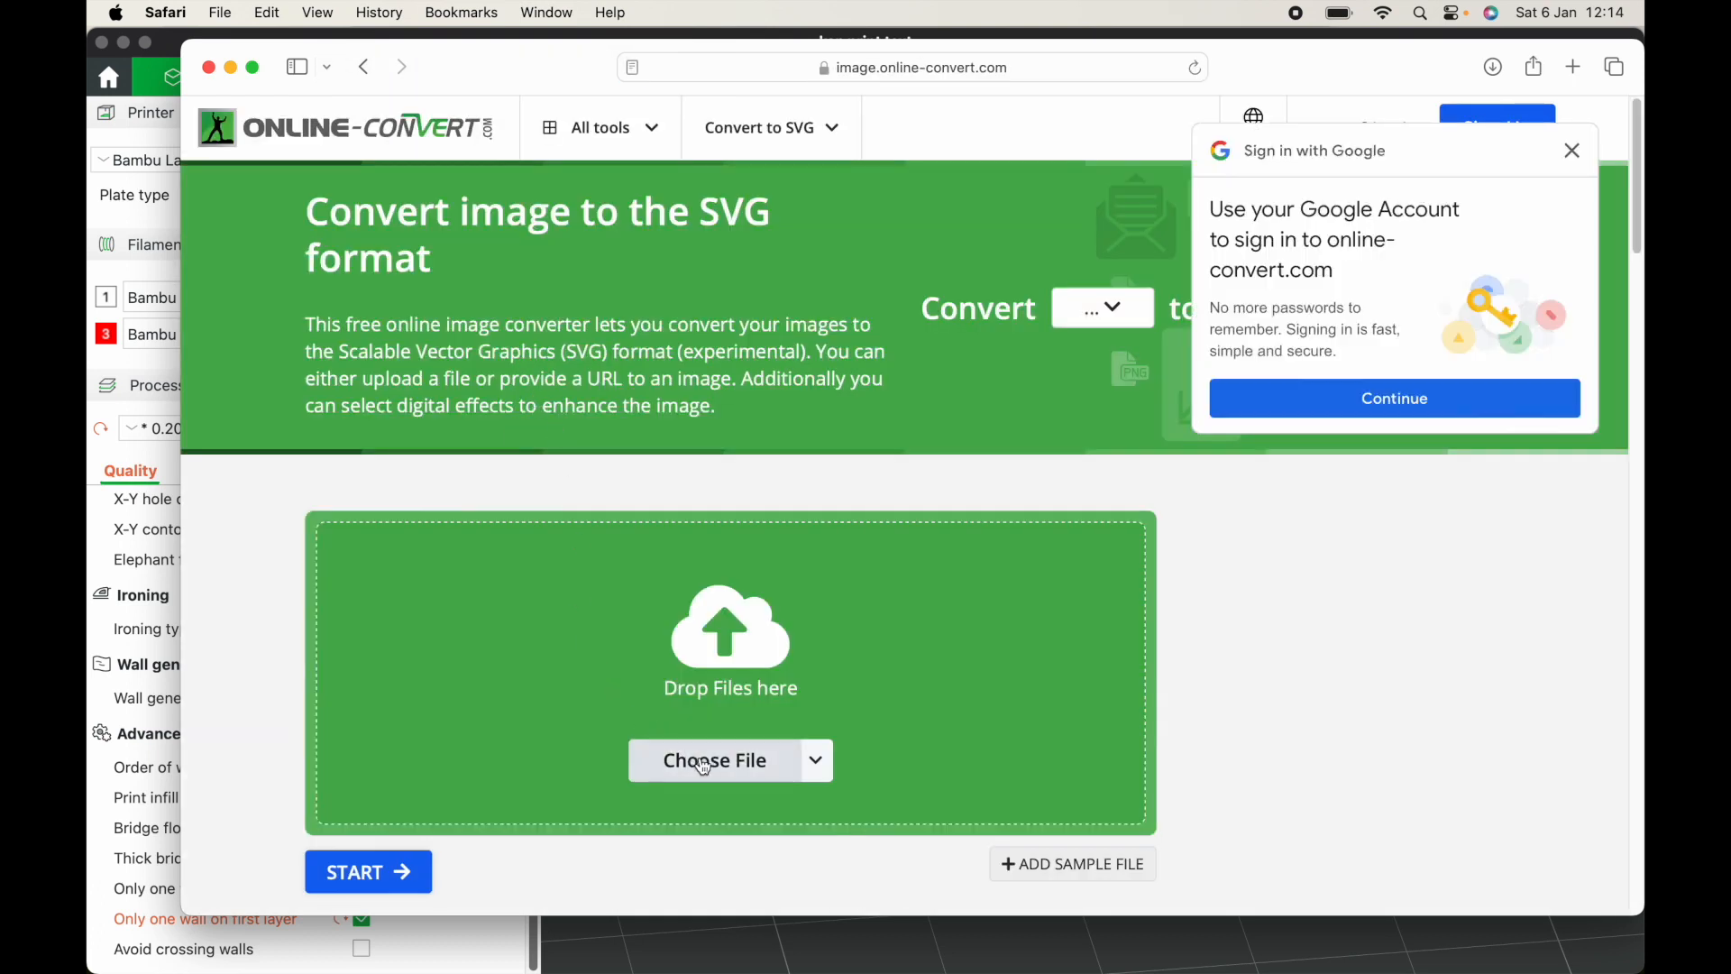
# Upload the 345151827_…_n.jpg logo image from Downloads, convert it to SVG, and download the converted file
pyautogui.click(712, 768)
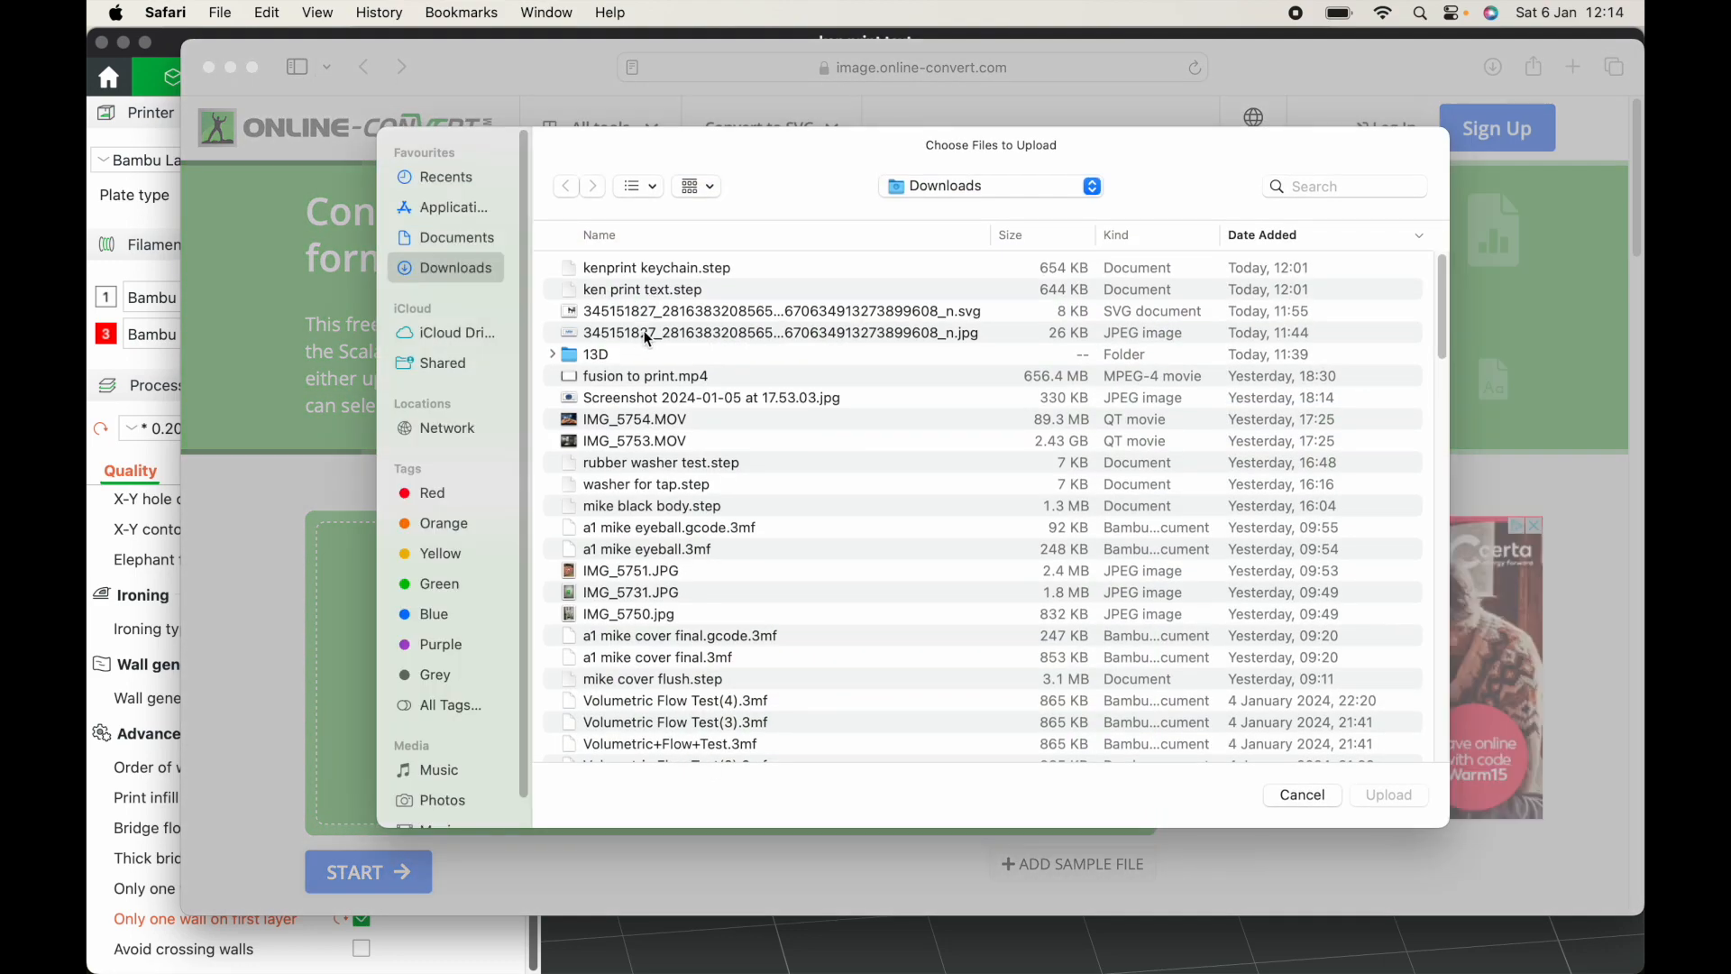
pyautogui.press('Escape')
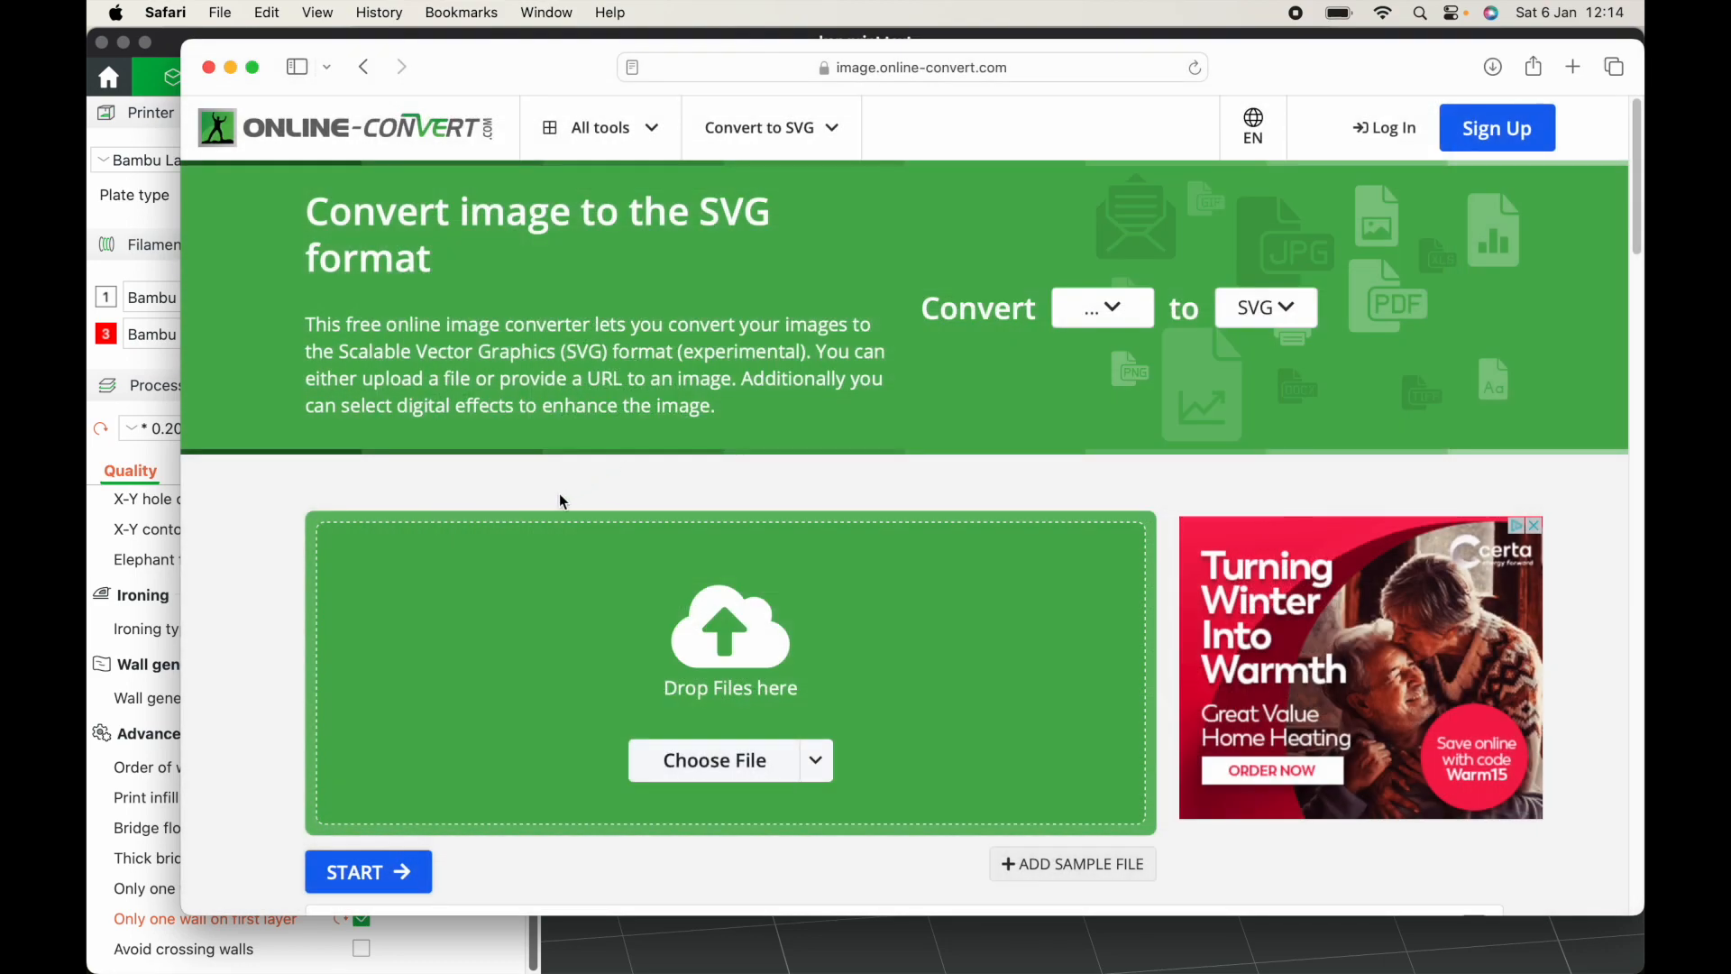
pyautogui.click(359, 871)
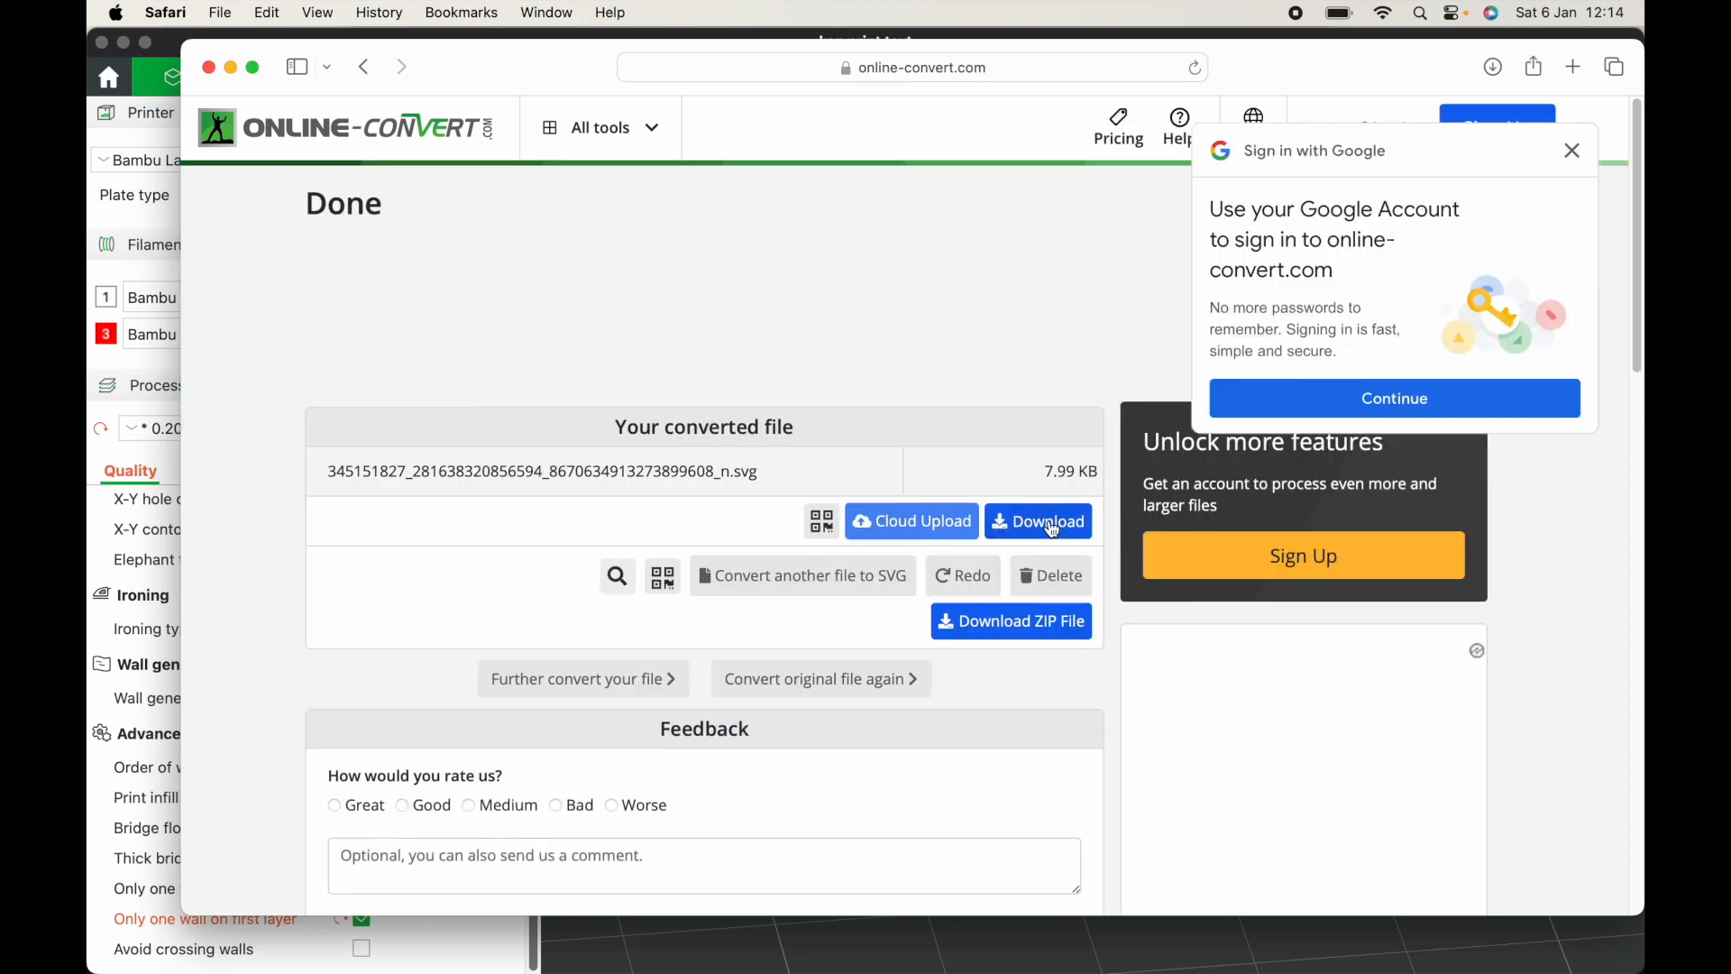
pyautogui.click(1051, 526)
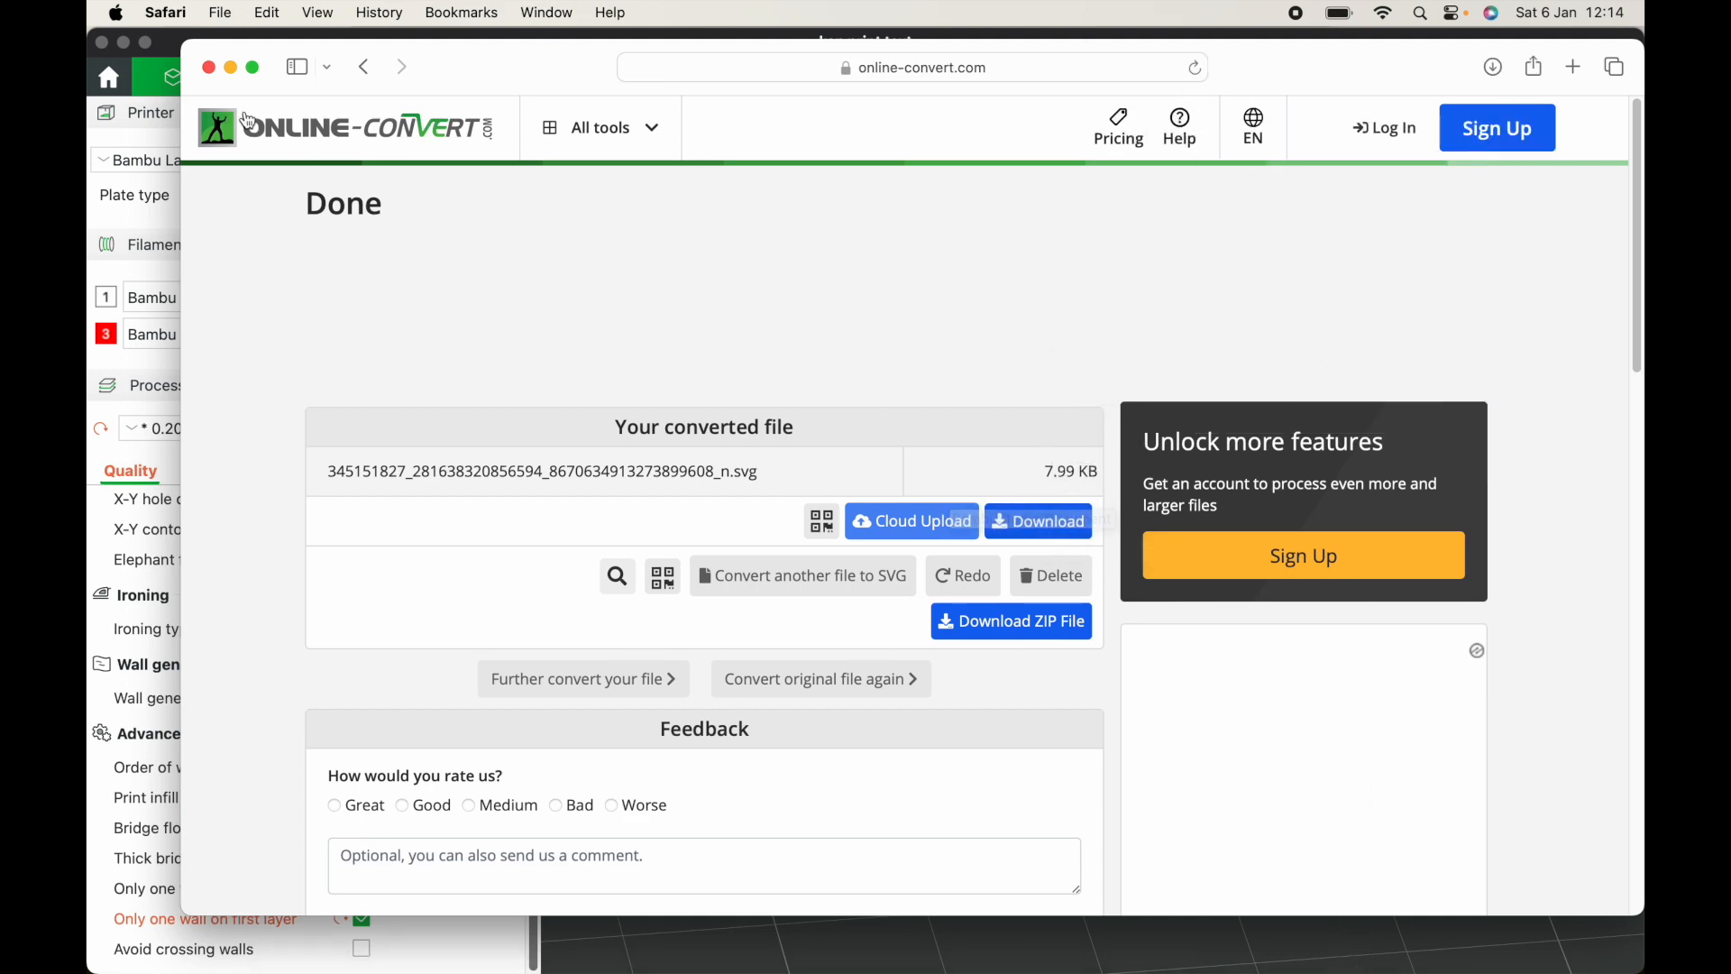
# Switch back to Fusion 360 and insert the converted logo SVG from Downloads onto the tag's top face
pyautogui.click(231, 68)
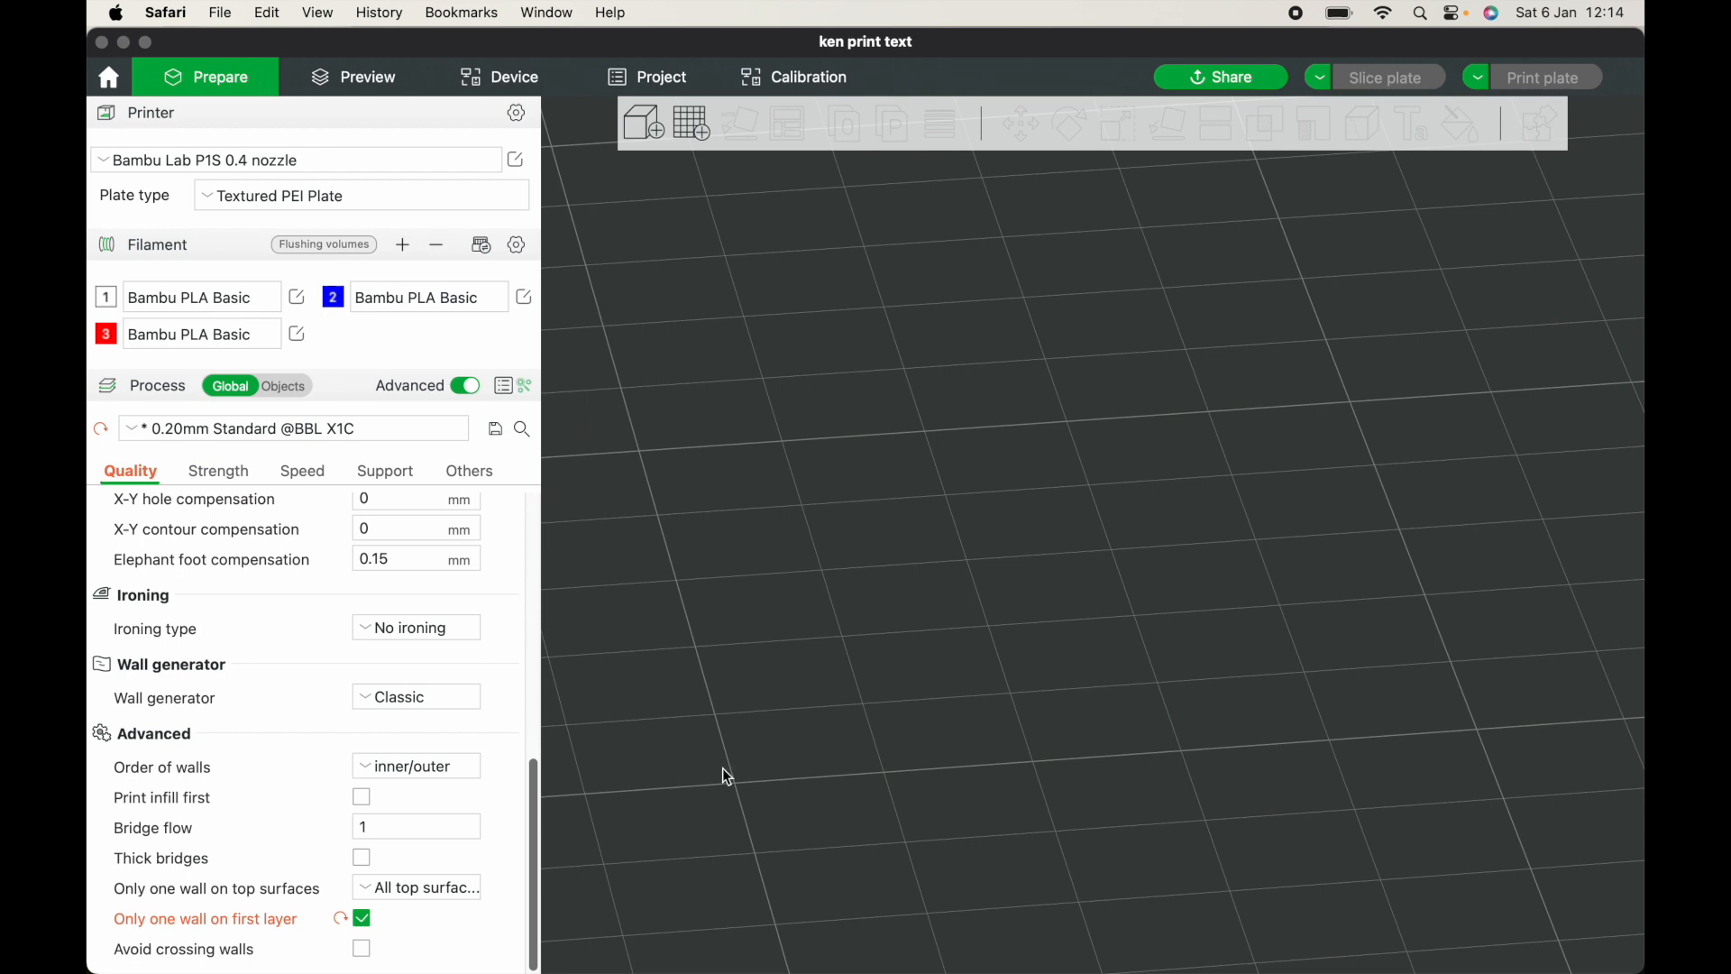
pyautogui.click(1260, 943)
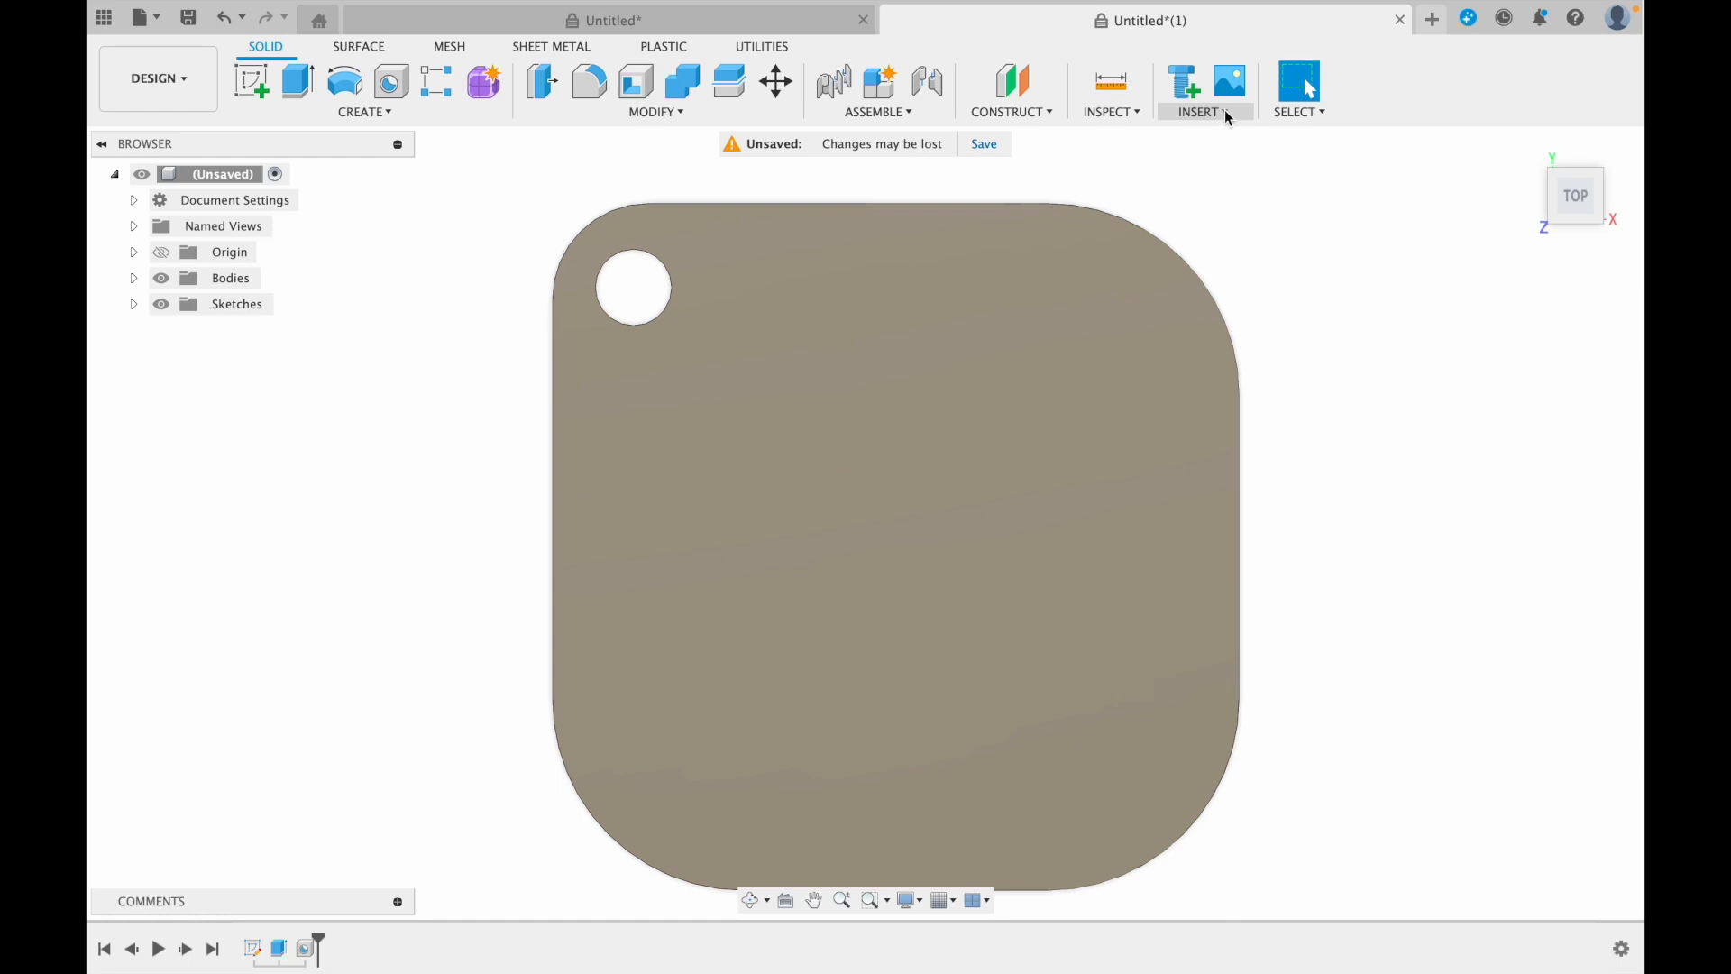
pyautogui.click(1225, 110)
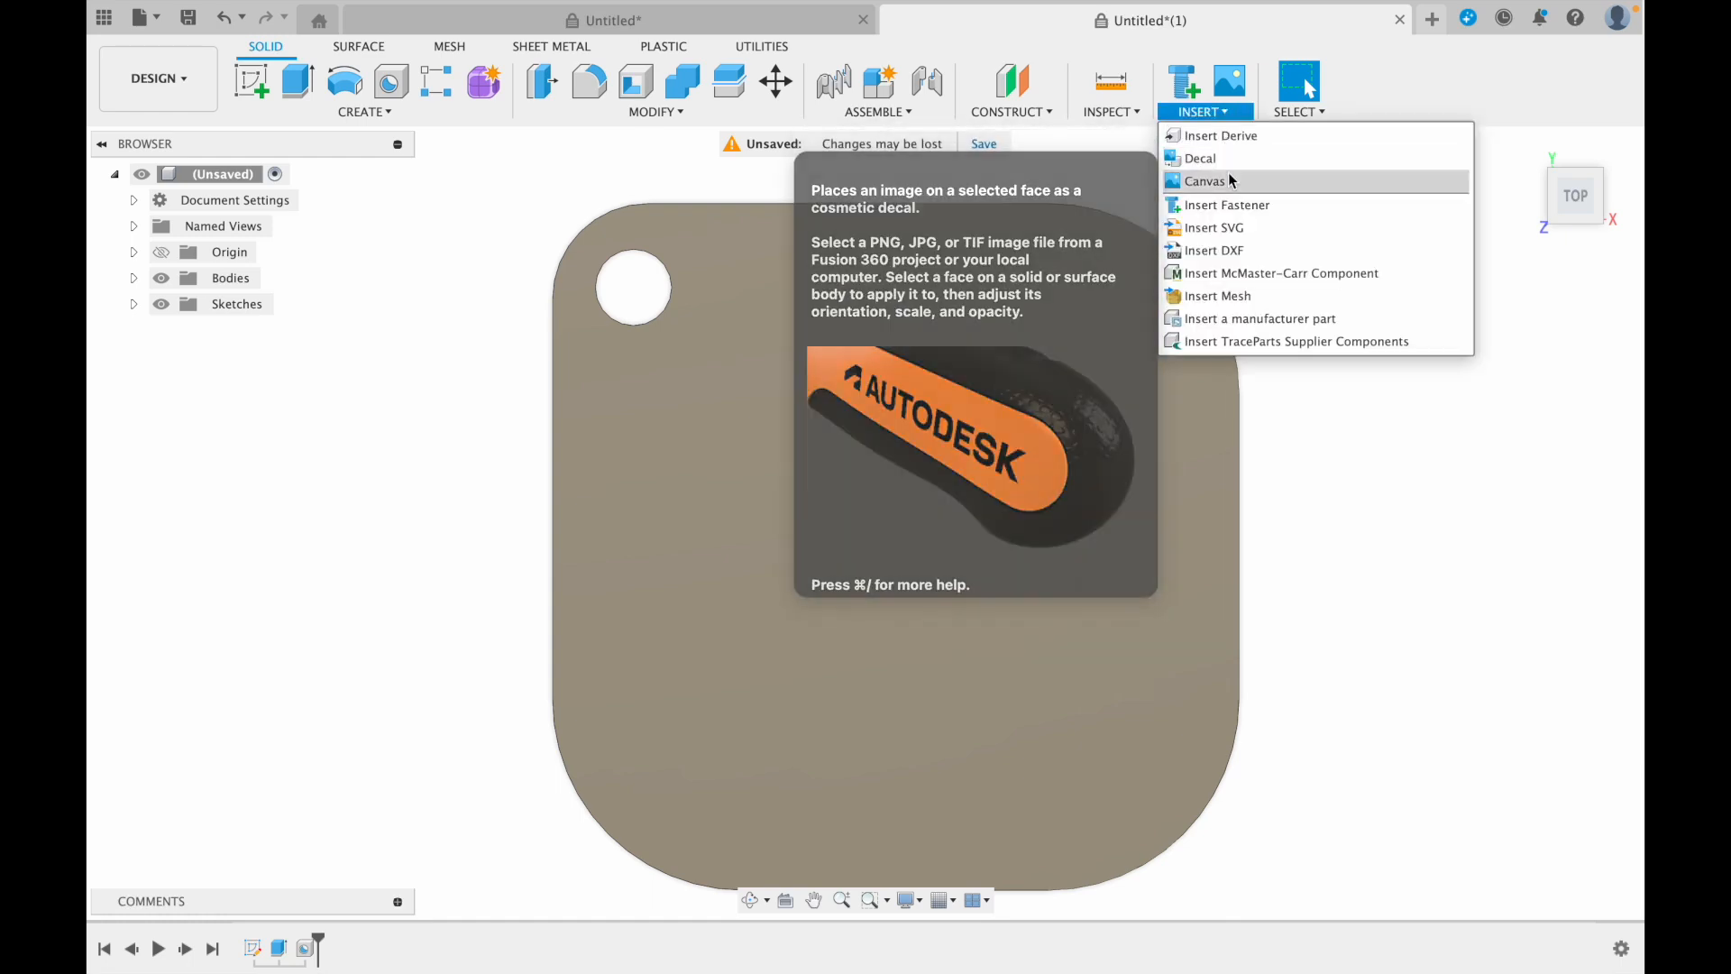
pyautogui.click(1236, 235)
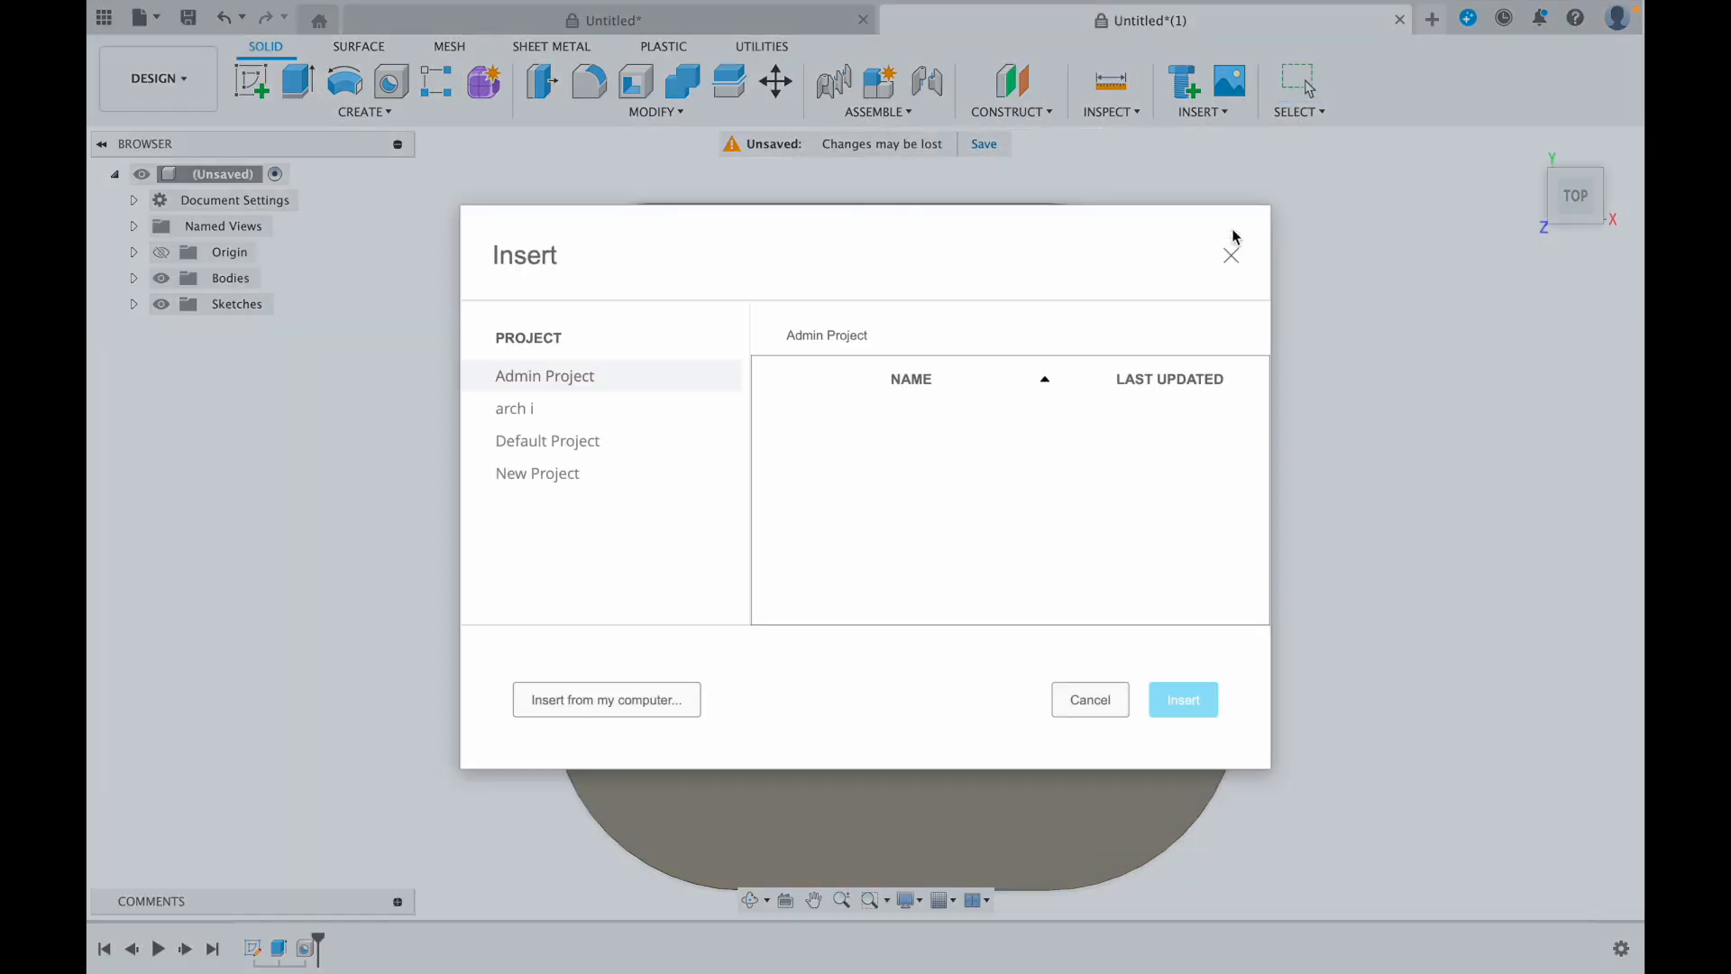
pyautogui.click(598, 701)
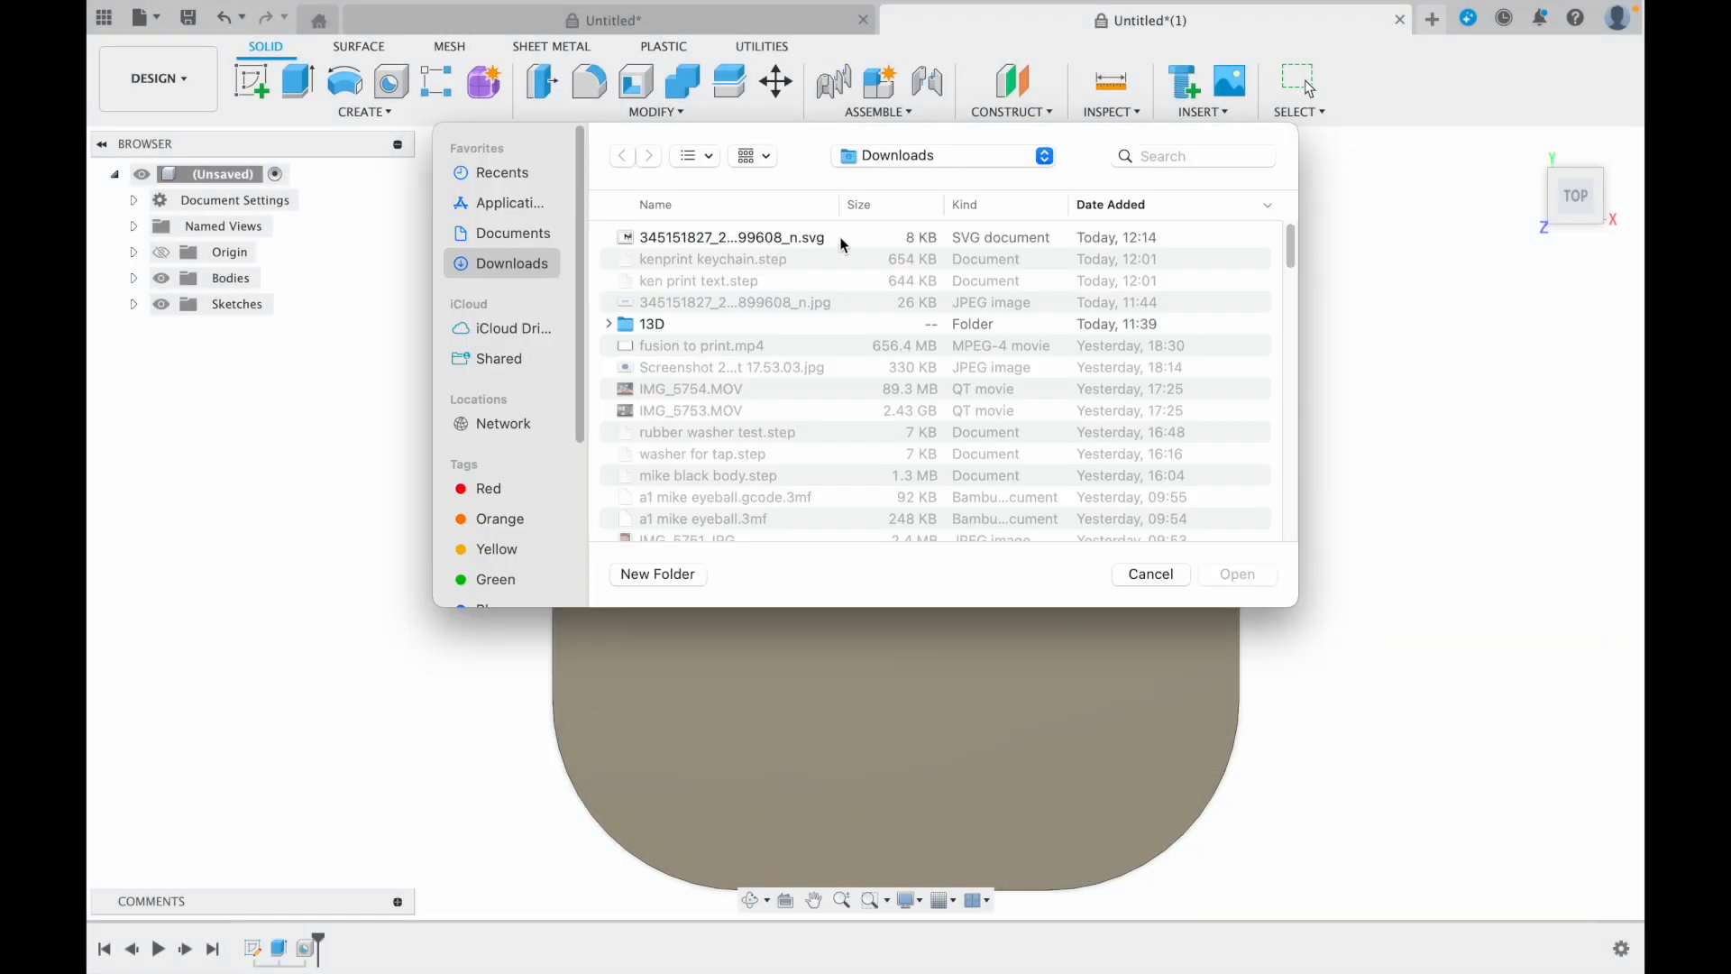
pyautogui.click(753, 236)
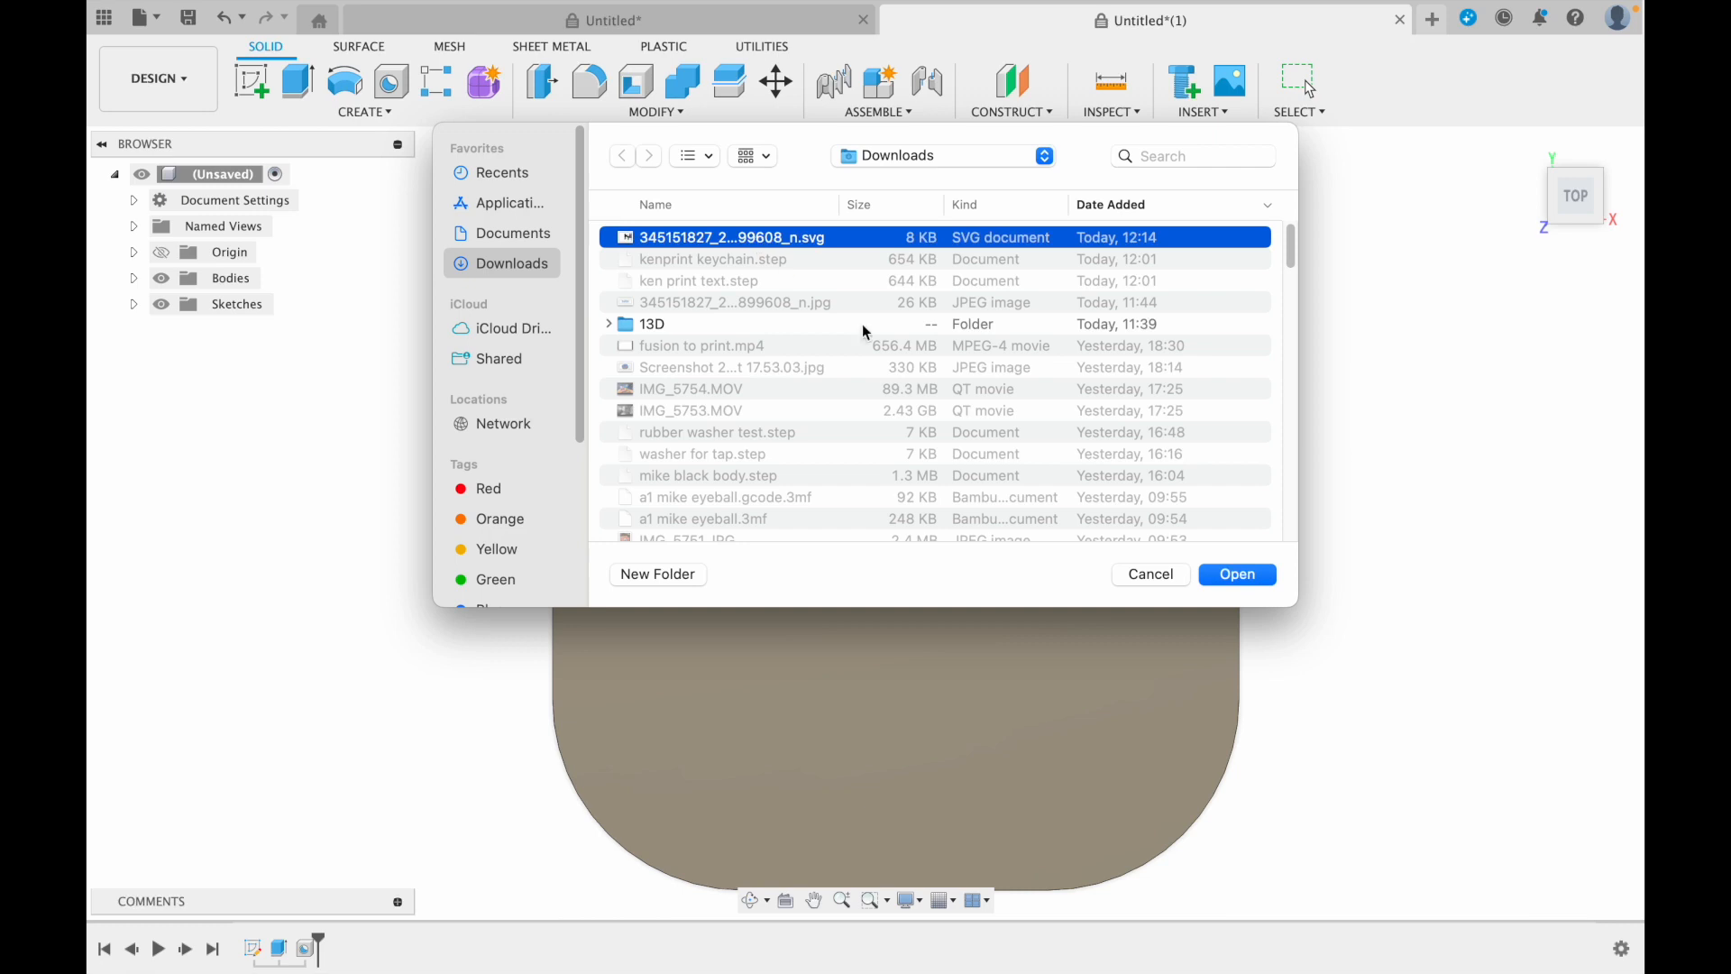
pyautogui.click(1241, 577)
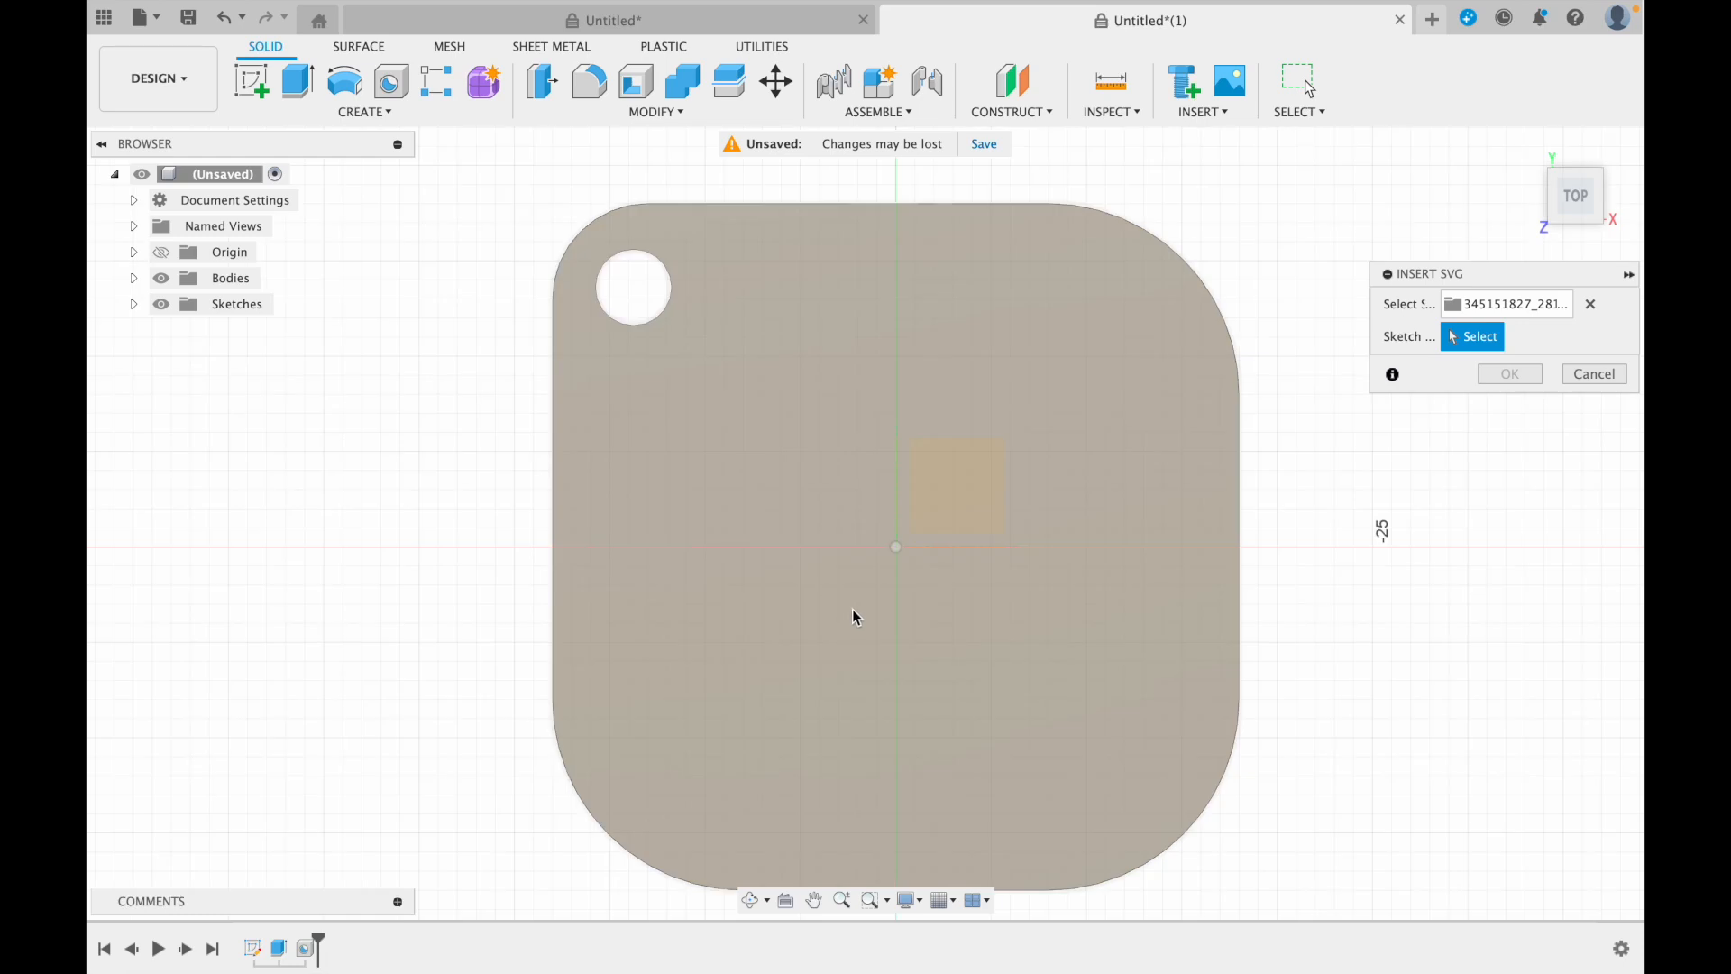
pyautogui.click(855, 616)
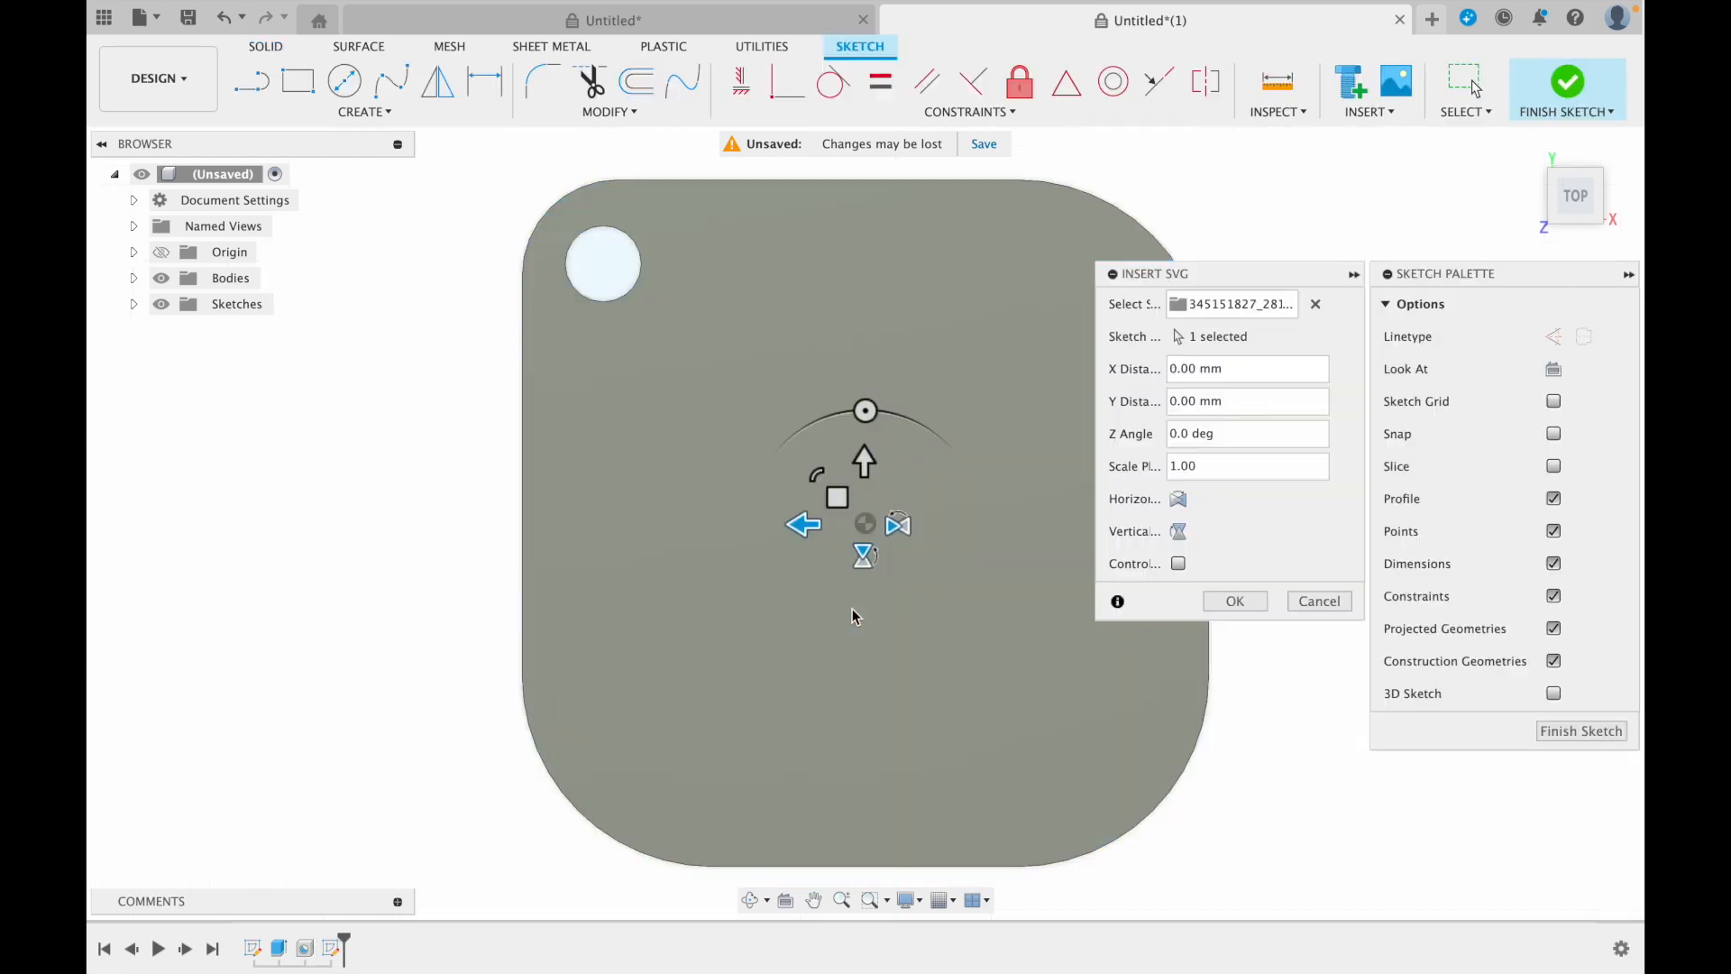
# Scale the inserted logo down uniformly to about 0.15 so it fits within the tag's width
pyautogui.scroll(-6, 863, 619)
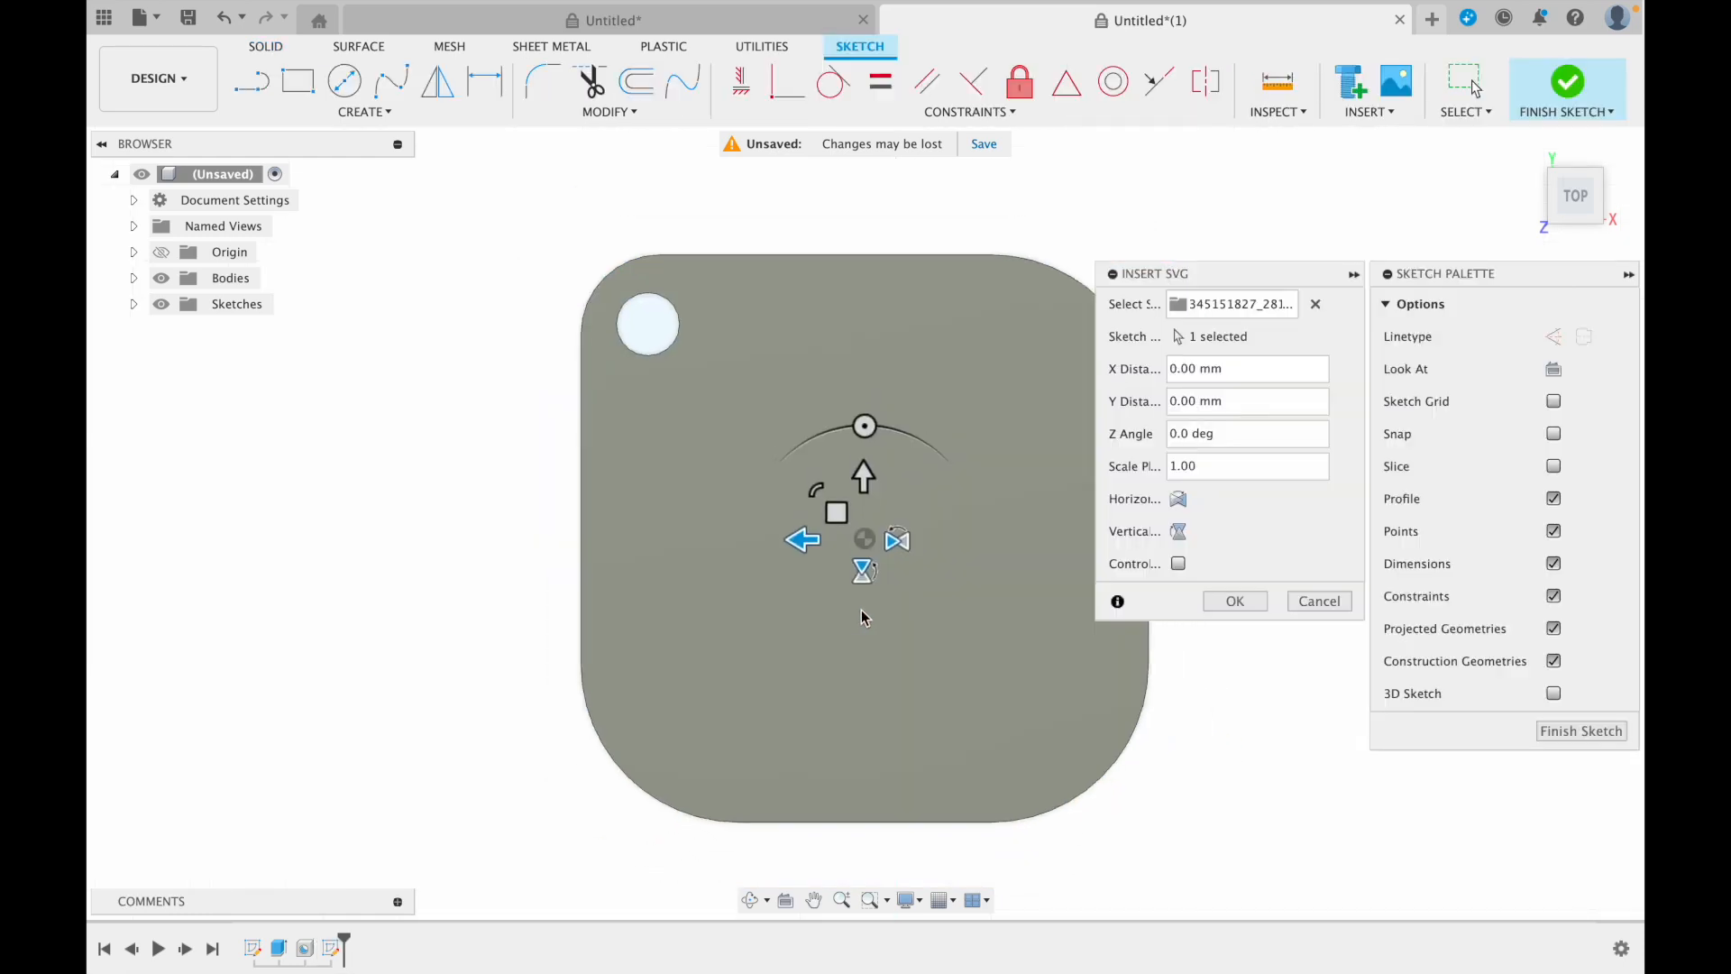
pyautogui.scroll(-5, 863, 613)
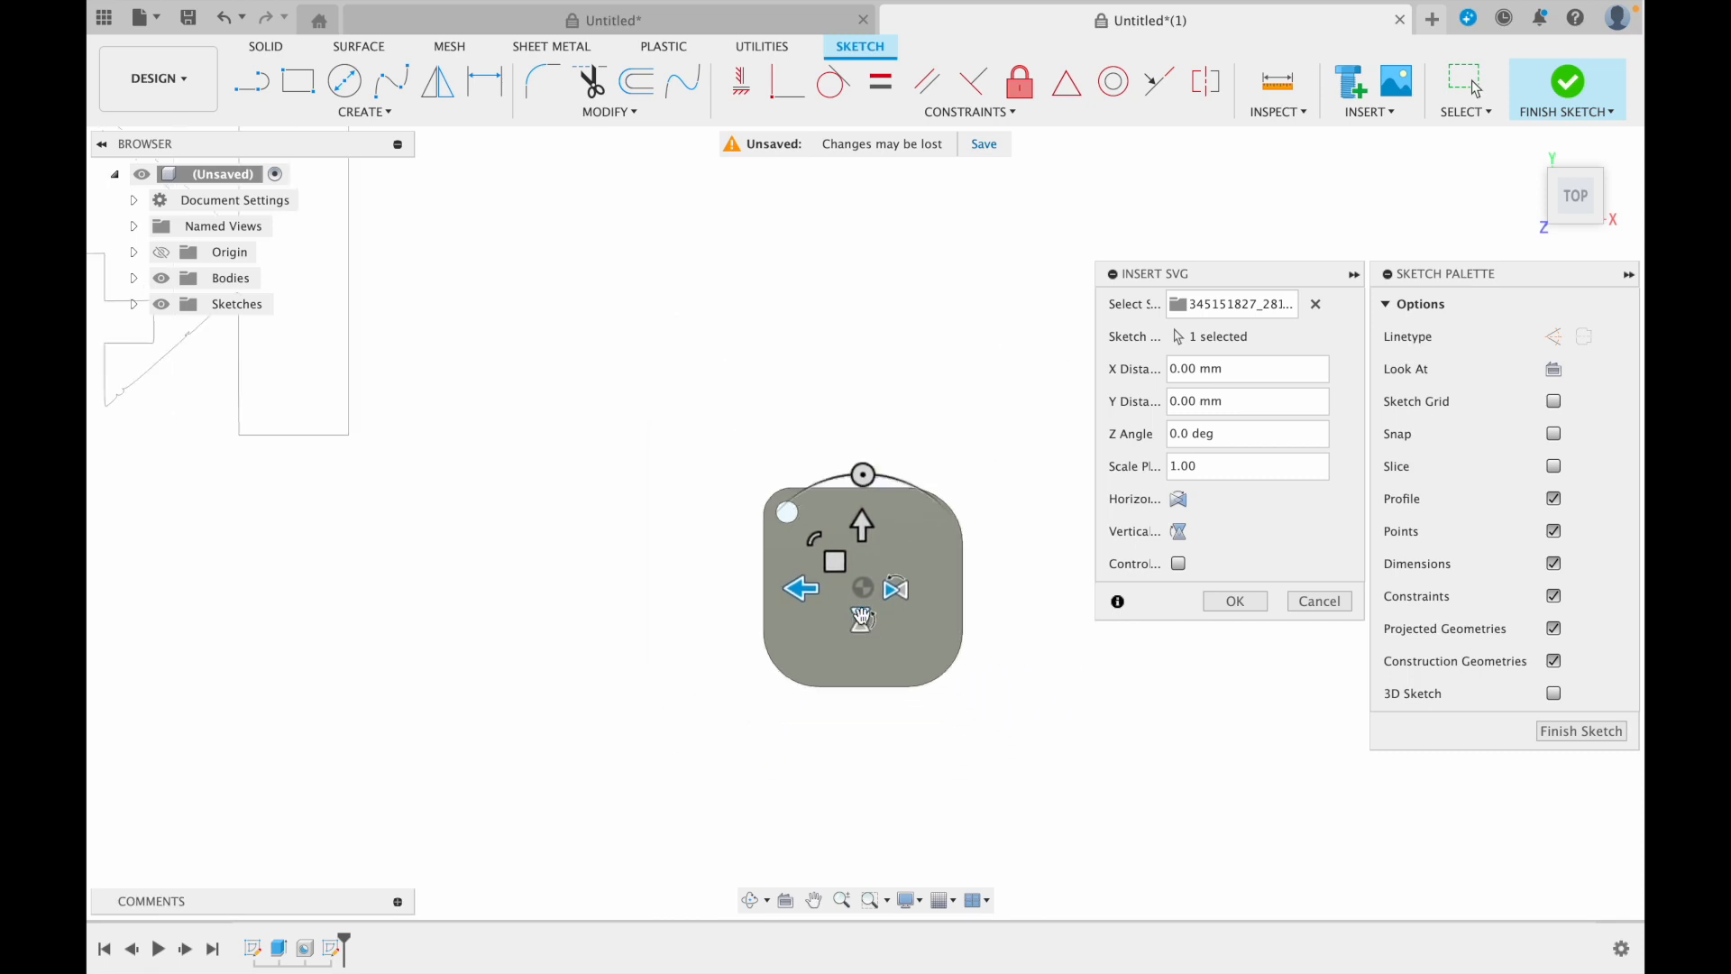
pyautogui.scroll(-2, 863, 618)
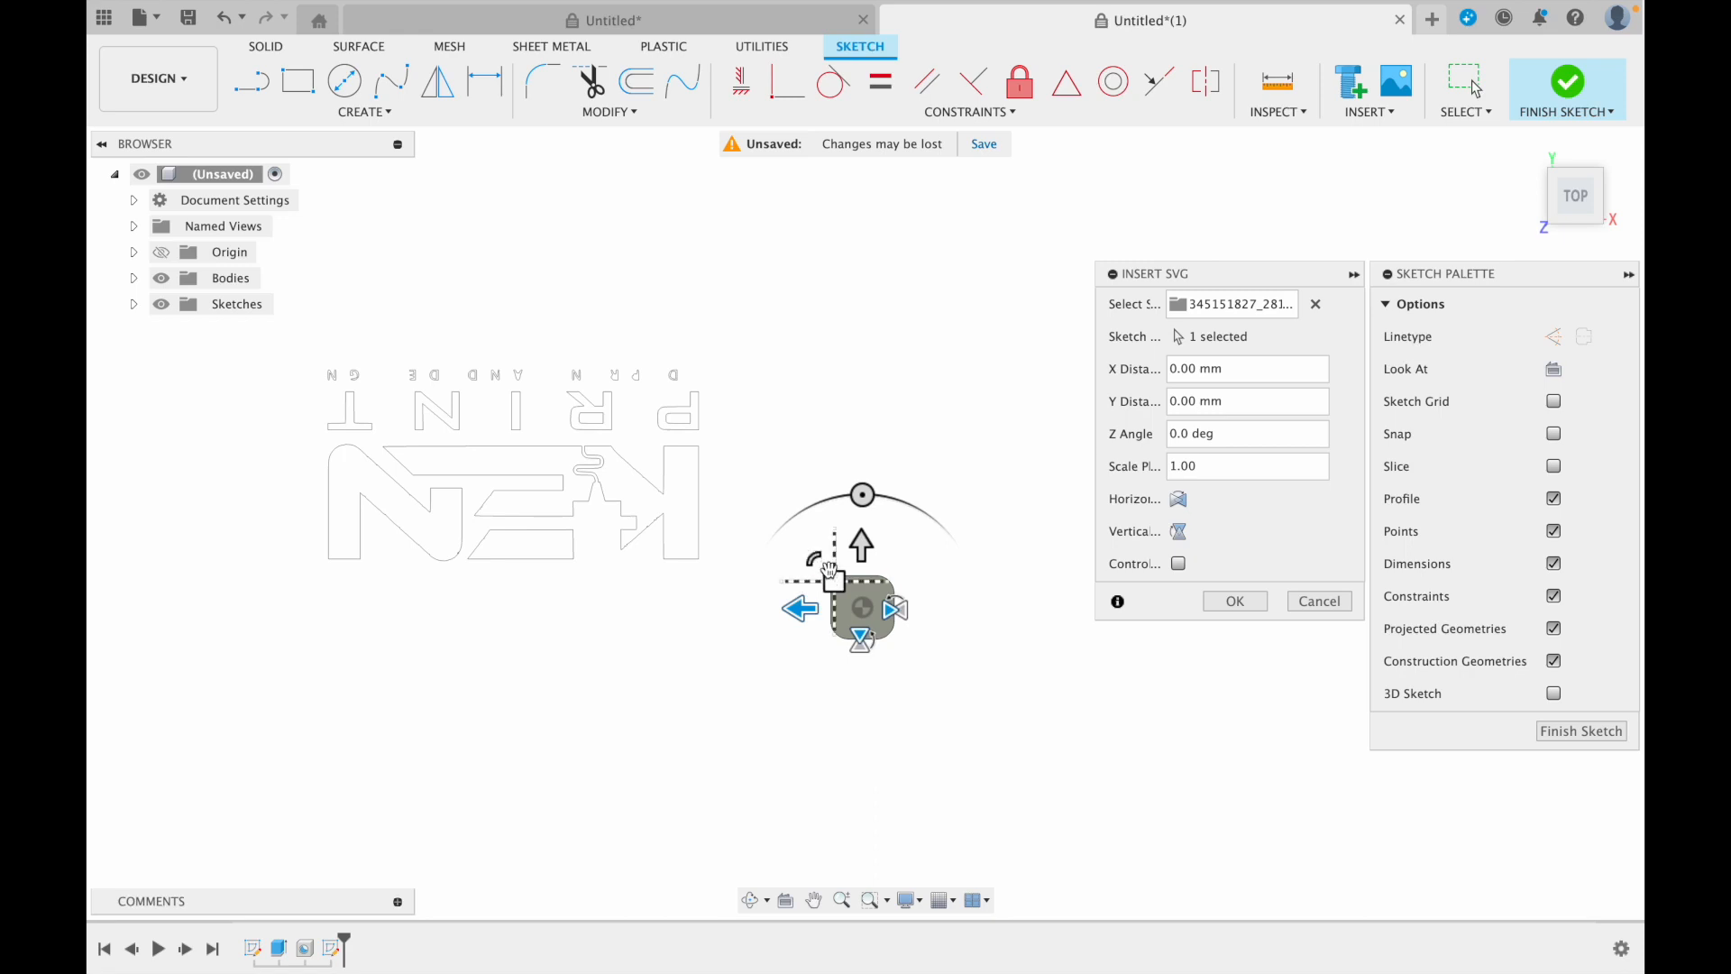
pyautogui.moveTo(813, 557); pyautogui.dragTo(866, 577)
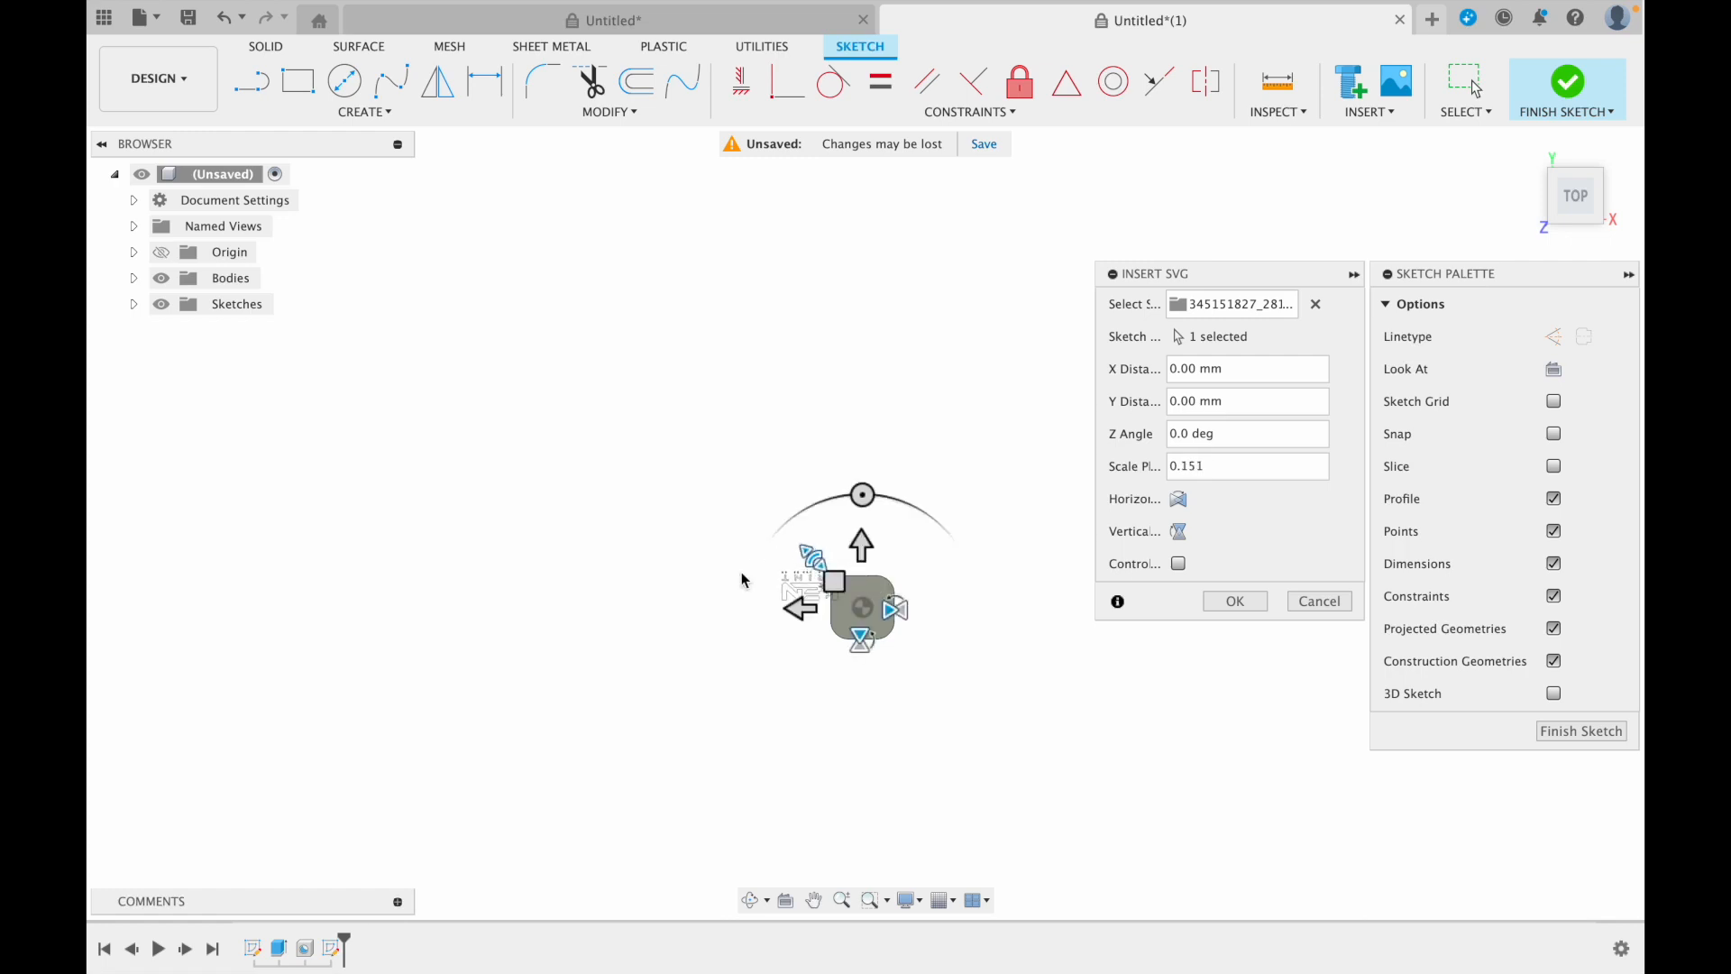
# Rotate the logo so it reads upright, centre it on the tag below the hole, and accept the SVG placement
pyautogui.scroll(5, 812, 631)
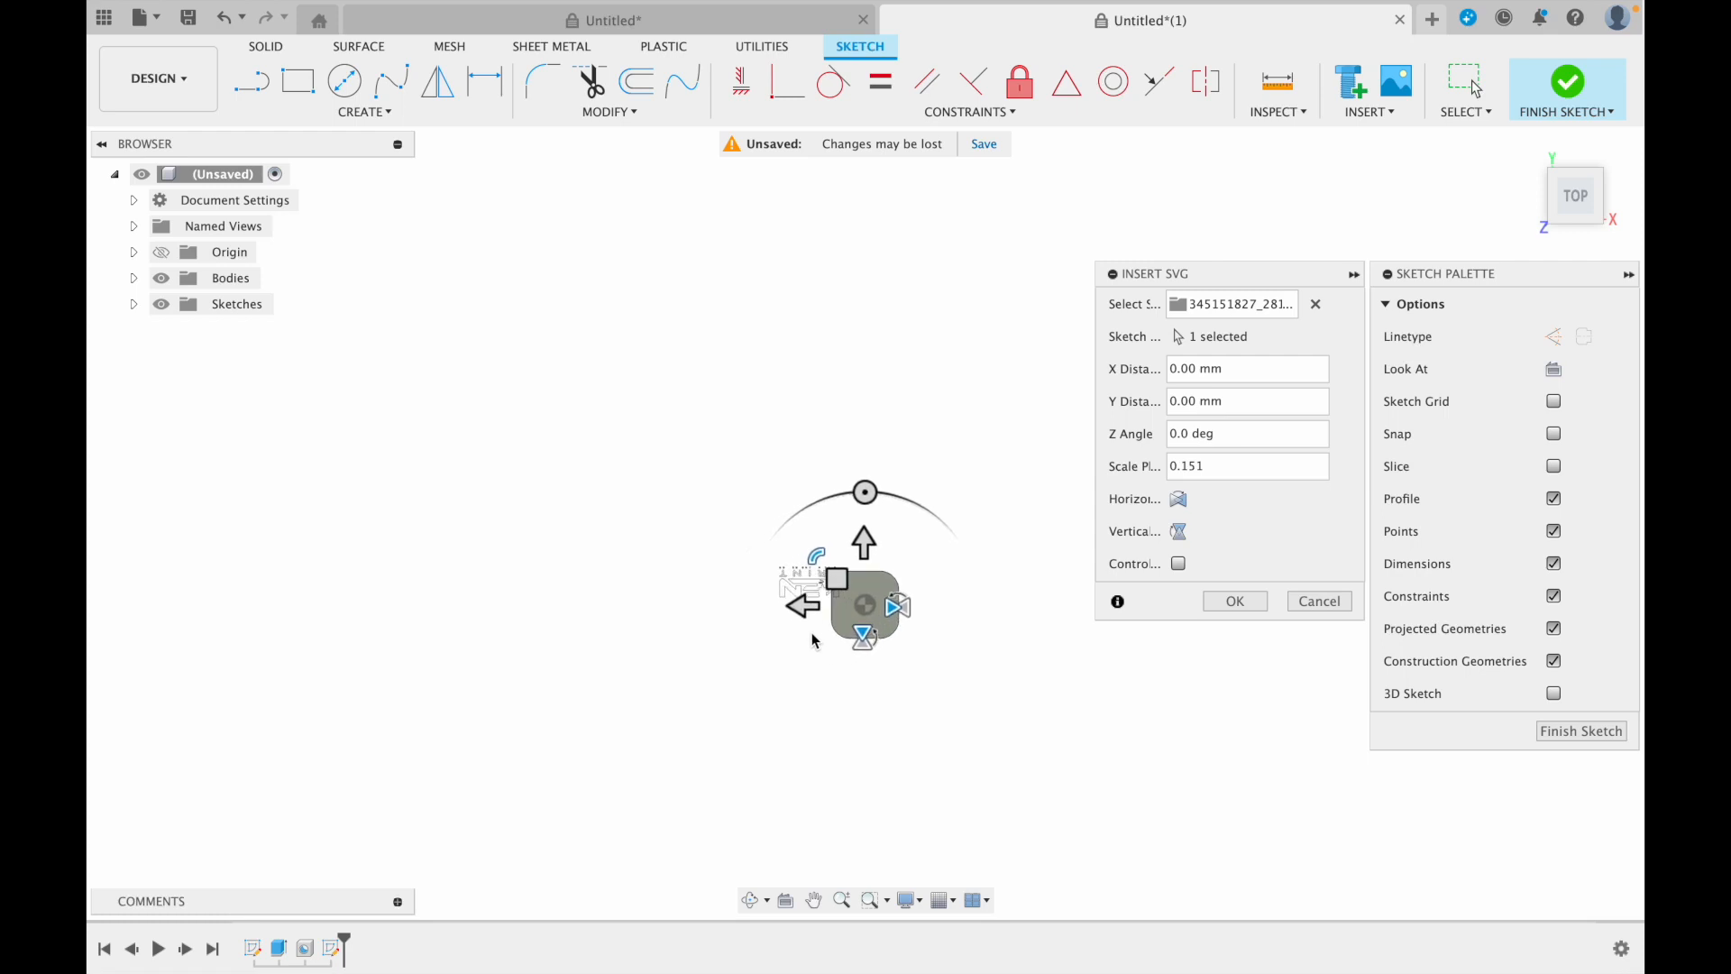
pyautogui.moveTo(831, 636); pyautogui.dragTo(572, 680, button='middle')
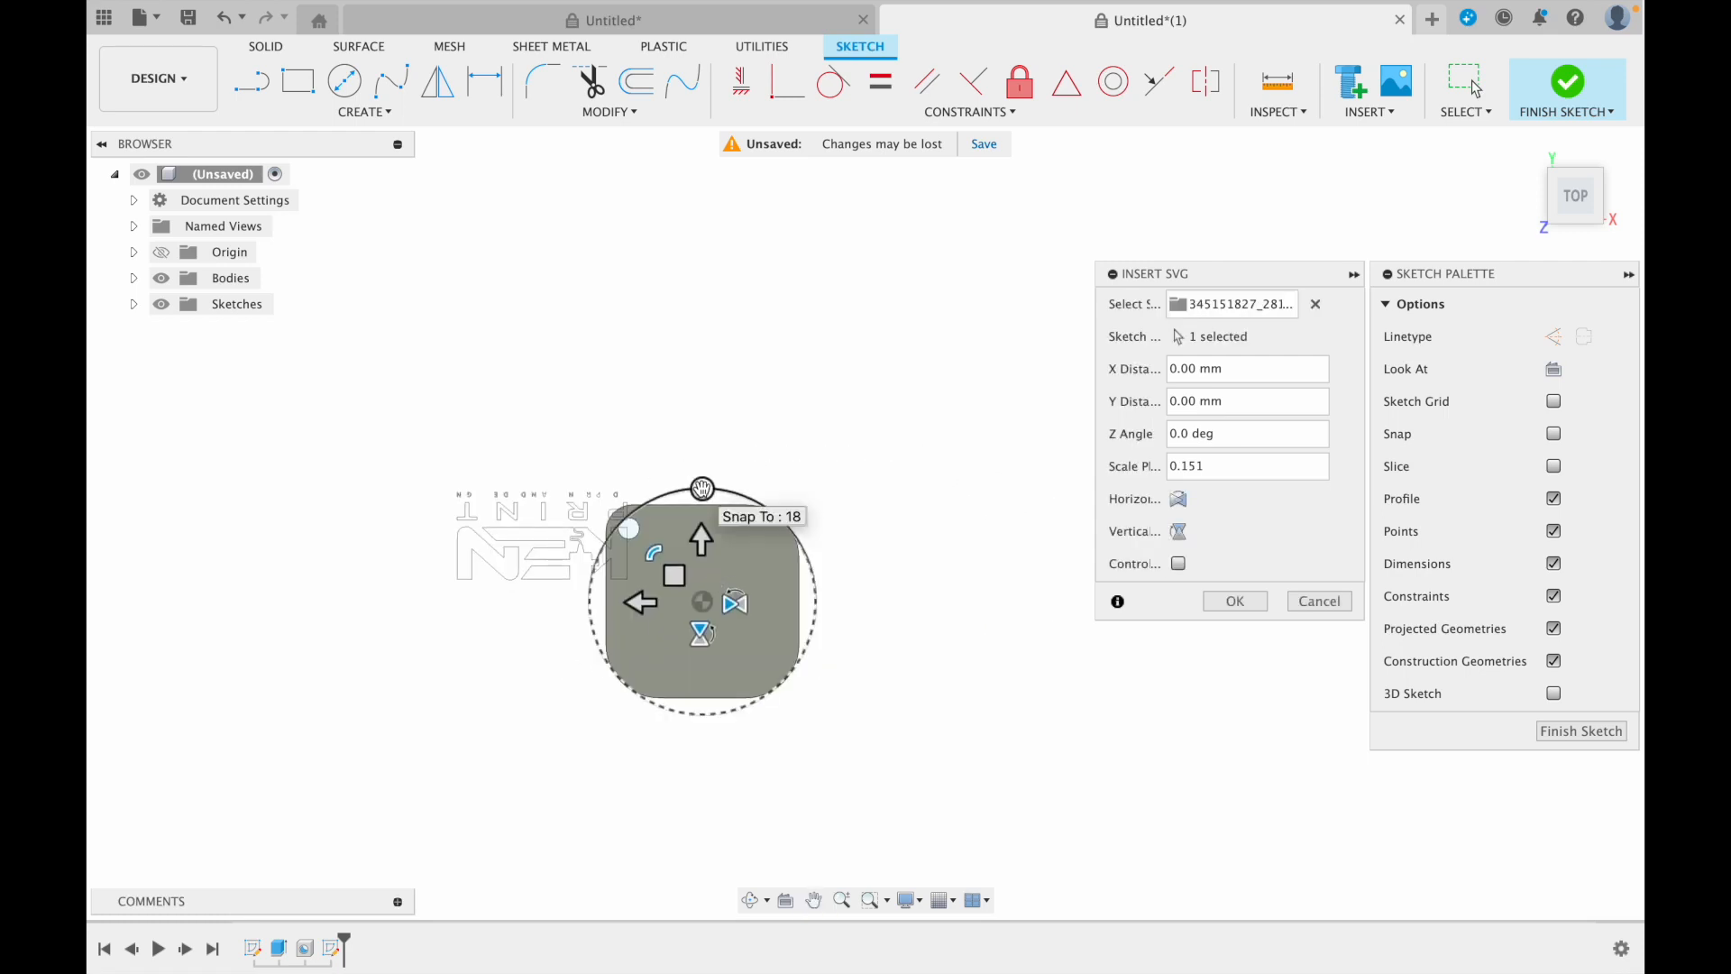
pyautogui.moveTo(702, 488); pyautogui.dragTo(570, 570)
pyautogui.click(1237, 601)
pyautogui.scroll(-3, 883, 673)
pyautogui.scroll(7, 882, 671)
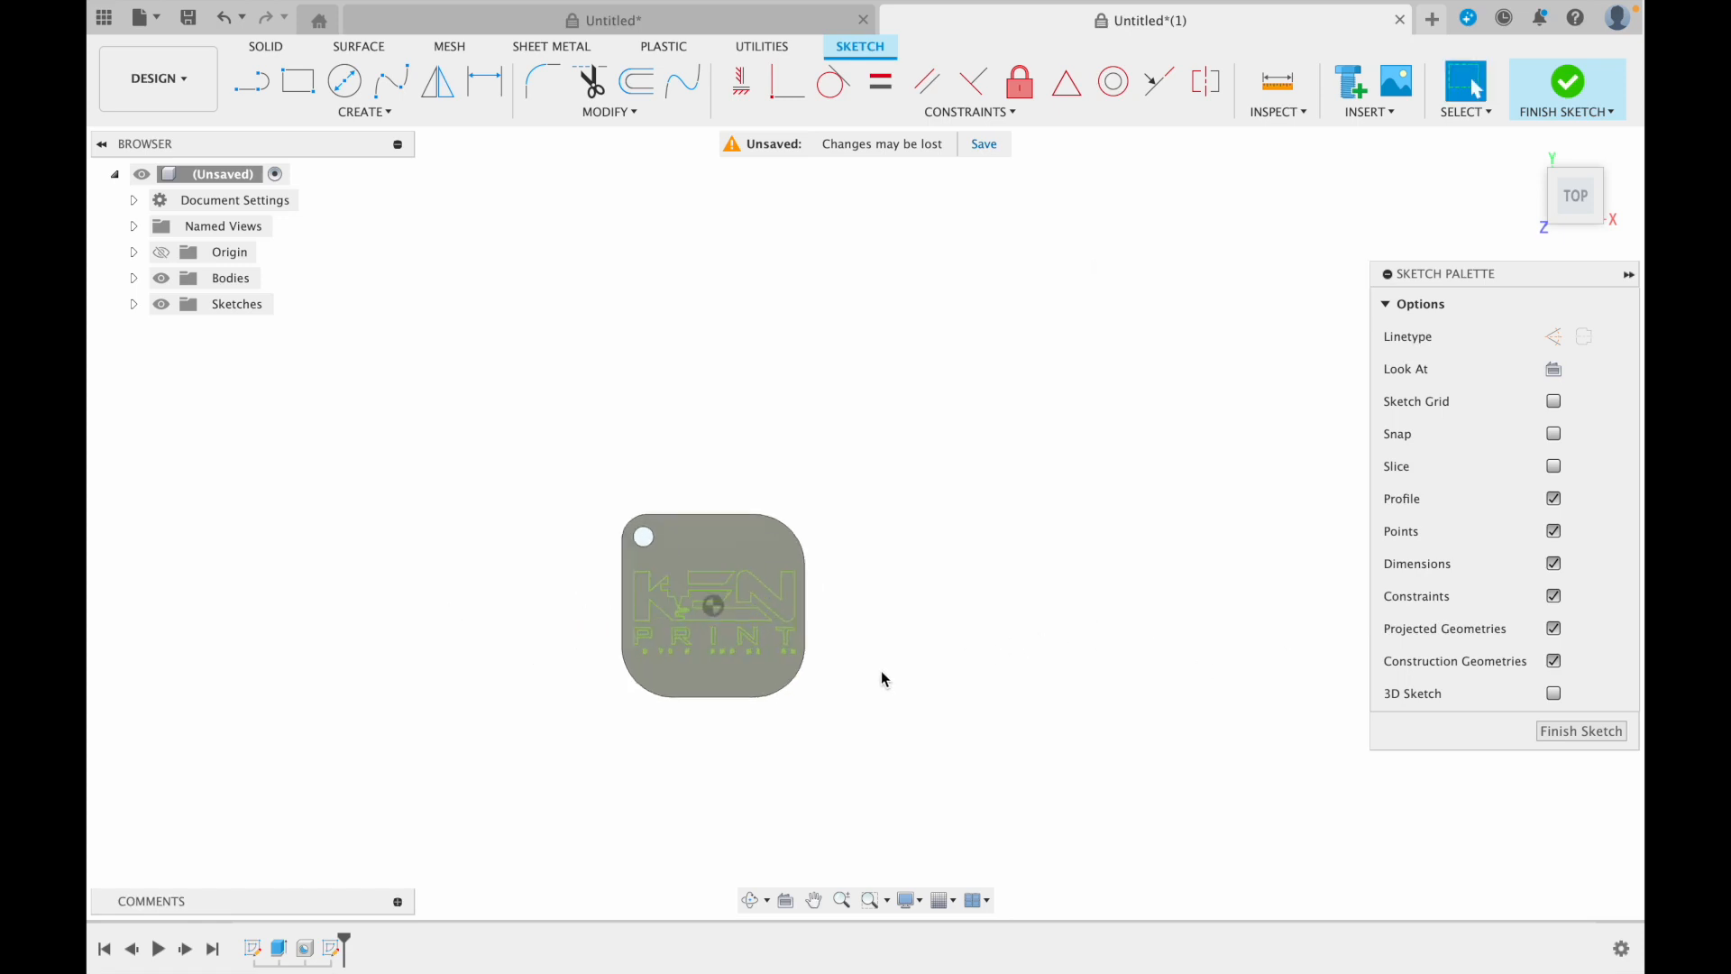
pyautogui.moveTo(1023, 685); pyautogui.dragTo(1151, 685, button='middle')
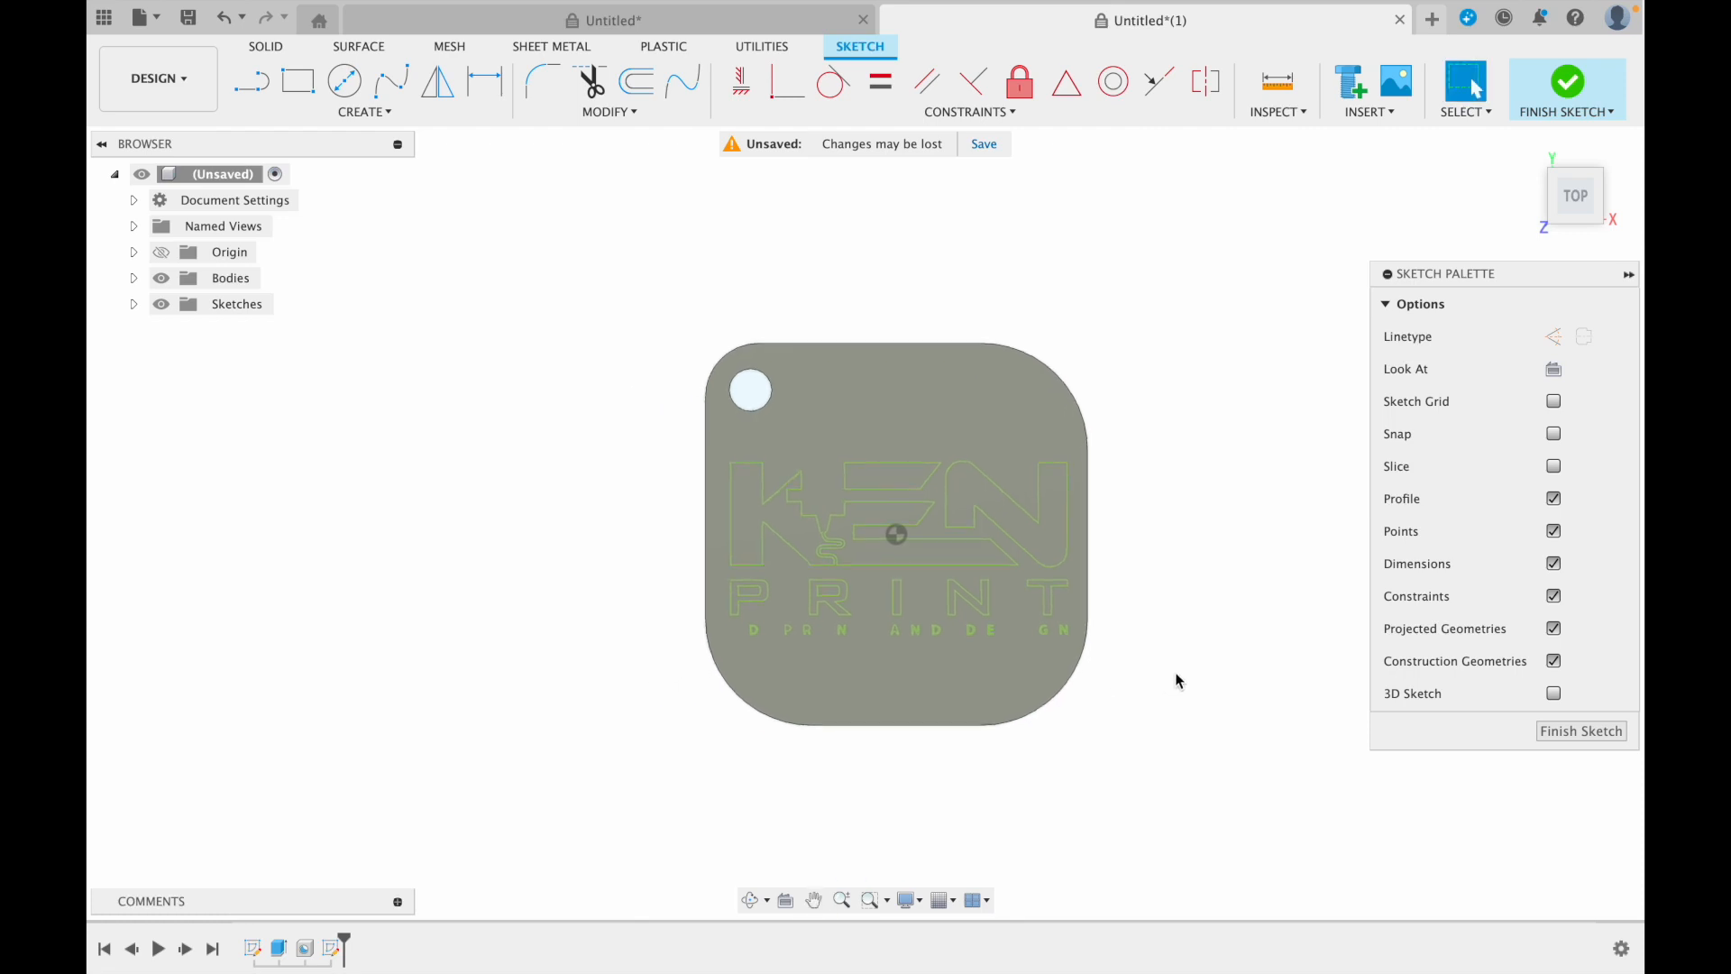
# Start an Extrude of the logo with all the profiles of the large KEN letters selected
pyautogui.click(1047, 545)
pyautogui.rightClick(1047, 545)
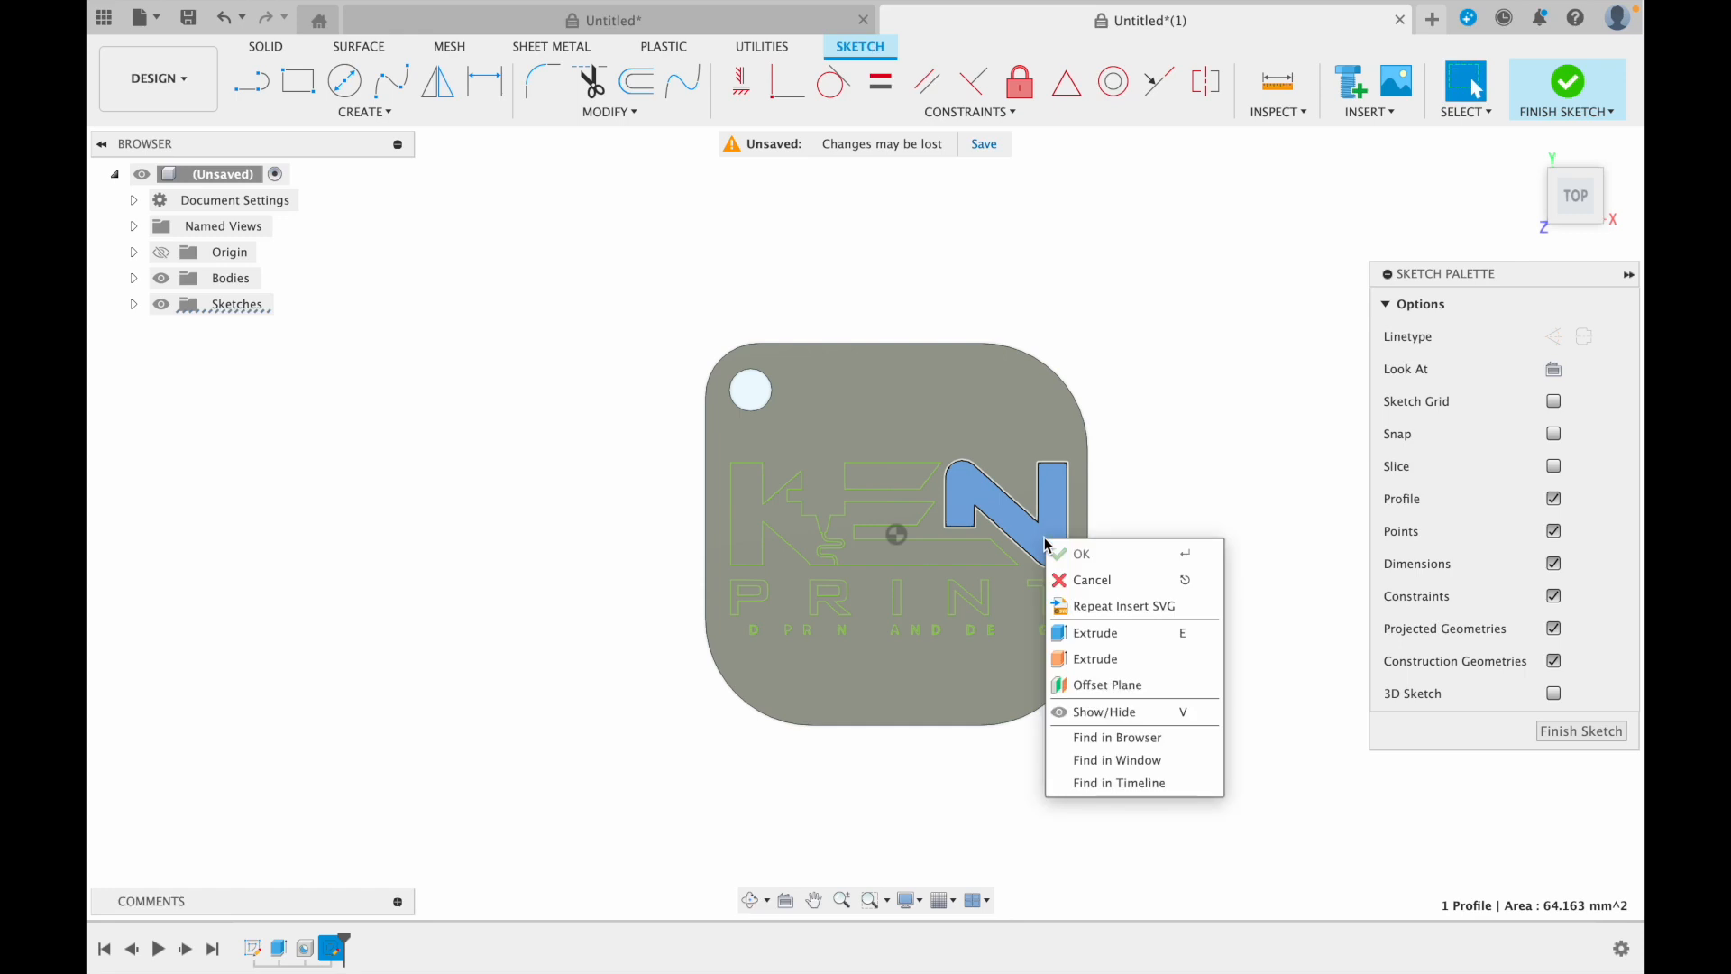
pyautogui.click(1096, 634)
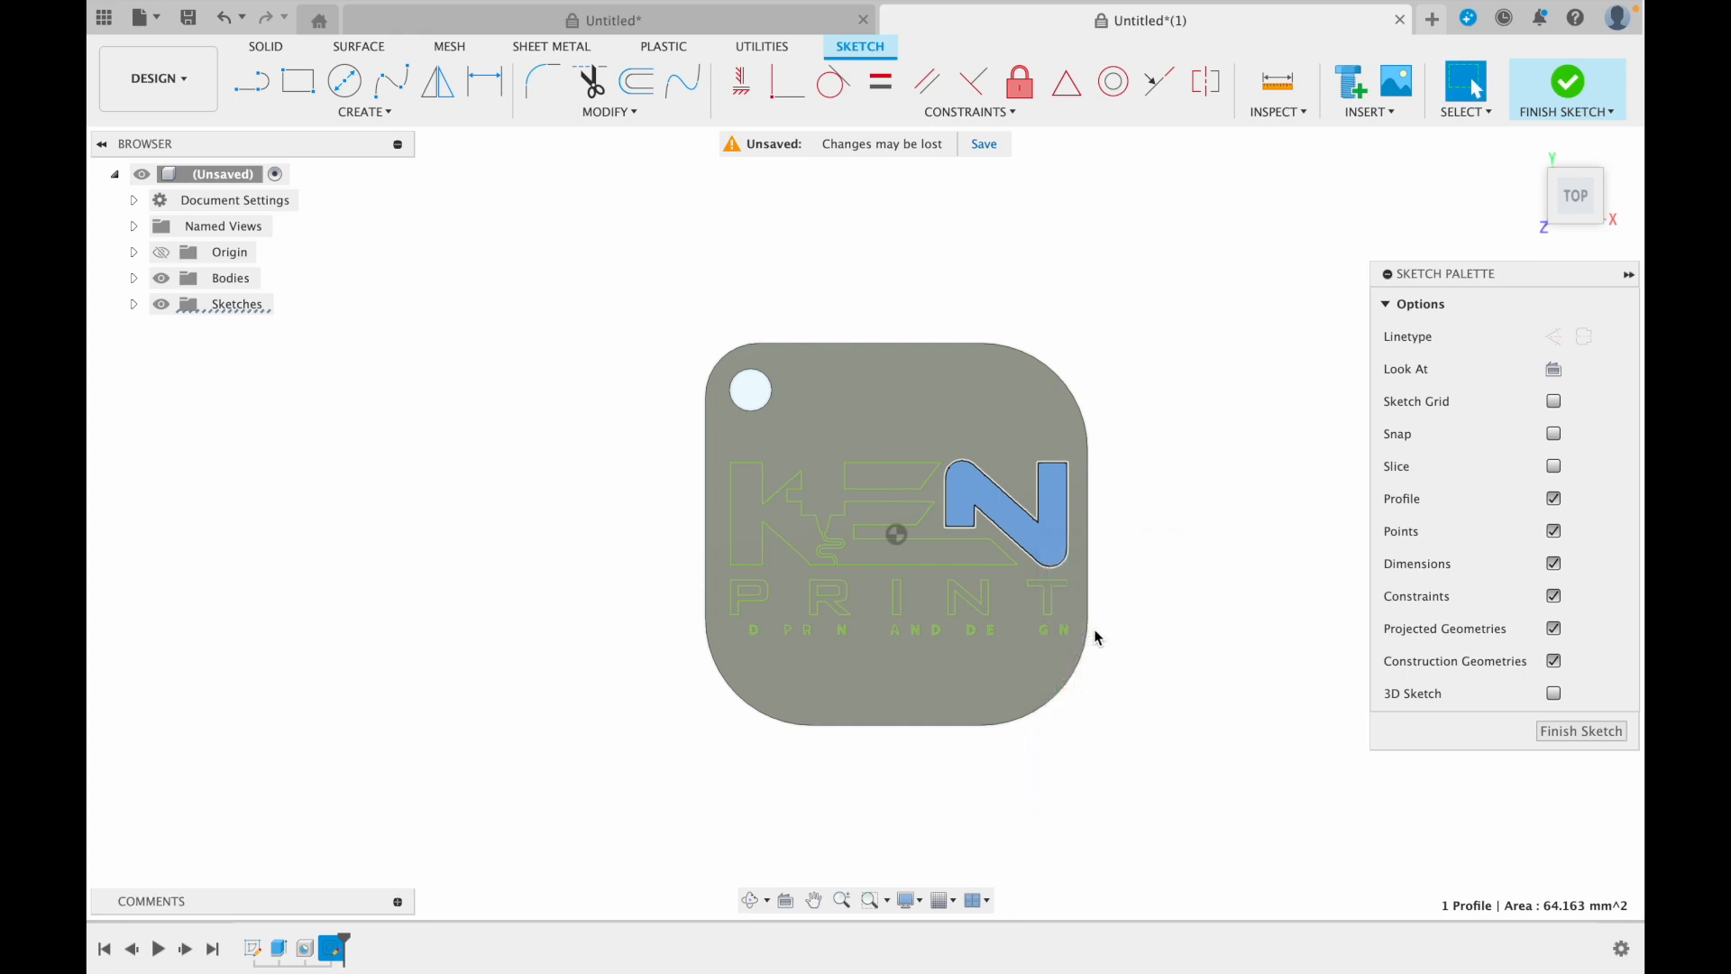
pyautogui.click(1046, 547)
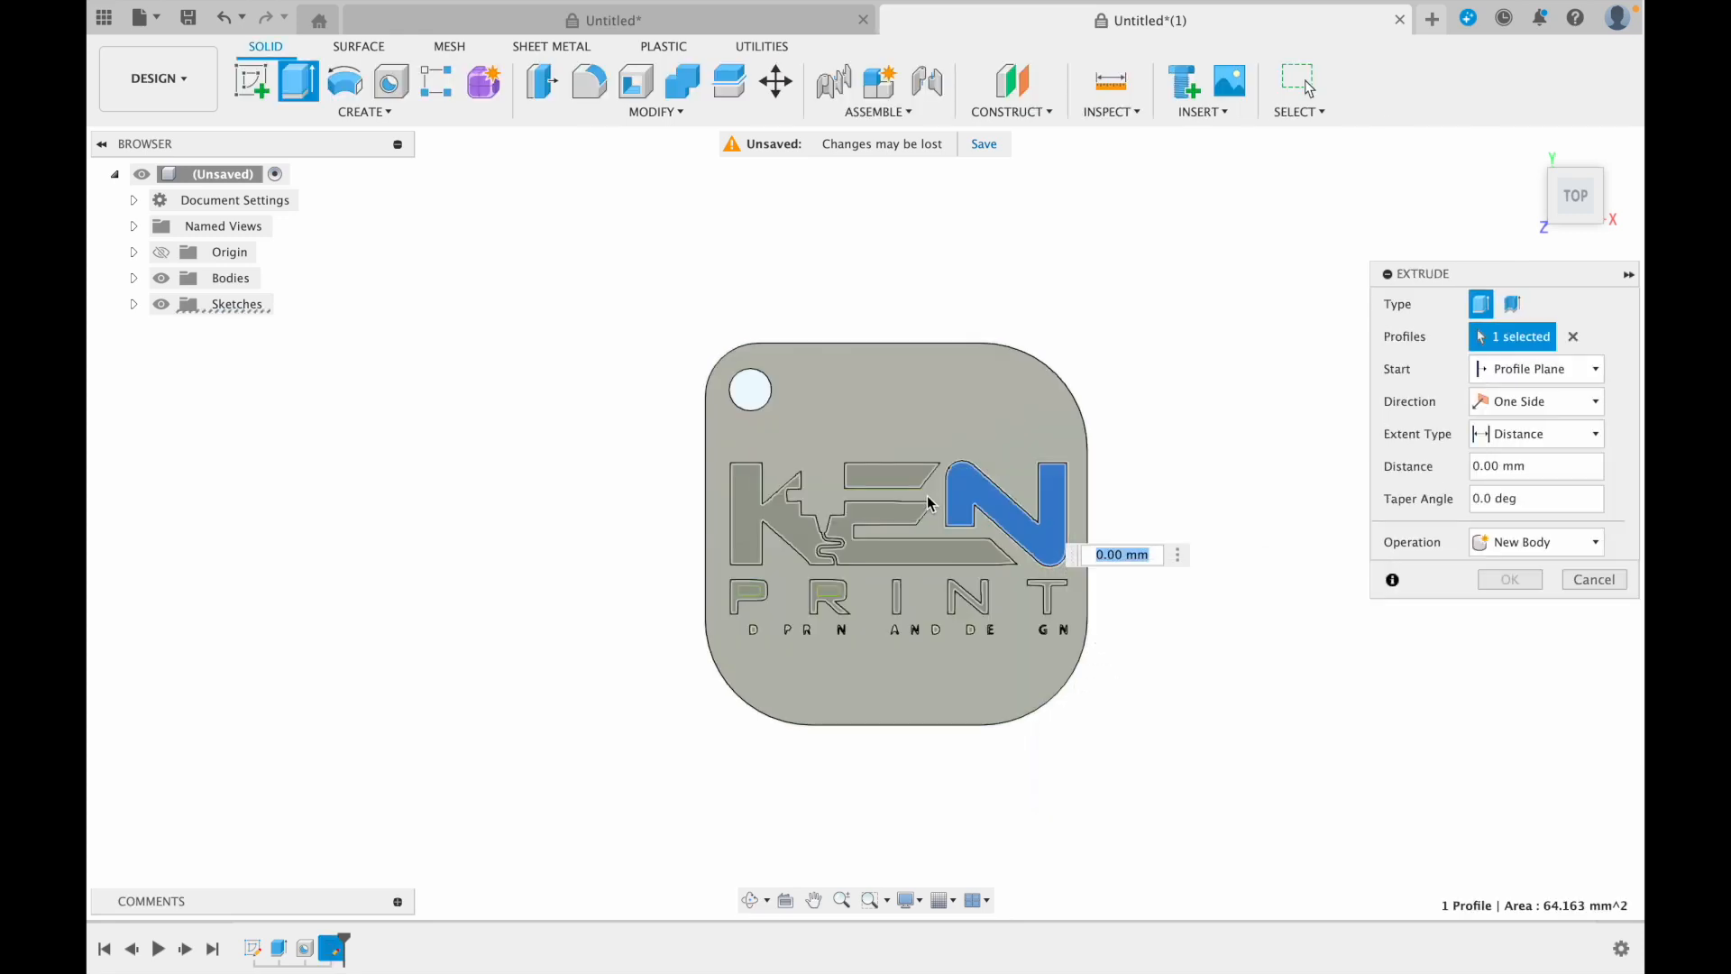
pyautogui.click(896, 476)
pyautogui.click(891, 526)
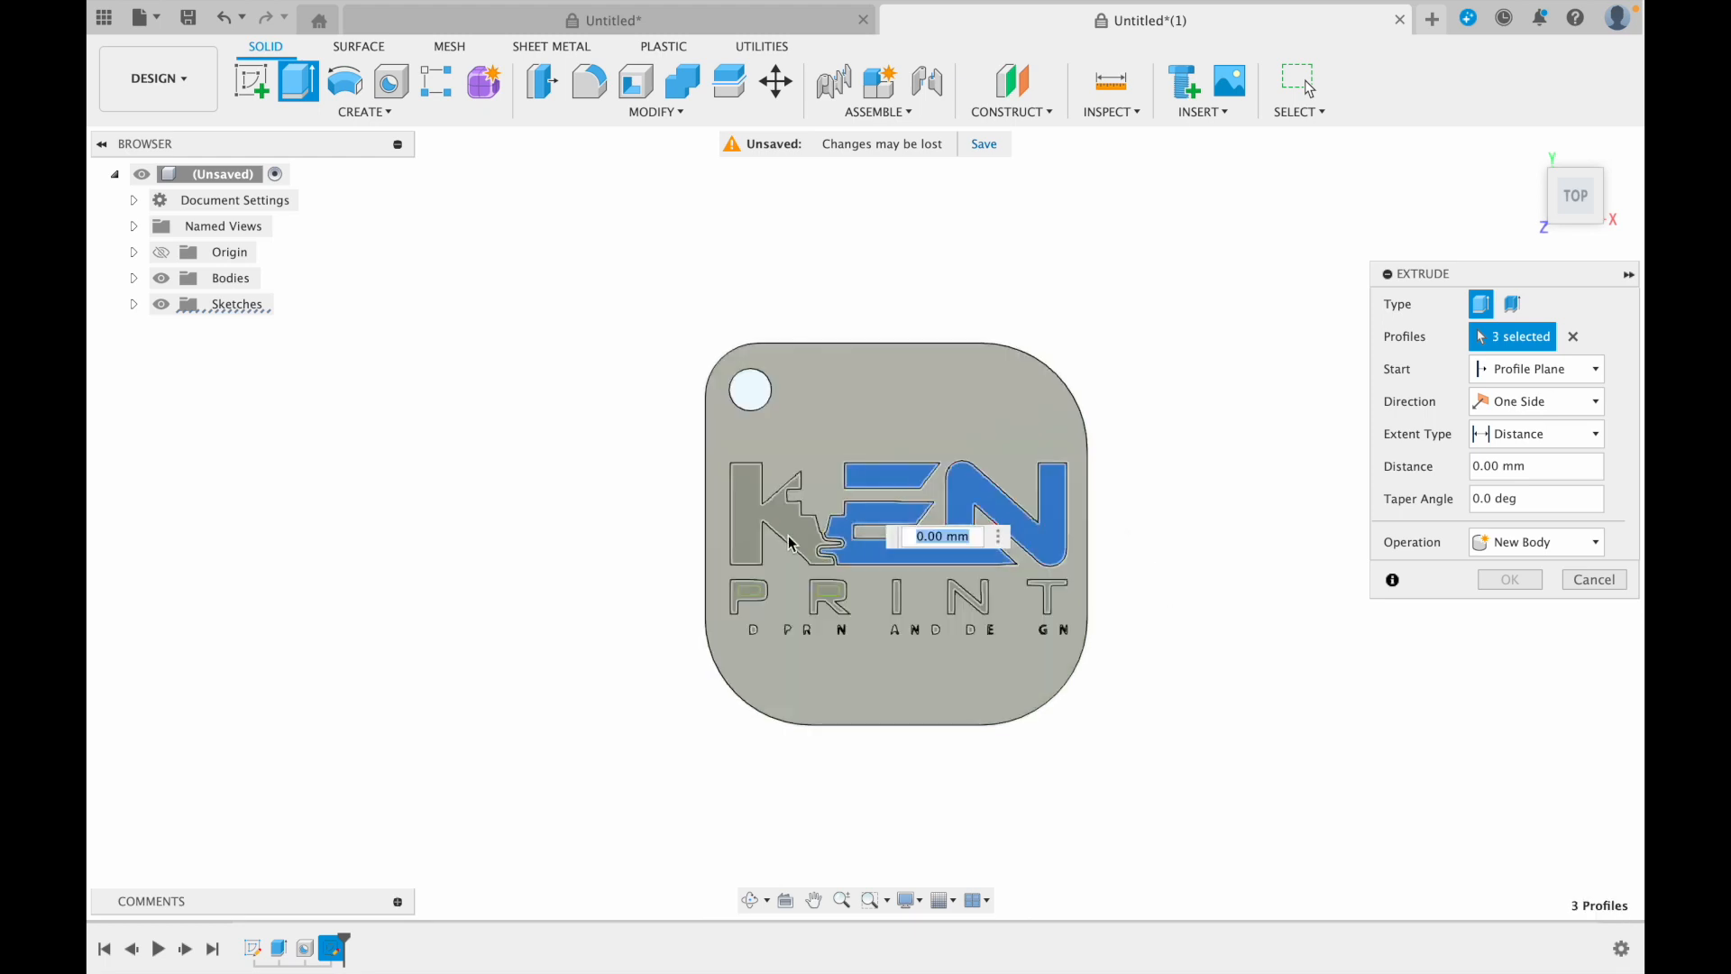
pyautogui.click(787, 563)
# Add the five letter profiles of the word PRINT to the extrusion's selection
pyautogui.scroll(5, 766, 588)
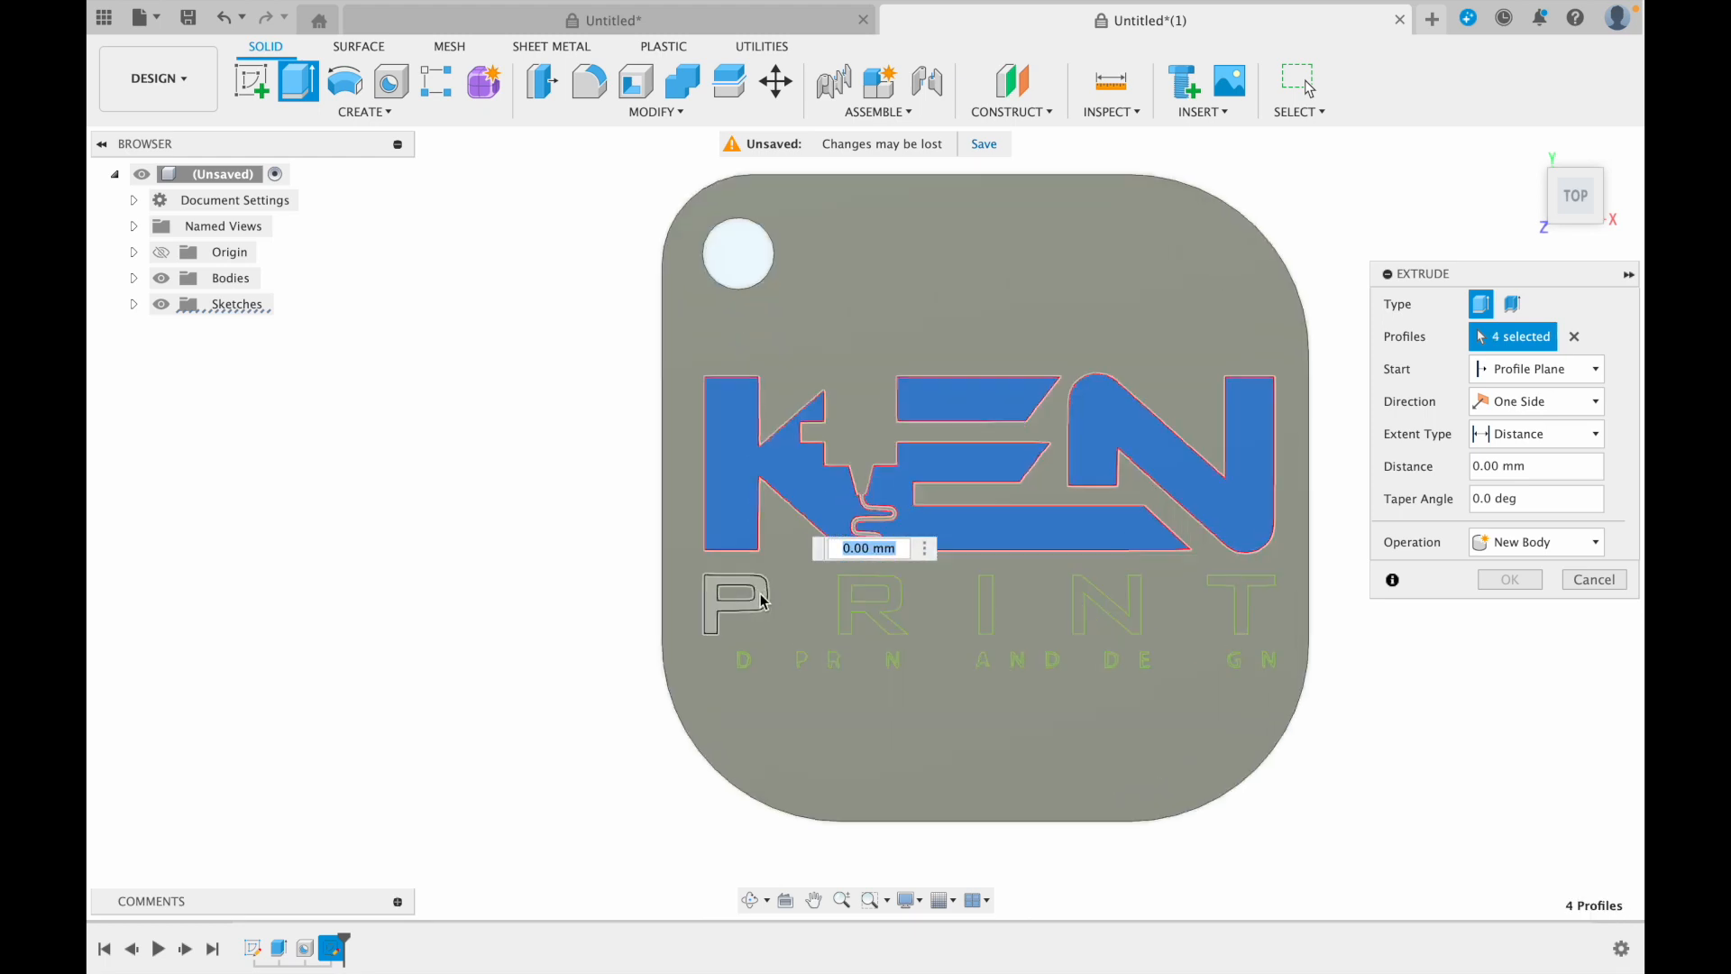
pyautogui.click(761, 592)
pyautogui.click(847, 596)
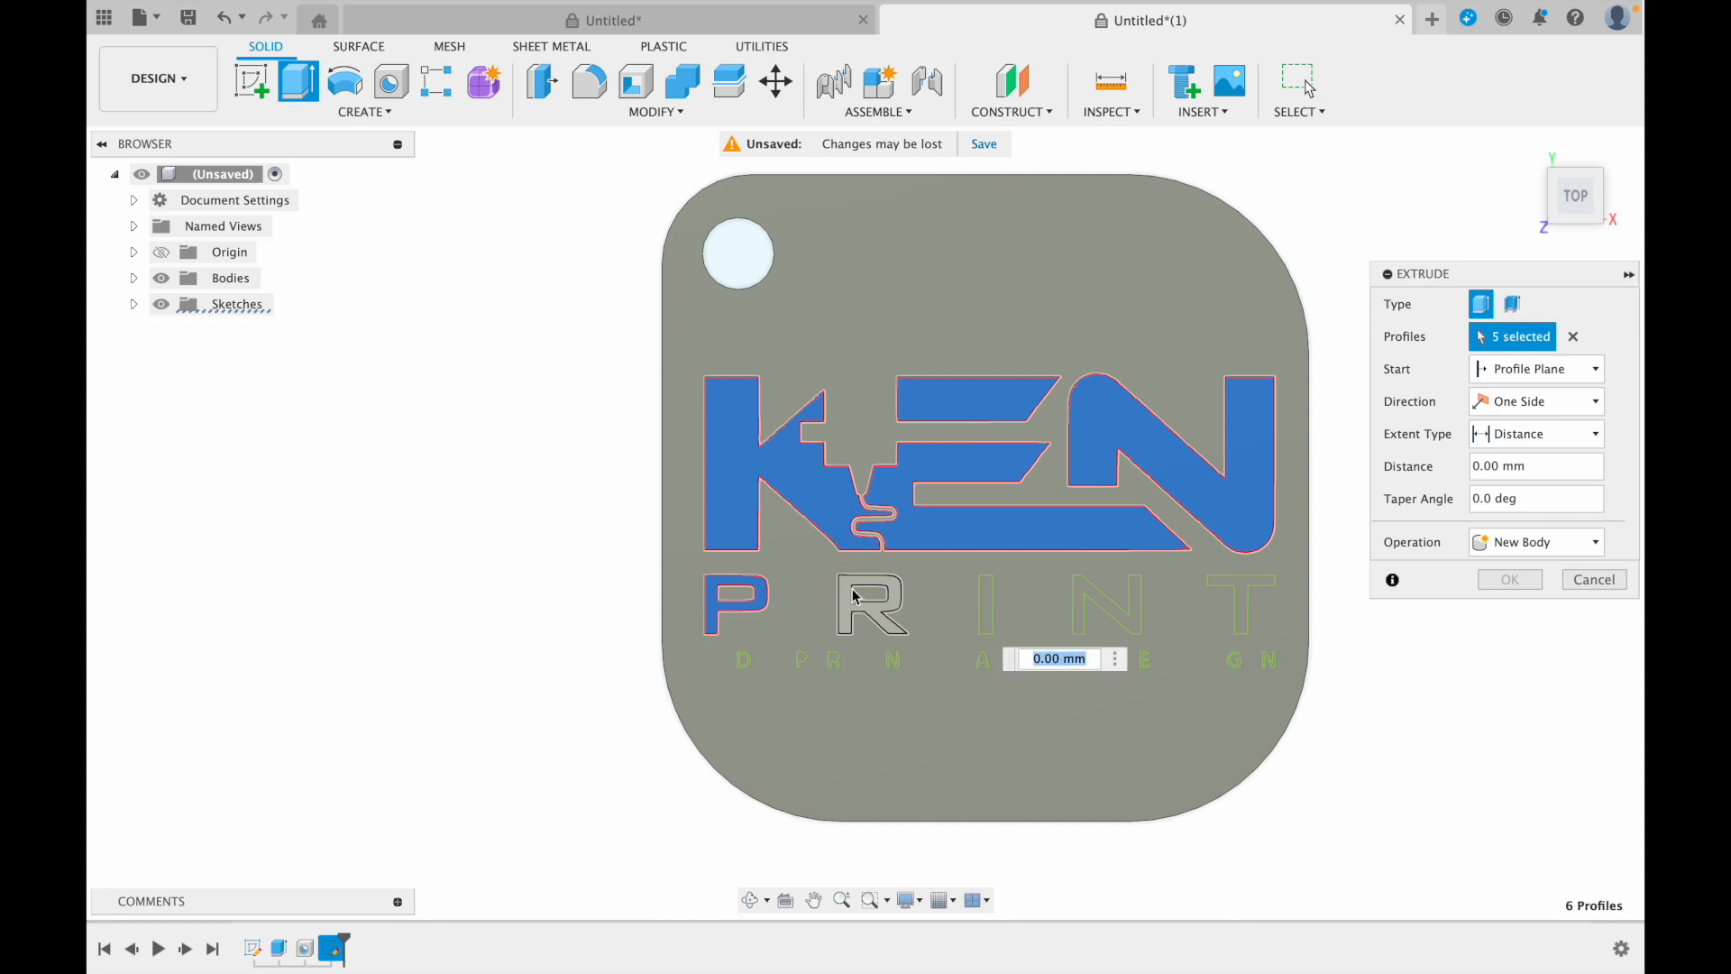
pyautogui.click(989, 603)
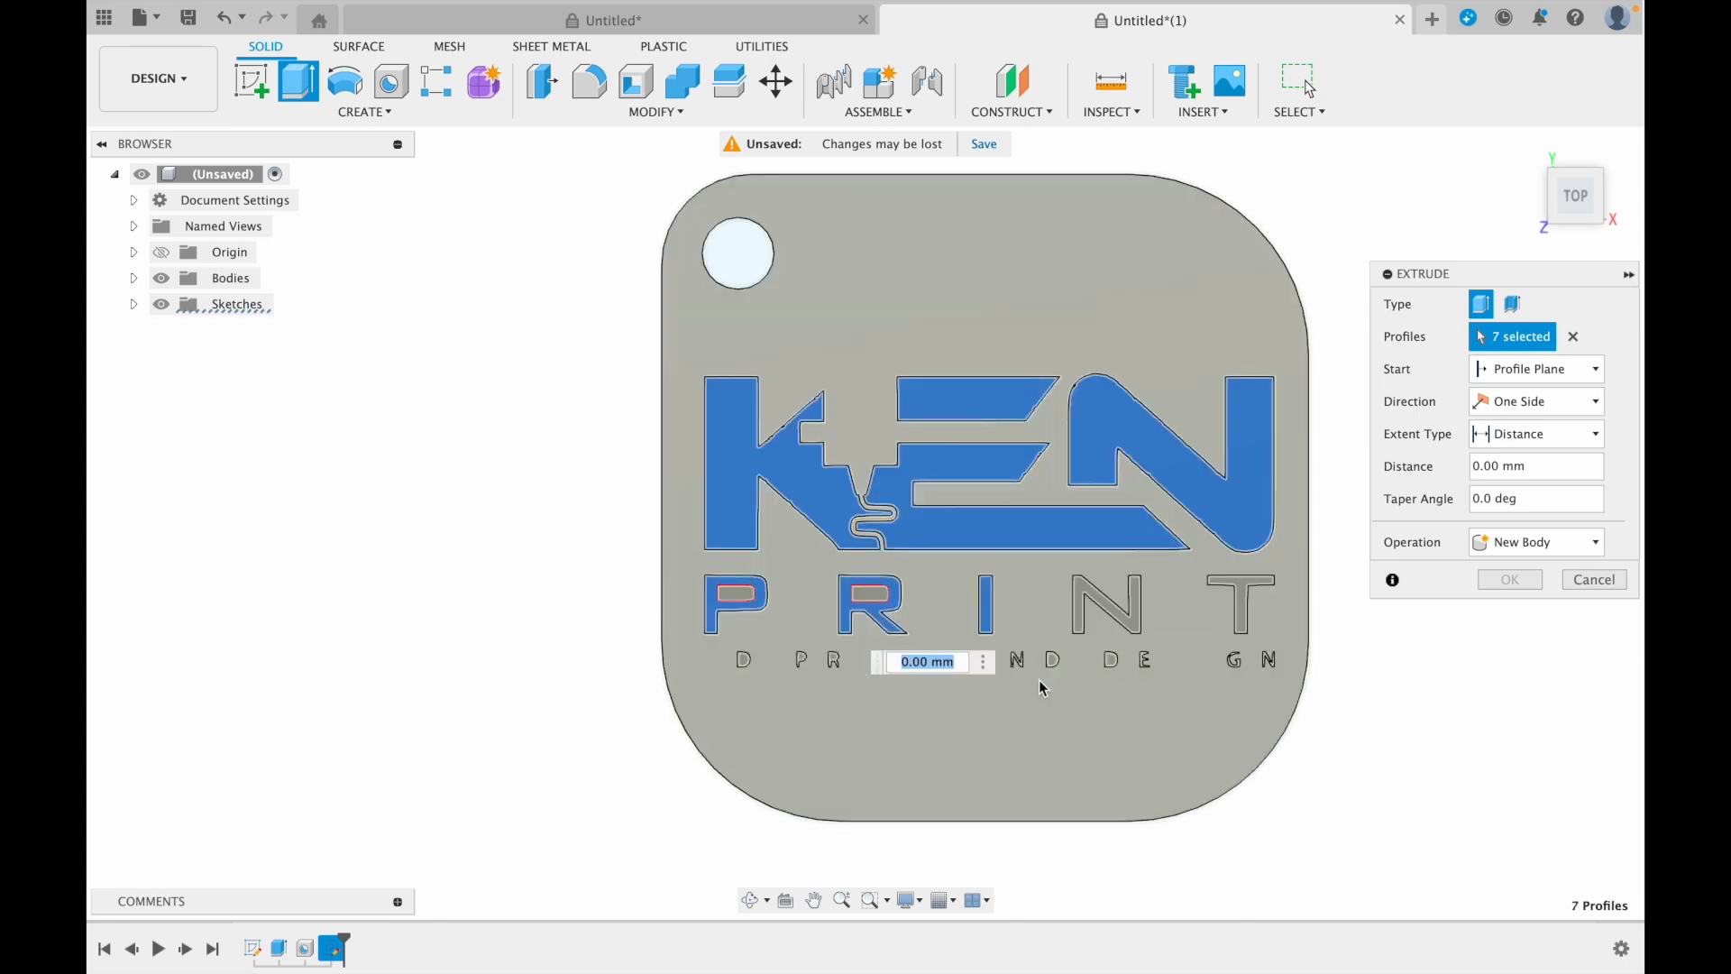
pyautogui.click(1080, 602)
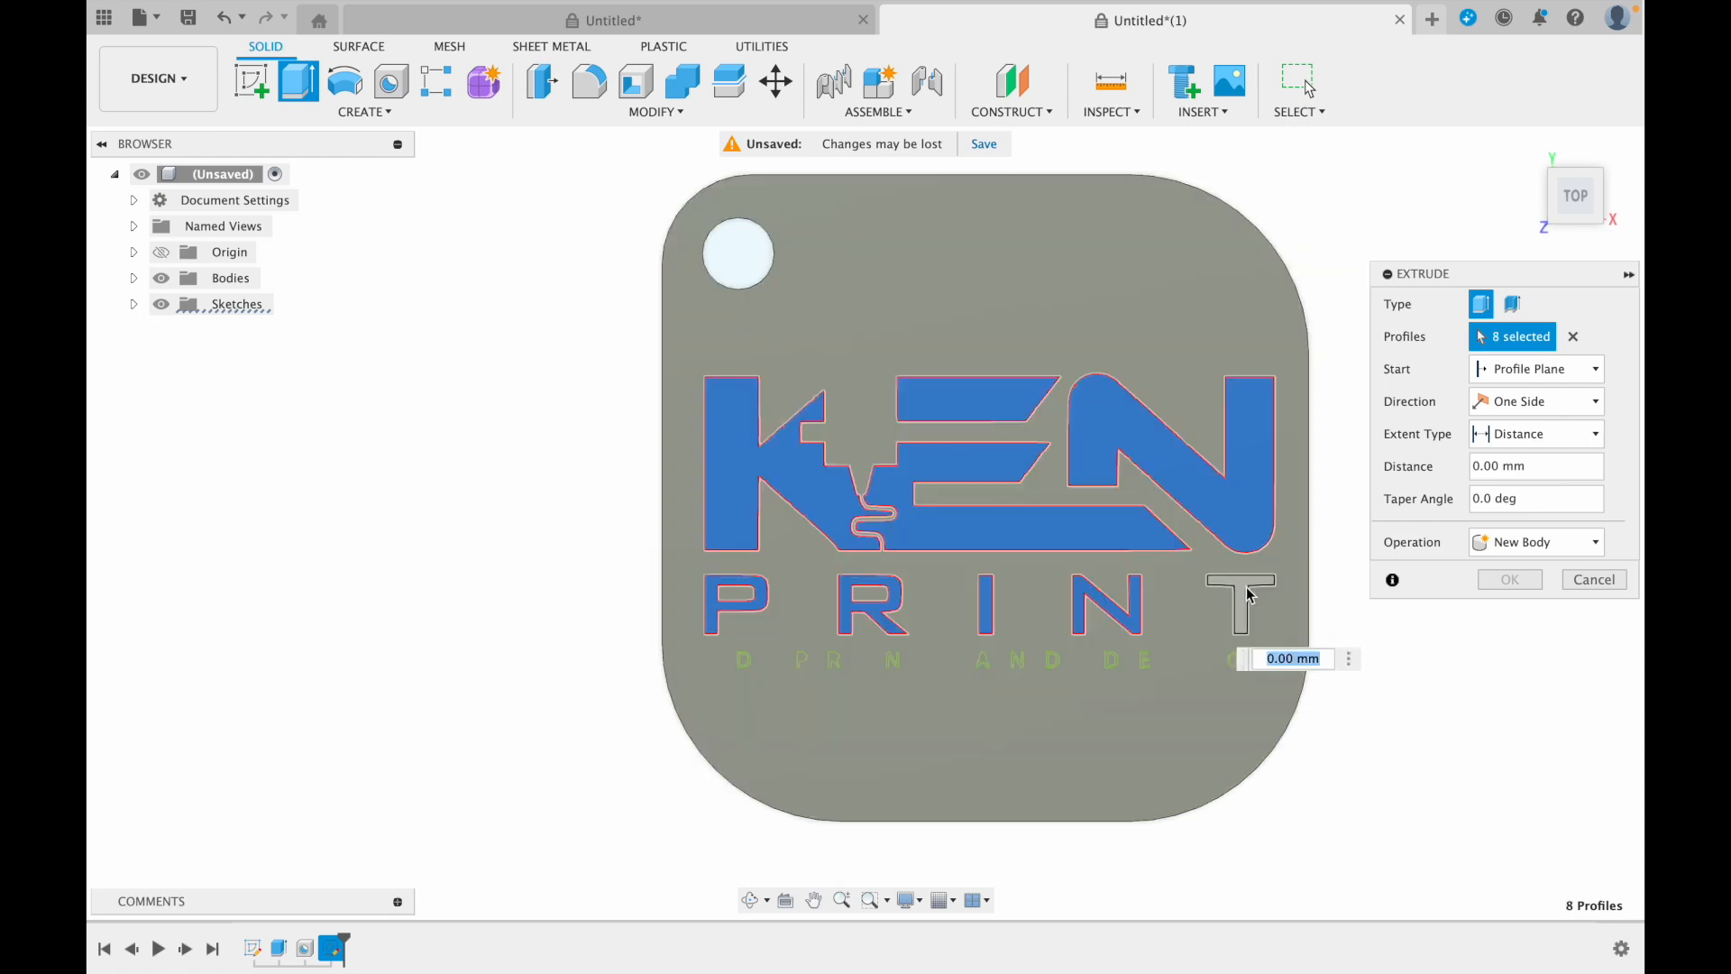
pyautogui.click(1240, 595)
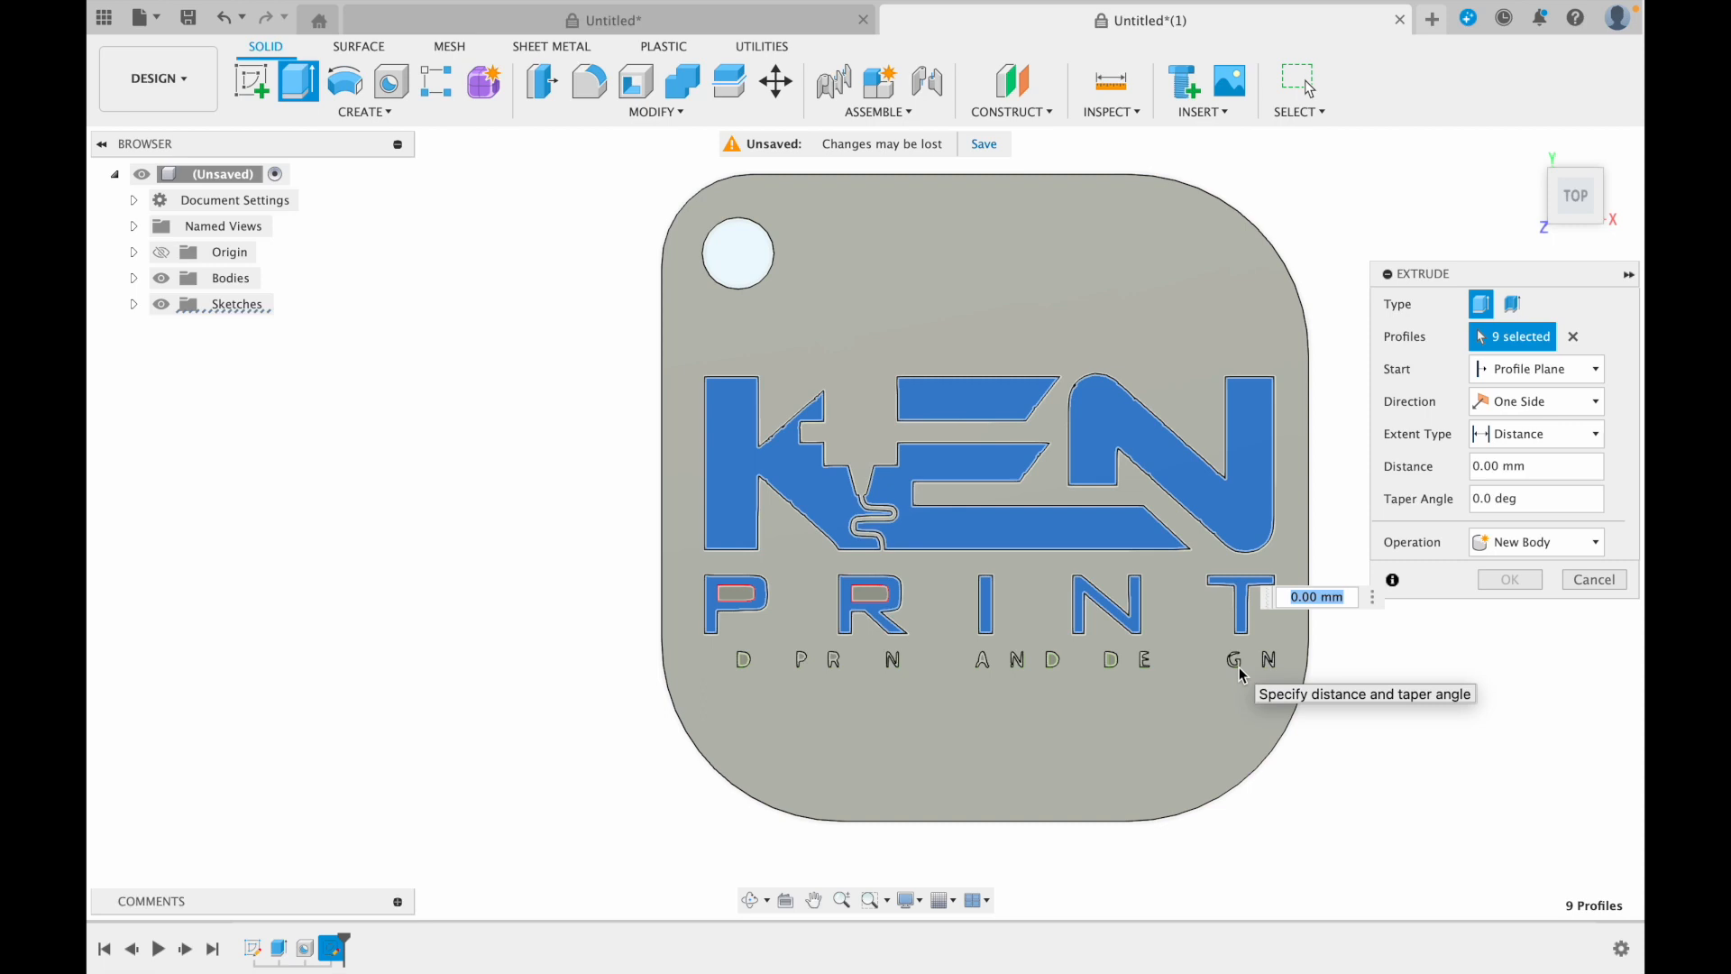
# Cut the selected KEN PRINT letter profiles into the tag's top face with an extrude distance of -1 mm
pyautogui.write('-1')
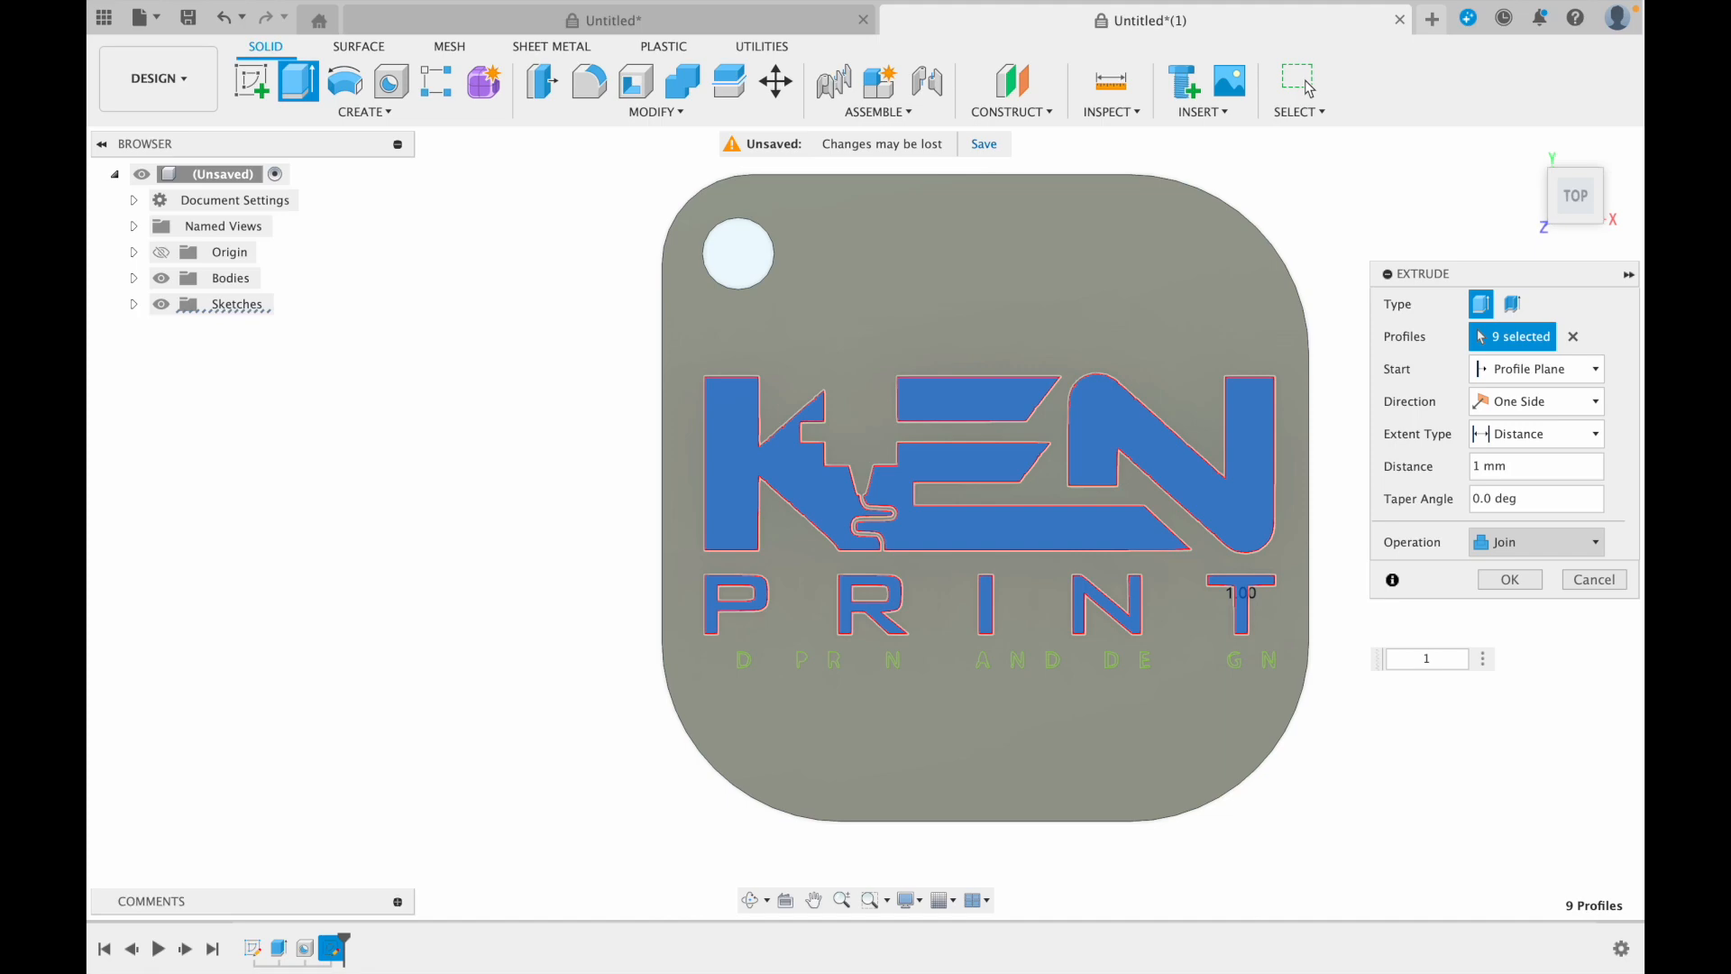
pyautogui.moveTo(1577, 208); pyautogui.dragTo(1575, 123)
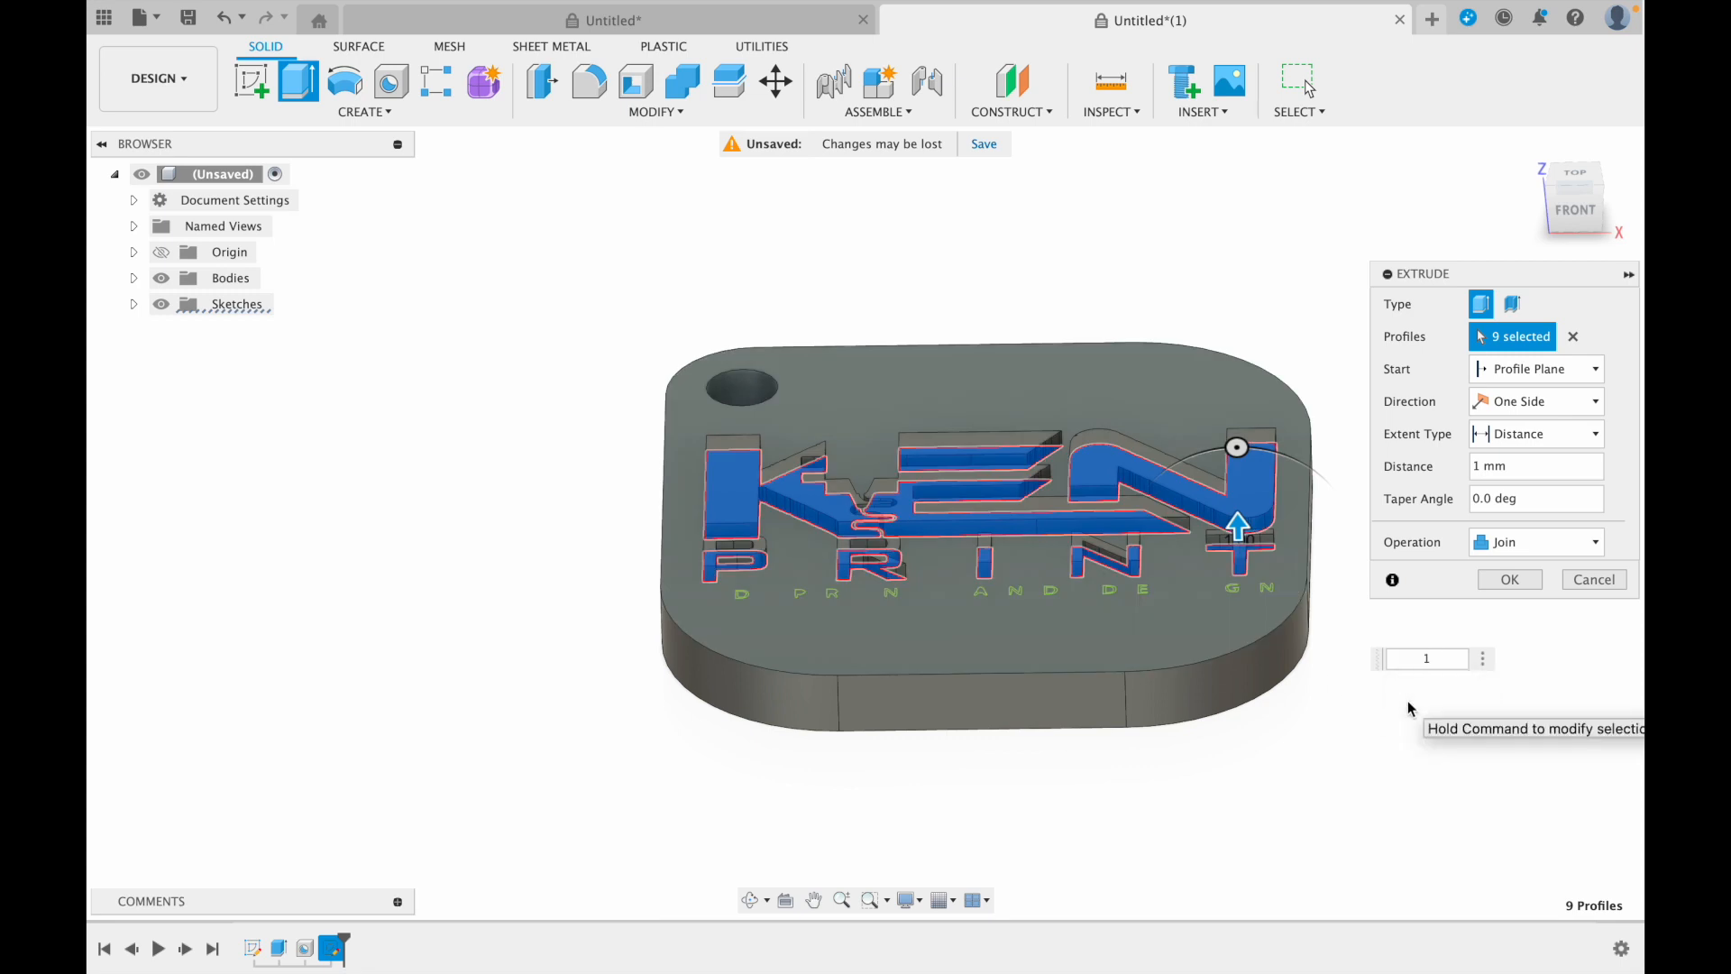
pyautogui.press('Return')
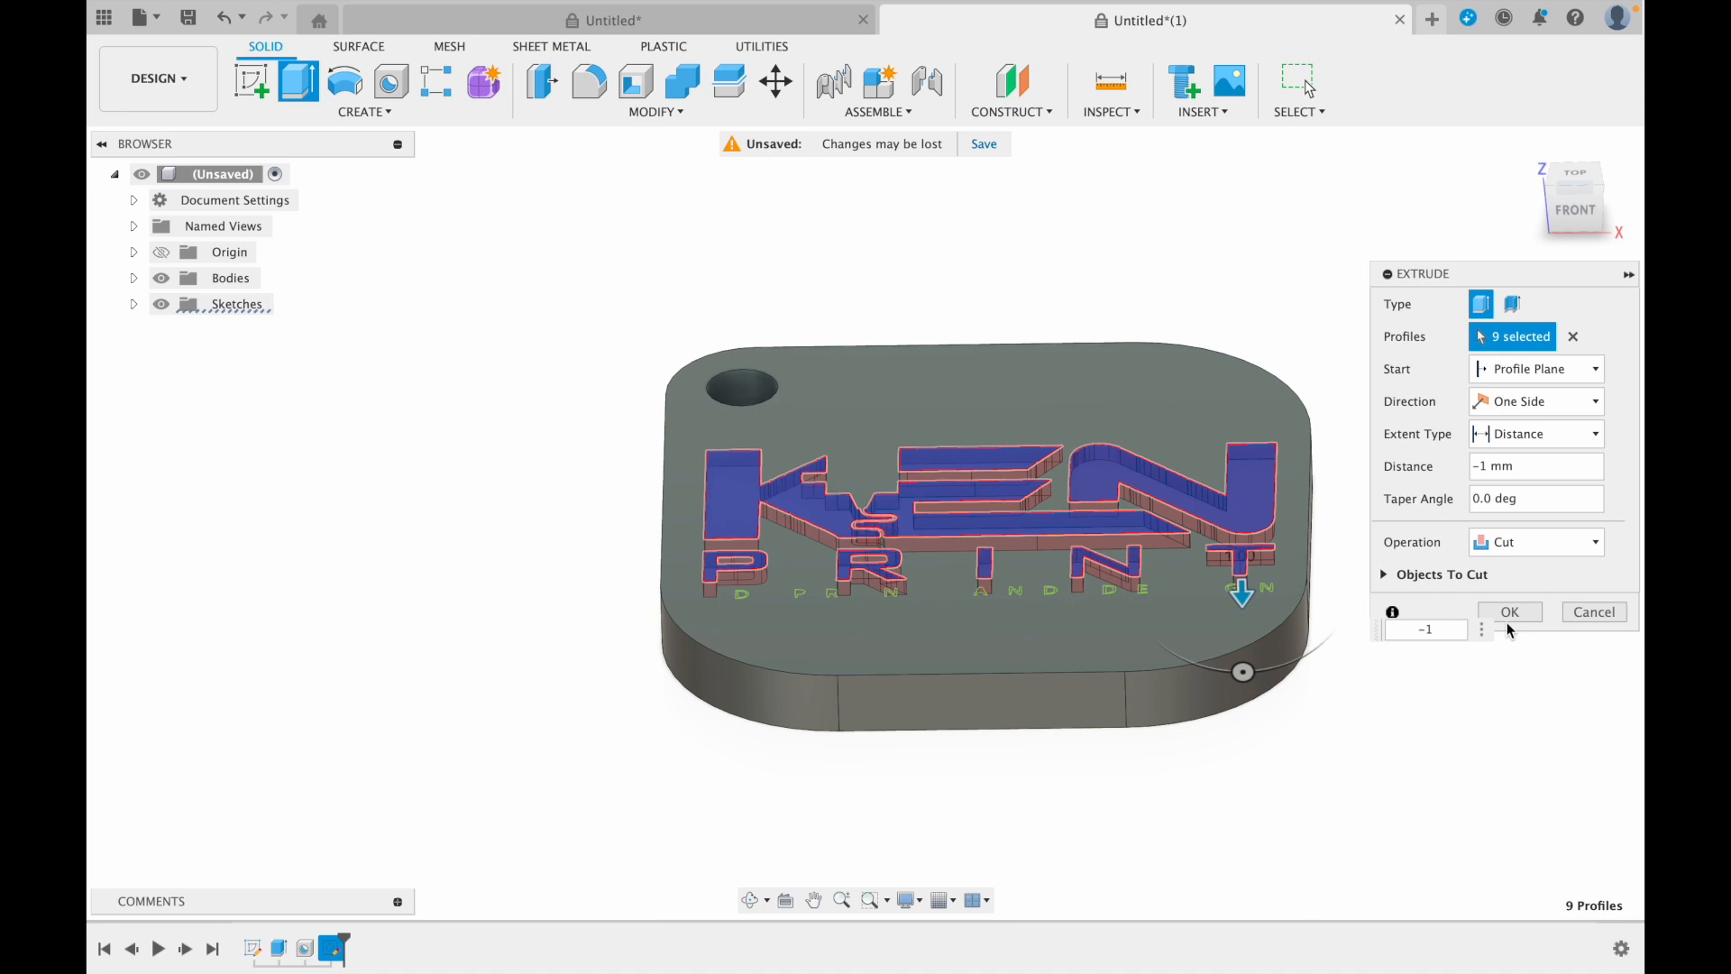
pyautogui.click(1510, 613)
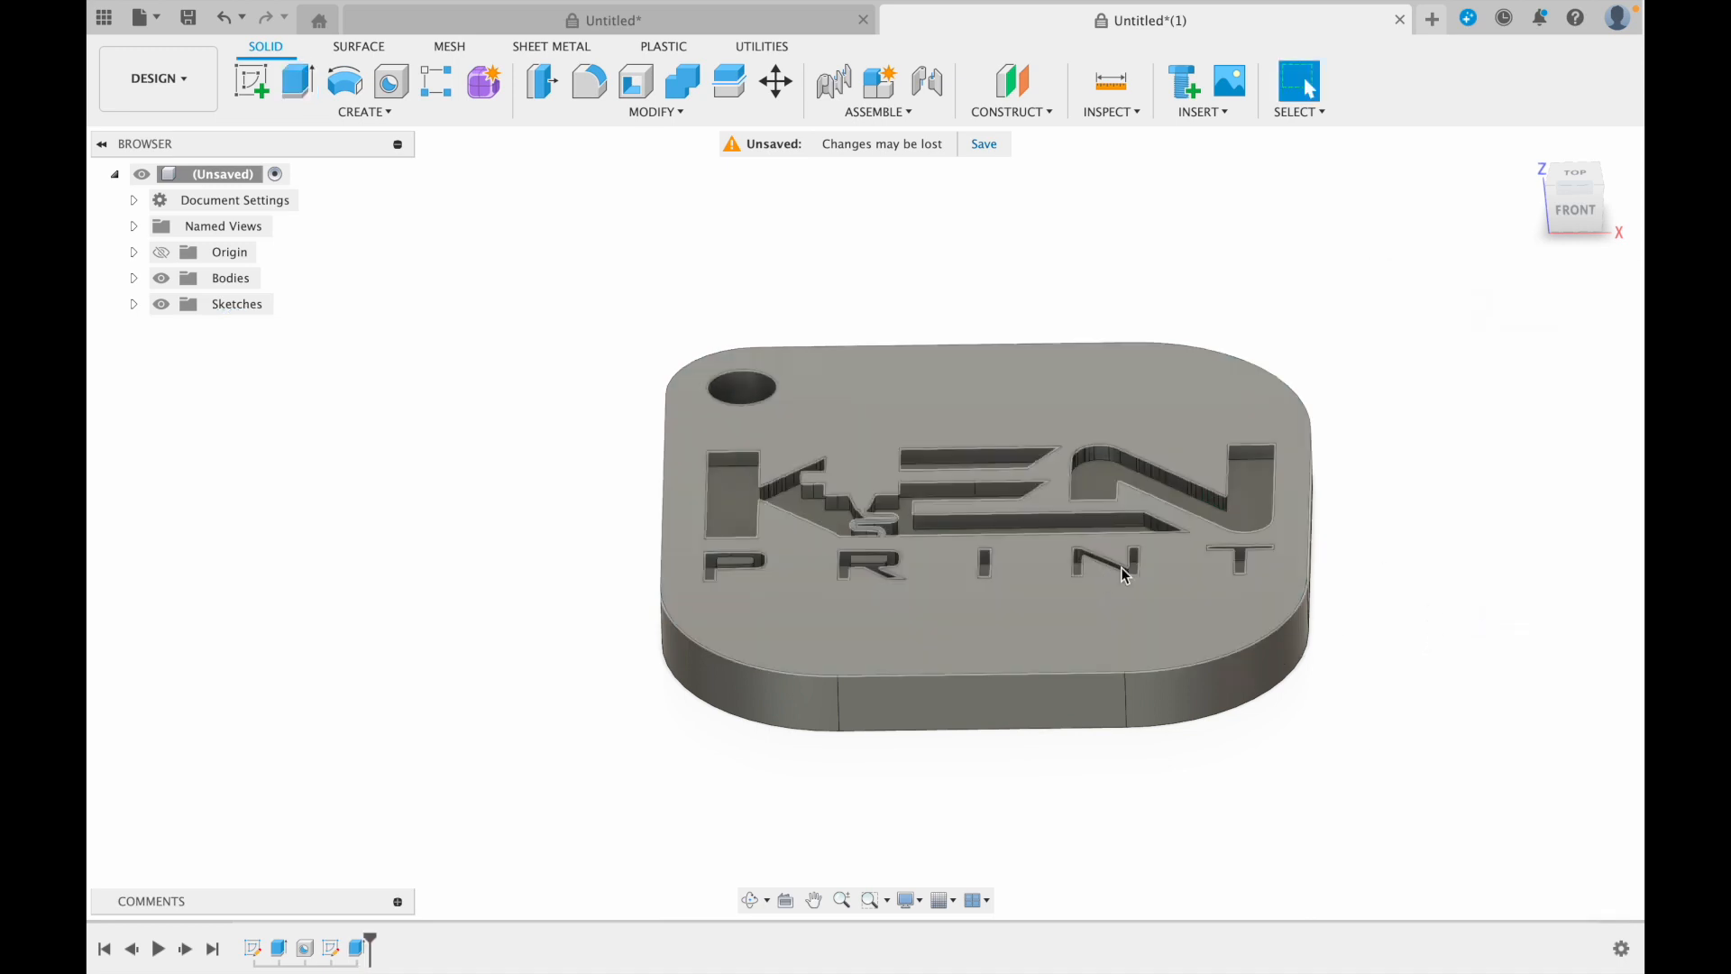
# Start an Extrude with the recessed floor faces of all the large KEN letters selected
pyautogui.click(1245, 507)
pyautogui.rightClick(1245, 508)
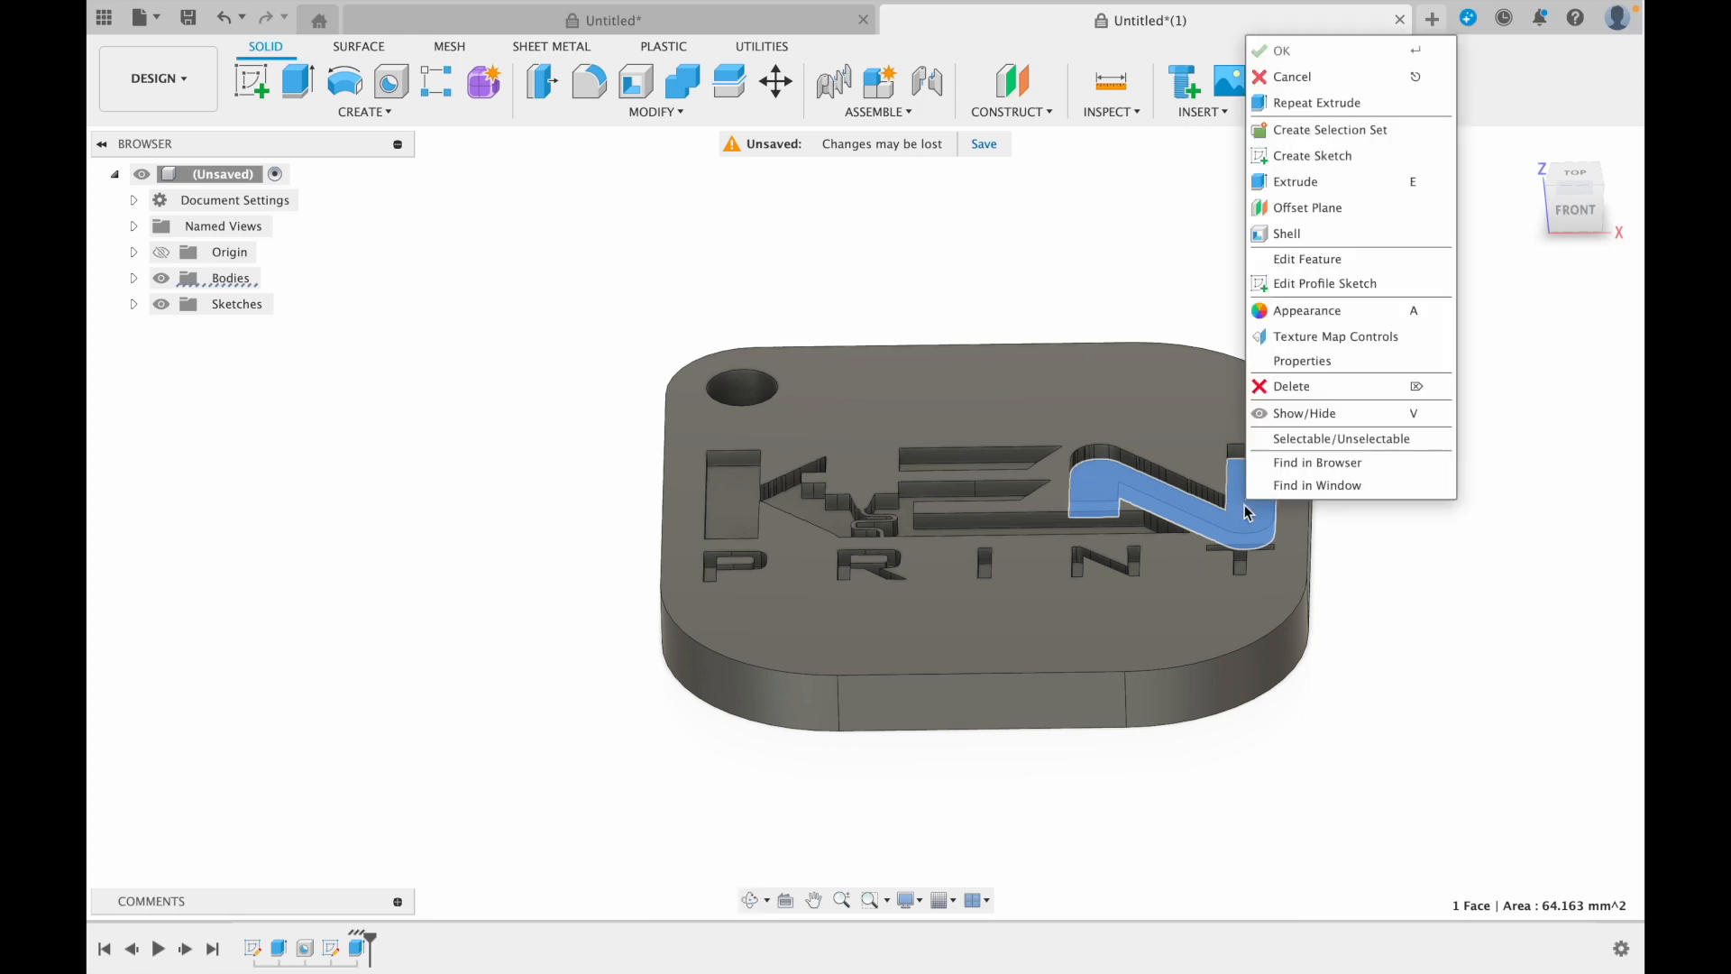
pyautogui.click(1313, 181)
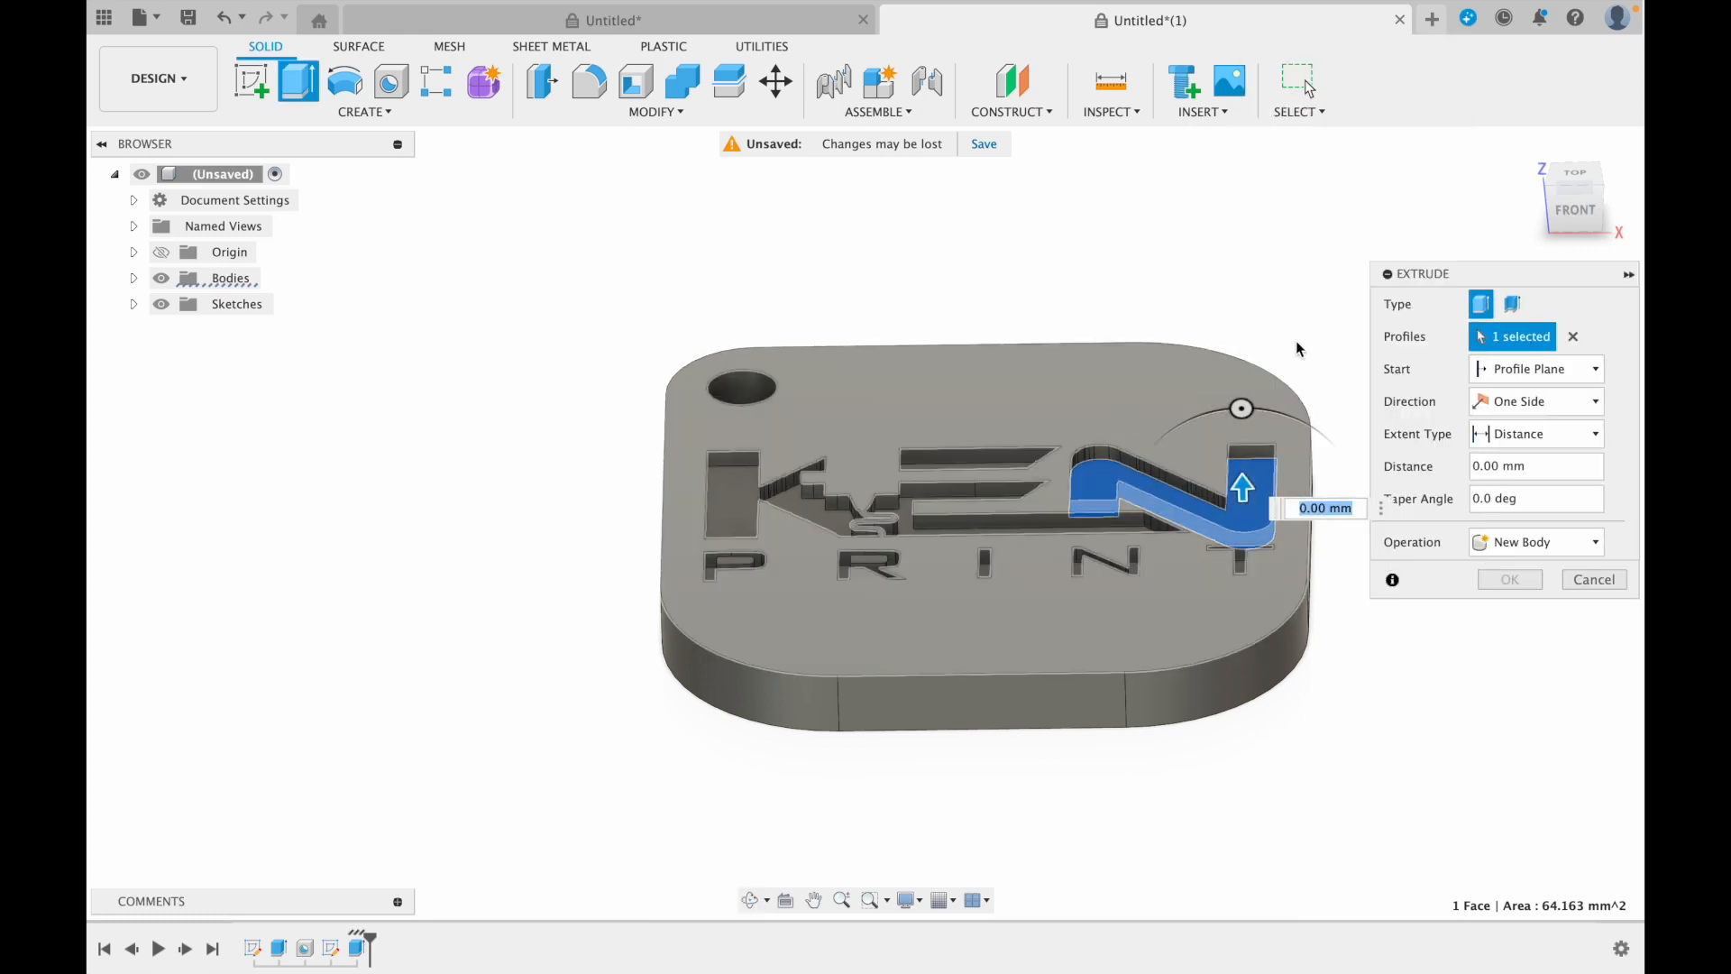
pyautogui.click(1576, 185)
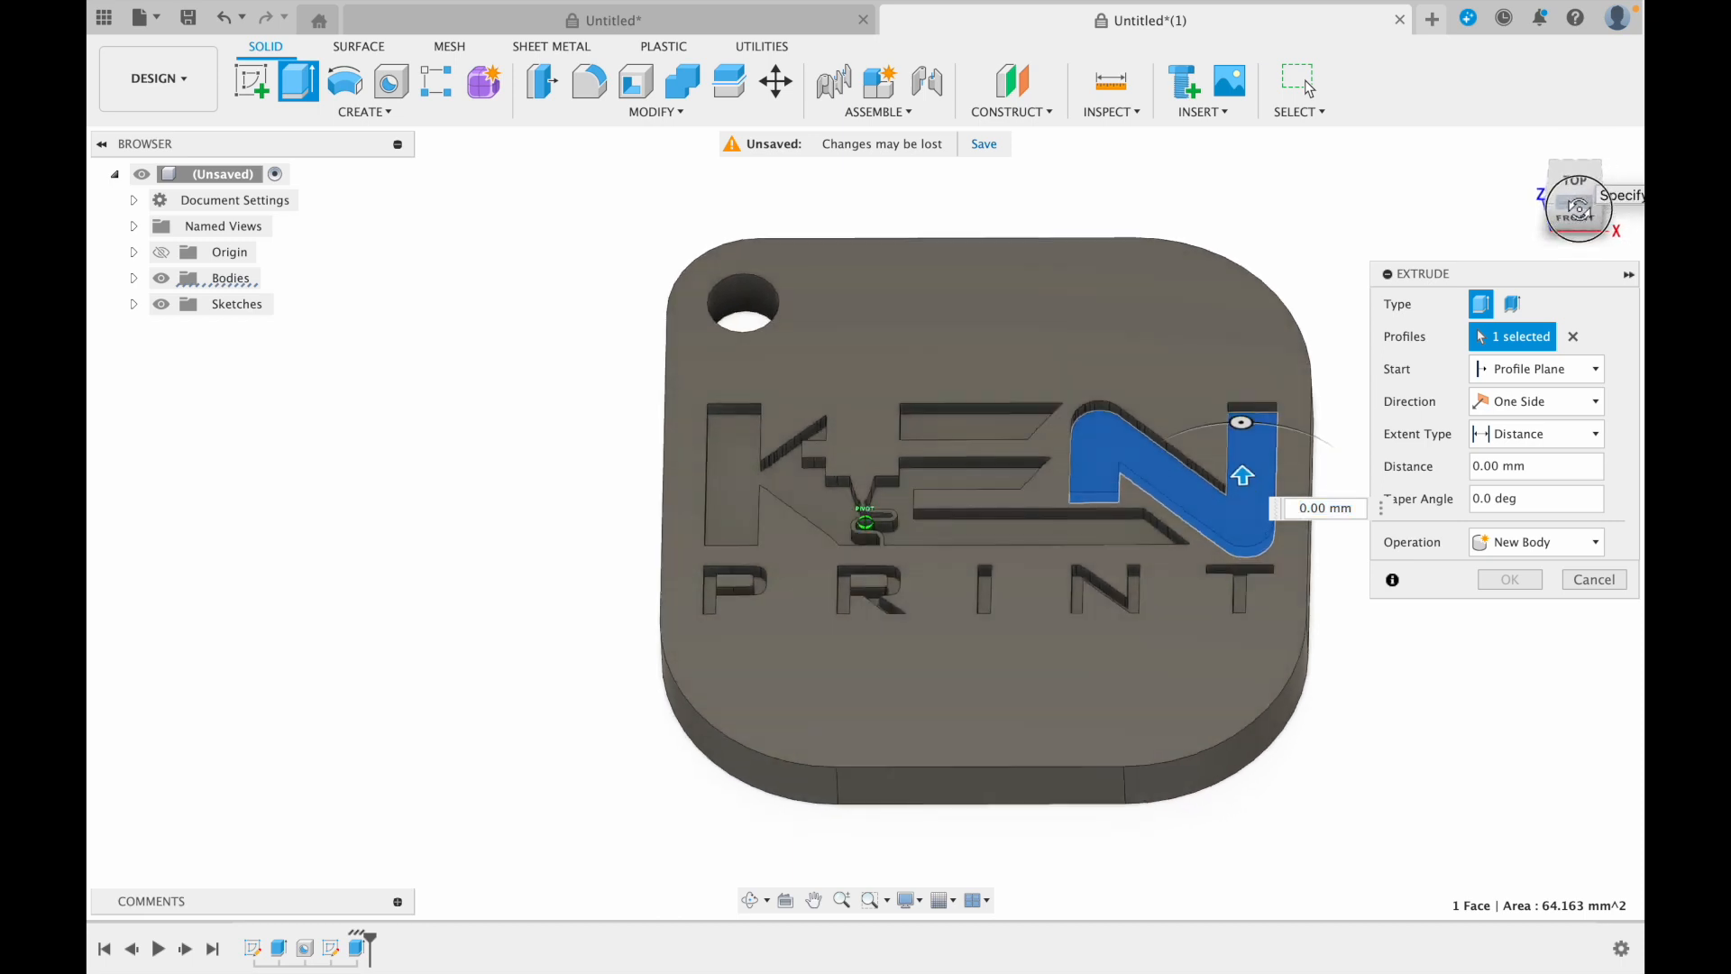
pyautogui.click(977, 425)
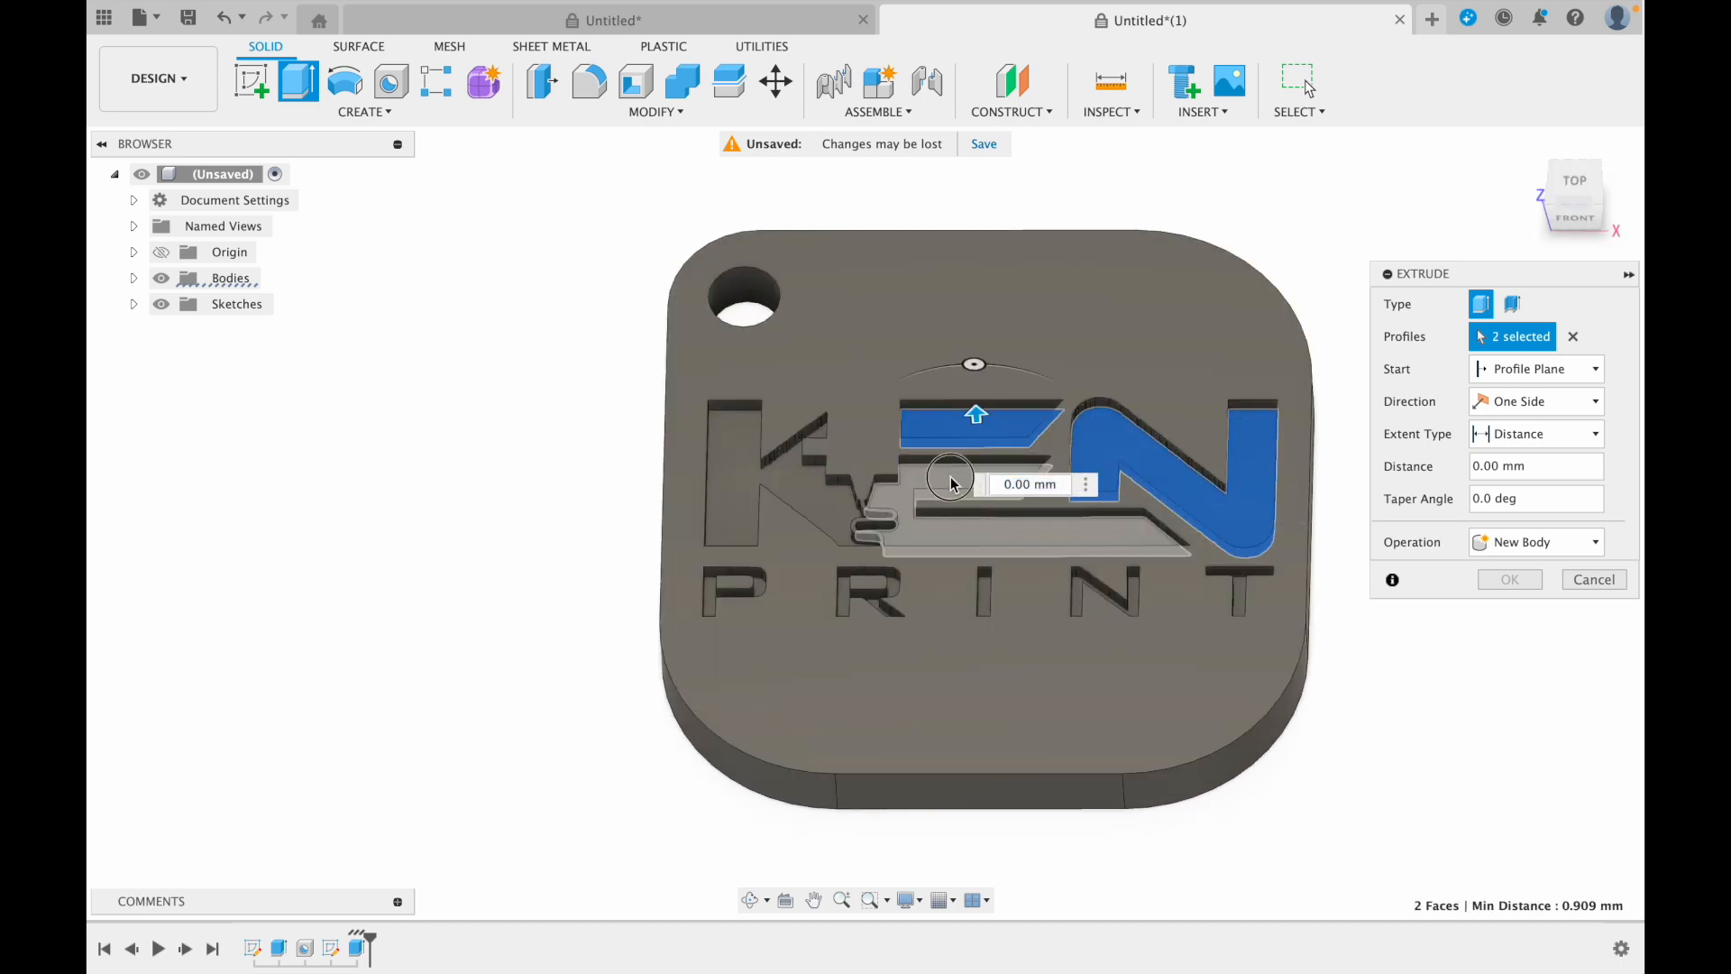
pyautogui.click(952, 484)
pyautogui.click(798, 534)
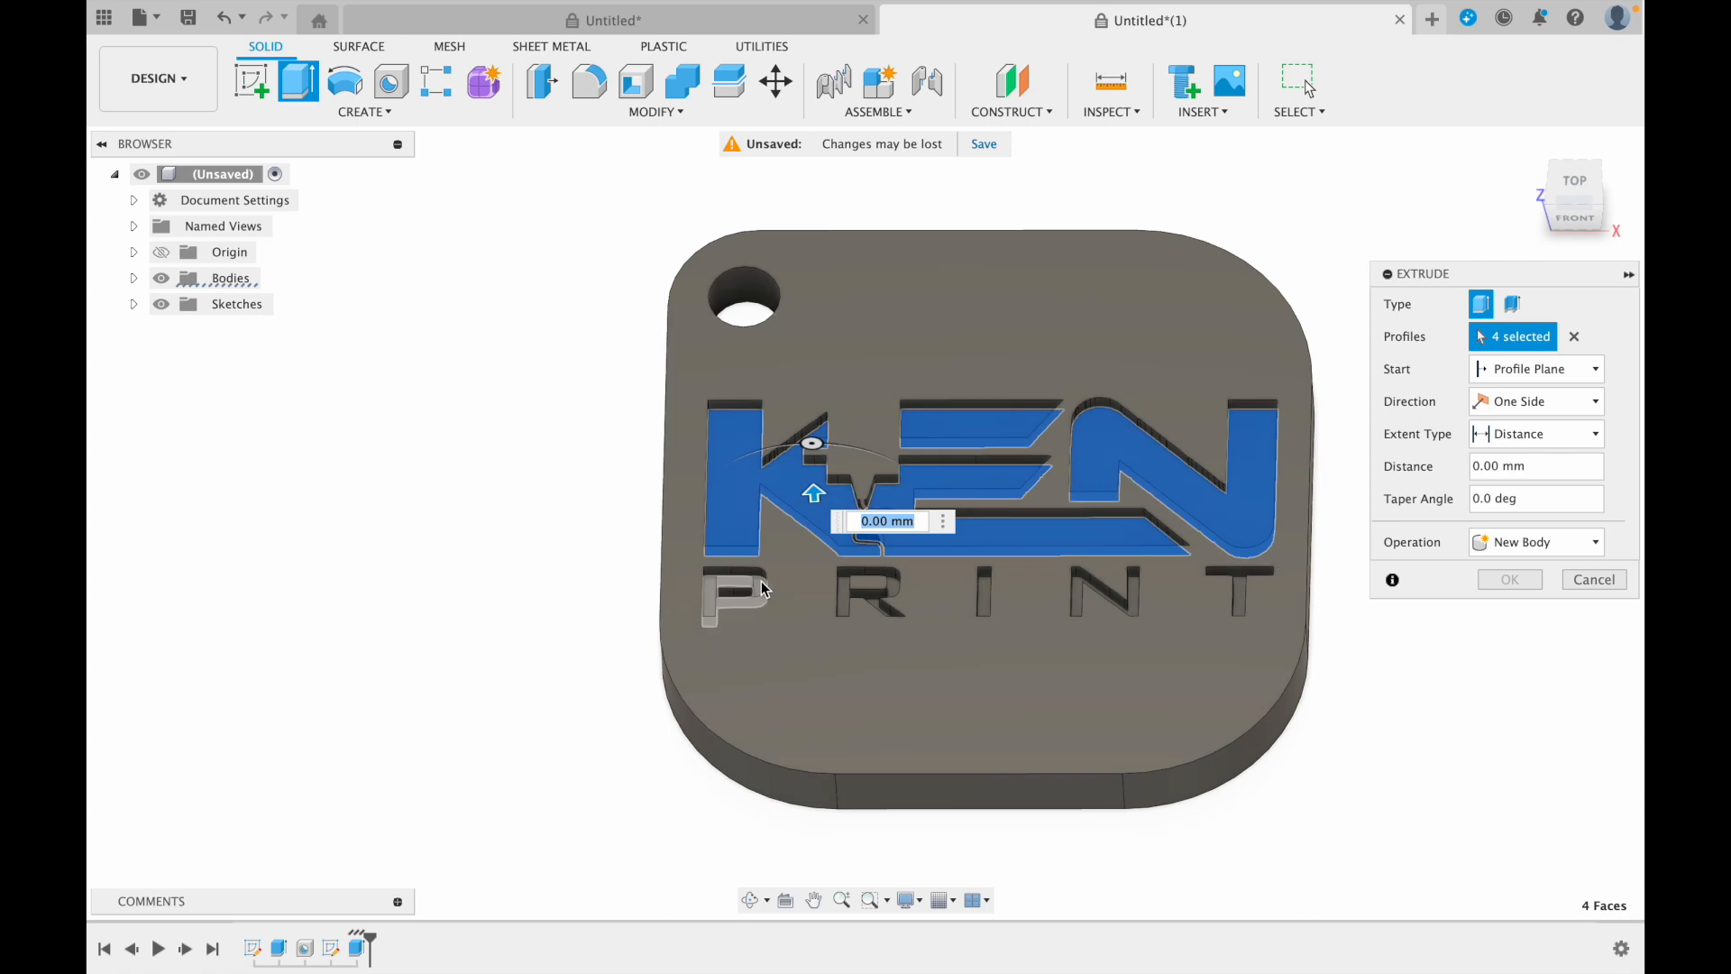
# Add the recessed floor faces of the five PRINT letters to the extrusion's selection
pyautogui.click(753, 591)
pyautogui.click(879, 599)
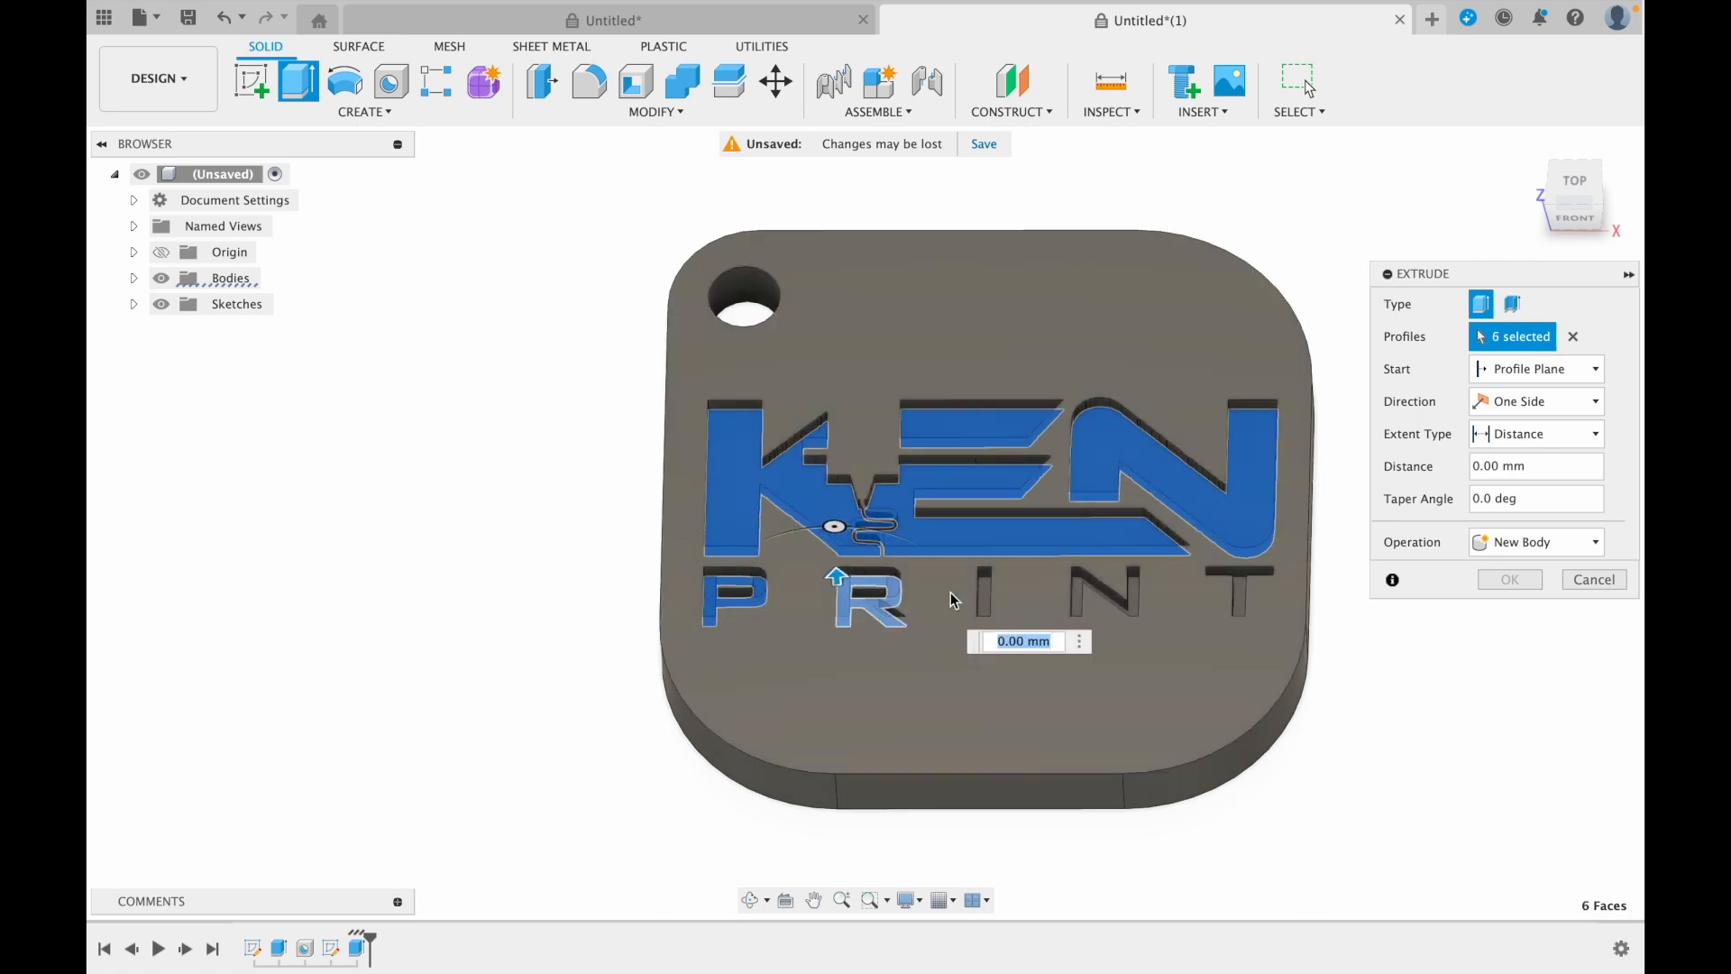
pyautogui.click(987, 599)
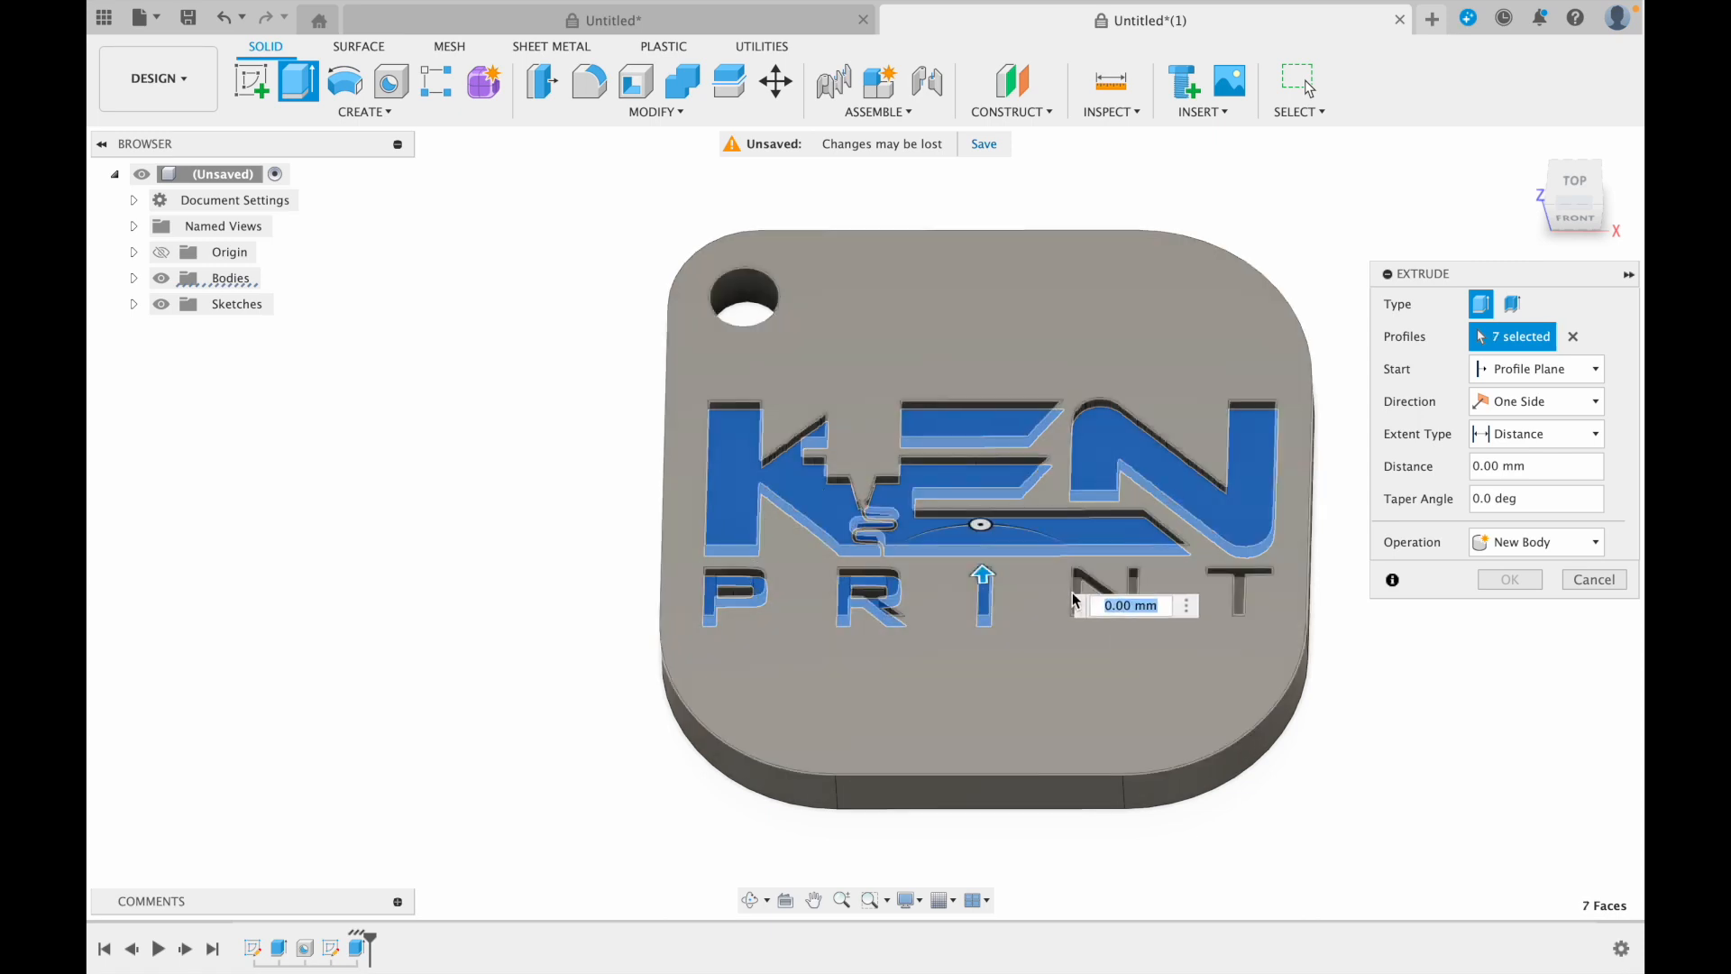
pyautogui.click(1076, 599)
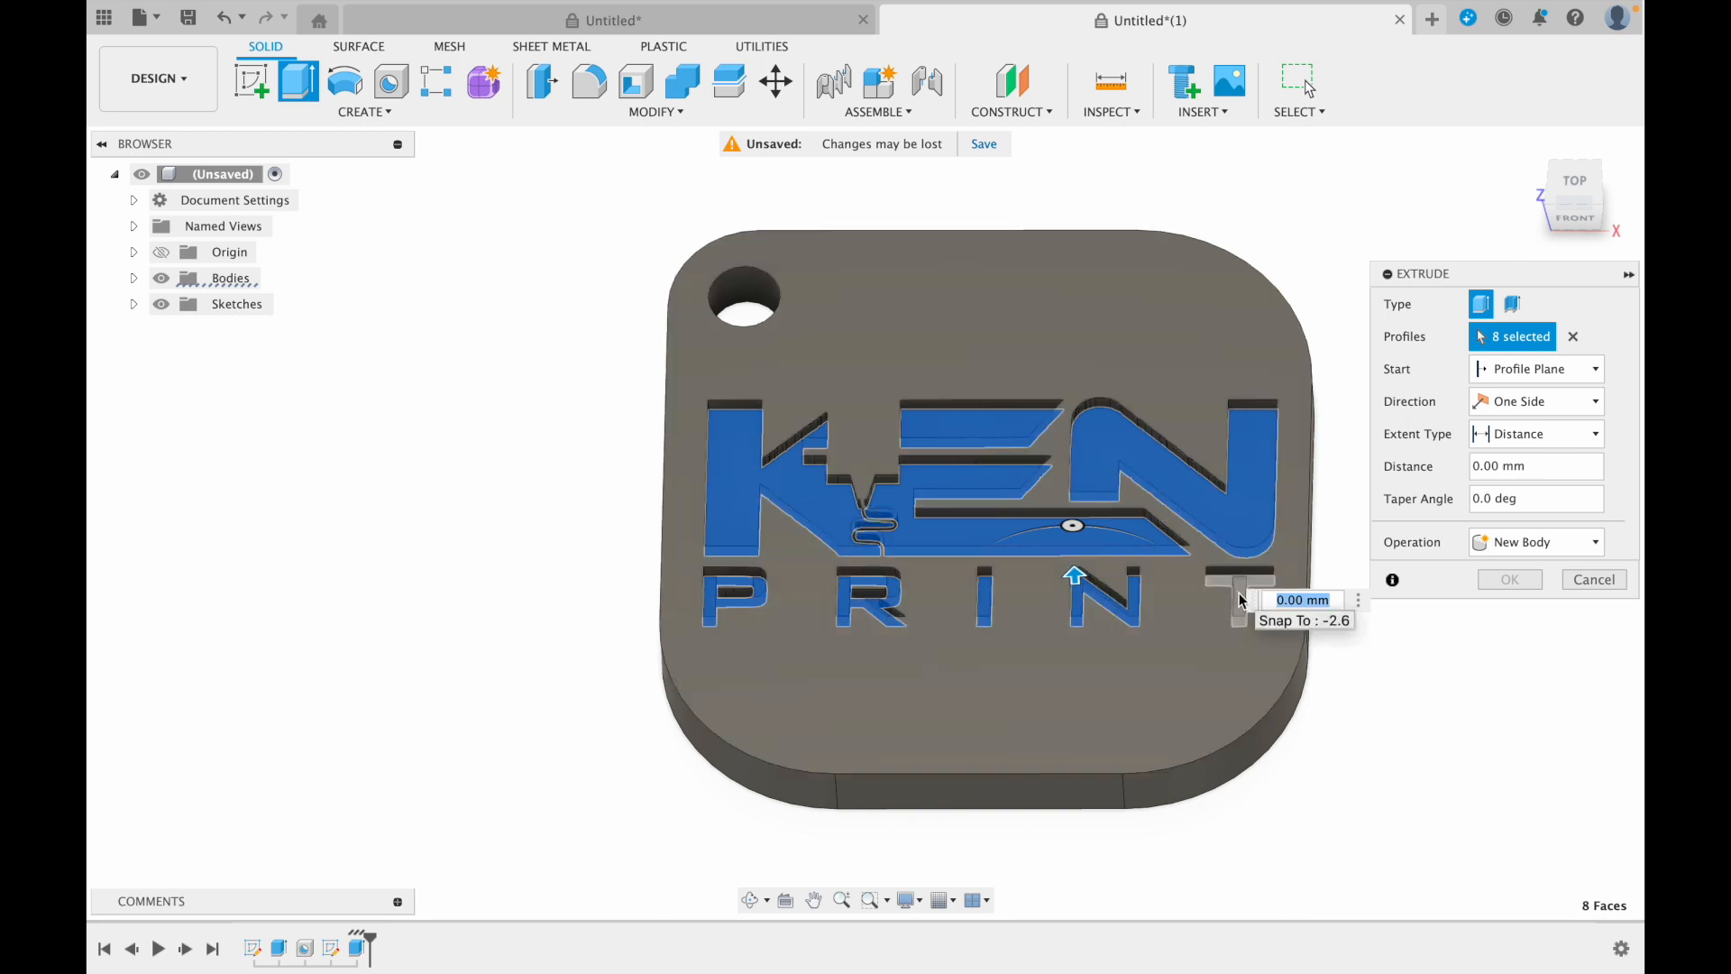
pyautogui.click(1241, 600)
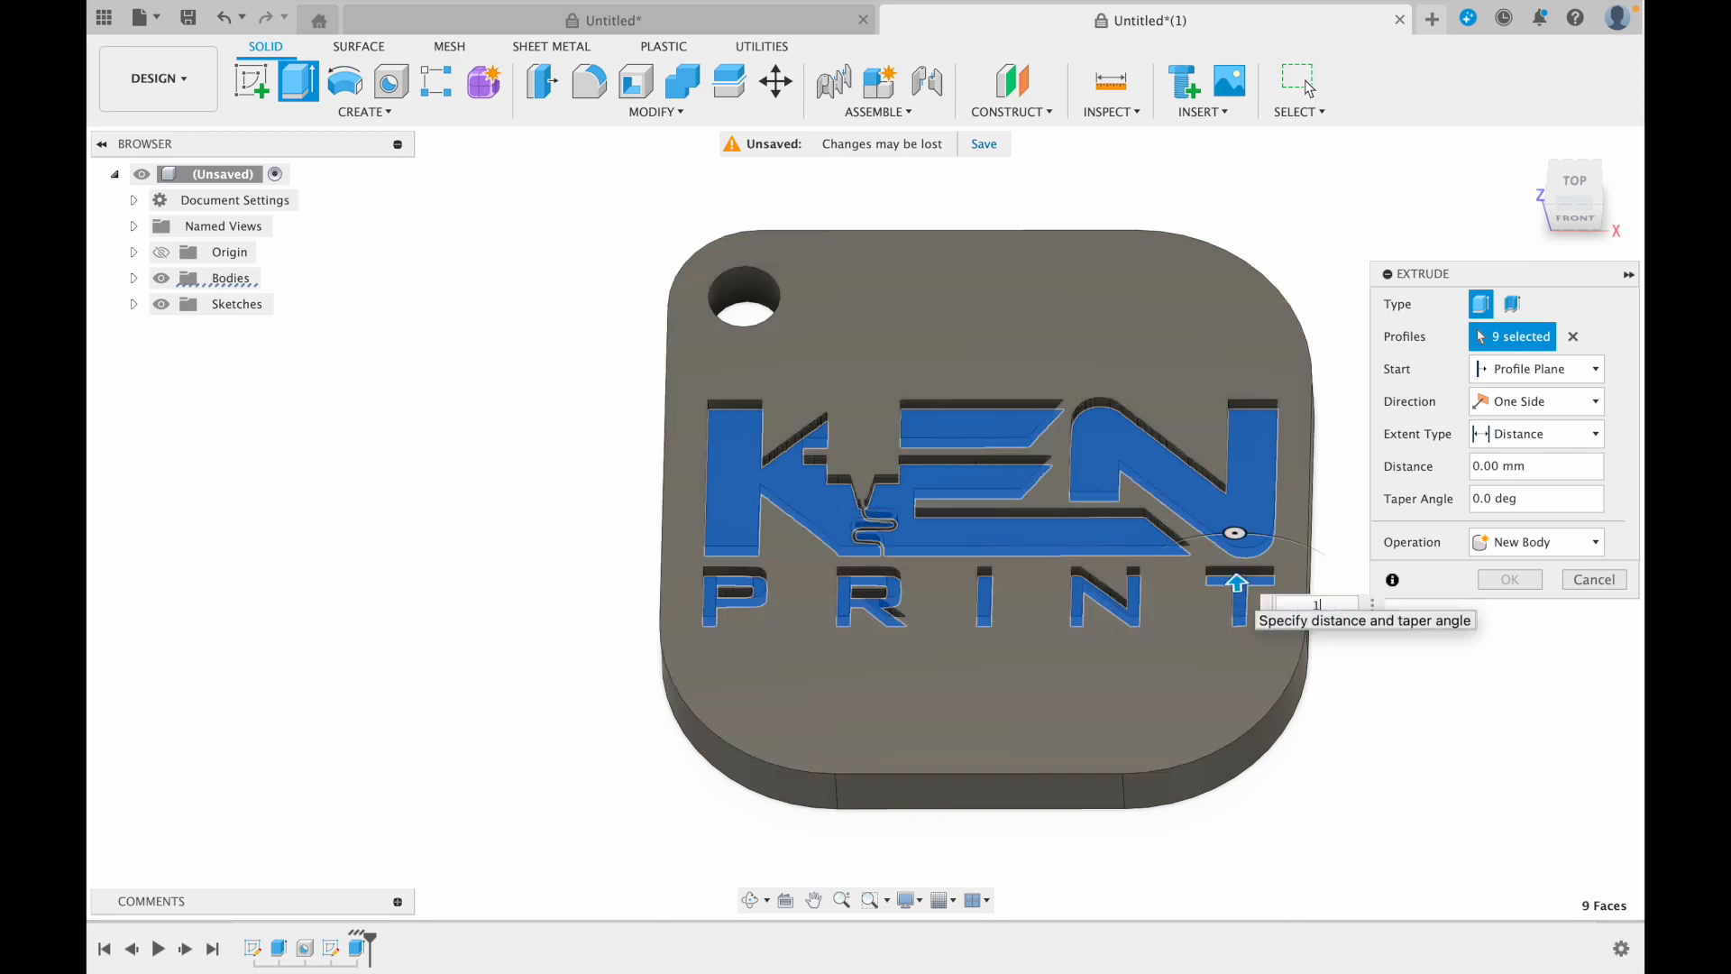
# Extrude the selected letter floors upward by 1 mm as a new component
pyautogui.write('1')
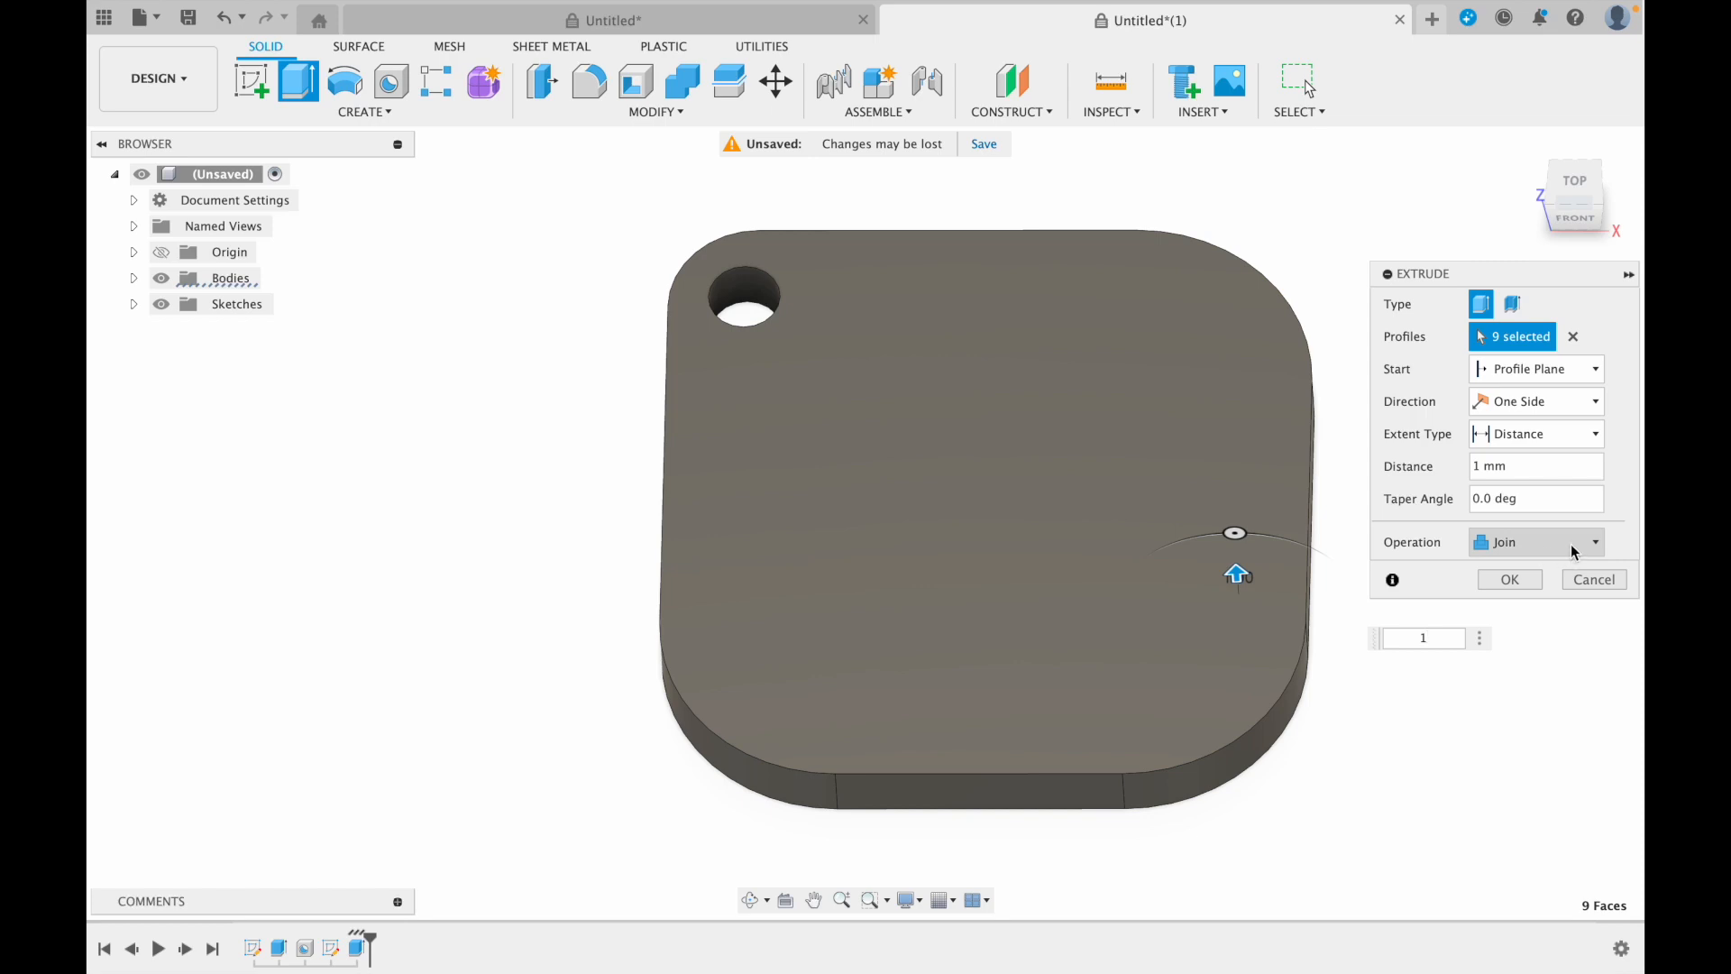
pyautogui.click(1574, 546)
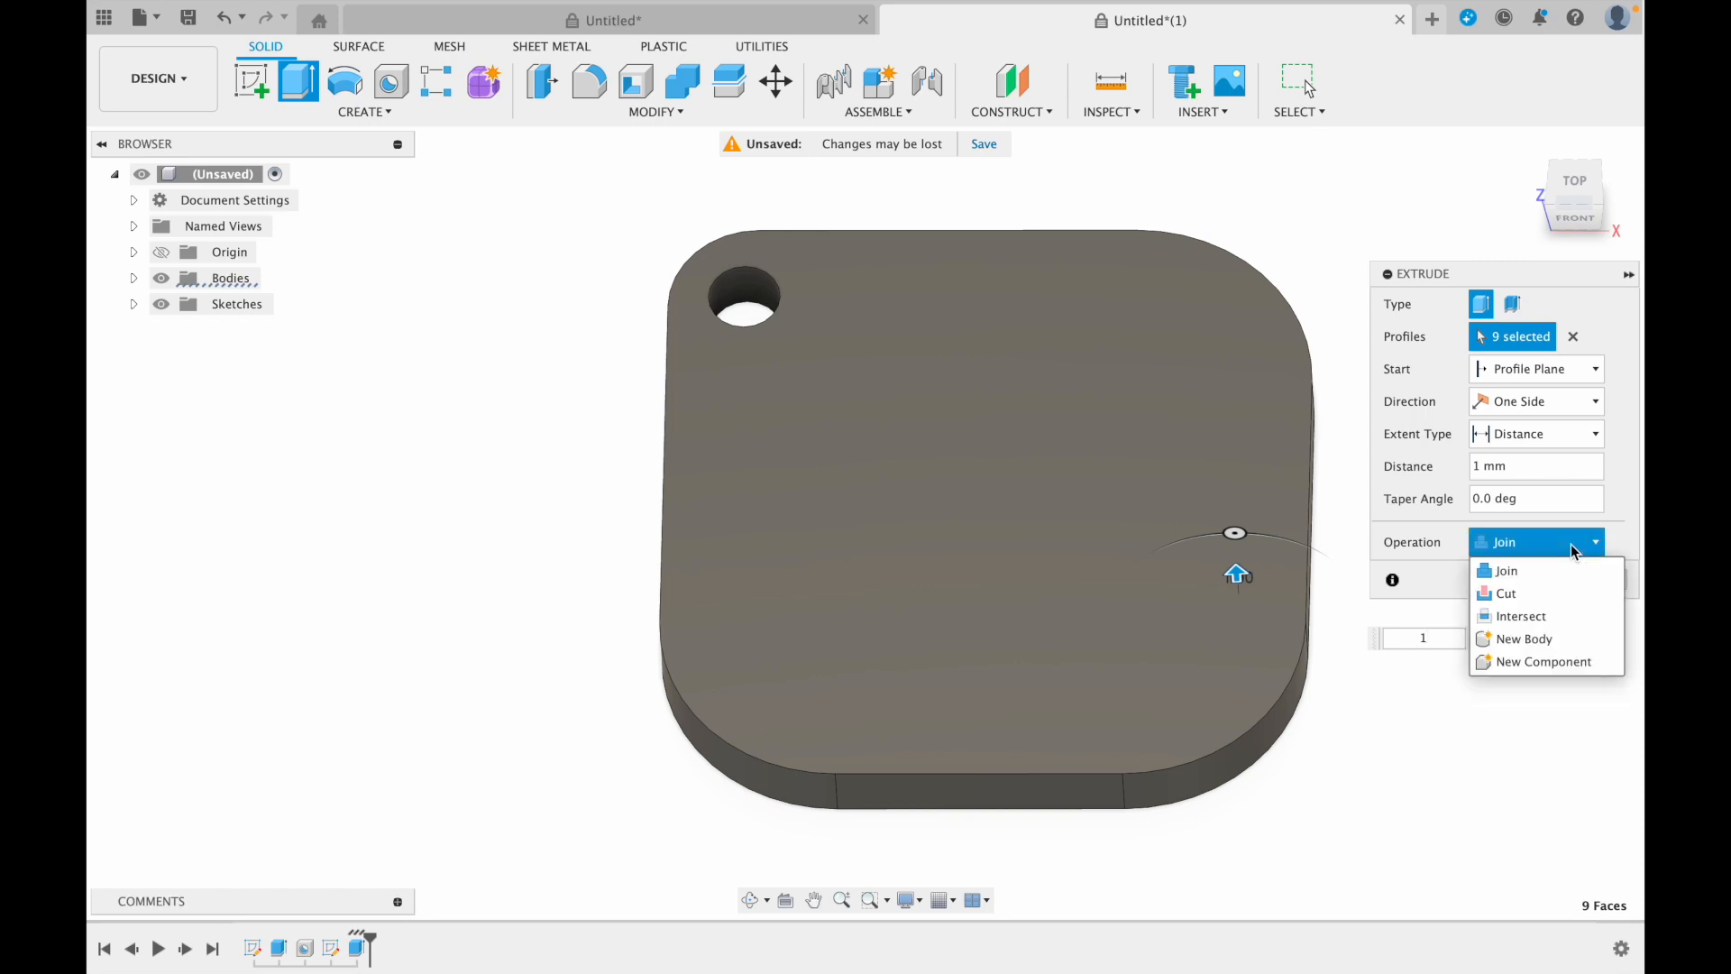
pyautogui.click(1543, 662)
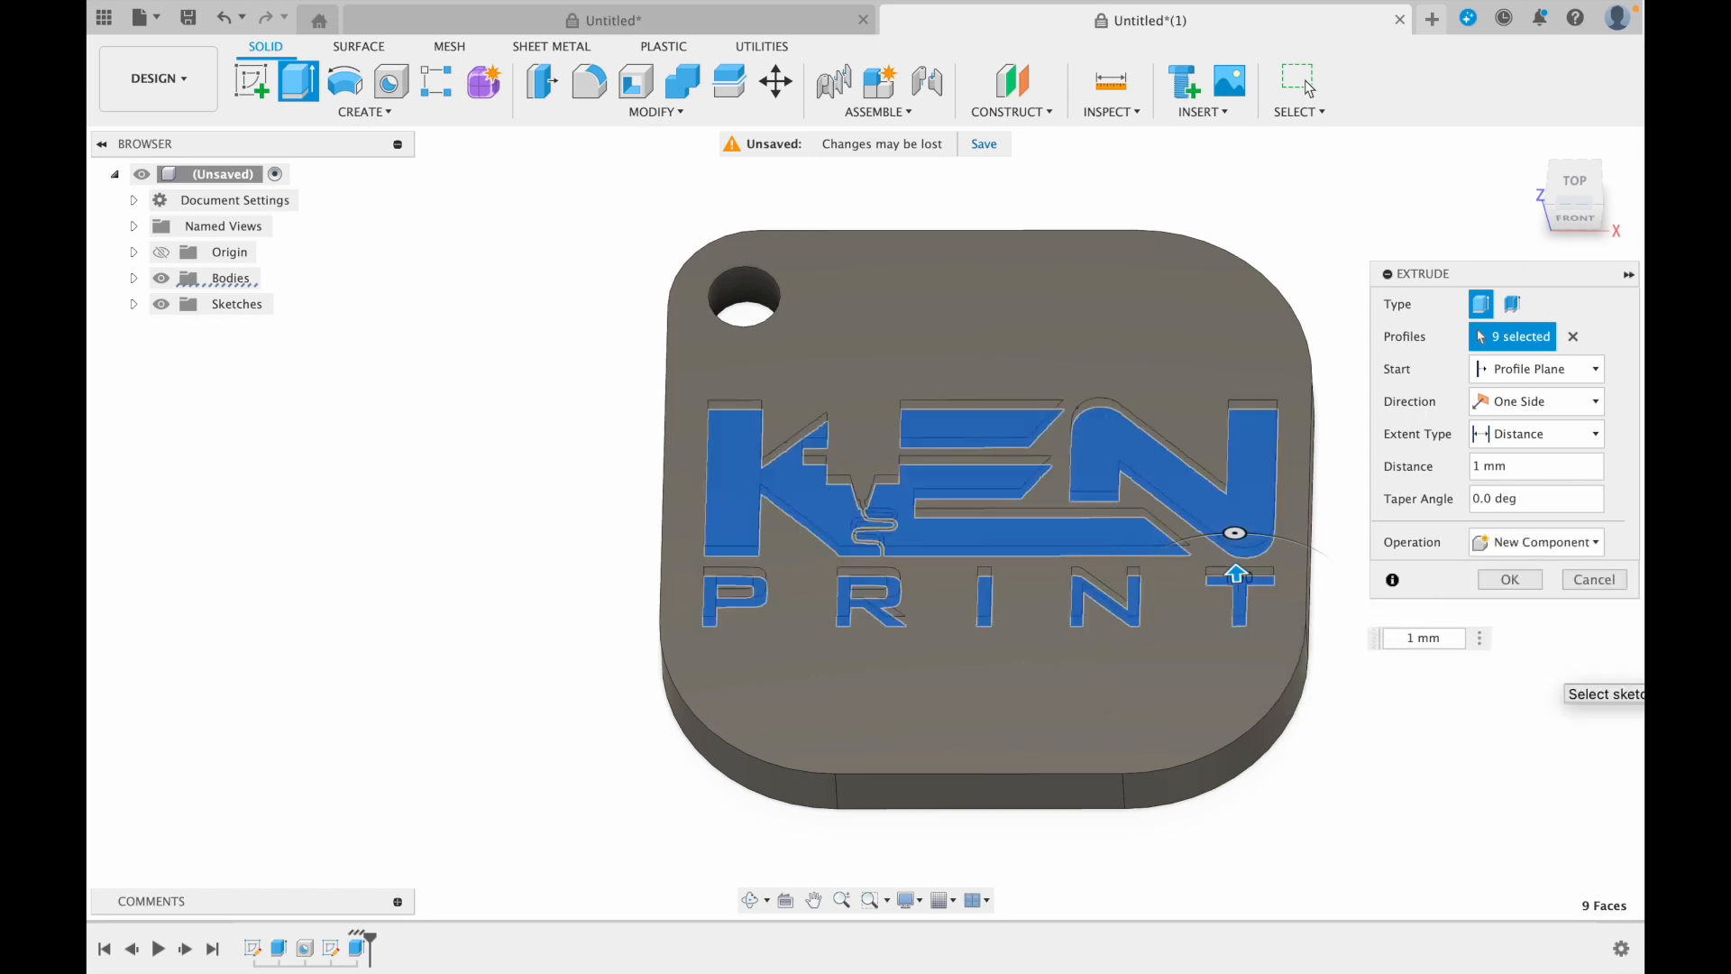
pyautogui.click(1521, 582)
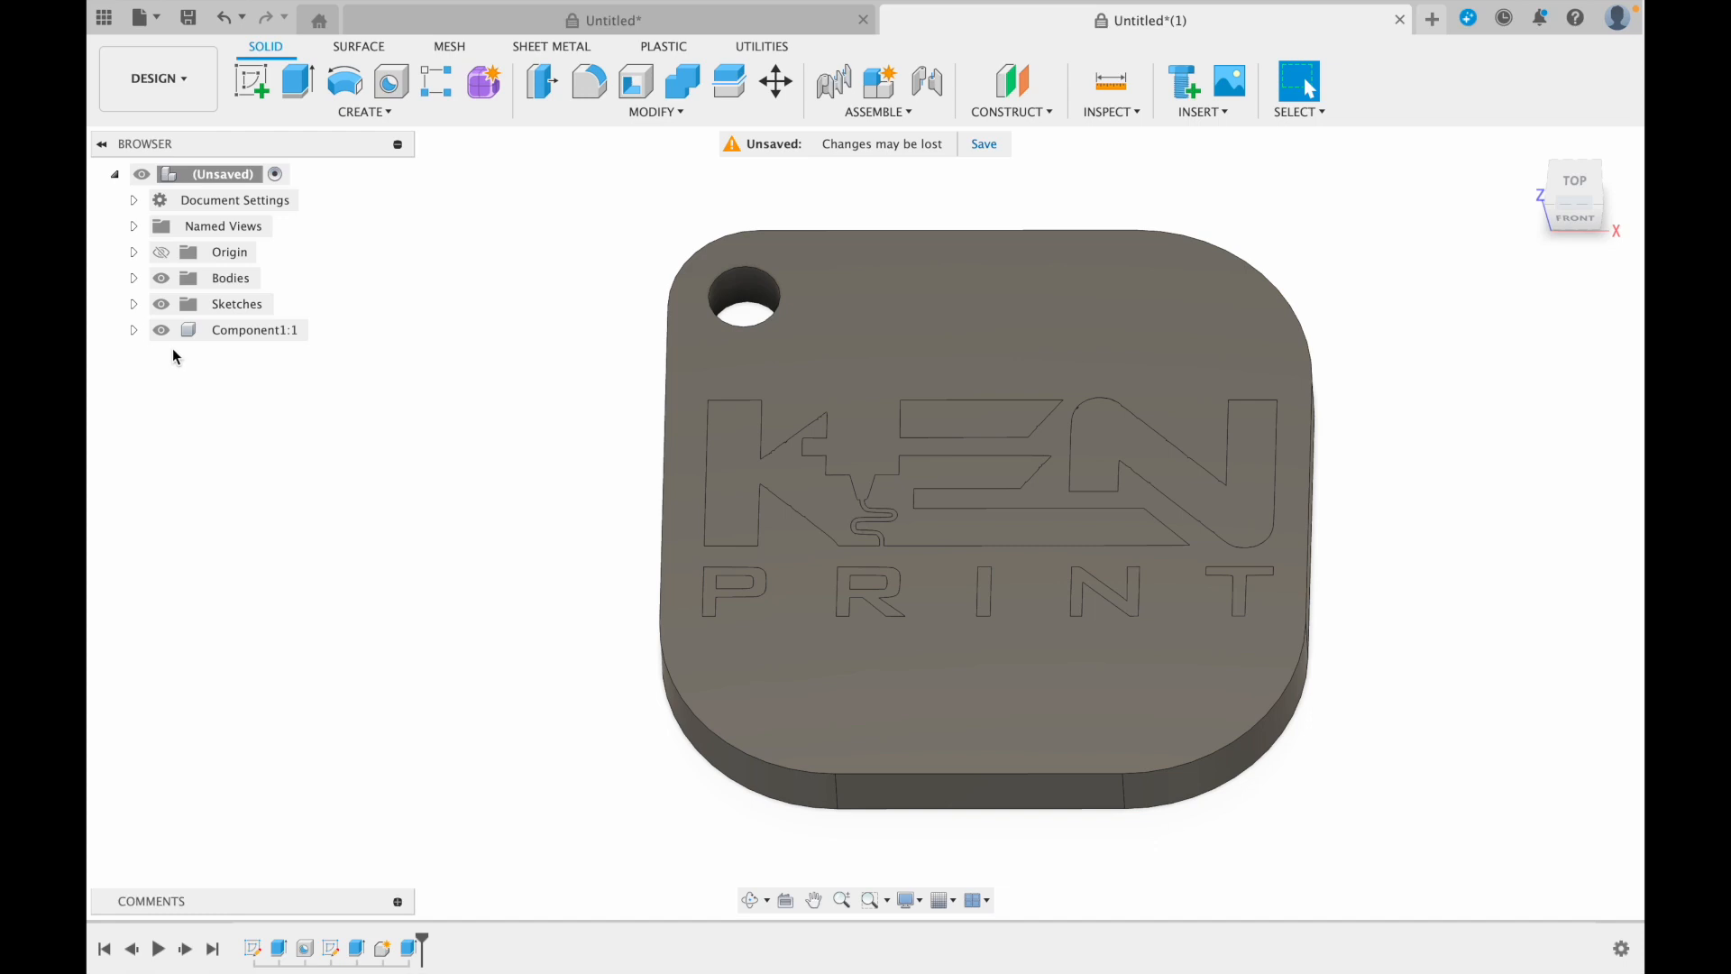
# Inspect the lettering and the engraved tag separately by toggling the visibility of the bodies and the new component
pyautogui.click(163, 285)
pyautogui.click(161, 278)
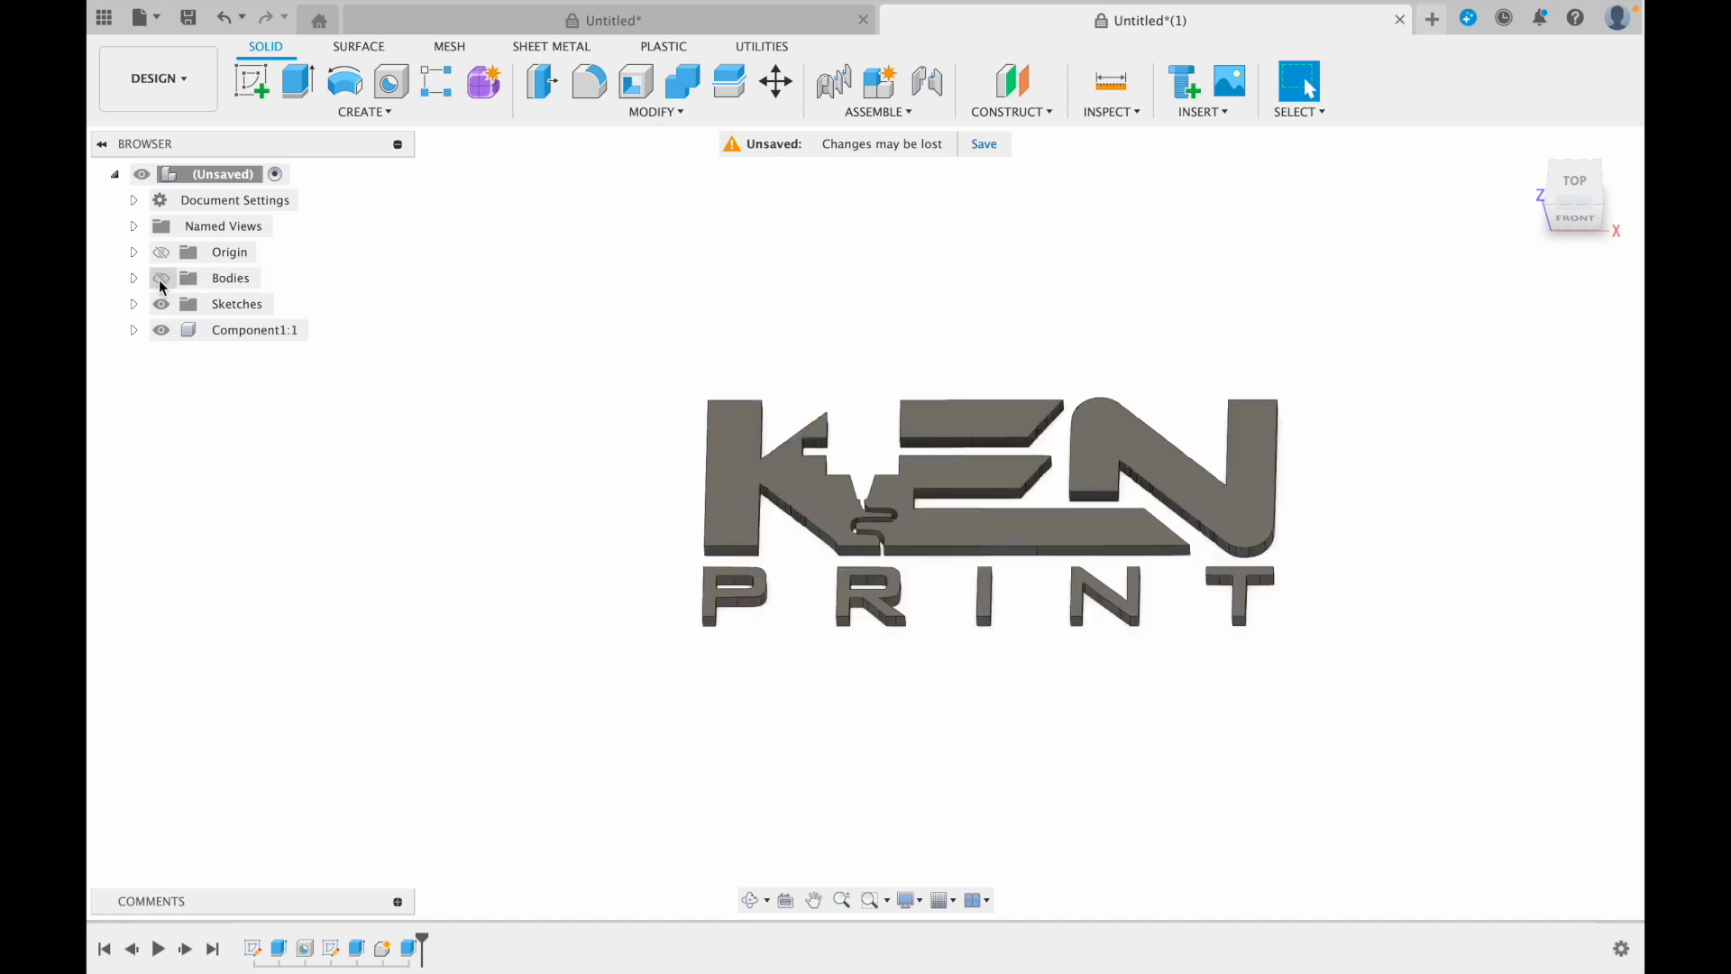
pyautogui.click(162, 278)
pyautogui.click(161, 331)
pyautogui.click(163, 331)
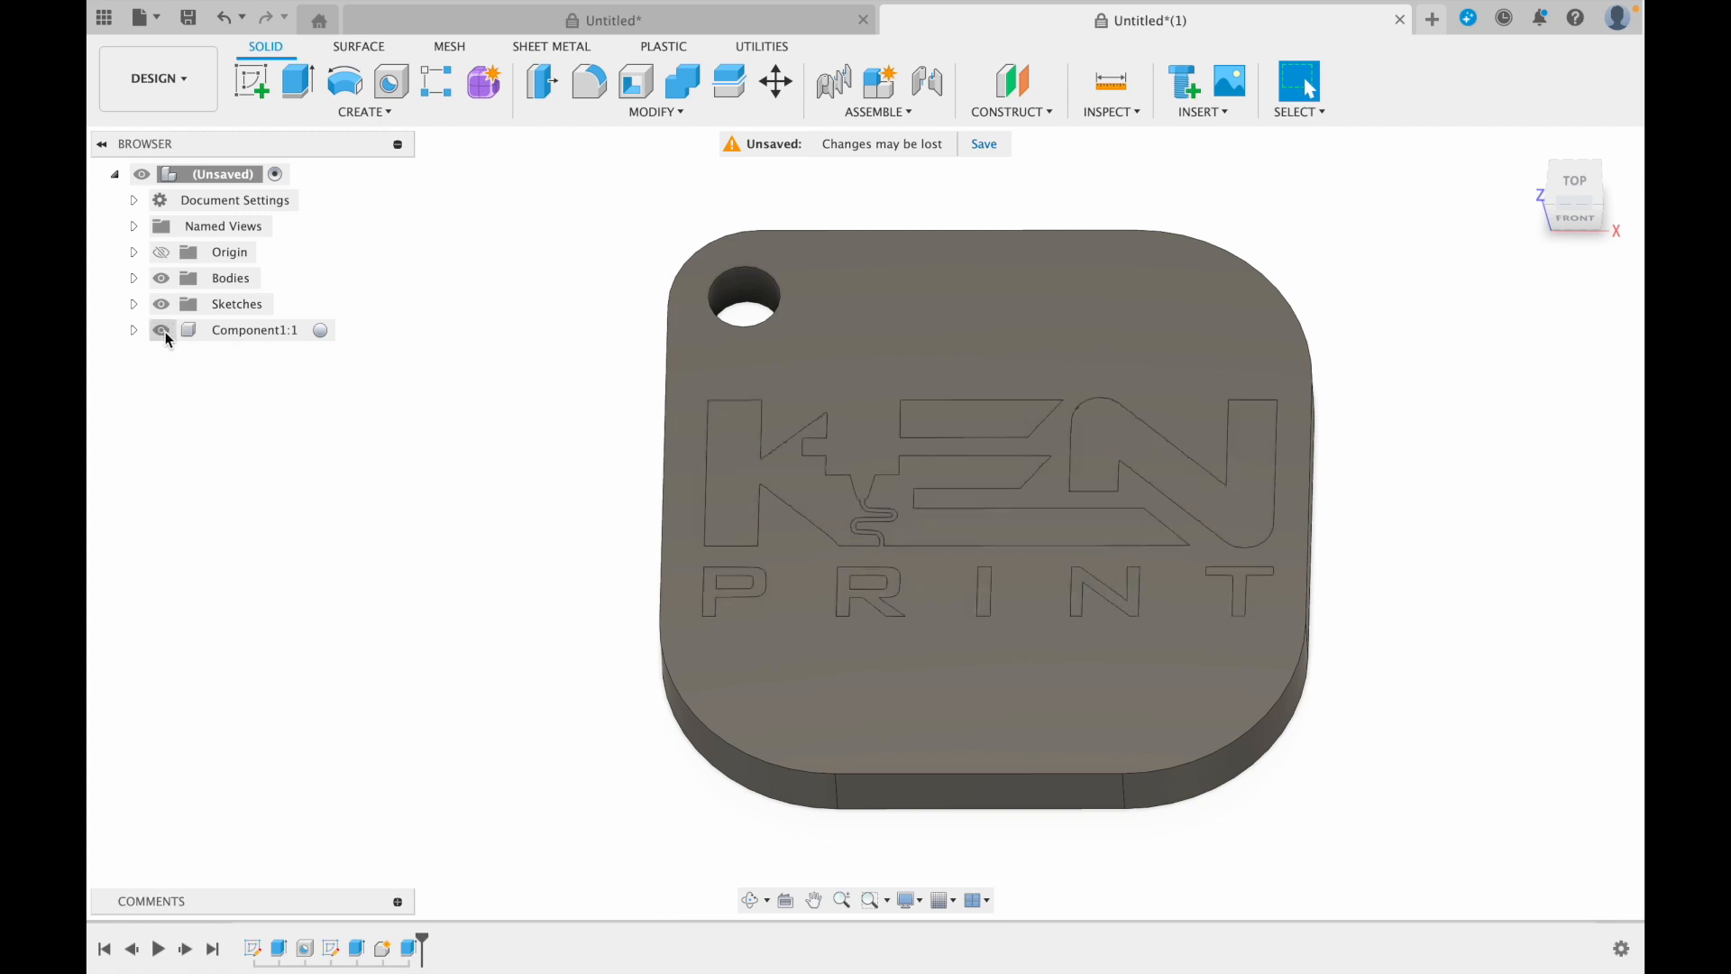
# Hide the lettering component and export the engraved tag as a STEP file named "kenprint keychain blank"
pyautogui.click(164, 332)
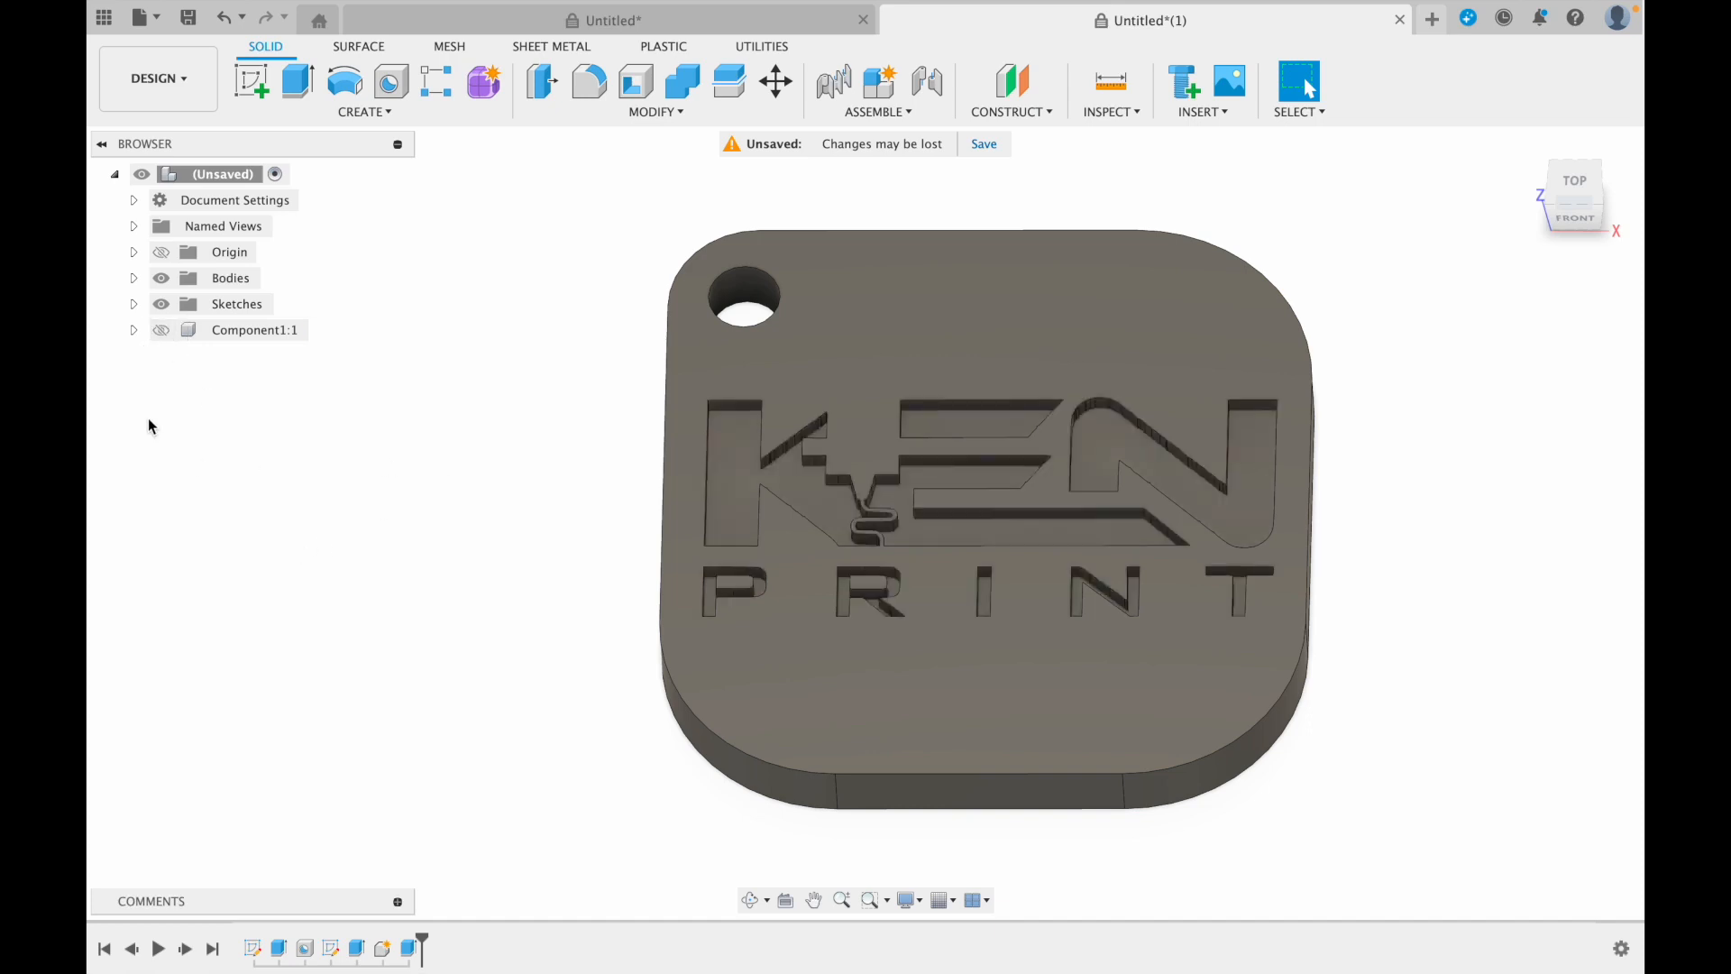
pyautogui.click(141, 17)
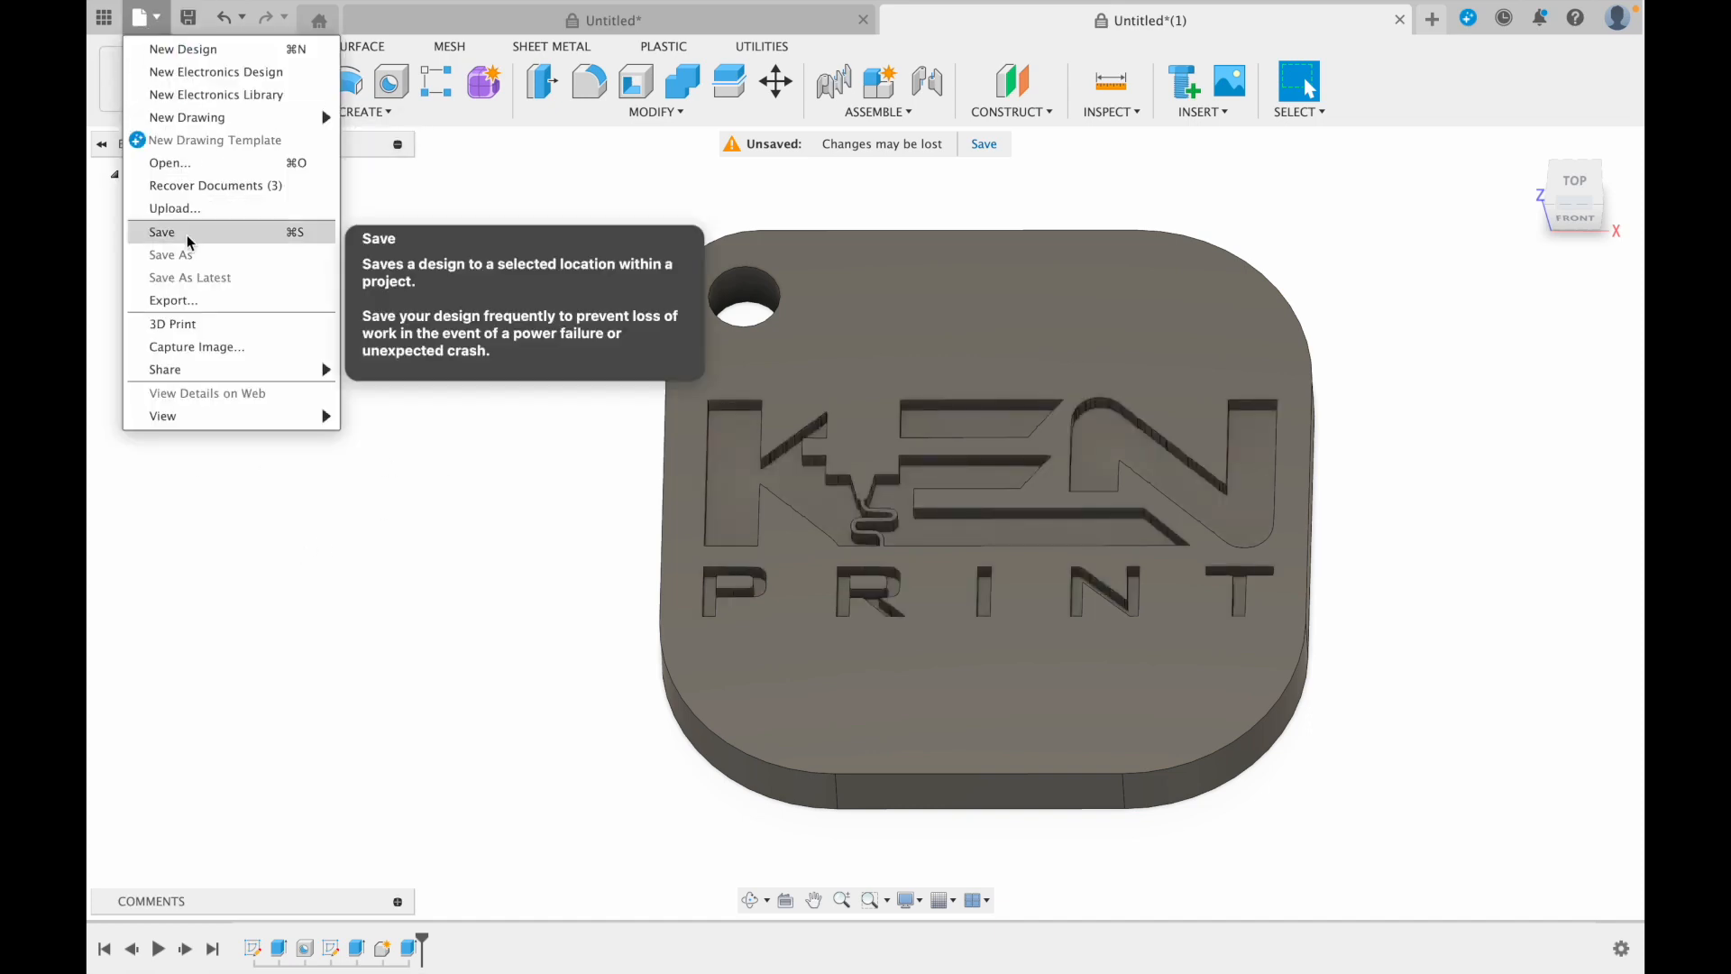
pyautogui.click(184, 300)
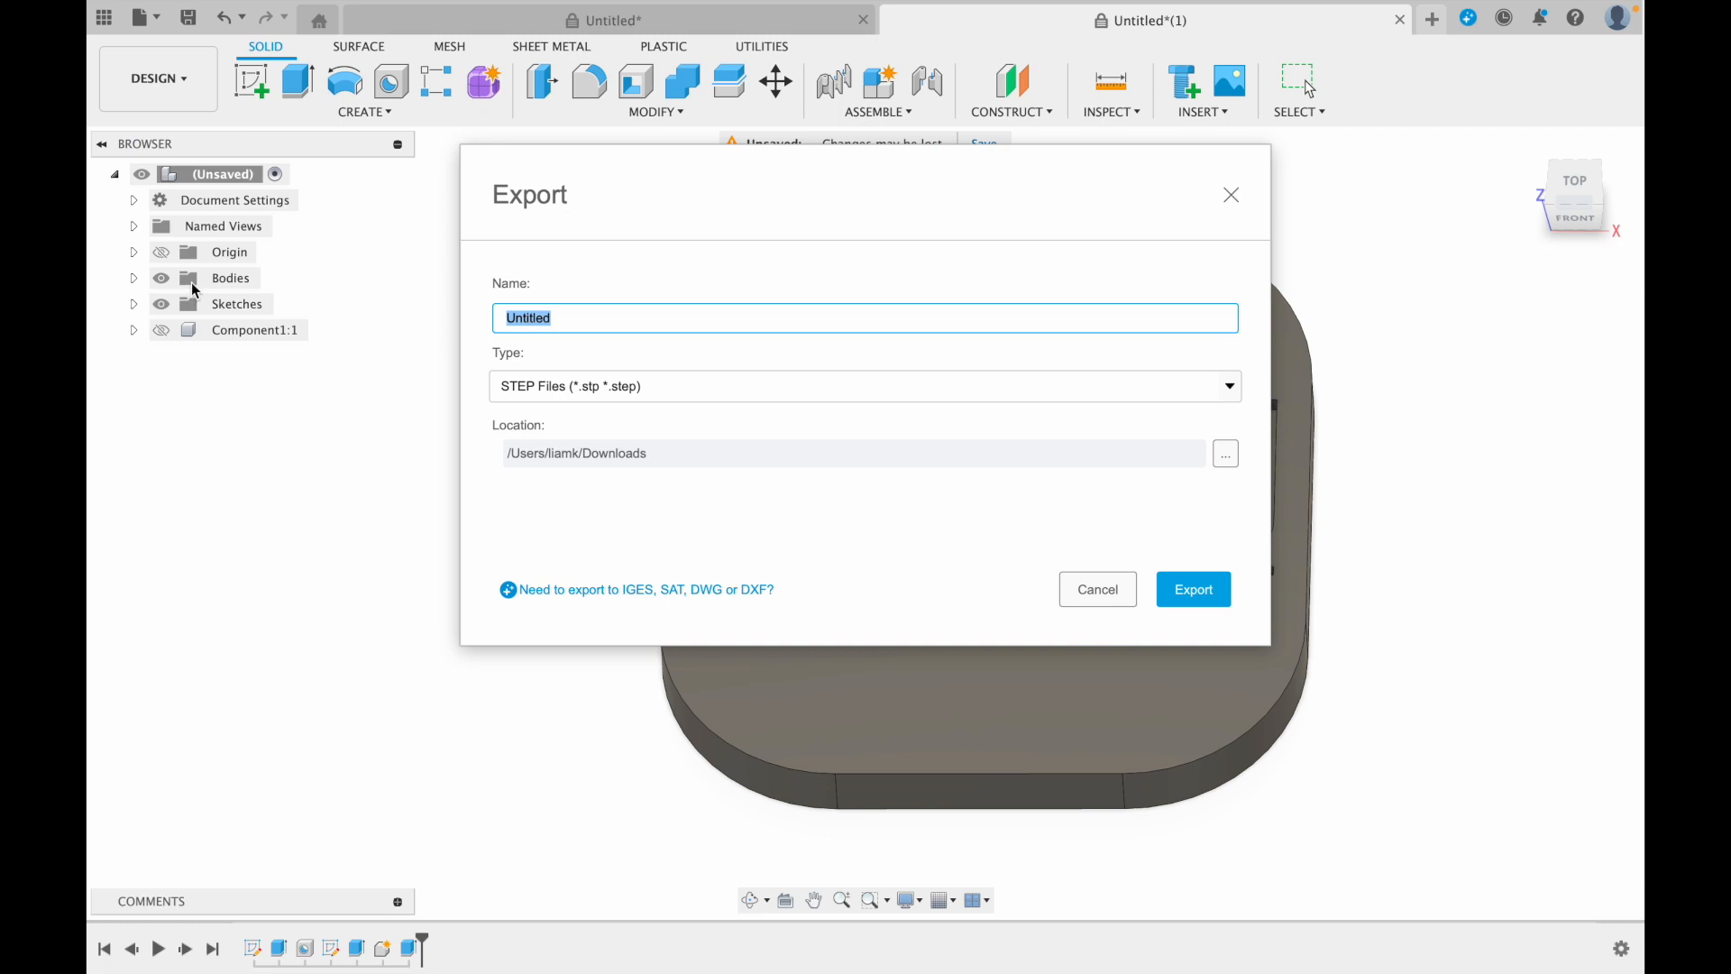
pyautogui.press('BackSpace')
pyautogui.write('kenprint keychain blank')
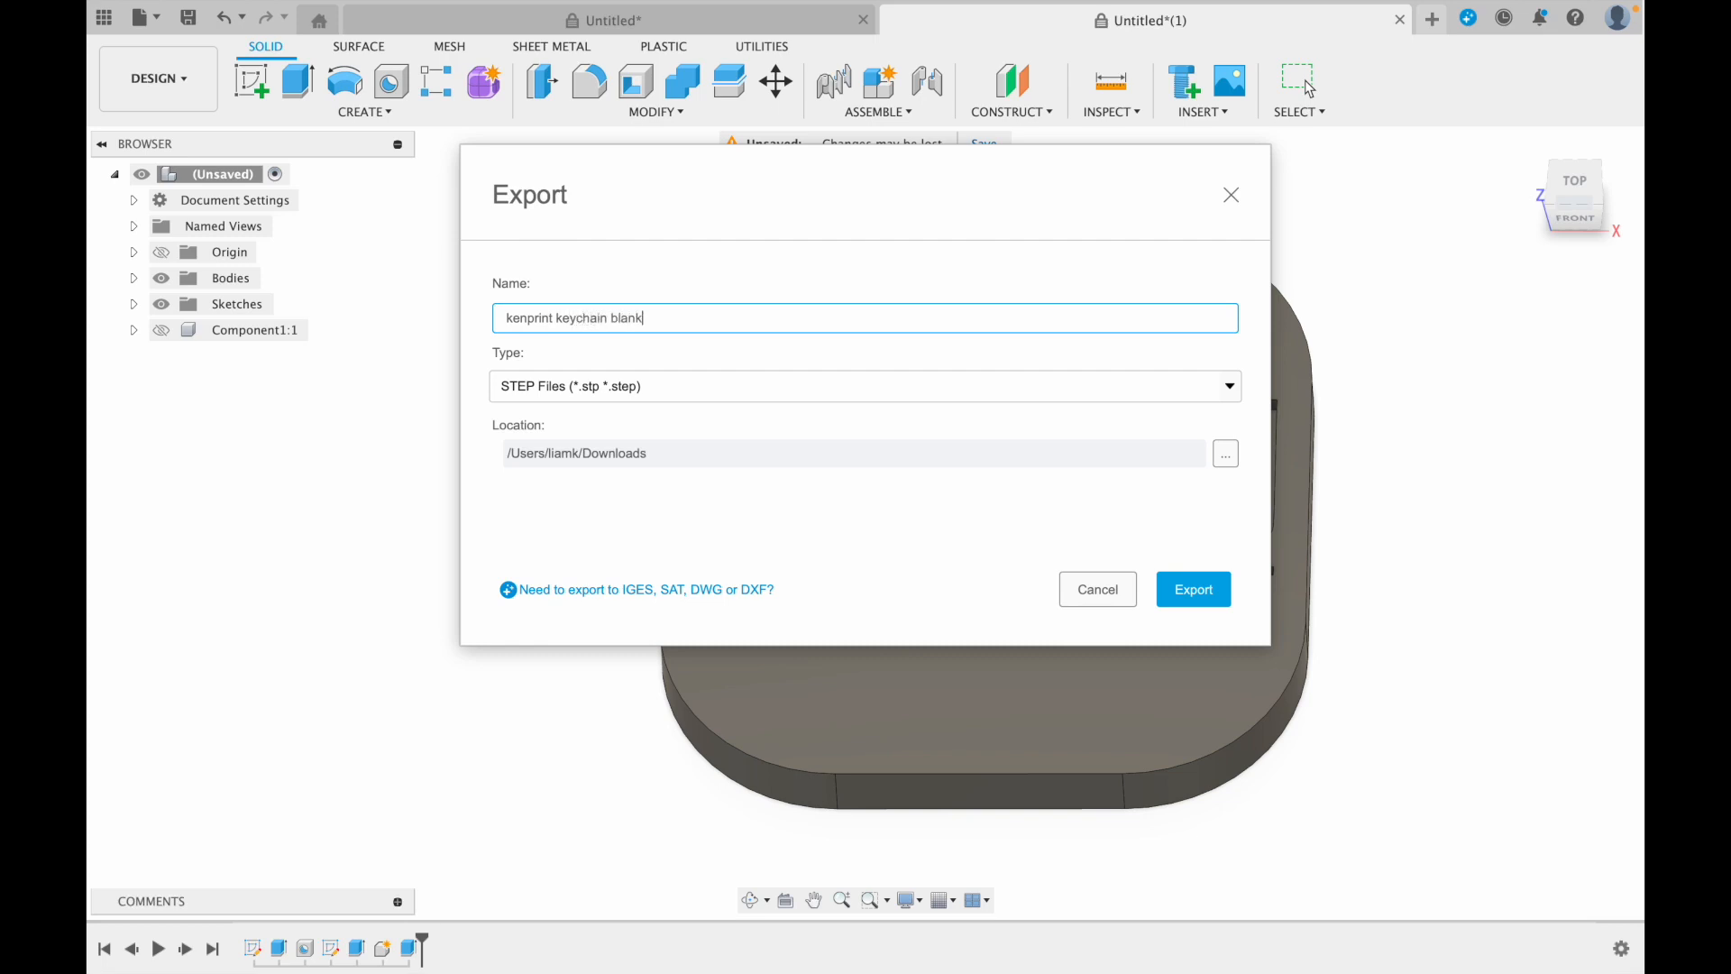
pyautogui.click(1214, 602)
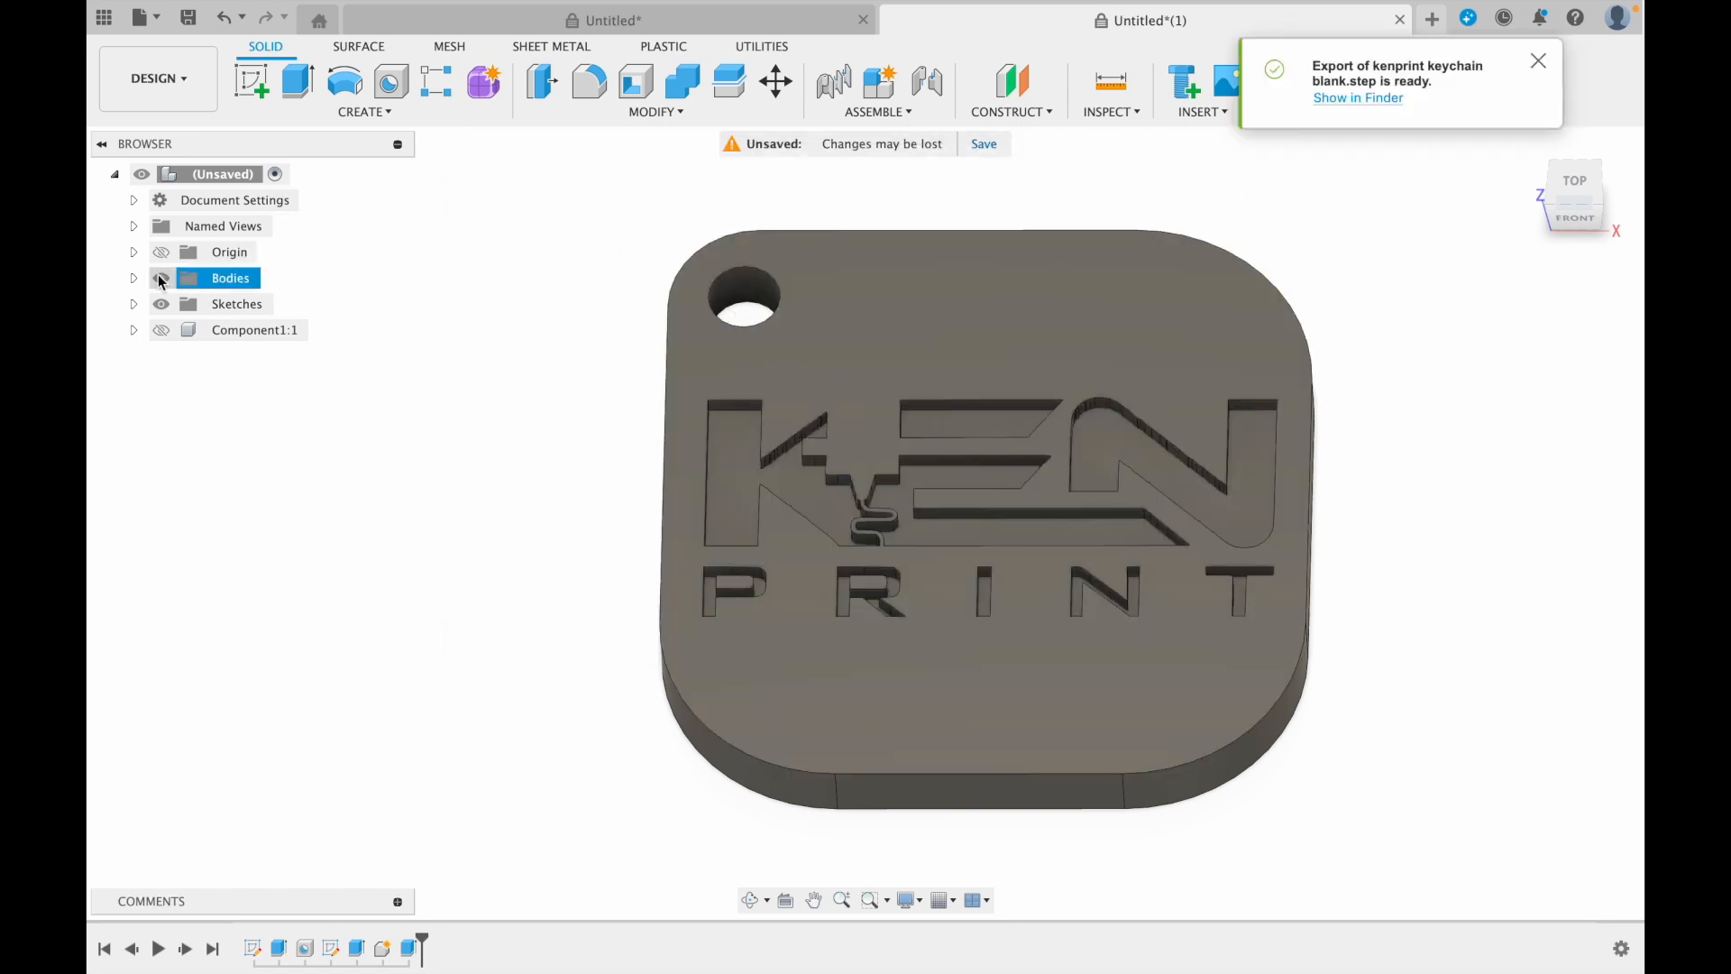
# Hide the tag body, show the lettering component, and export it as a STEP file named "kenprint keychain text"
pyautogui.click(161, 278)
pyautogui.click(160, 330)
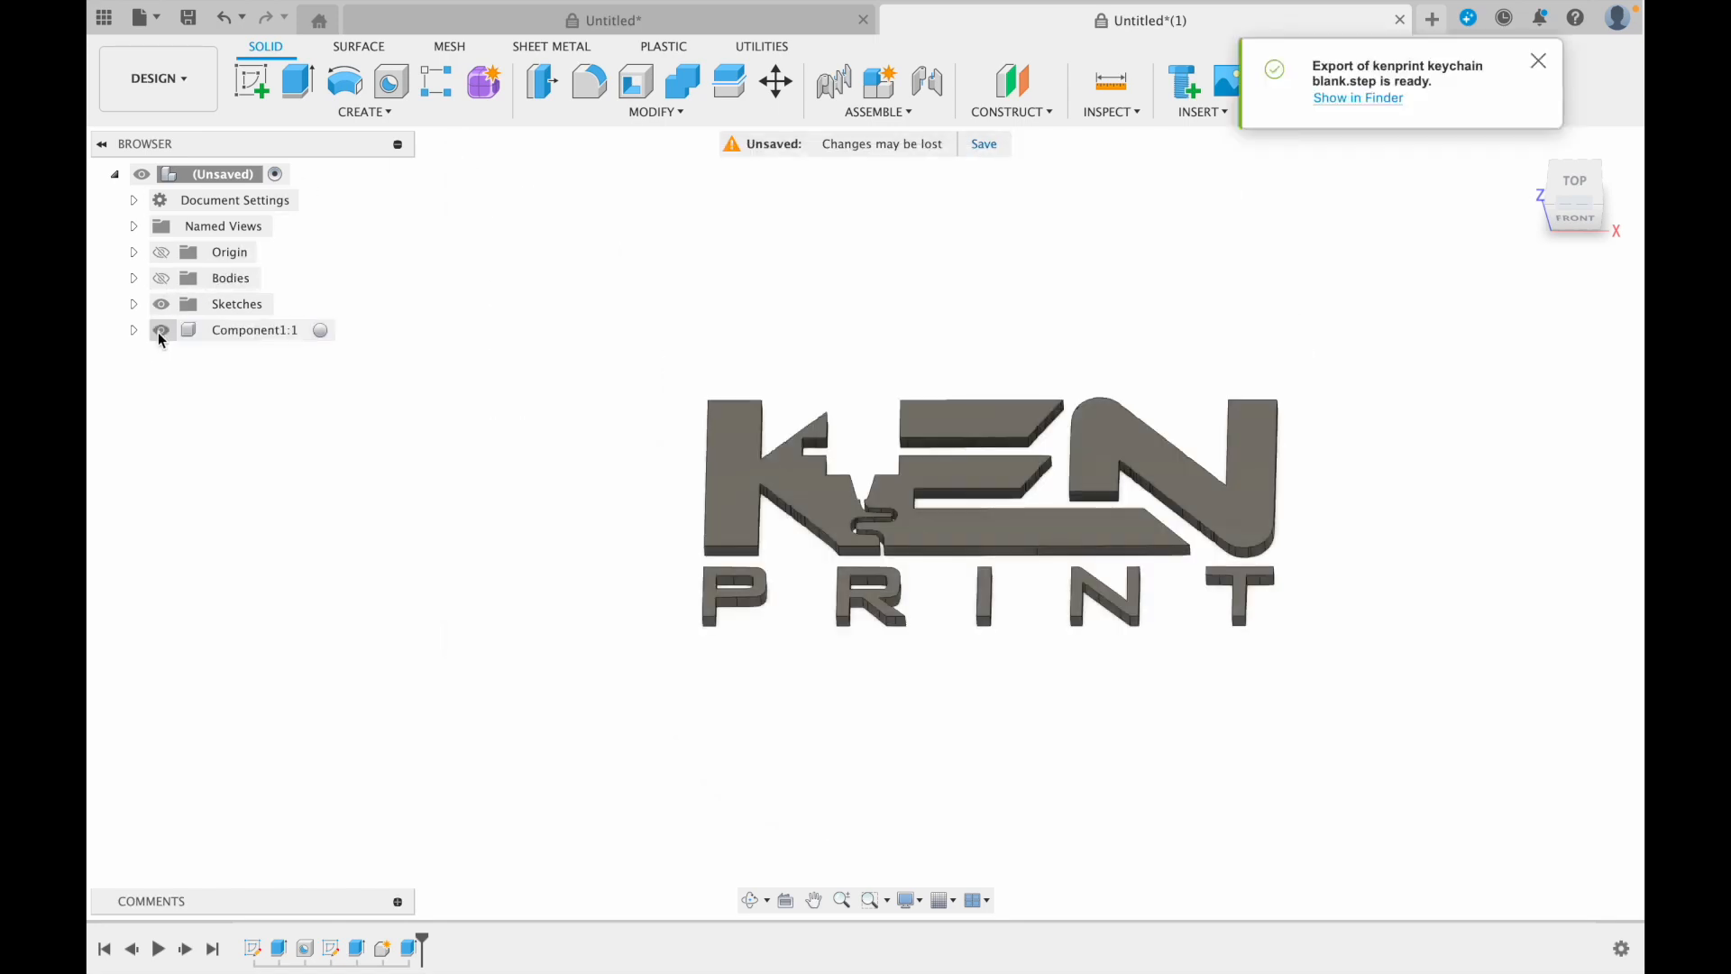
pyautogui.click(143, 18)
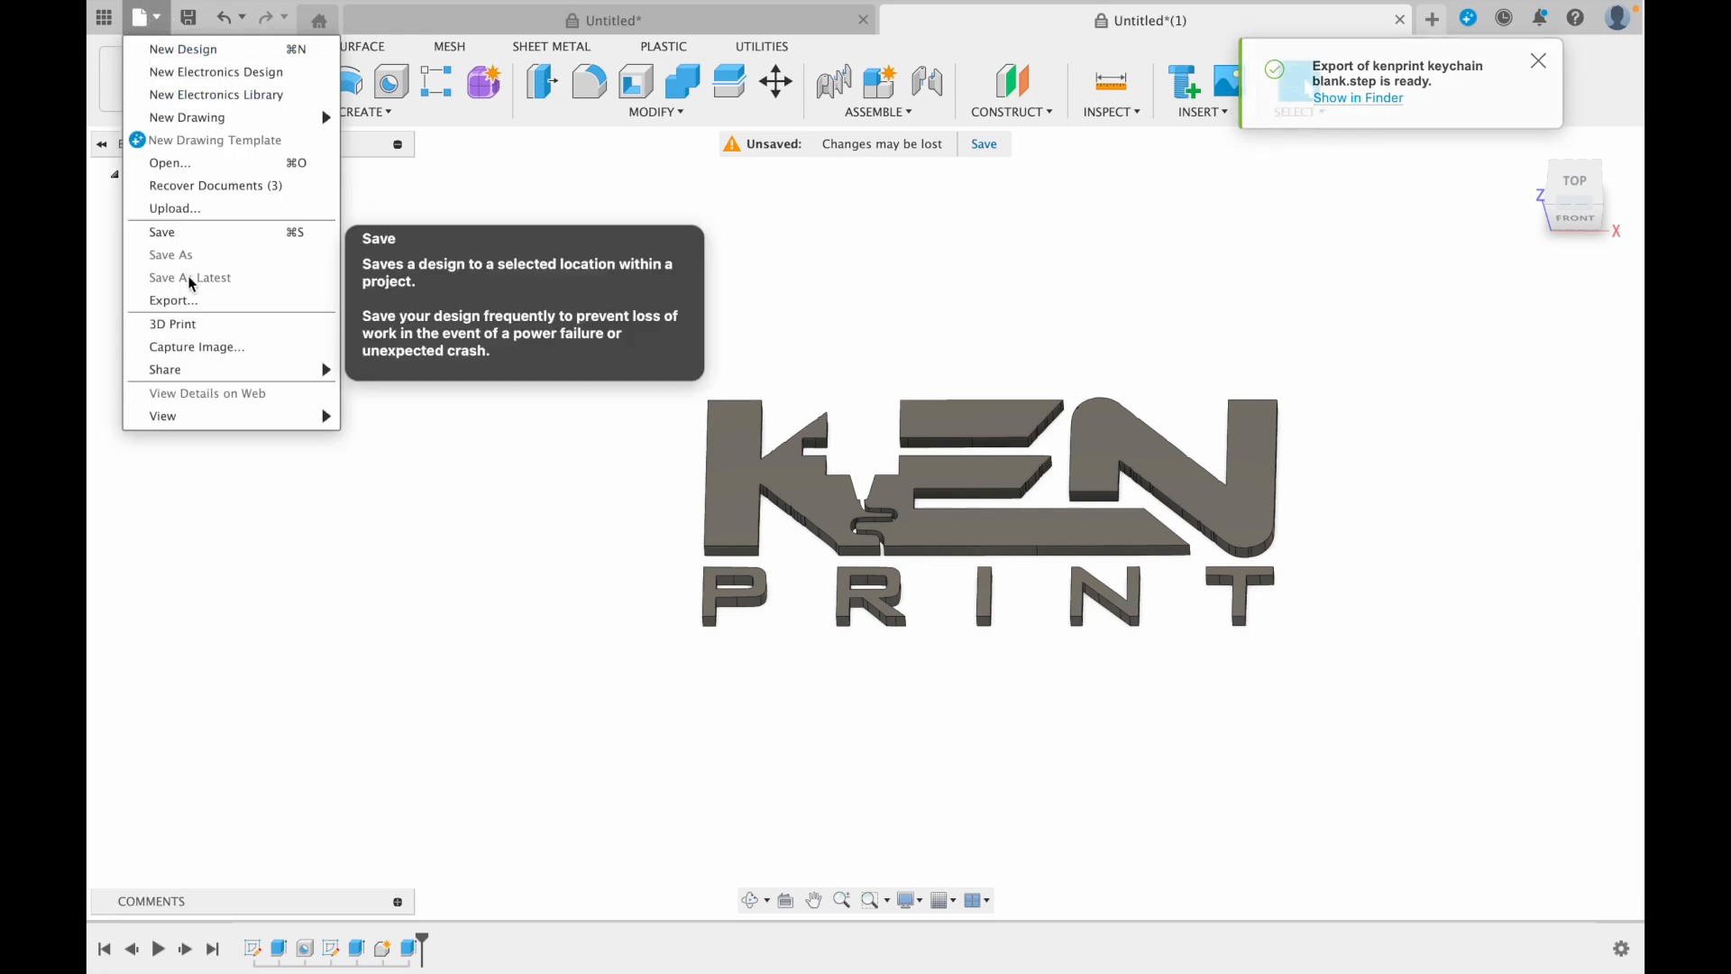
pyautogui.click(184, 301)
pyautogui.press('BackSpace')
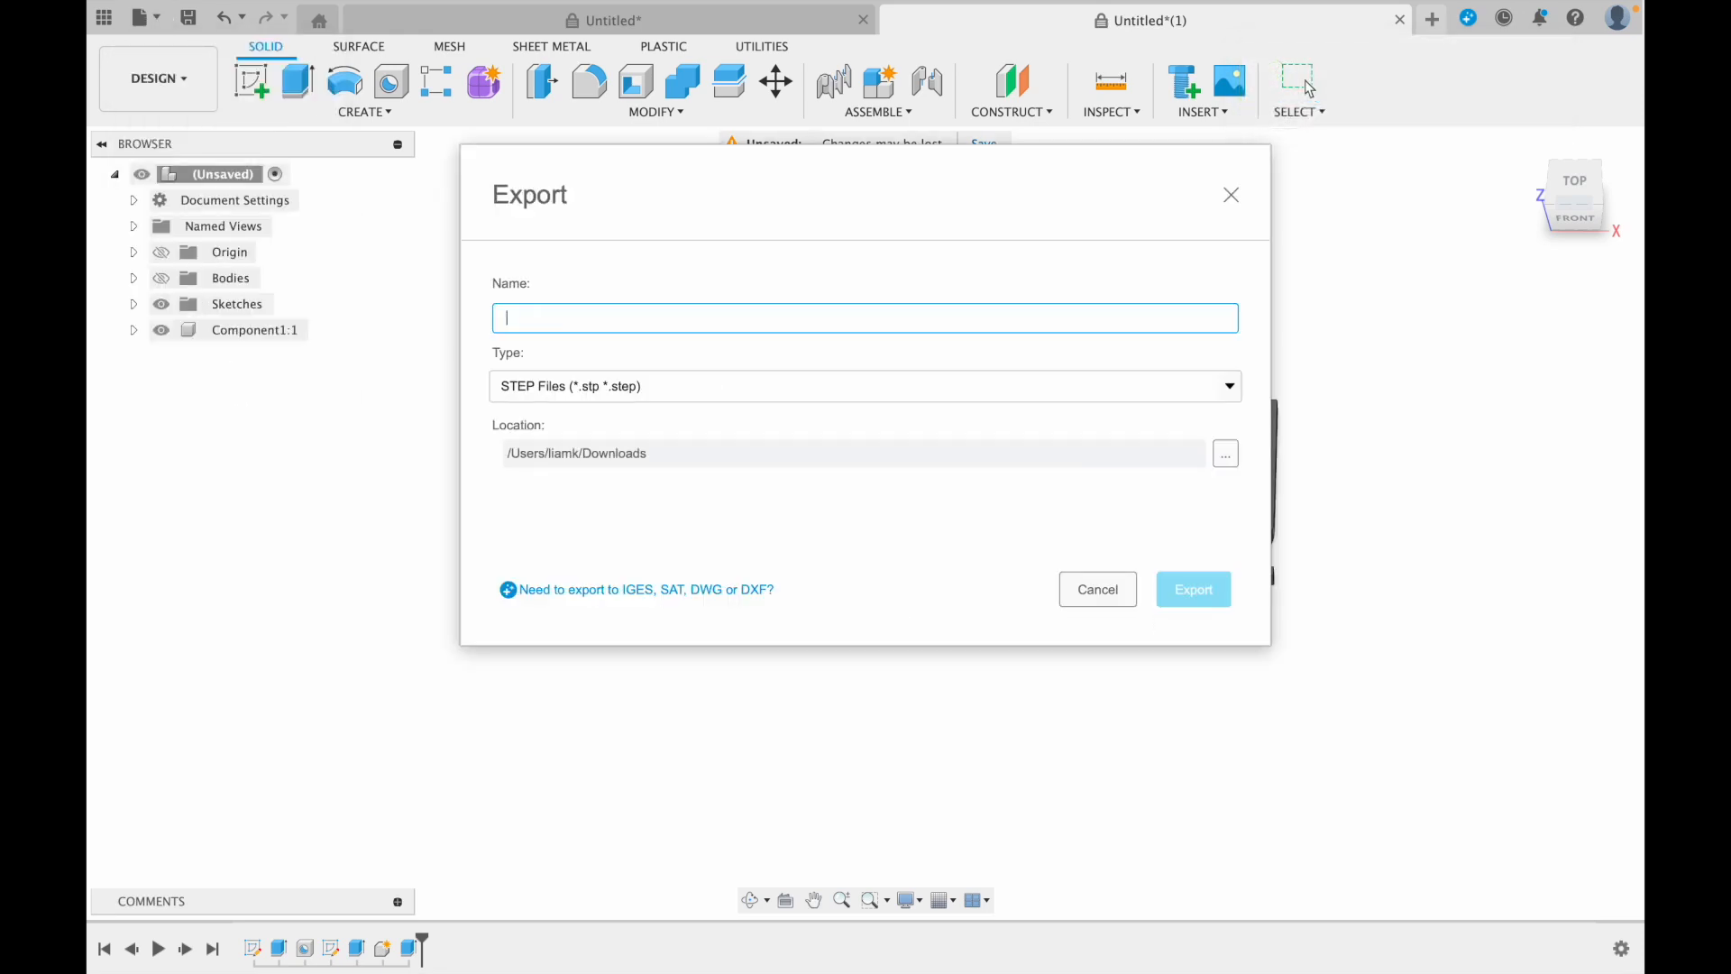
pyautogui.write('kenprint keychain text')
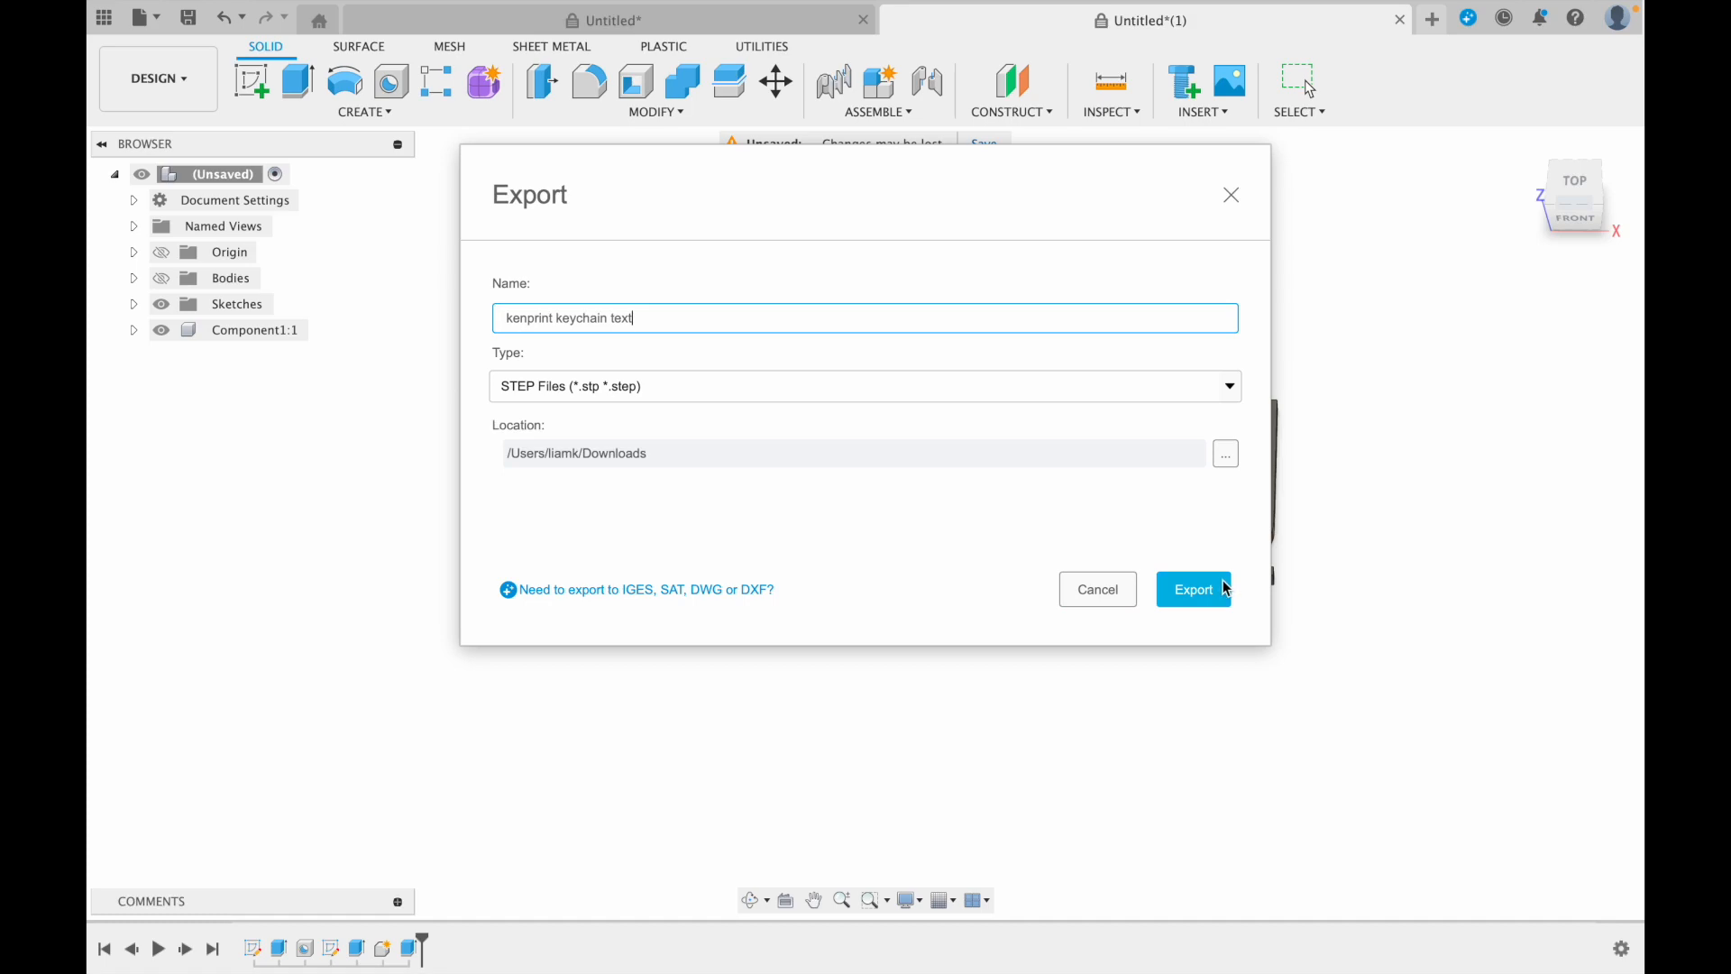
pyautogui.click(1196, 596)
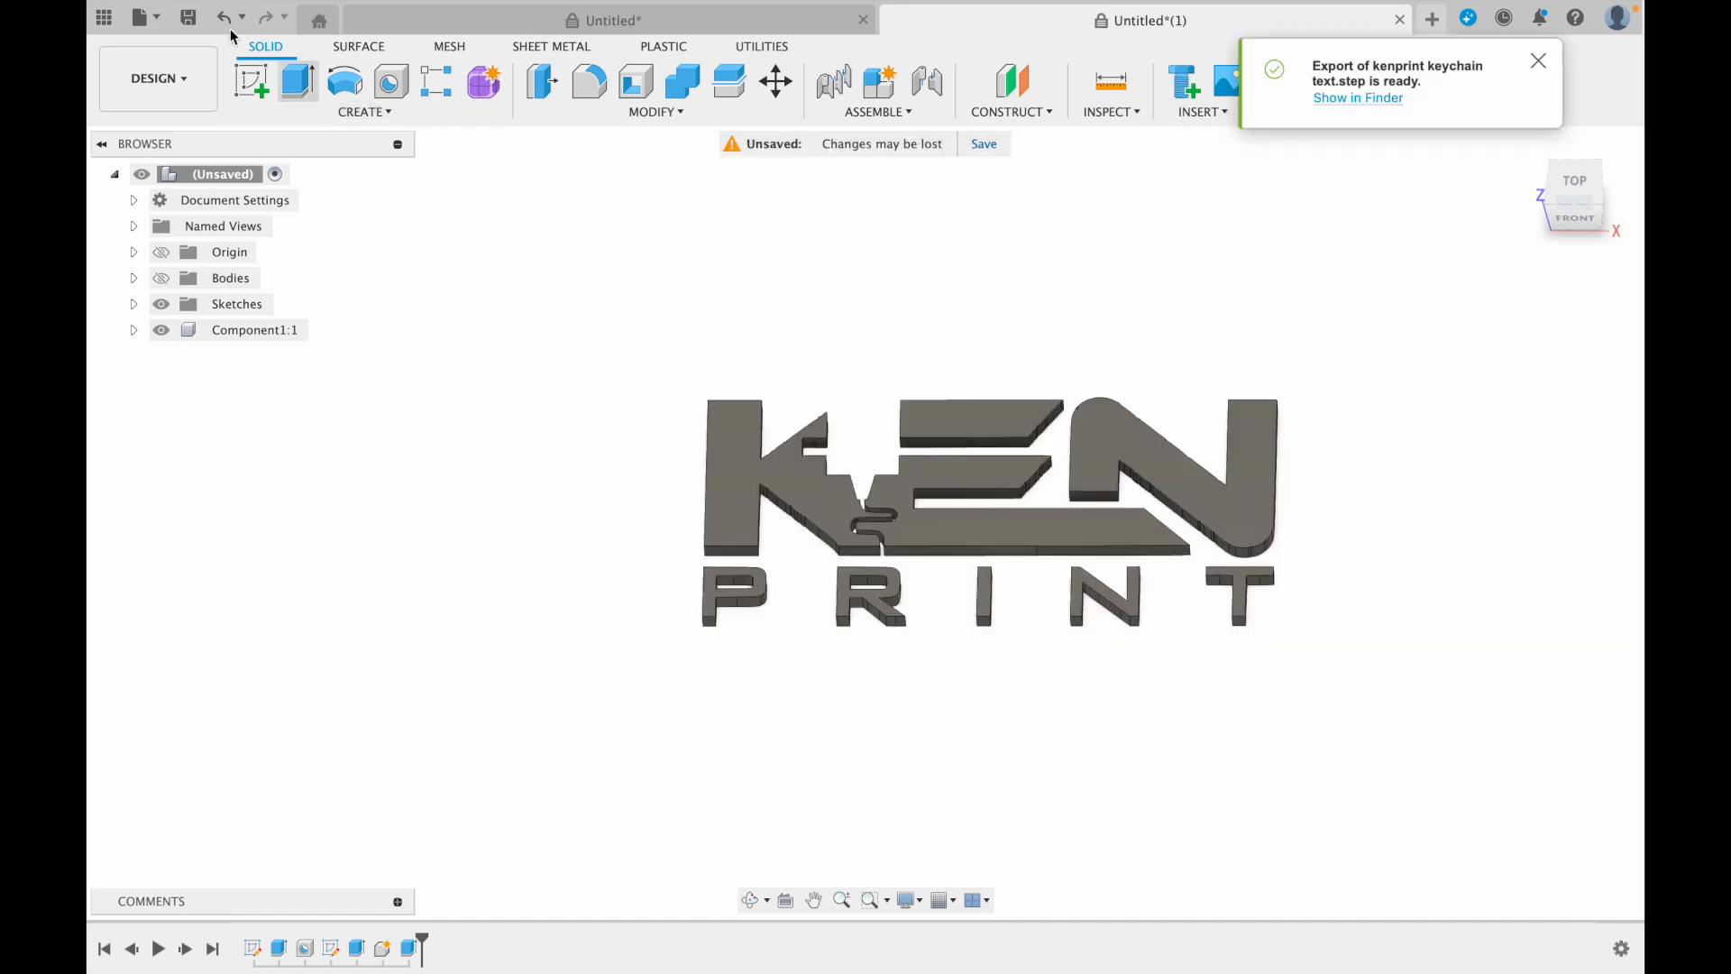
# Switch to Bambu Studio and import kenprint keychain blank.step and kenprint keychain text.step together as a single object with multiple parts
pyautogui.moveTo(140, 9)
pyautogui.click(145, 41)
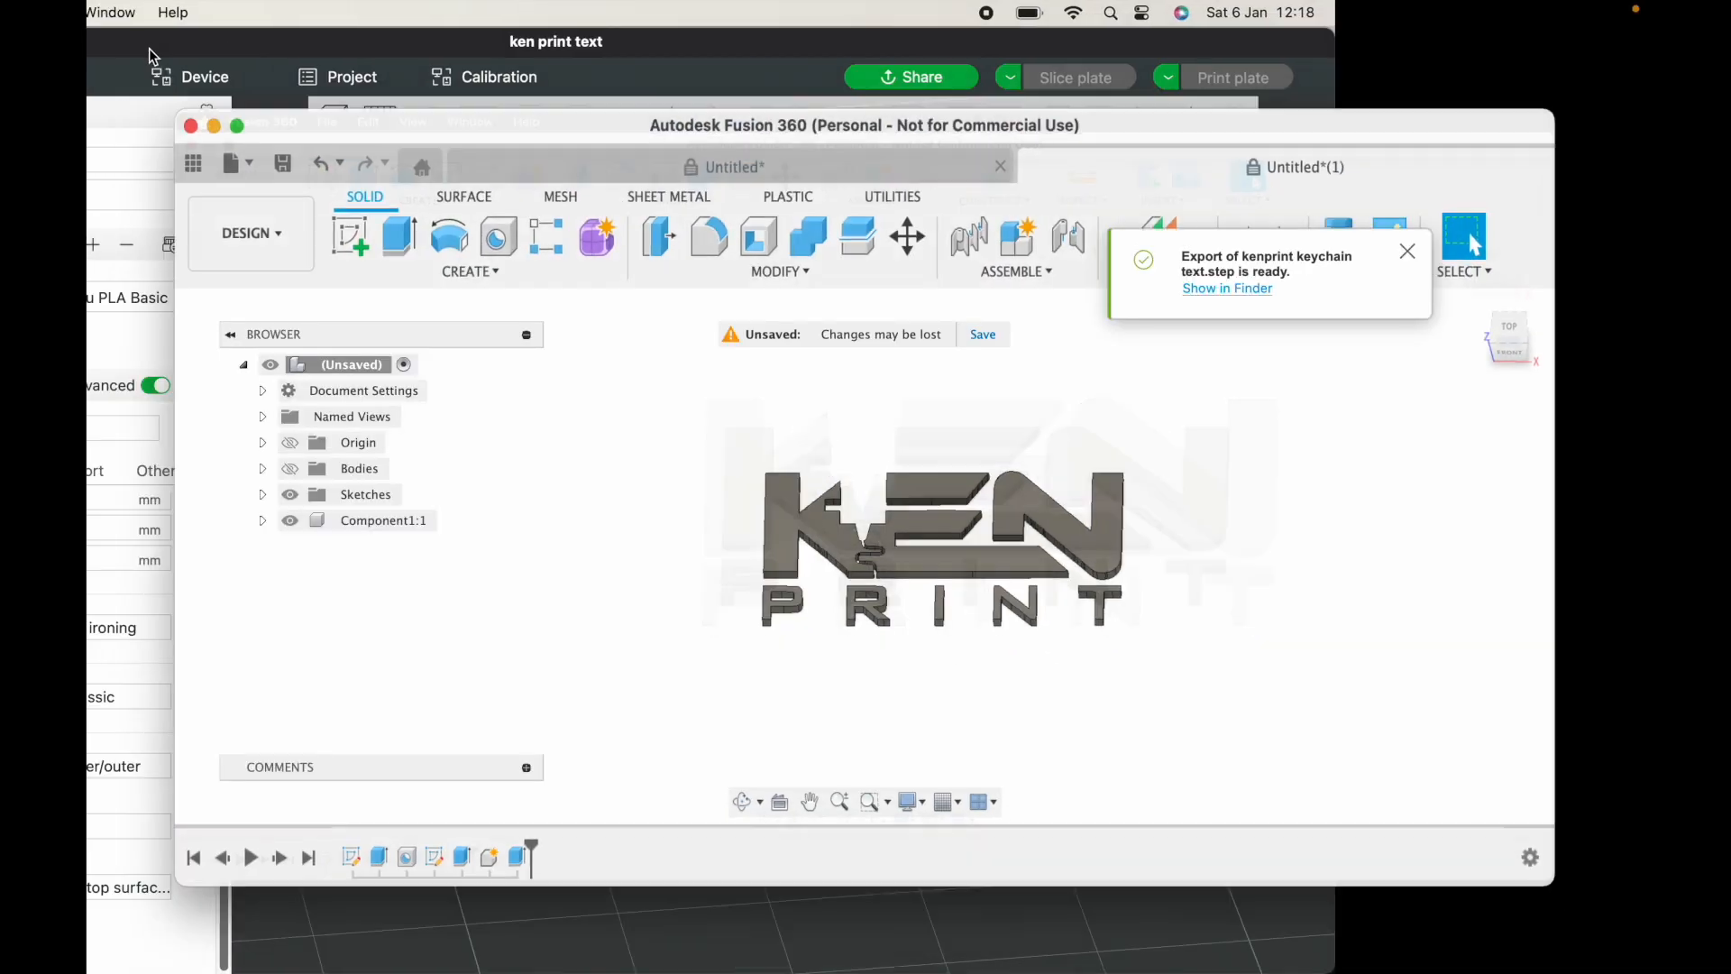
pyautogui.click(252, 178)
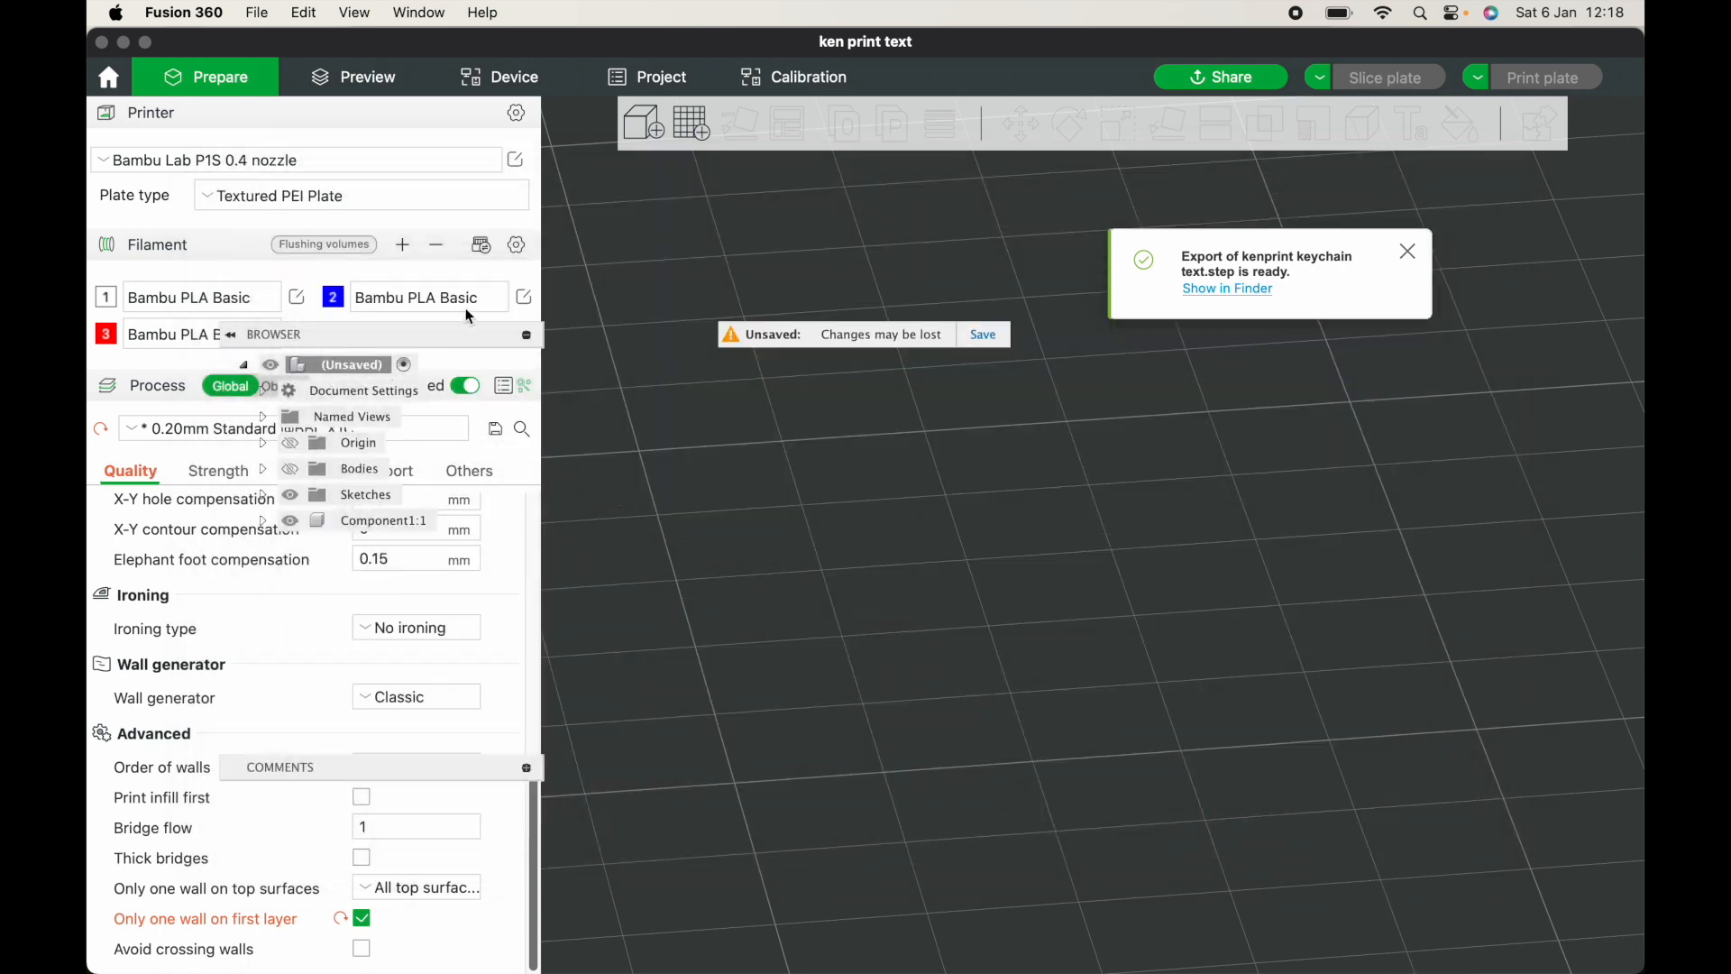
pyautogui.click(657, 134)
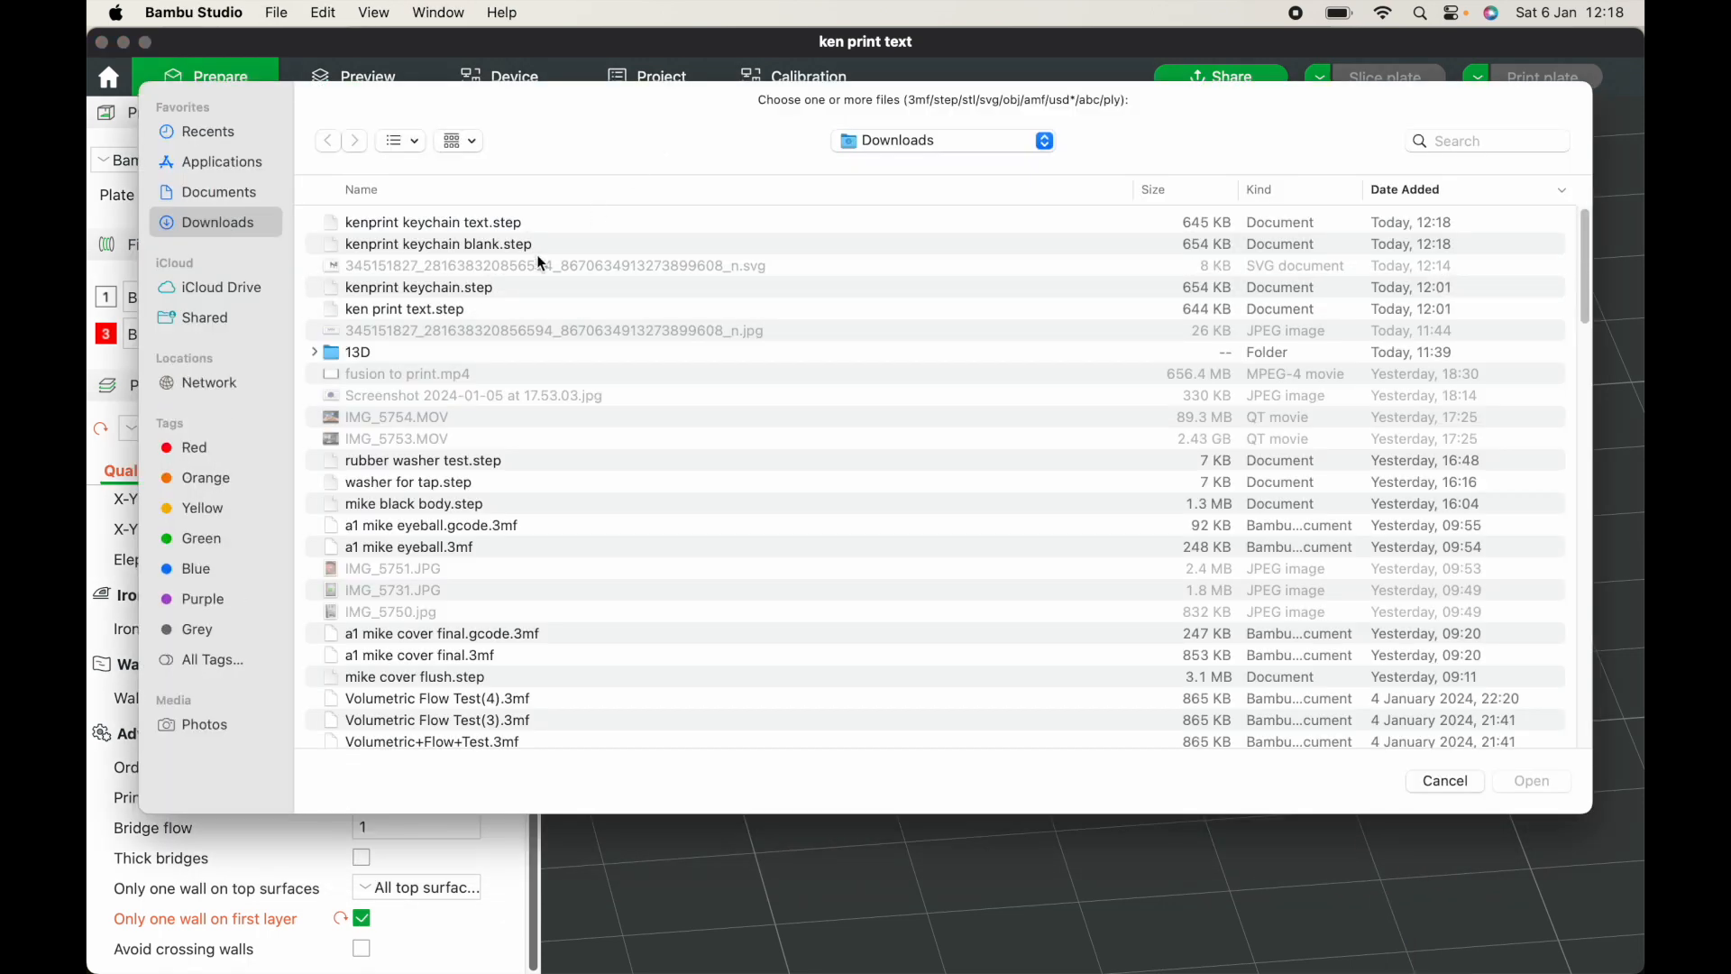
pyautogui.click(487, 243)
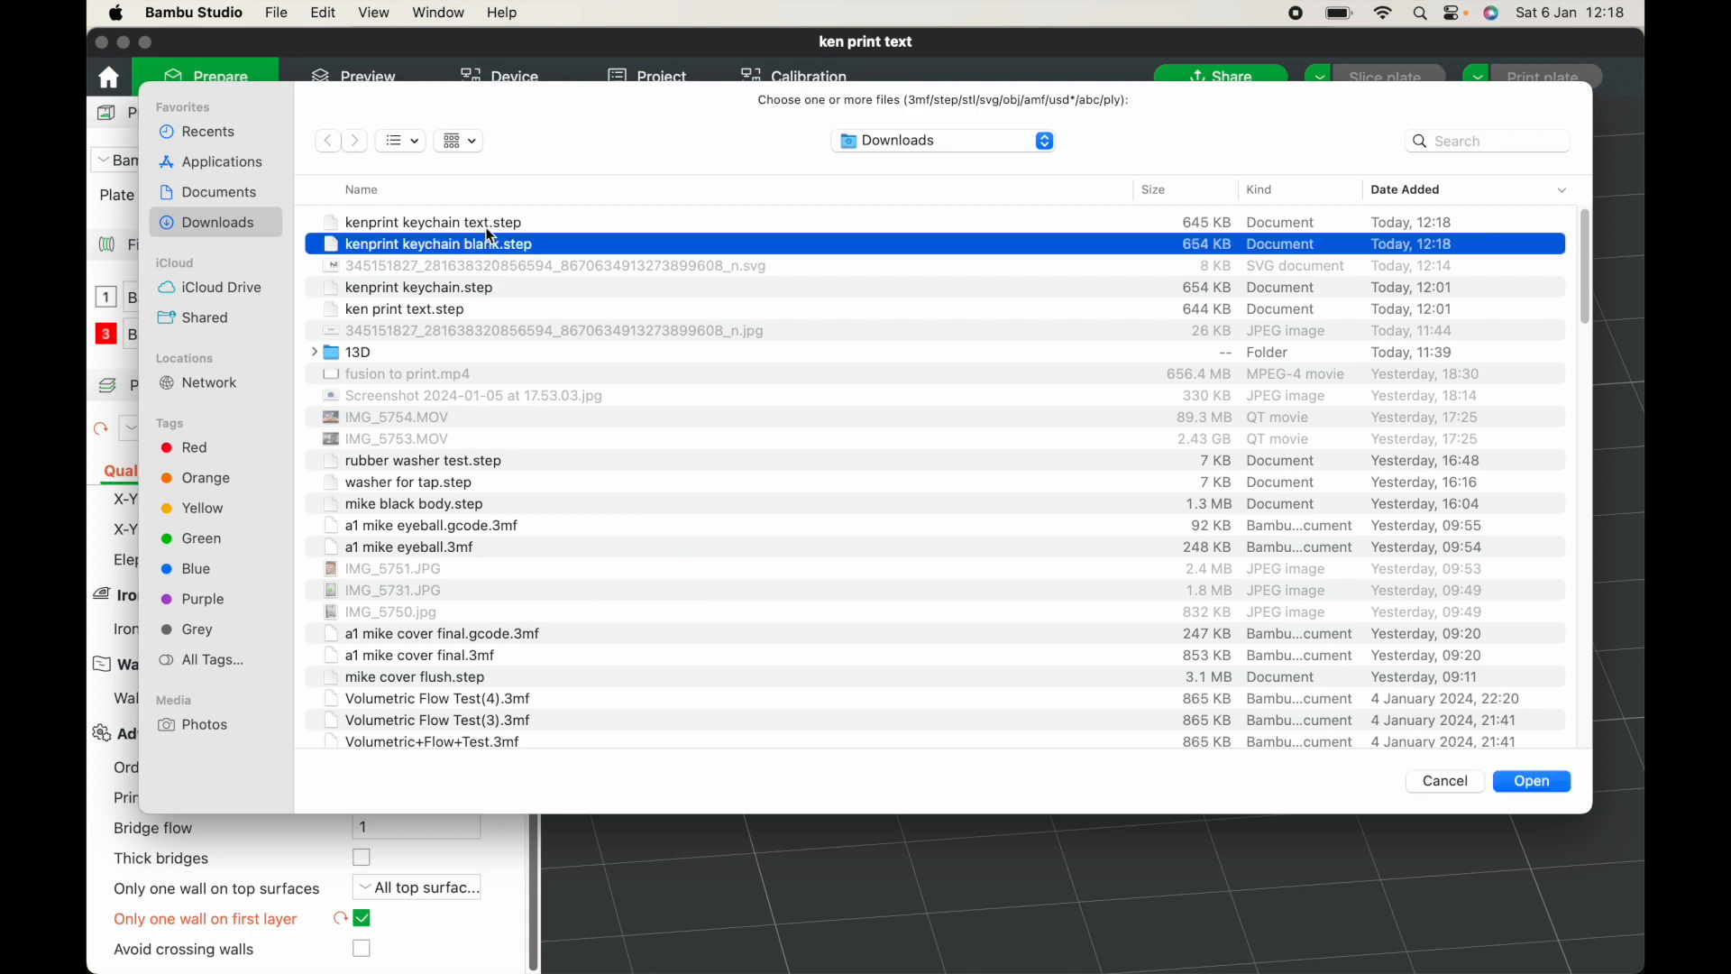
pyautogui.keyDown('shift'); pyautogui.click(492, 222); pyautogui.keyUp('shift')
pyautogui.click(1537, 783)
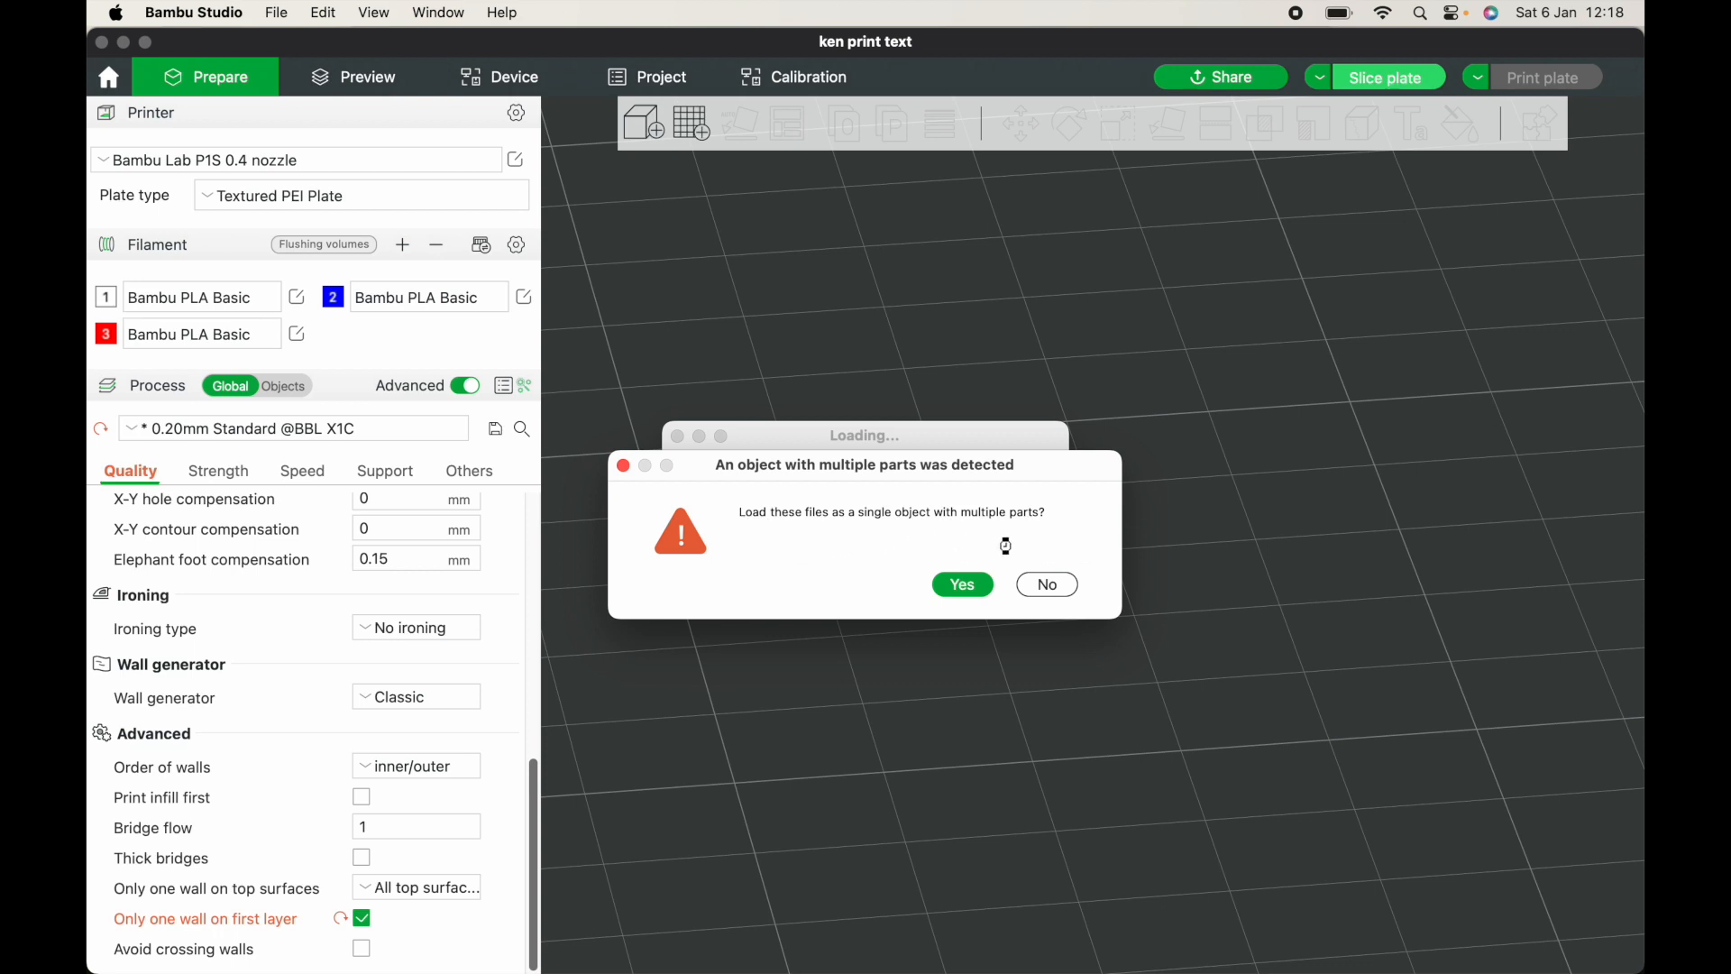
pyautogui.click(977, 587)
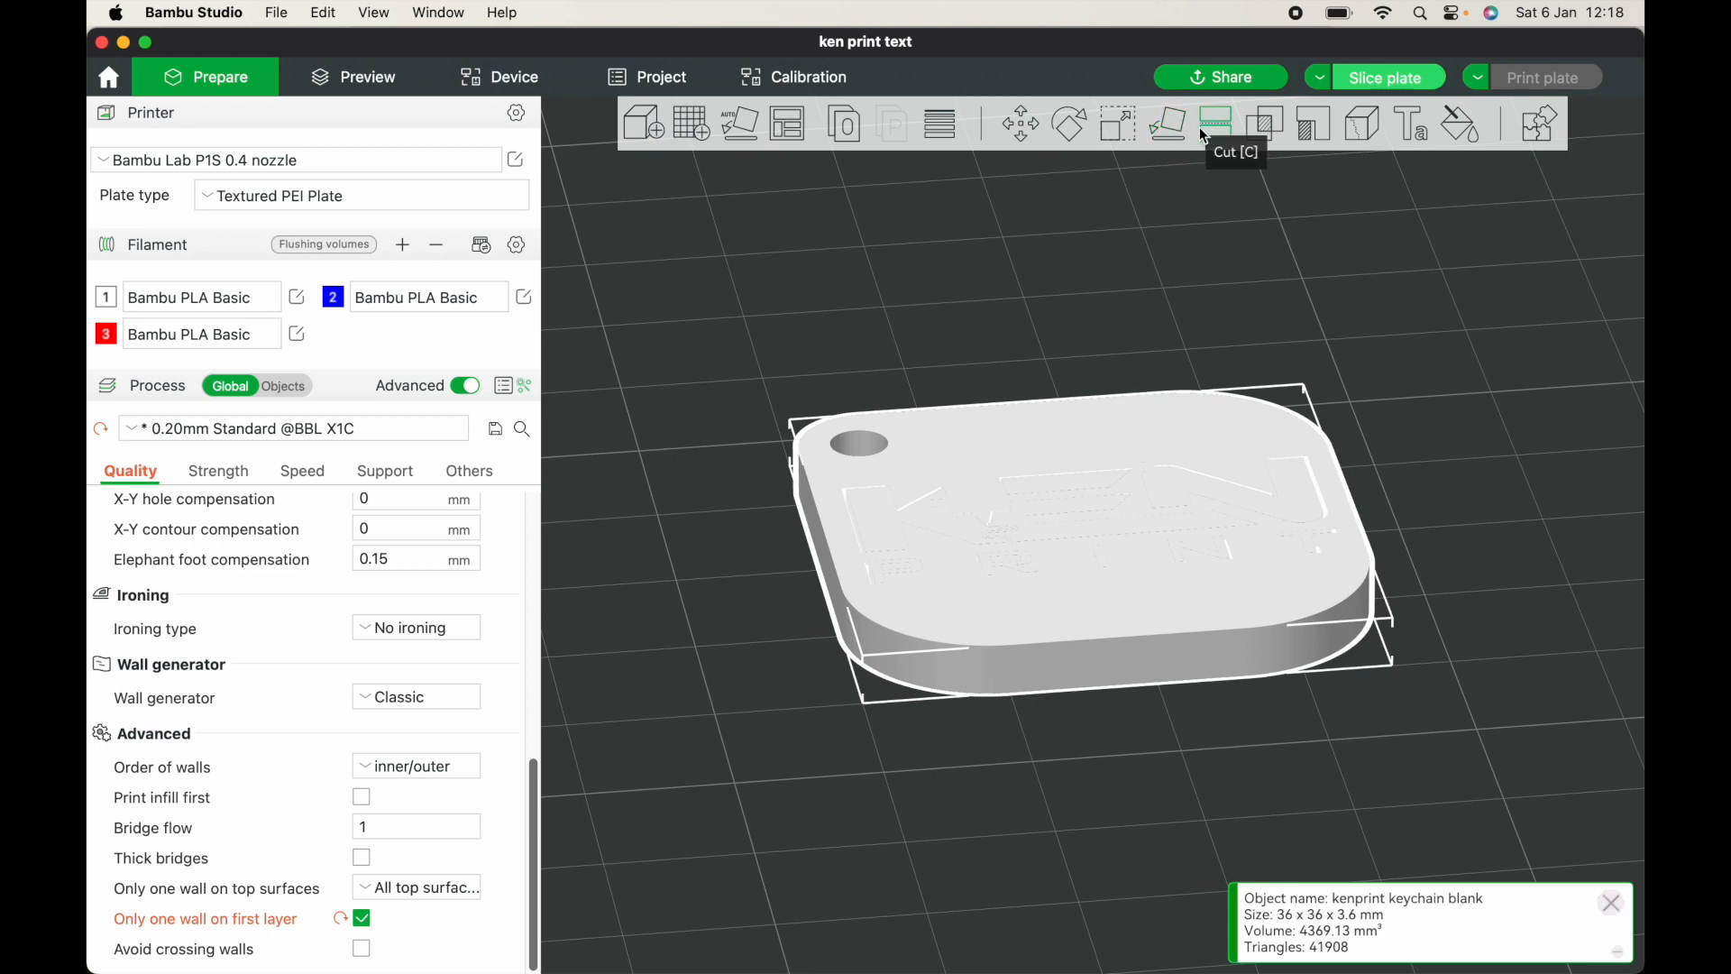
# Lay the keychain tag on its lettered face so the logo side rests flat on the build plate
pyautogui.click(1175, 126)
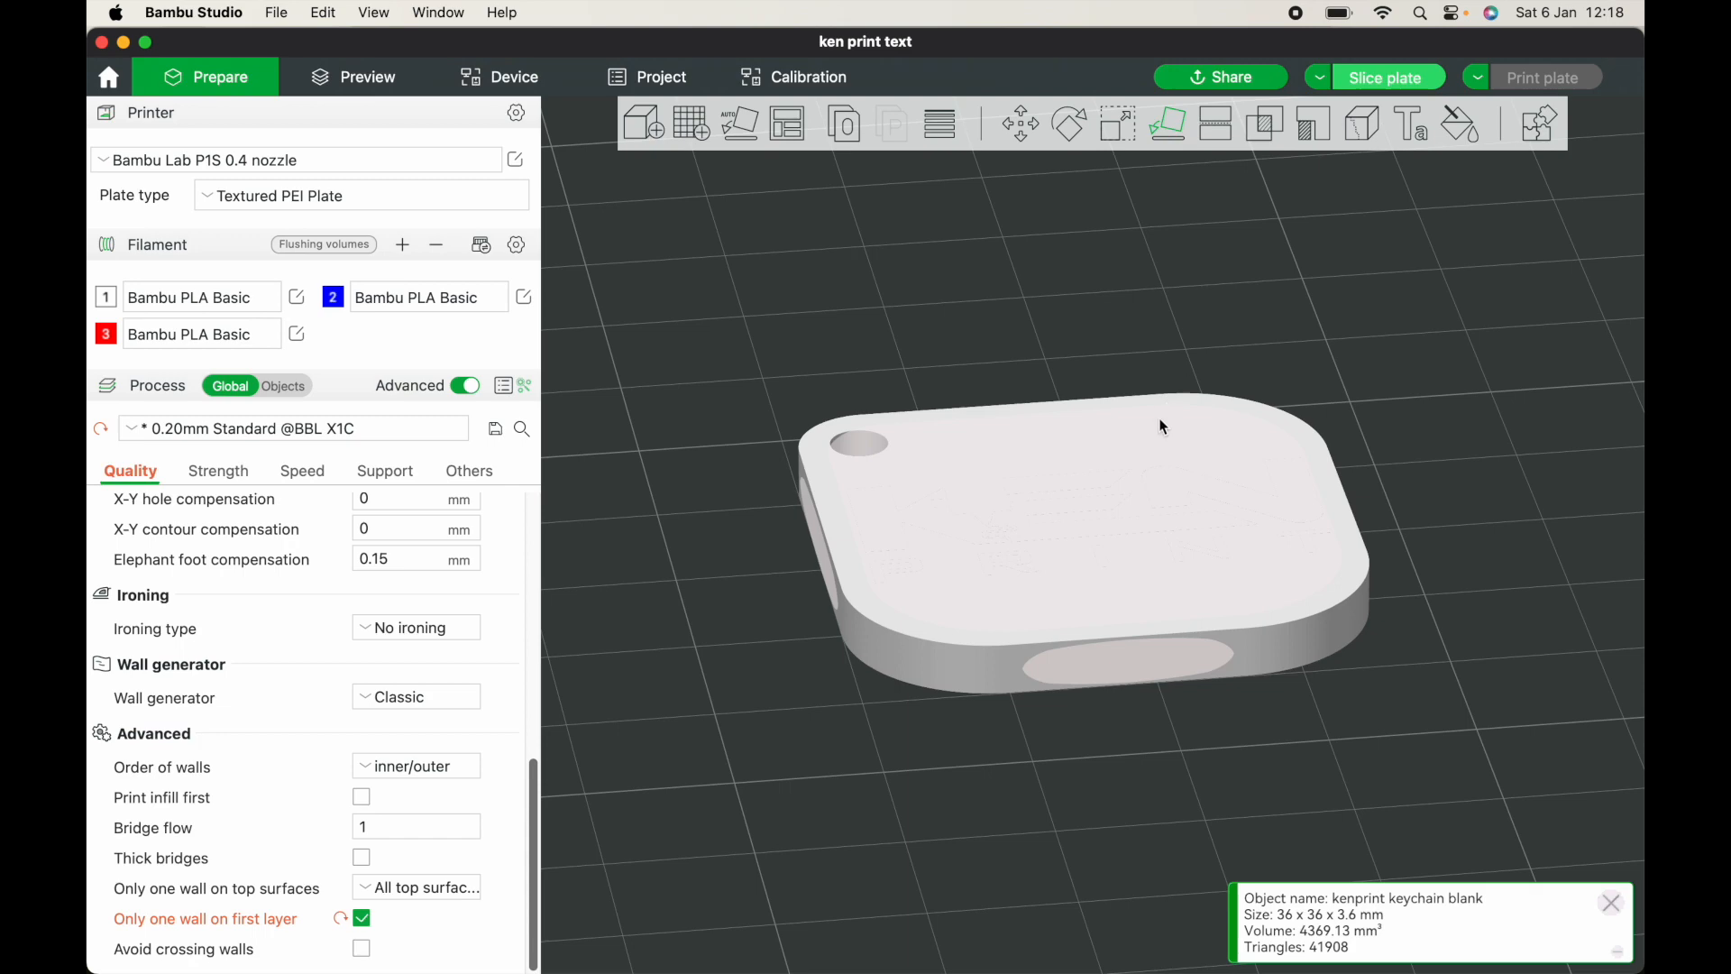
pyautogui.click(1107, 475)
pyautogui.moveTo(1085, 874); pyautogui.dragTo(1080, 797)
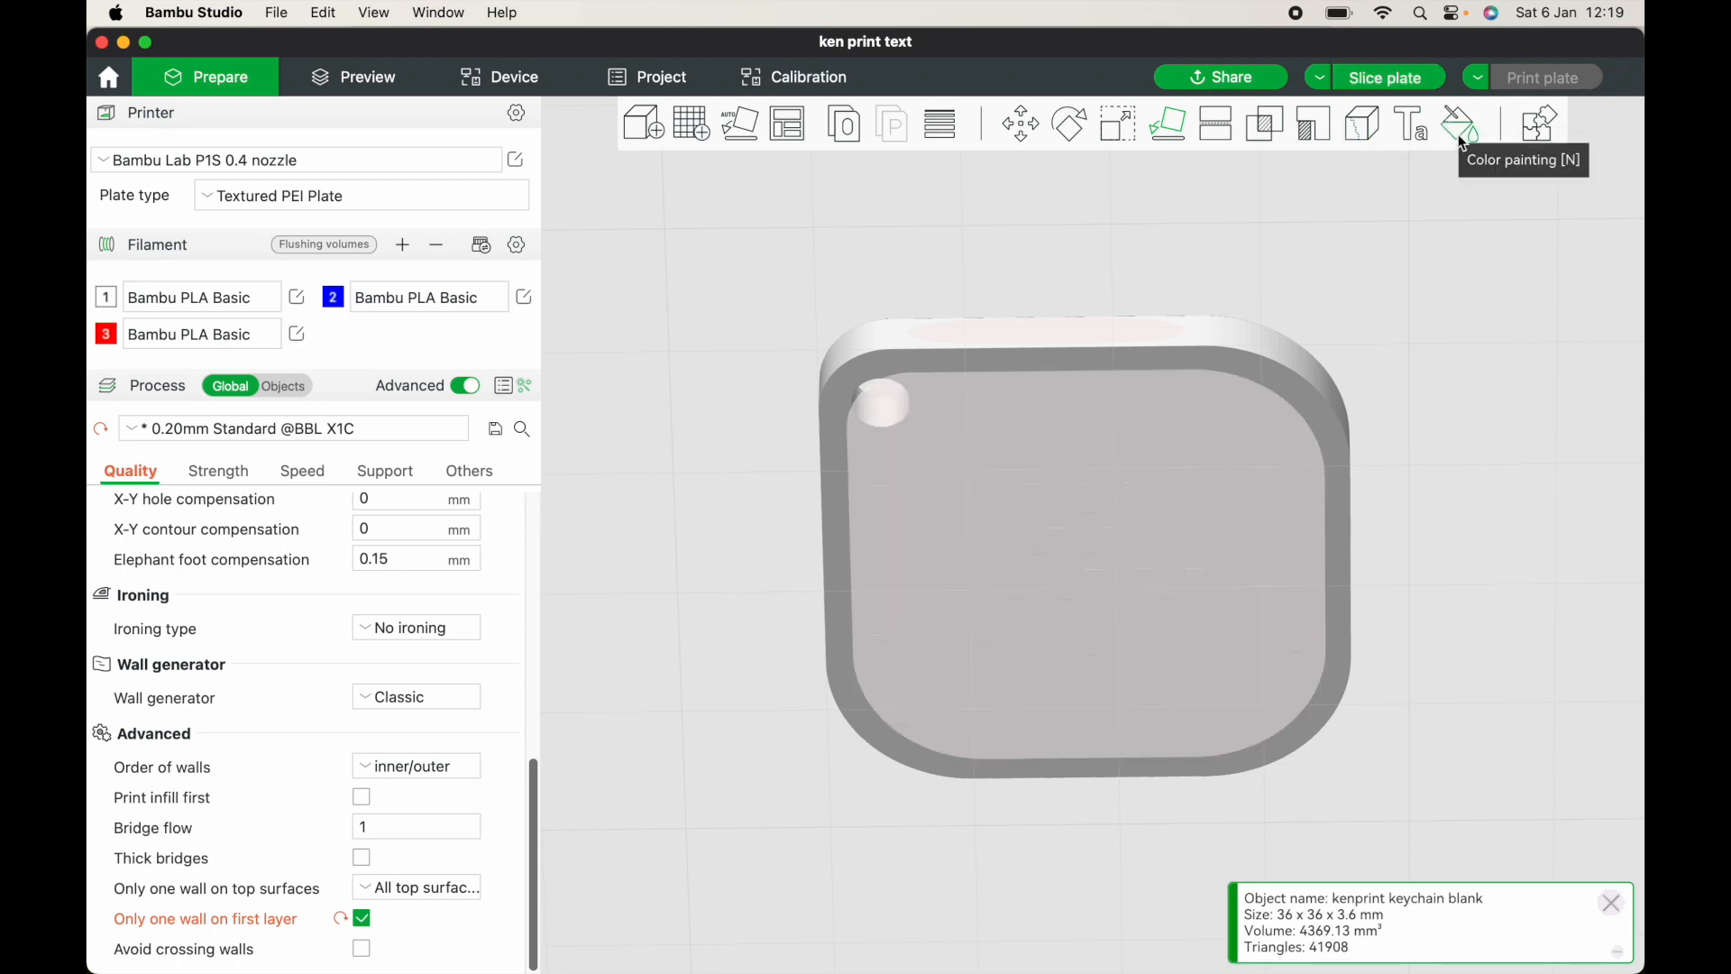
# Color-paint the KEN letters on the tag's underside with blue filament 2 using the fill tool
pyautogui.click(1462, 127)
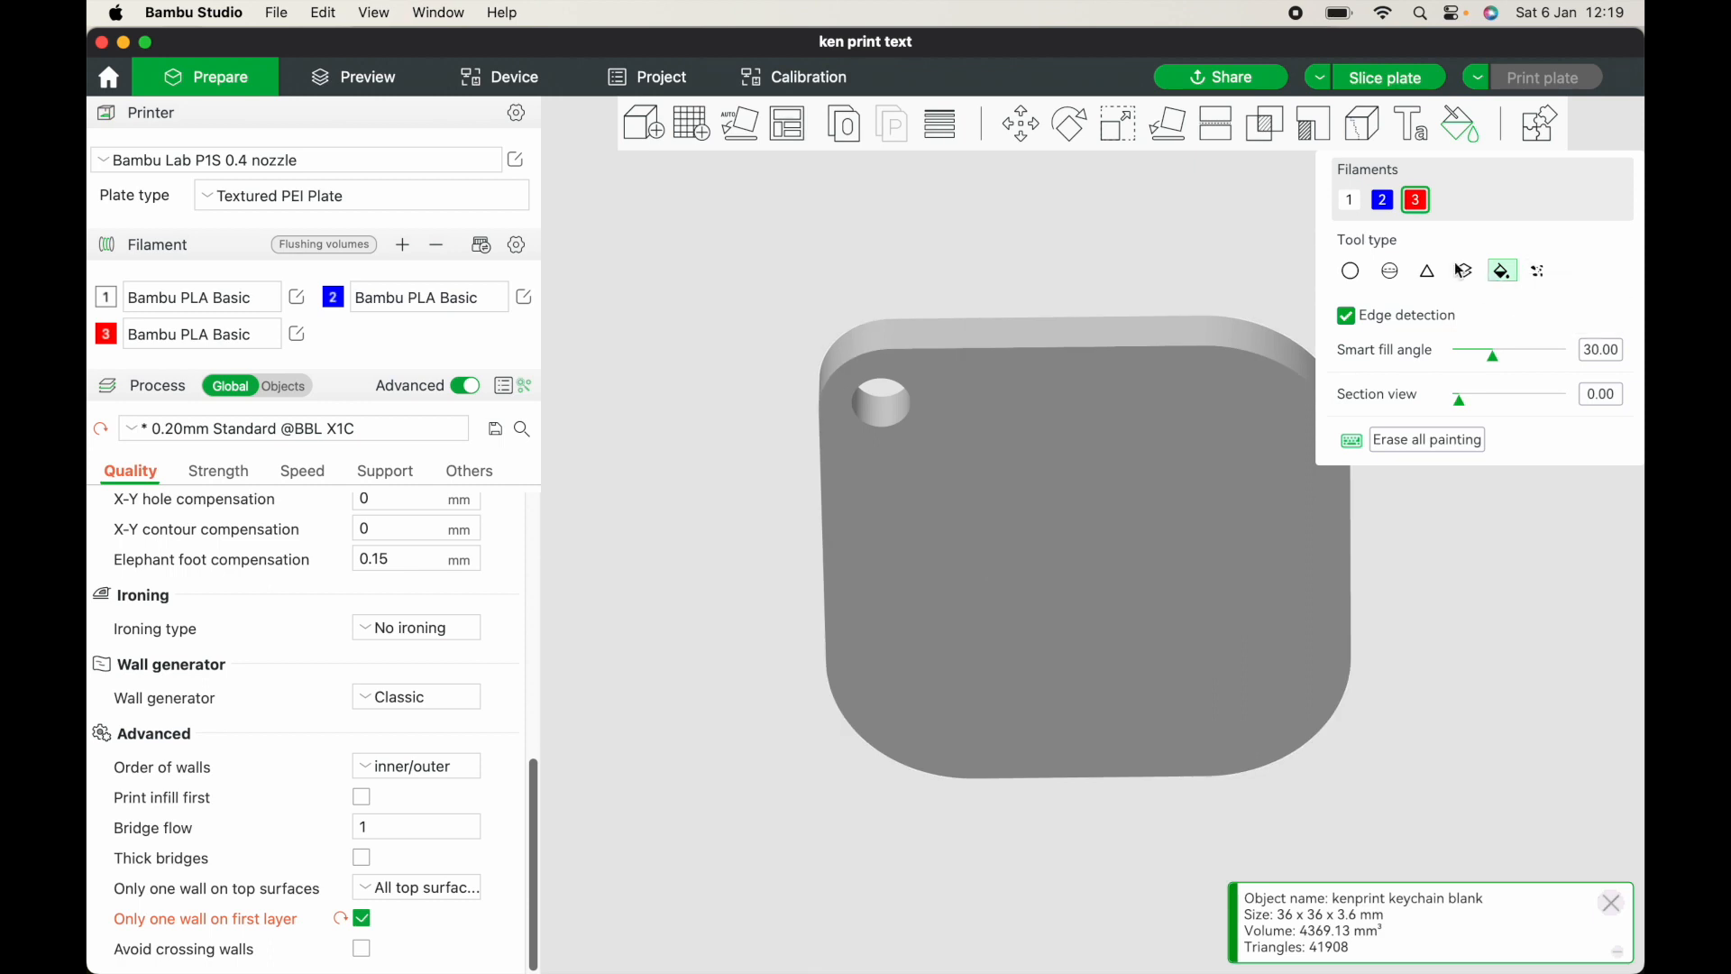
pyautogui.click(1381, 200)
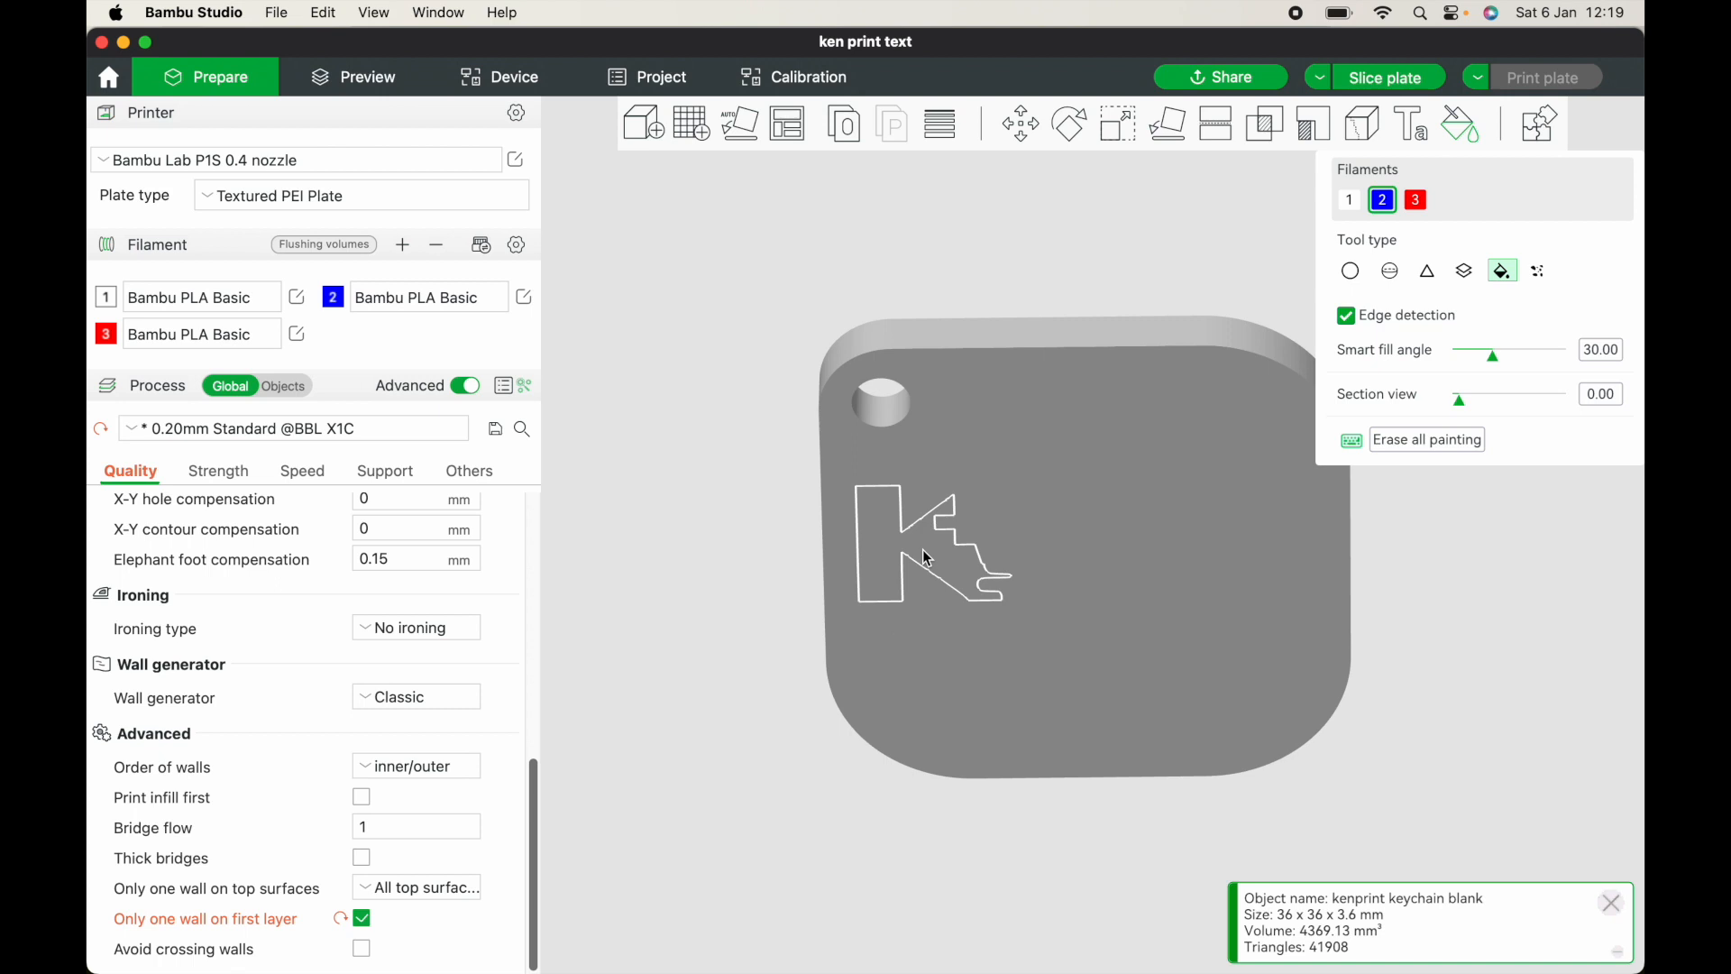
pyautogui.click(927, 543)
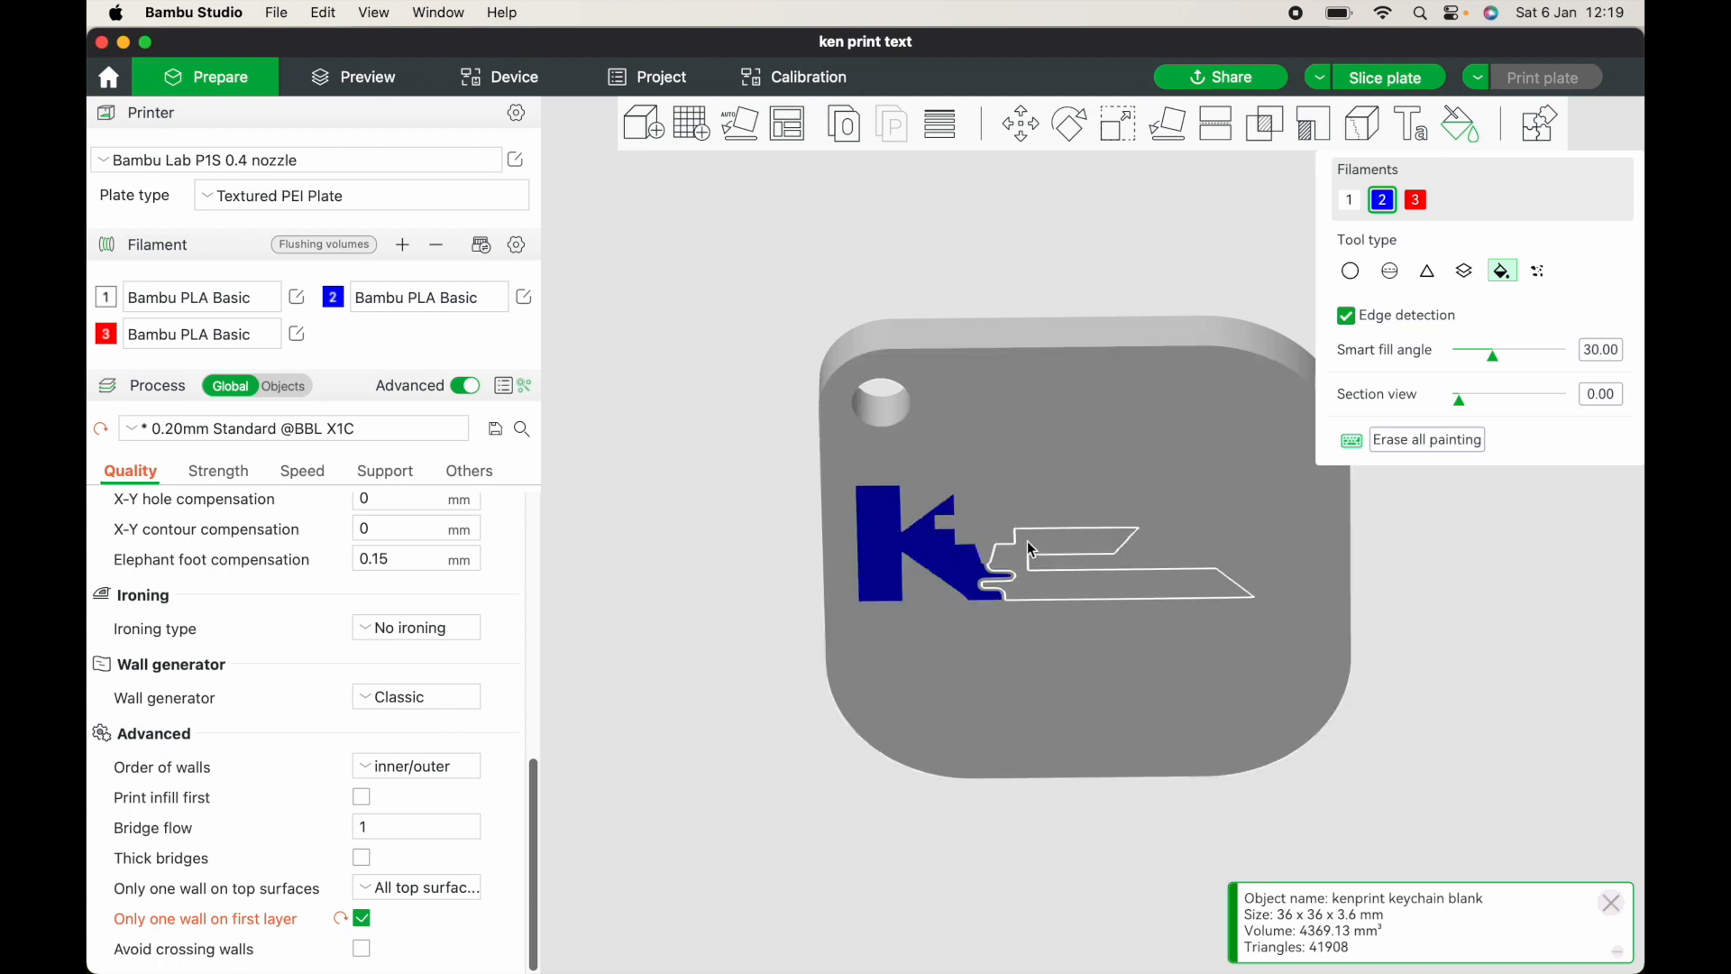
pyautogui.click(1033, 550)
pyautogui.click(1187, 519)
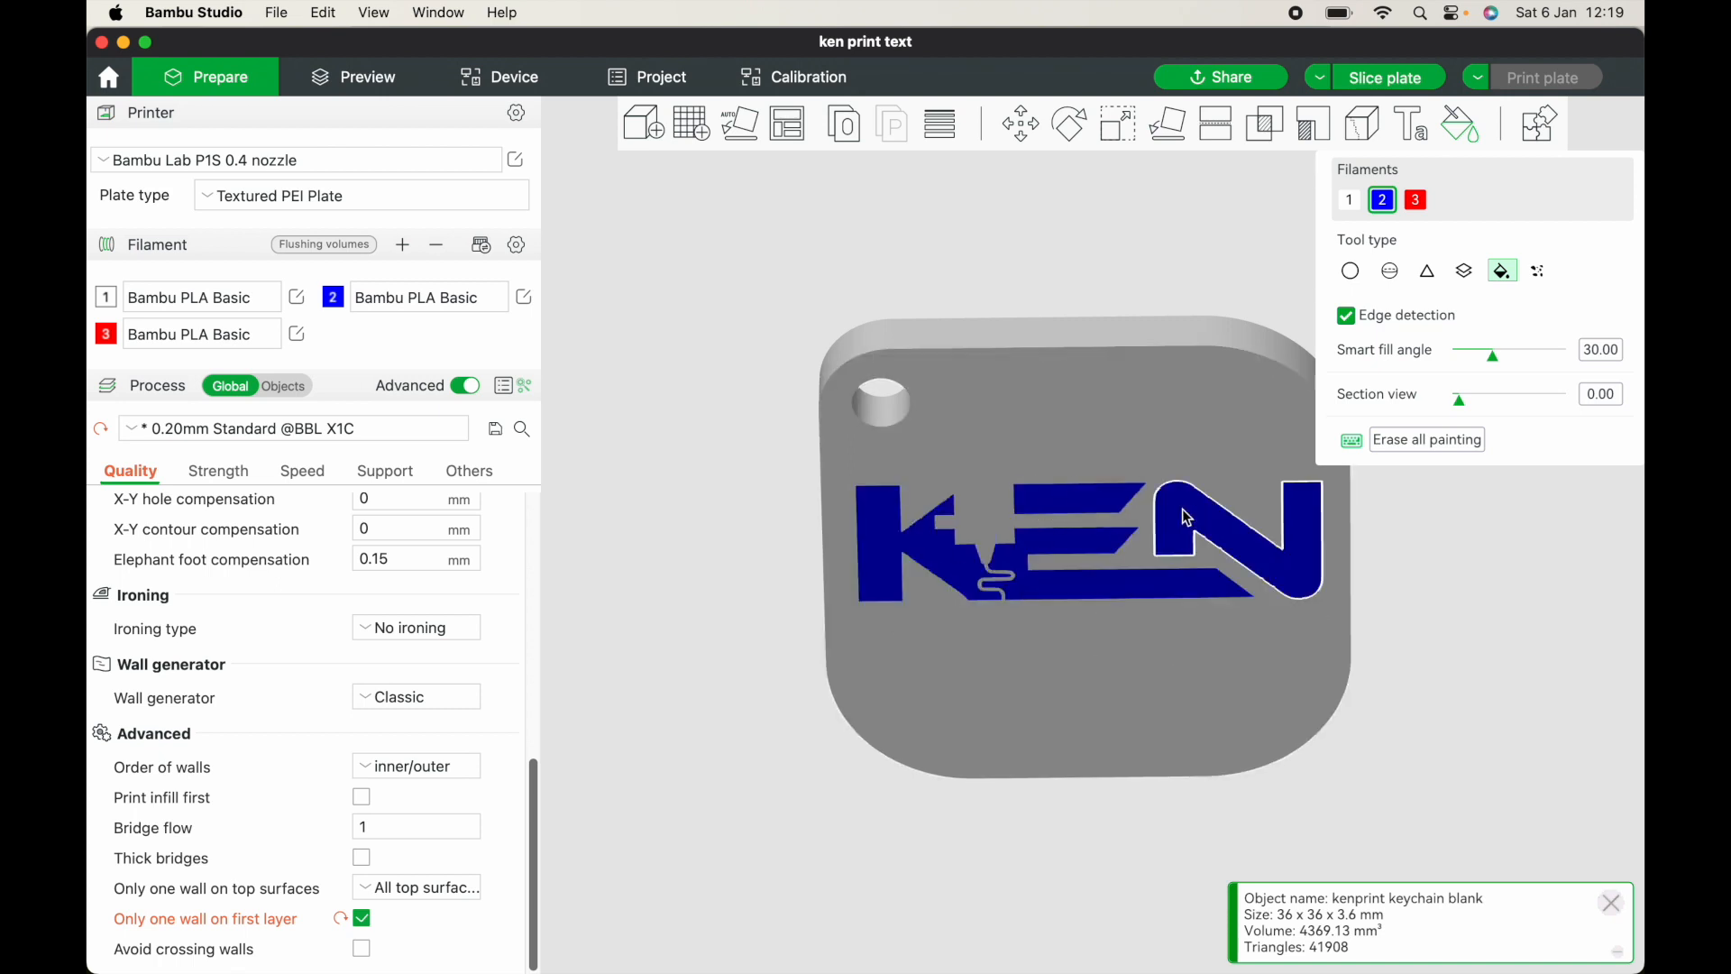
# Fill the five PRINT letters beneath KEN with red filament 3
pyautogui.click(1419, 204)
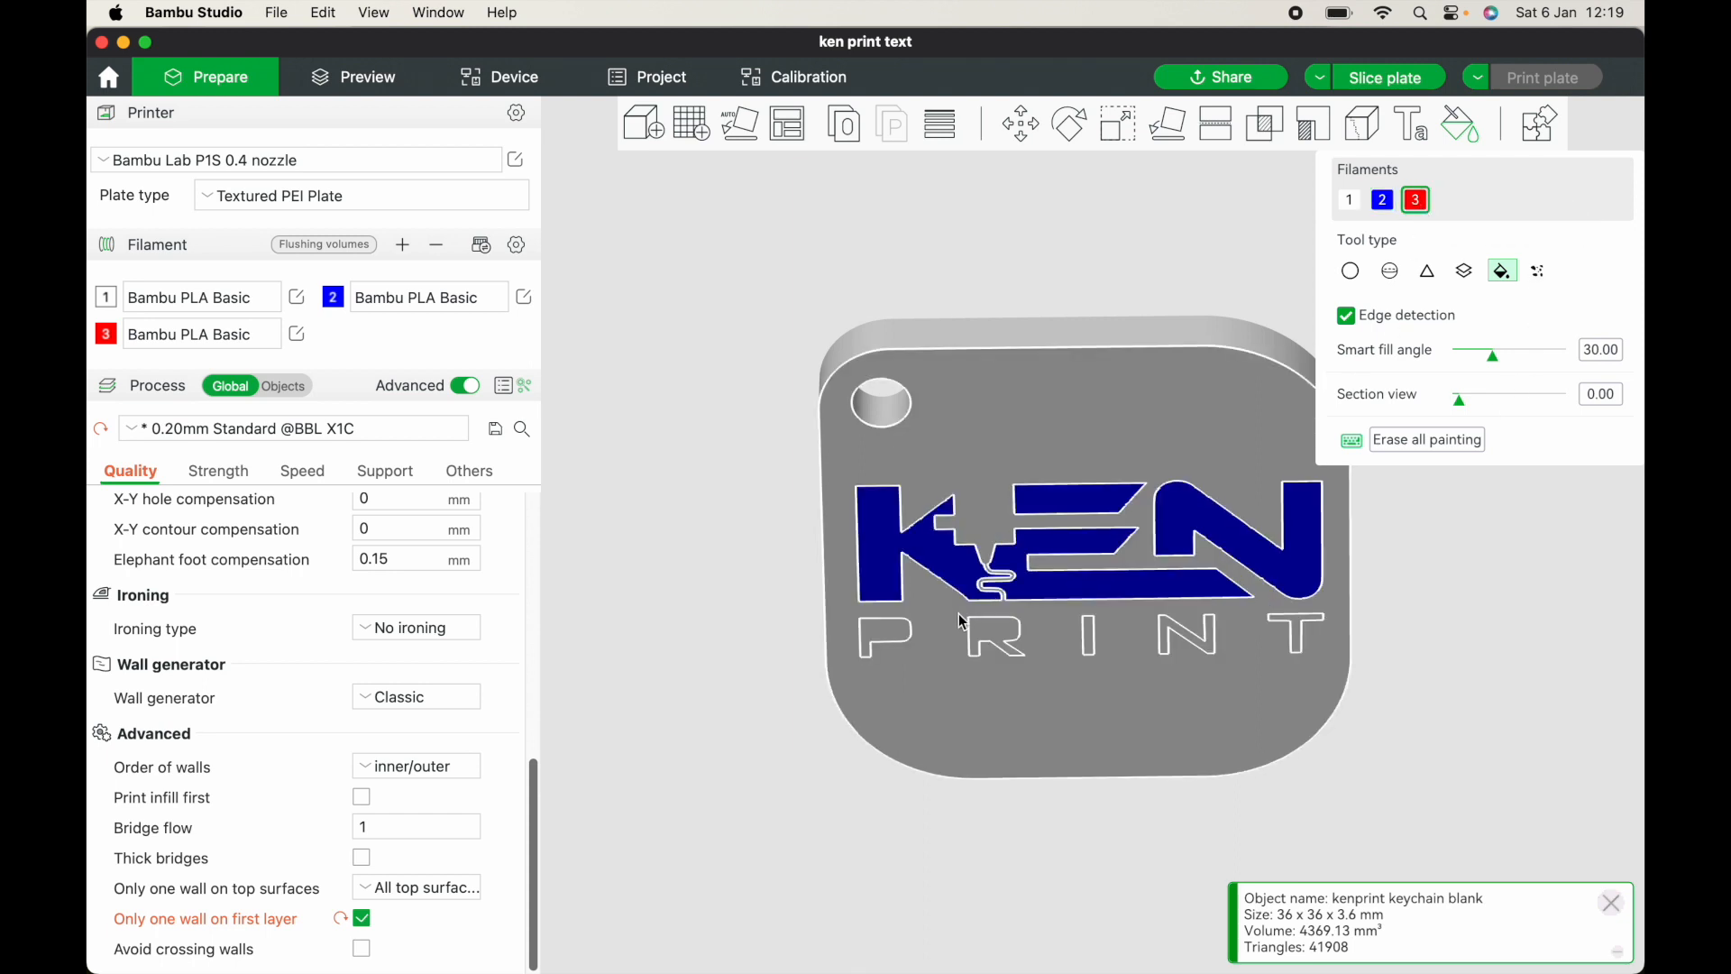
pyautogui.click(911, 645)
pyautogui.click(978, 642)
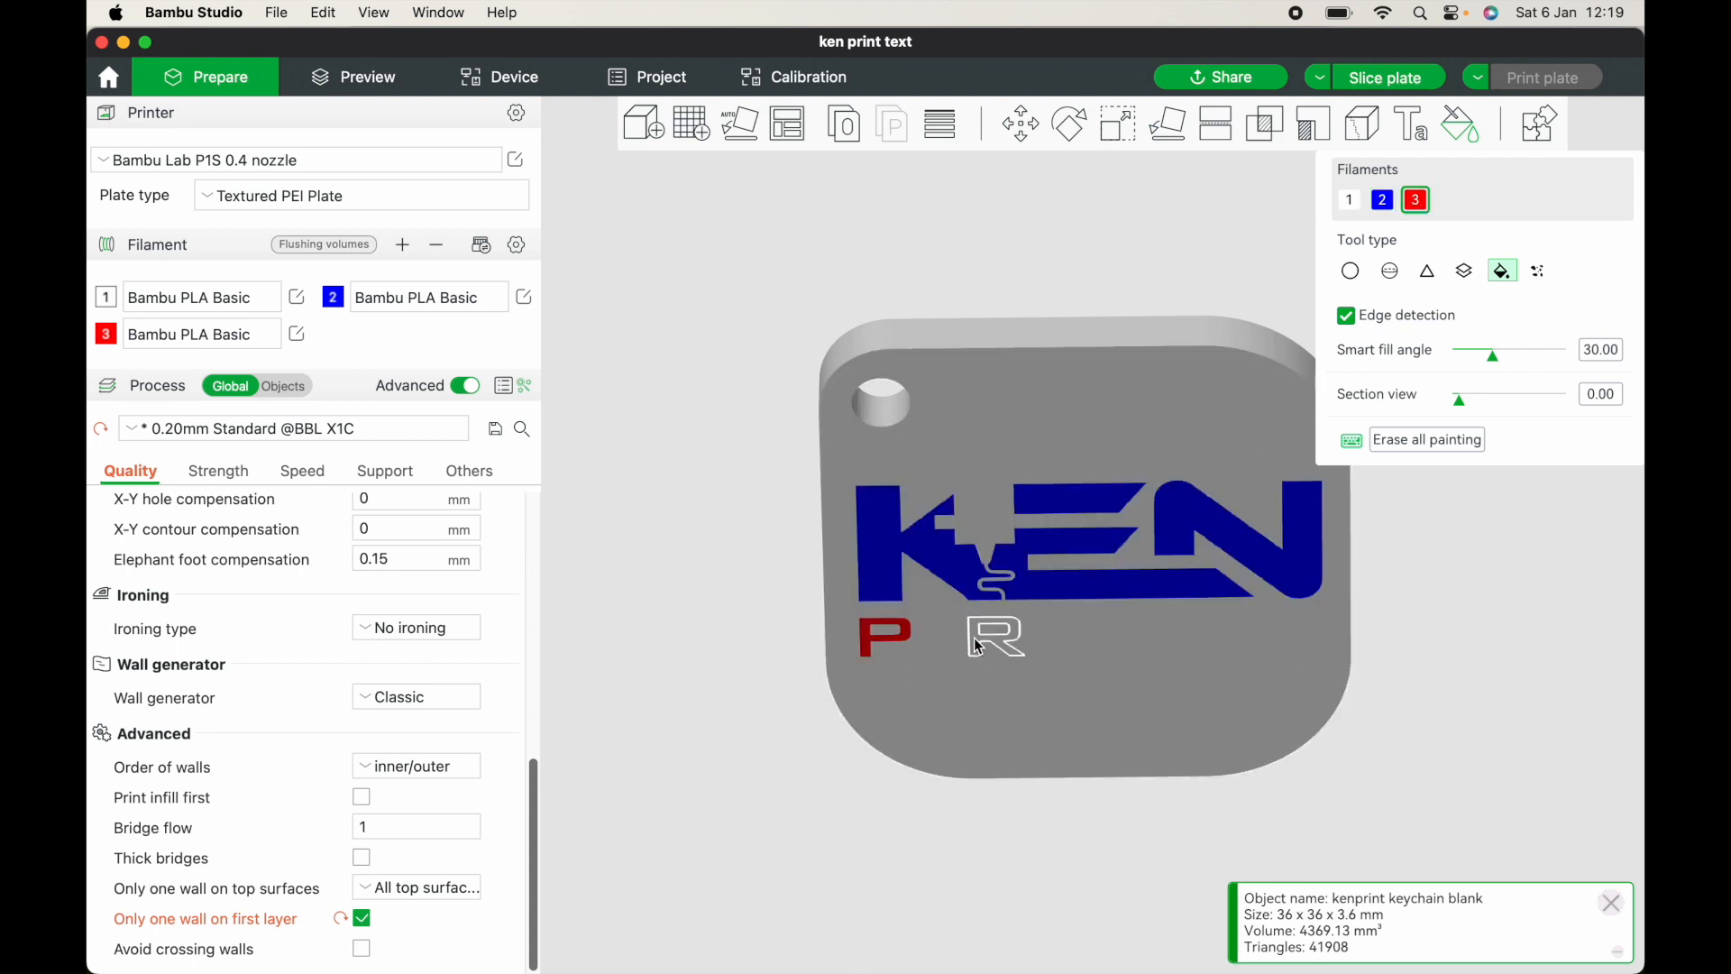
pyautogui.click(1089, 648)
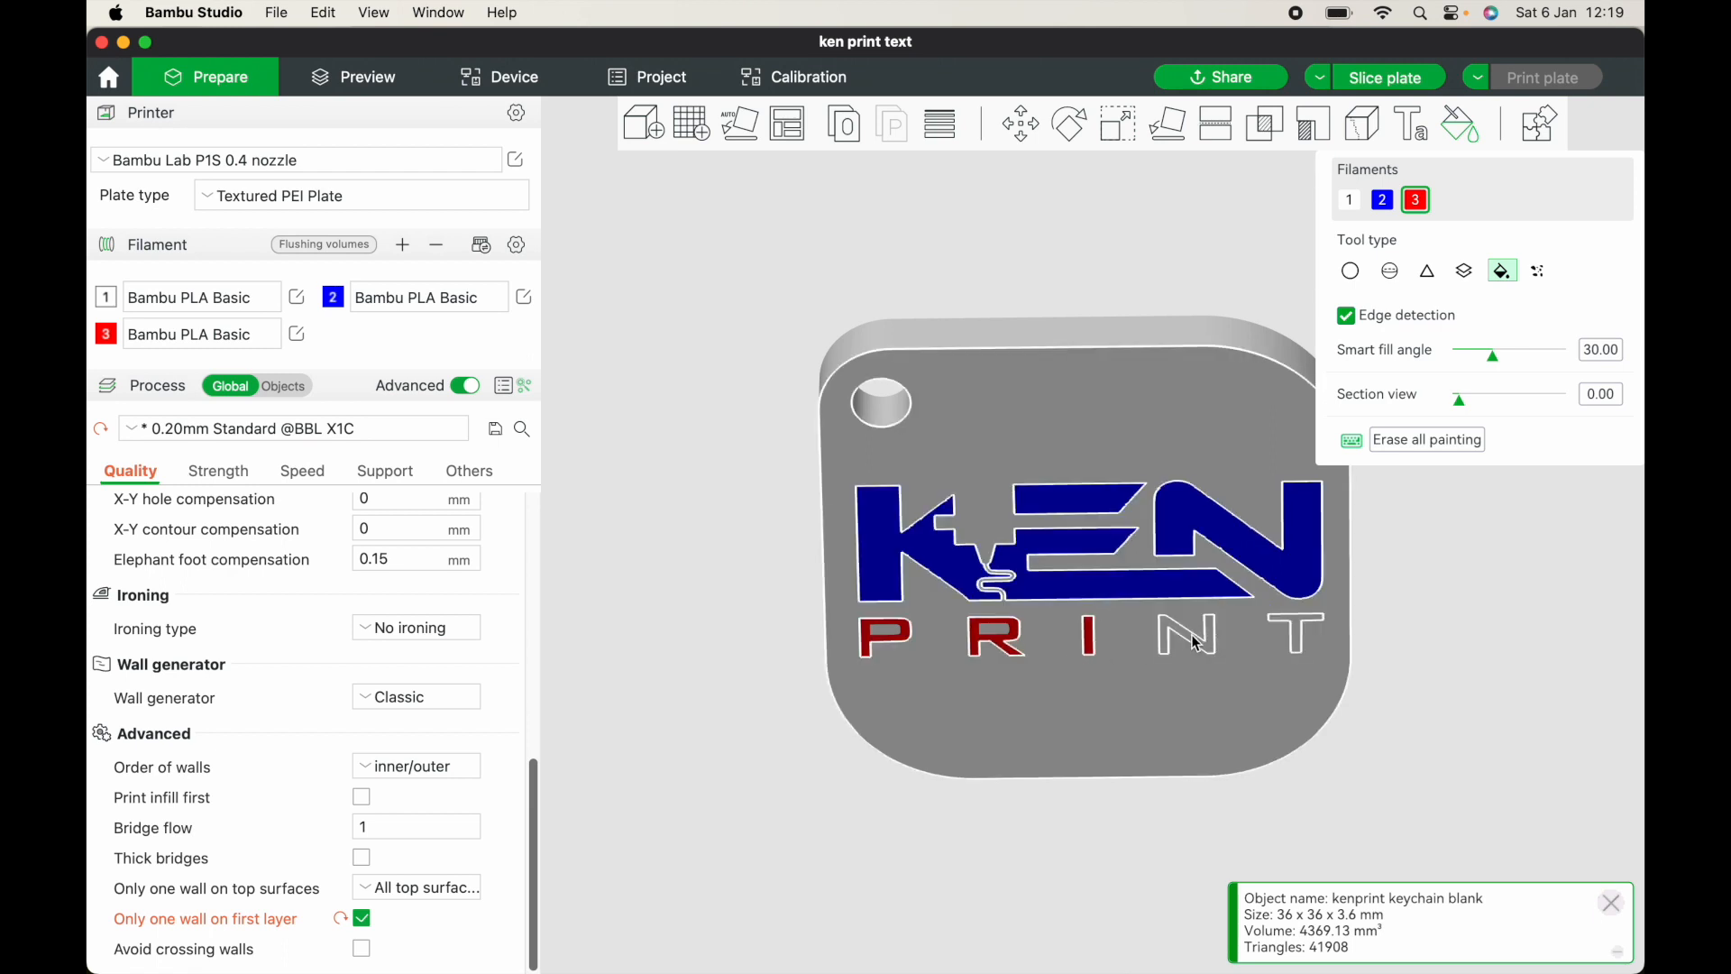
pyautogui.click(1195, 647)
pyautogui.click(1299, 635)
# Finish color painting and slice the plate with the single painted tag
pyautogui.moveTo(1402, 627); pyautogui.dragTo(1296, 608, button='right')
pyautogui.moveTo(1238, 232); pyautogui.dragTo(1231, 298)
pyautogui.click(1409, 83)
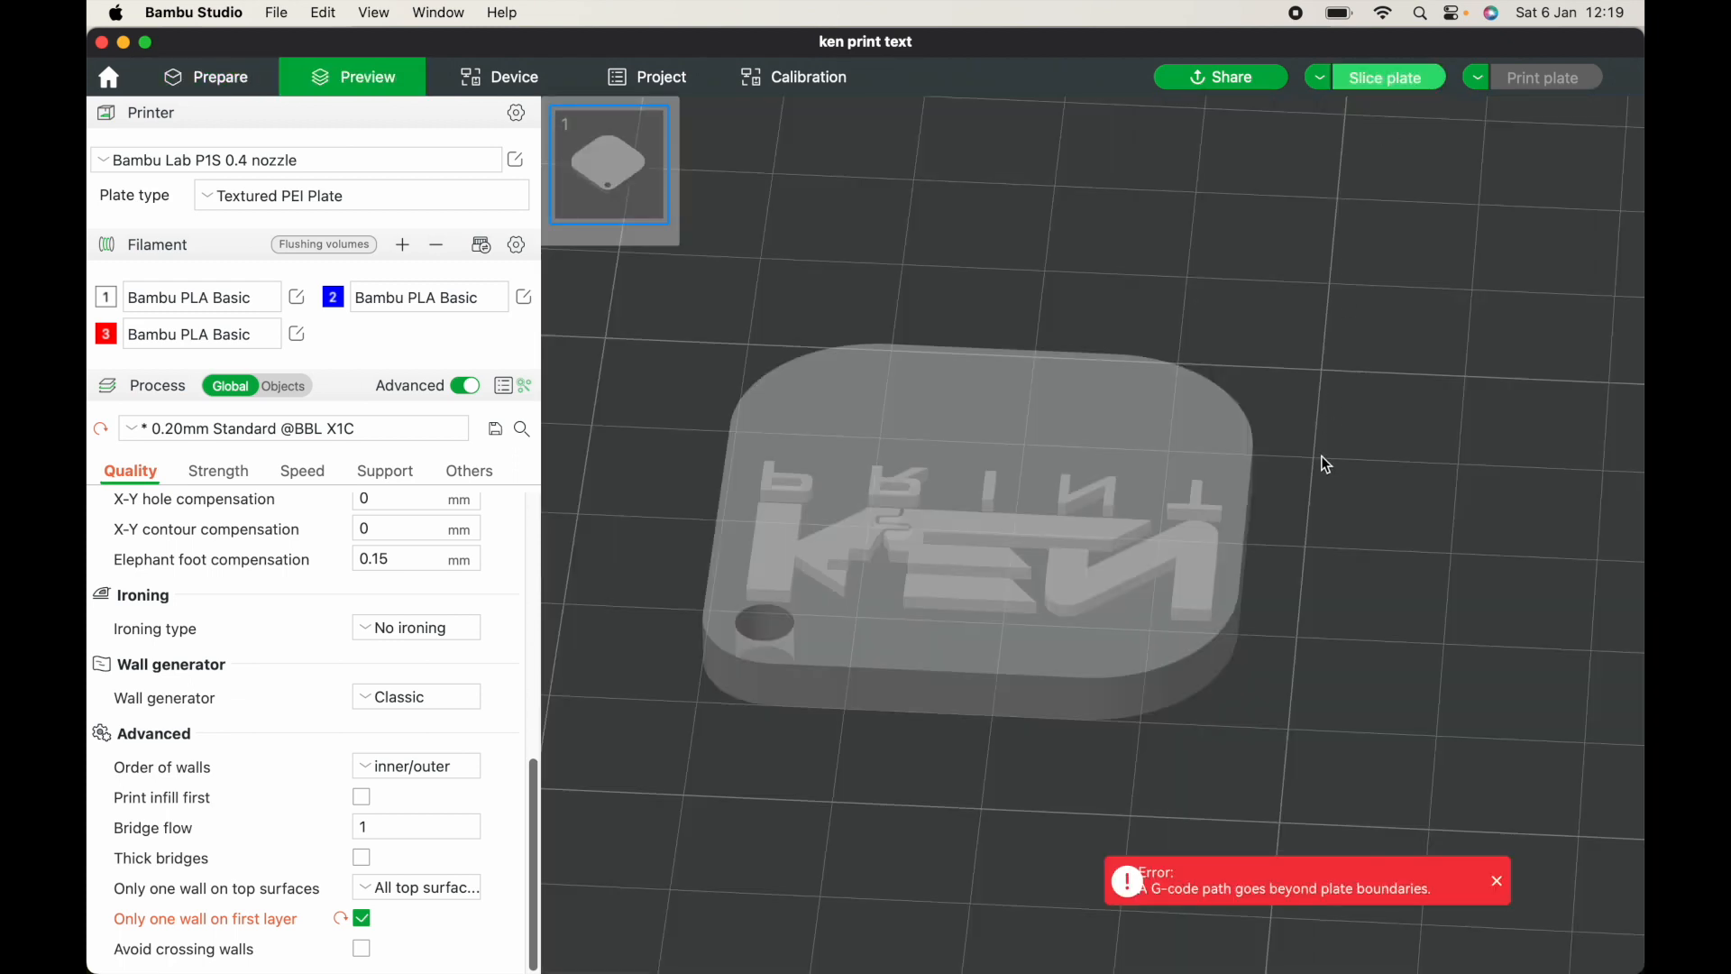
pyautogui.click(1391, 79)
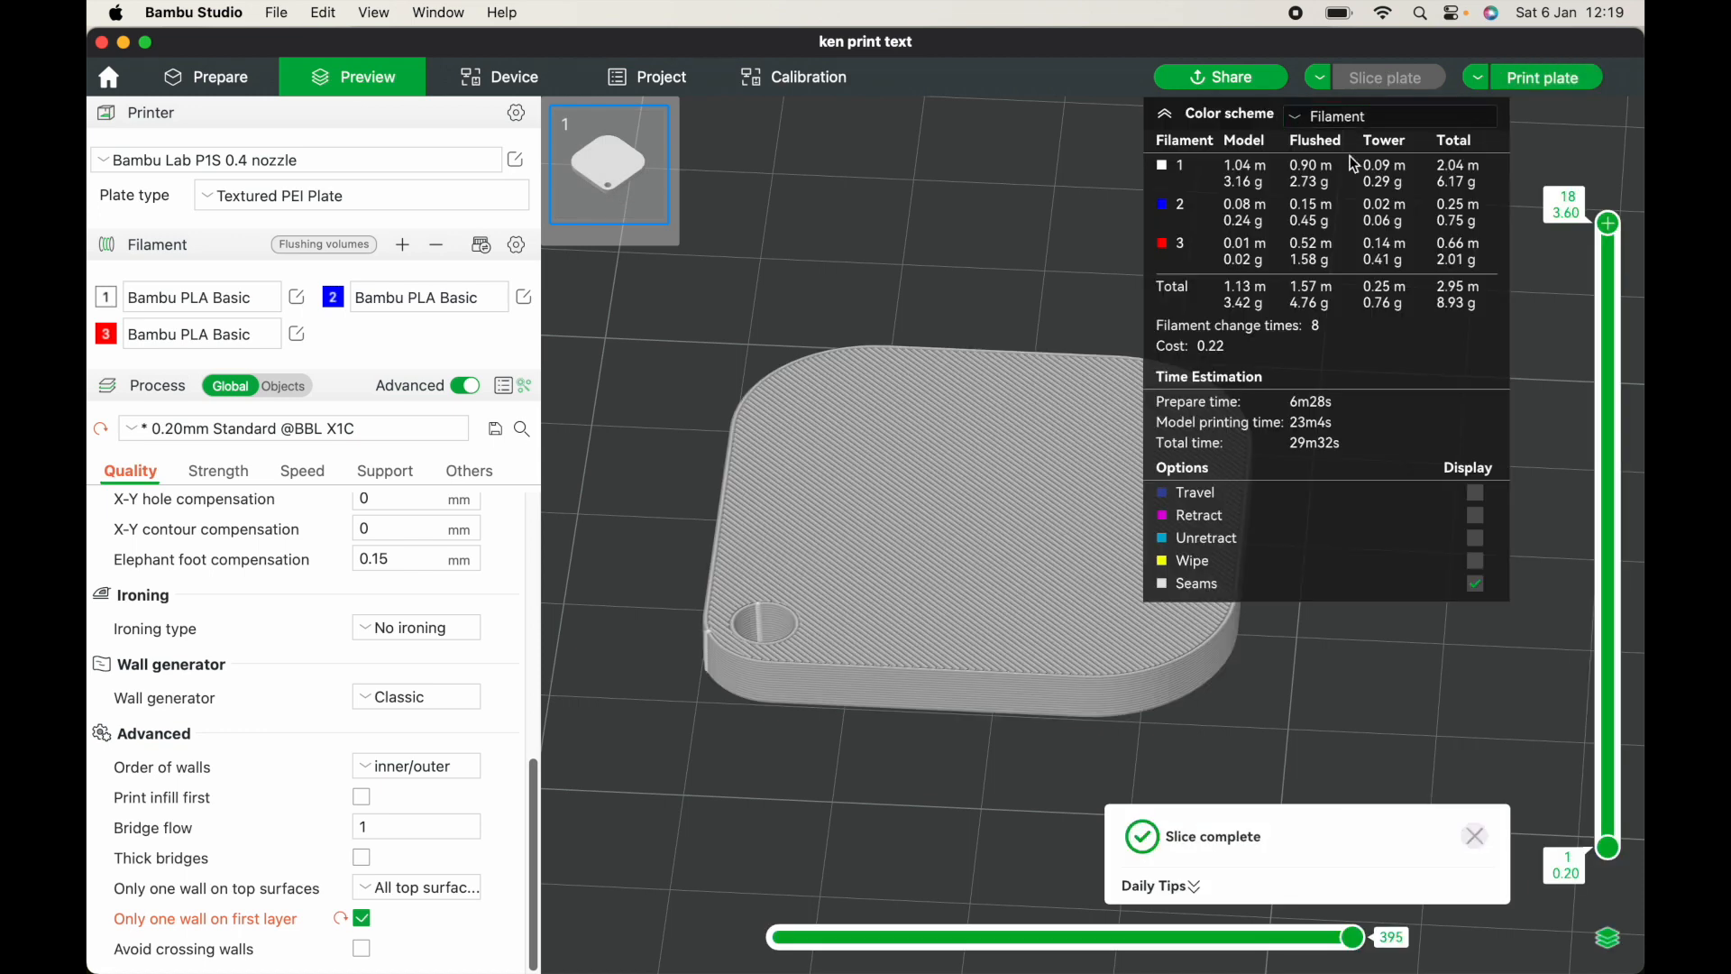
# Collapse the color scheme statistics and scrub through the sliced layers of the tag
pyautogui.click(1167, 114)
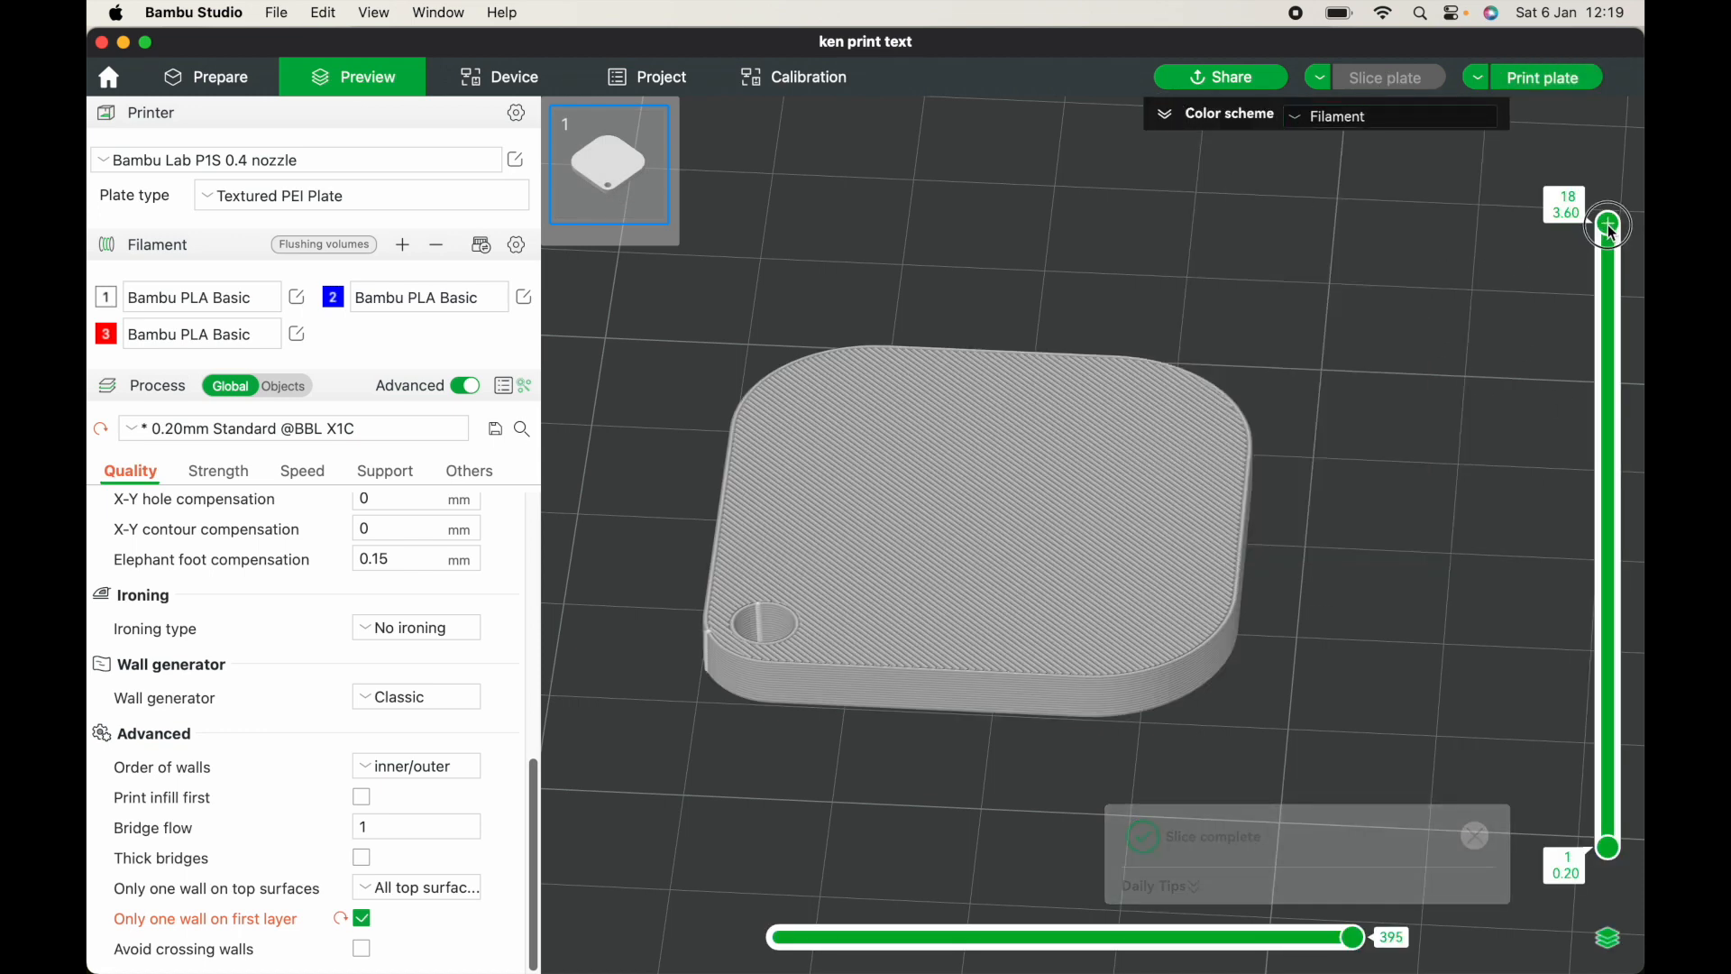
pyautogui.moveTo(1613, 242)
pyautogui.mouseDown()
pyautogui.moveTo(1636, 836)
pyautogui.moveTo(1620, 823)
pyautogui.moveTo(1620, 838)
pyautogui.moveTo(1636, 541)
pyautogui.moveTo(1623, 217)
pyautogui.mouseUp()
pyautogui.moveTo(1411, 516); pyautogui.dragTo(1375, 595)
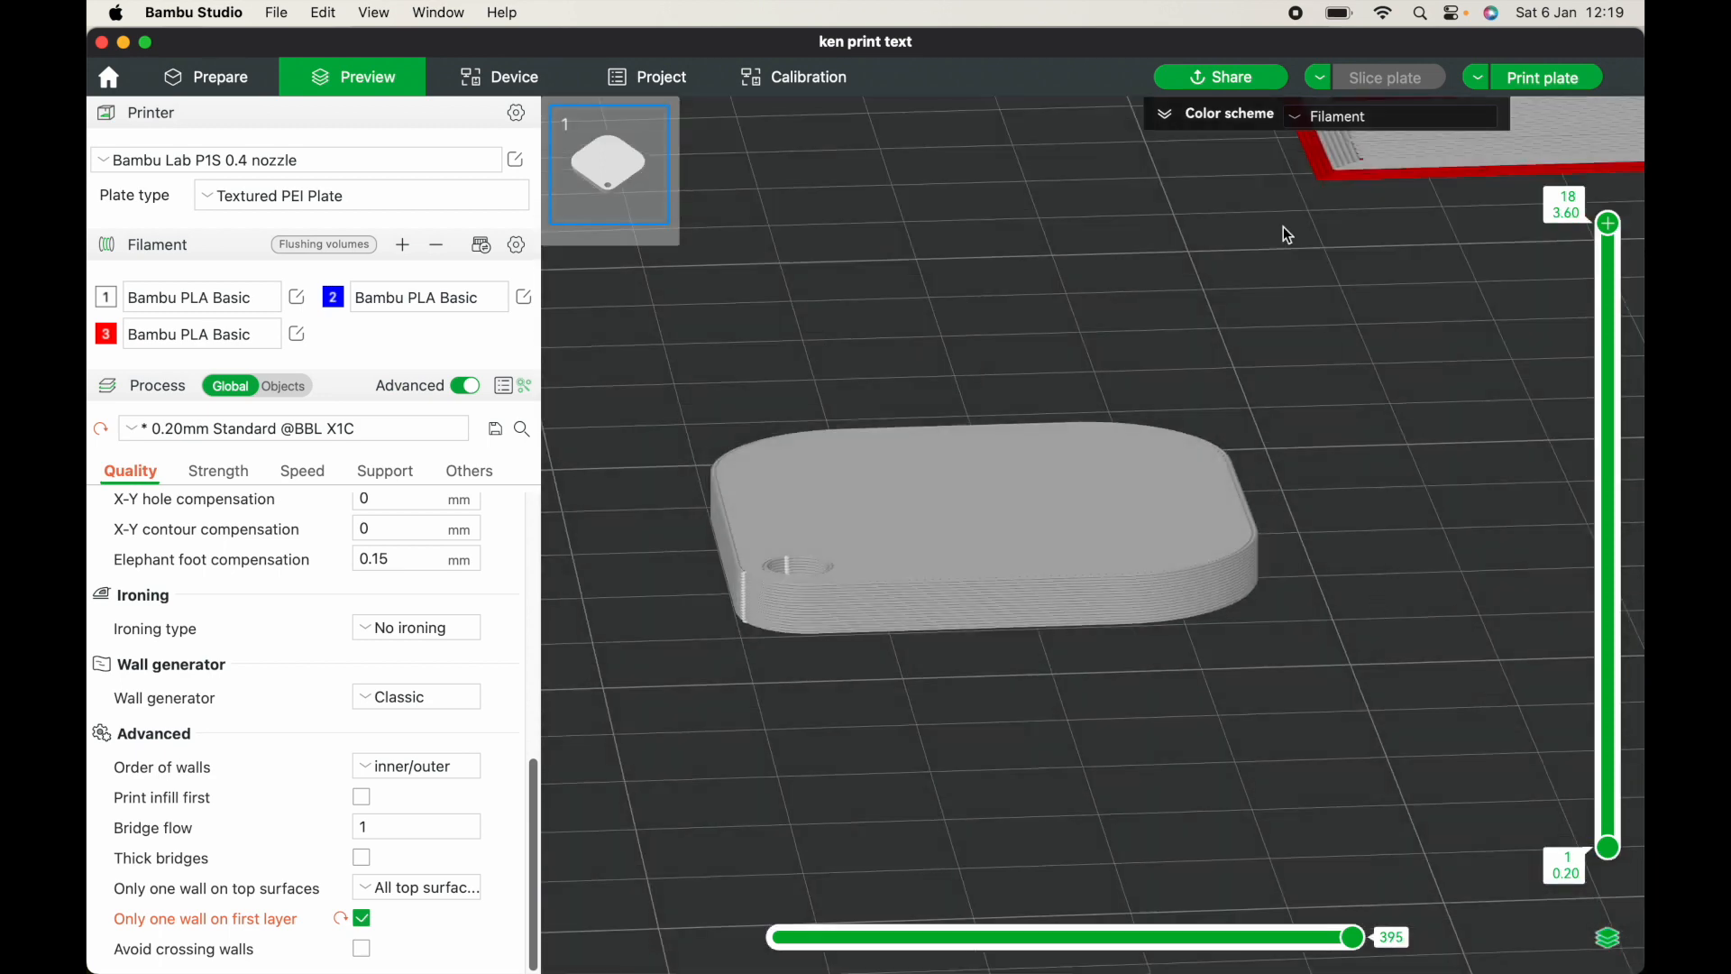
# Check the single tag's filament usage, flushed material and print time estimate in the slicing statistics
pyautogui.click(1172, 119)
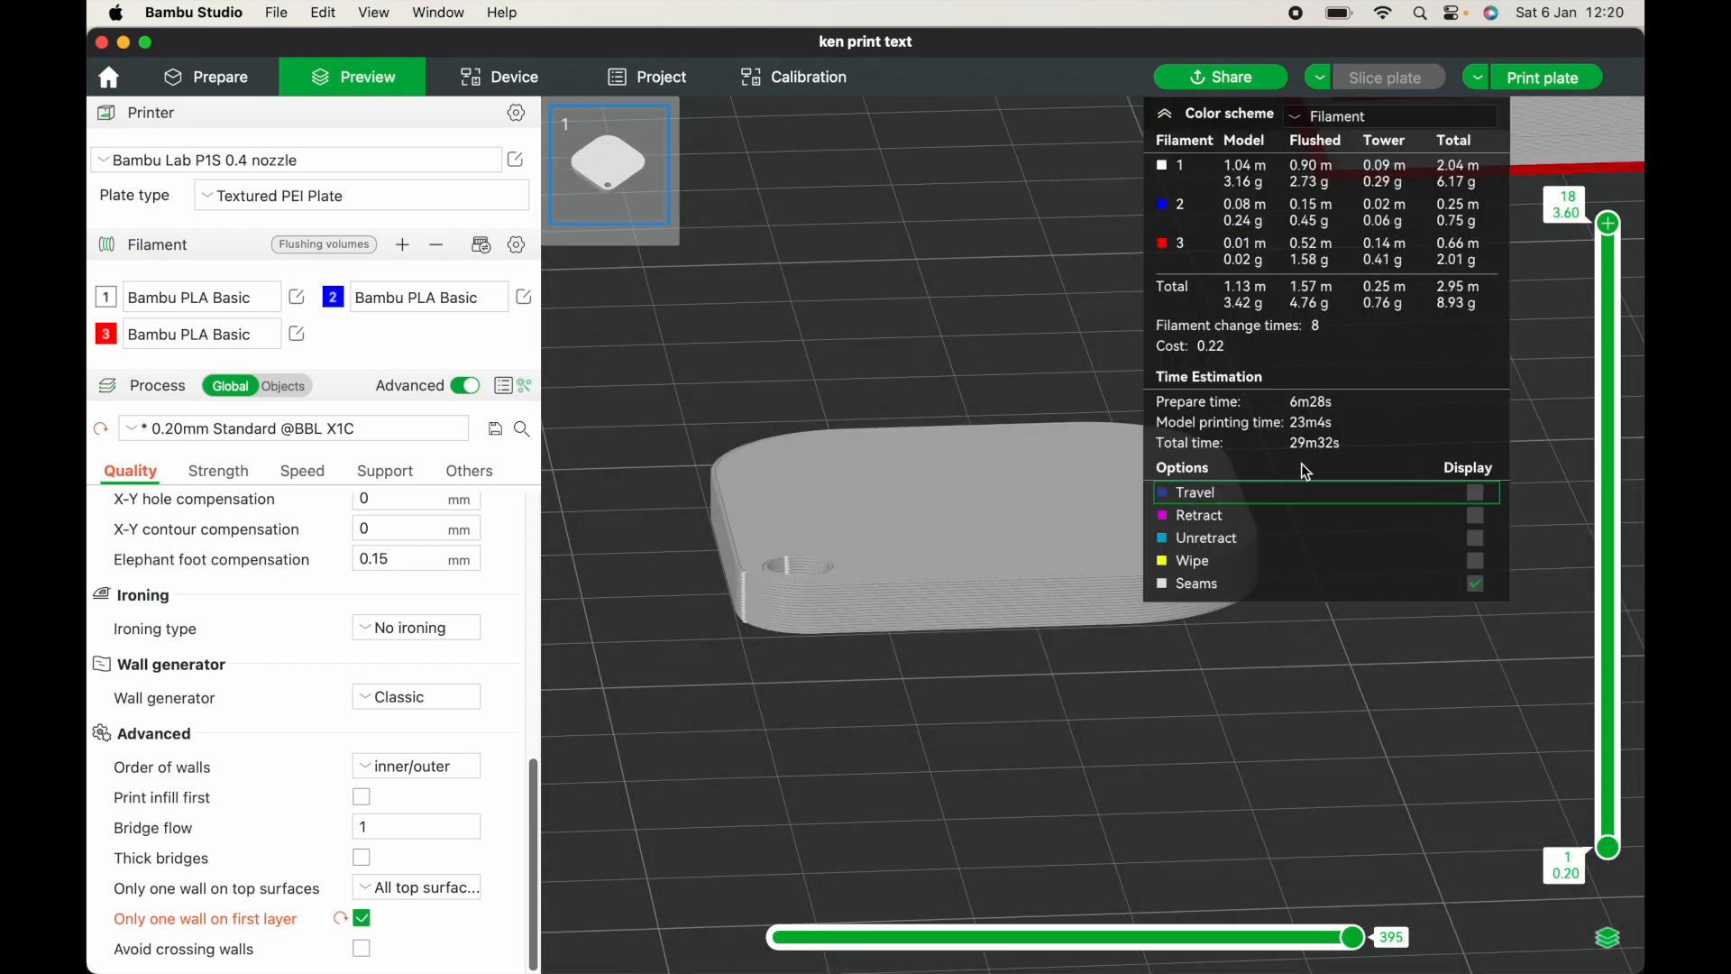
pyautogui.click(1170, 118)
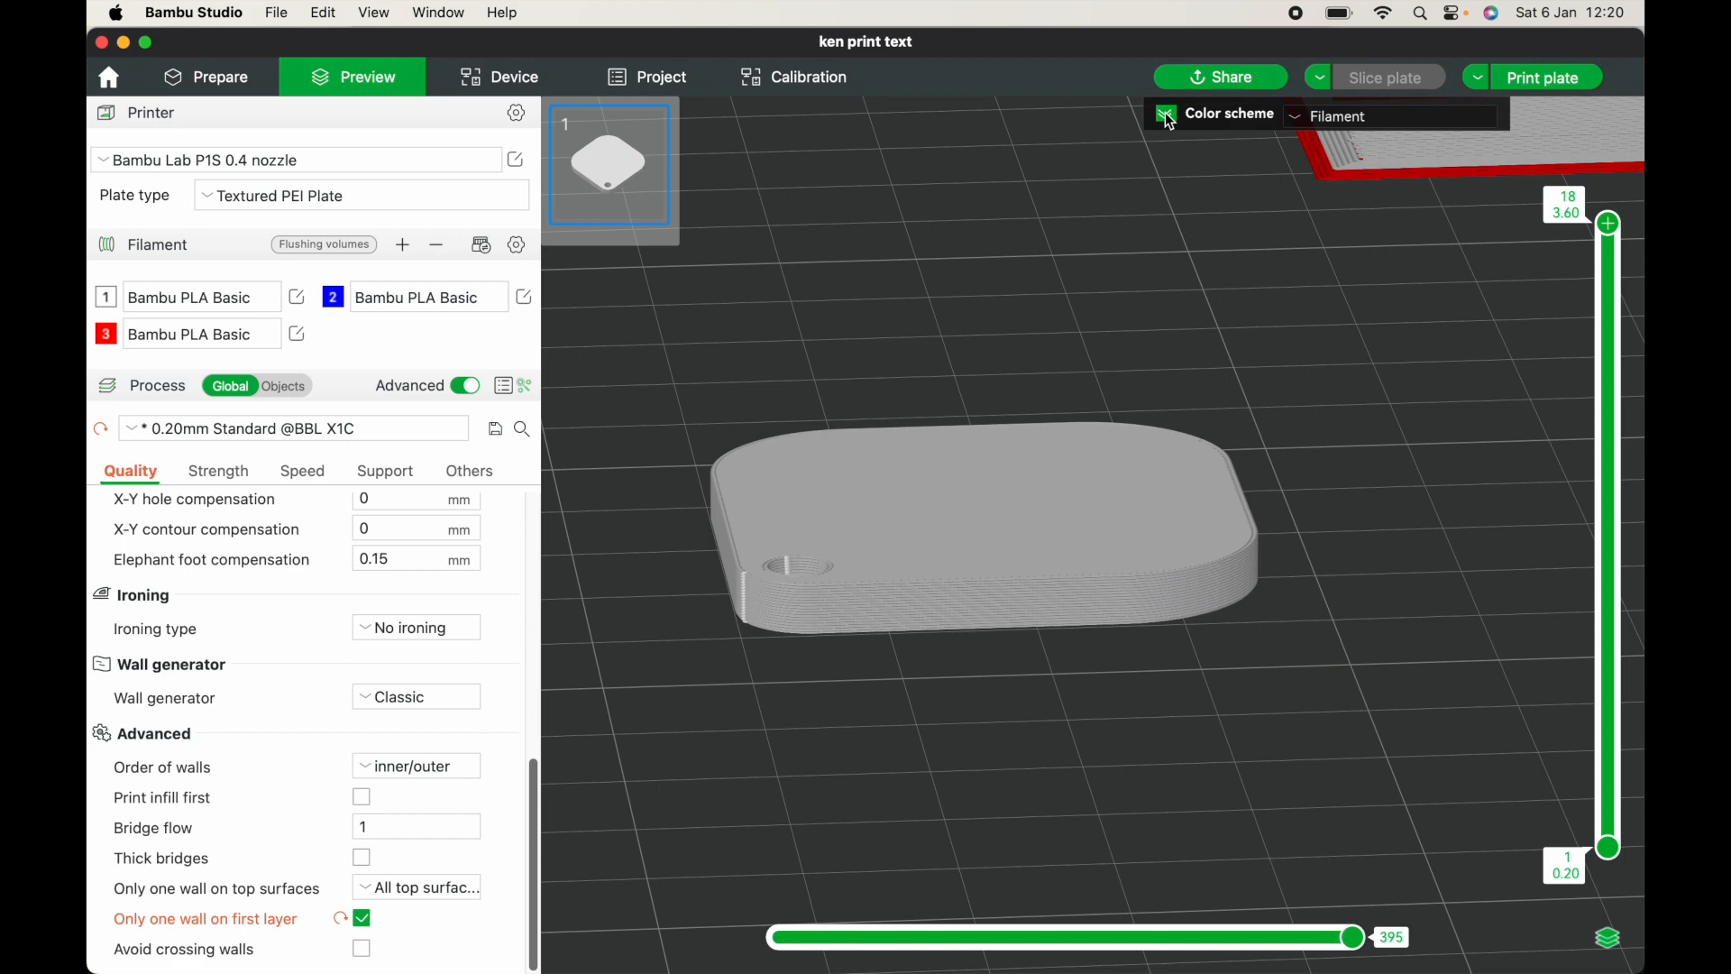
pyautogui.click(1168, 117)
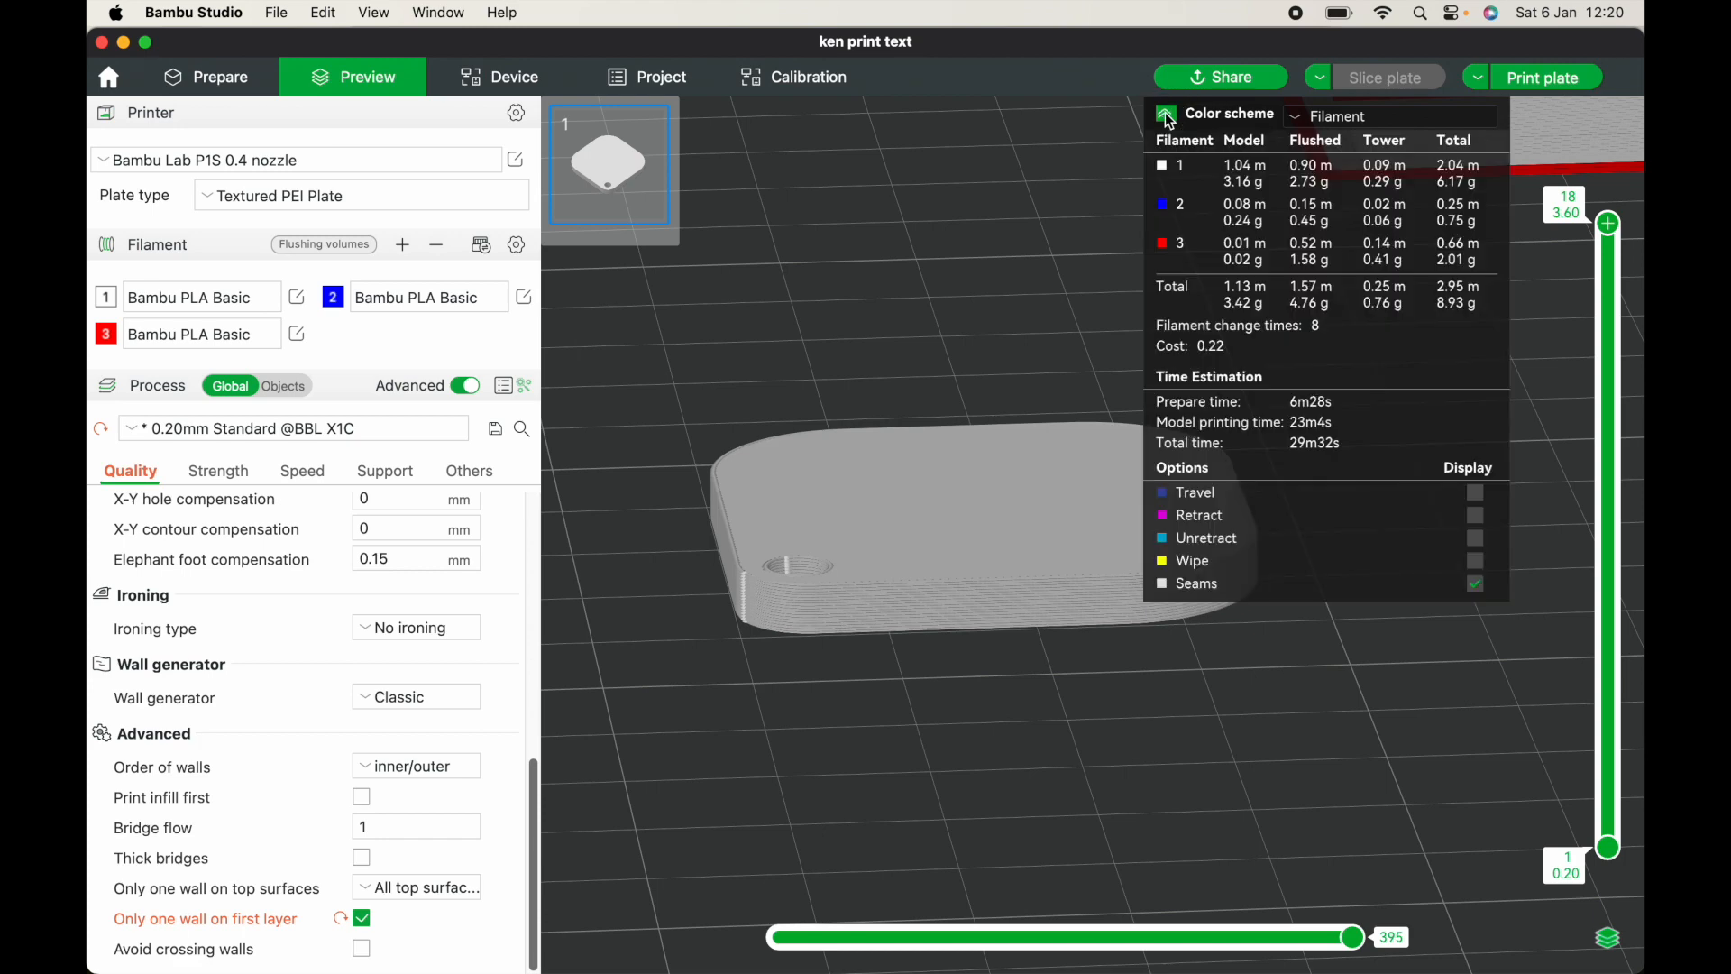
pyautogui.click(1169, 116)
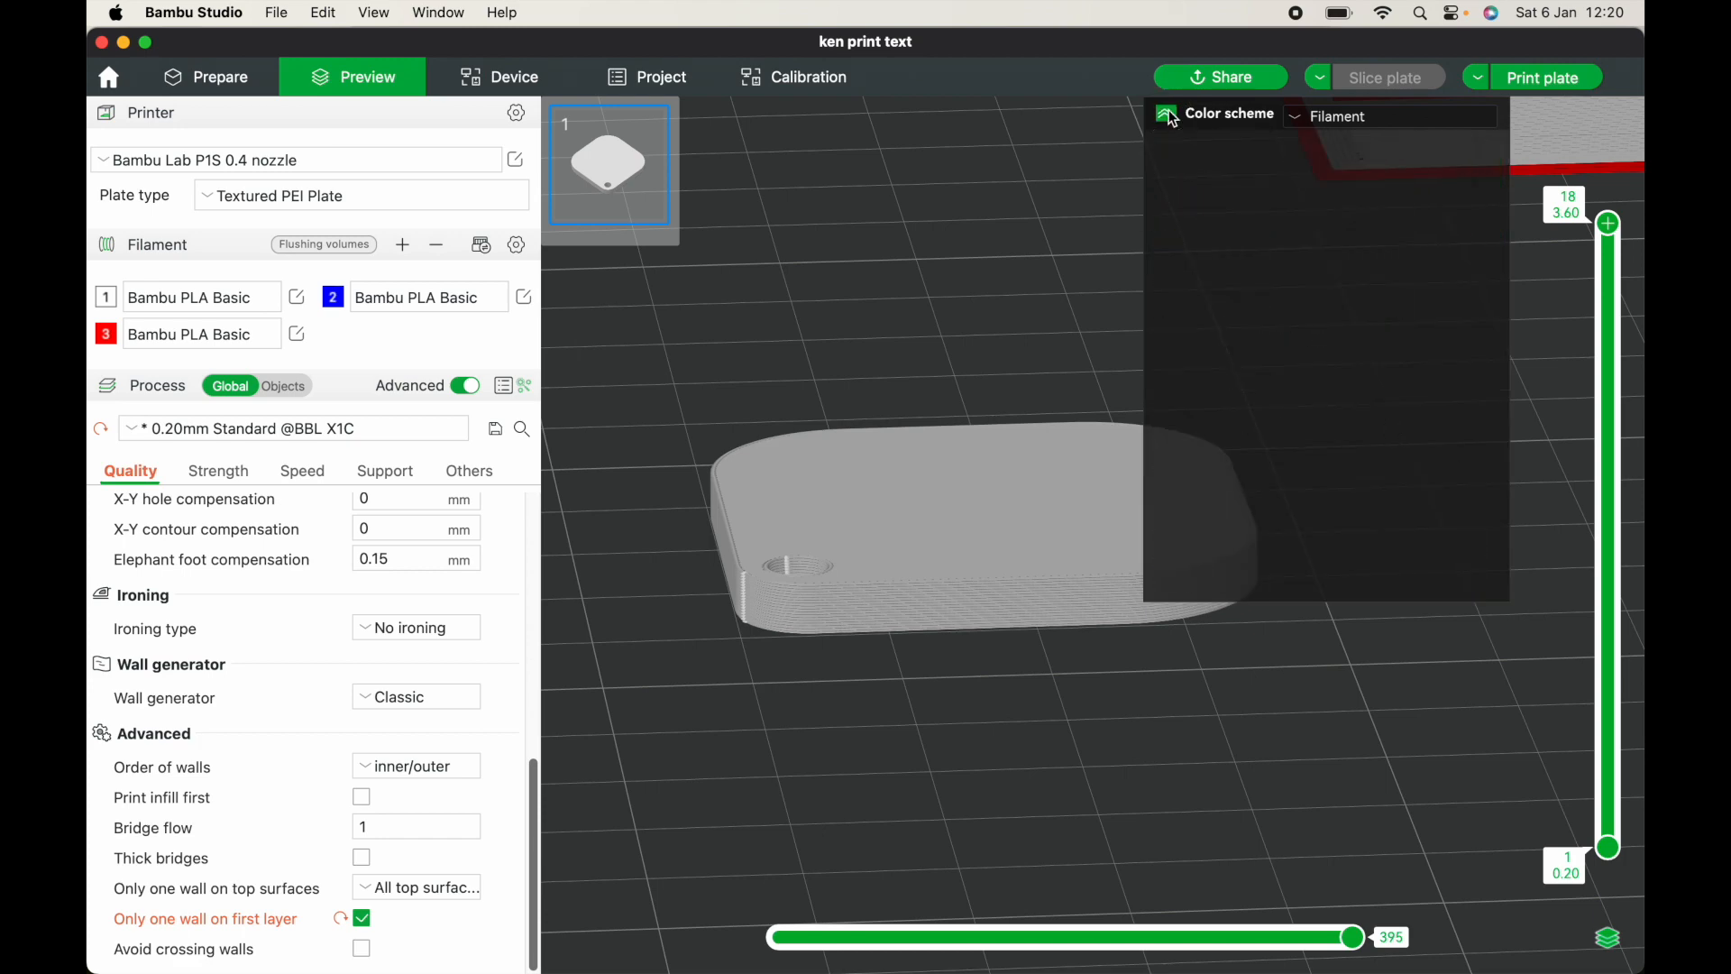
pyautogui.moveTo(998, 268); pyautogui.dragTo(1118, 393)
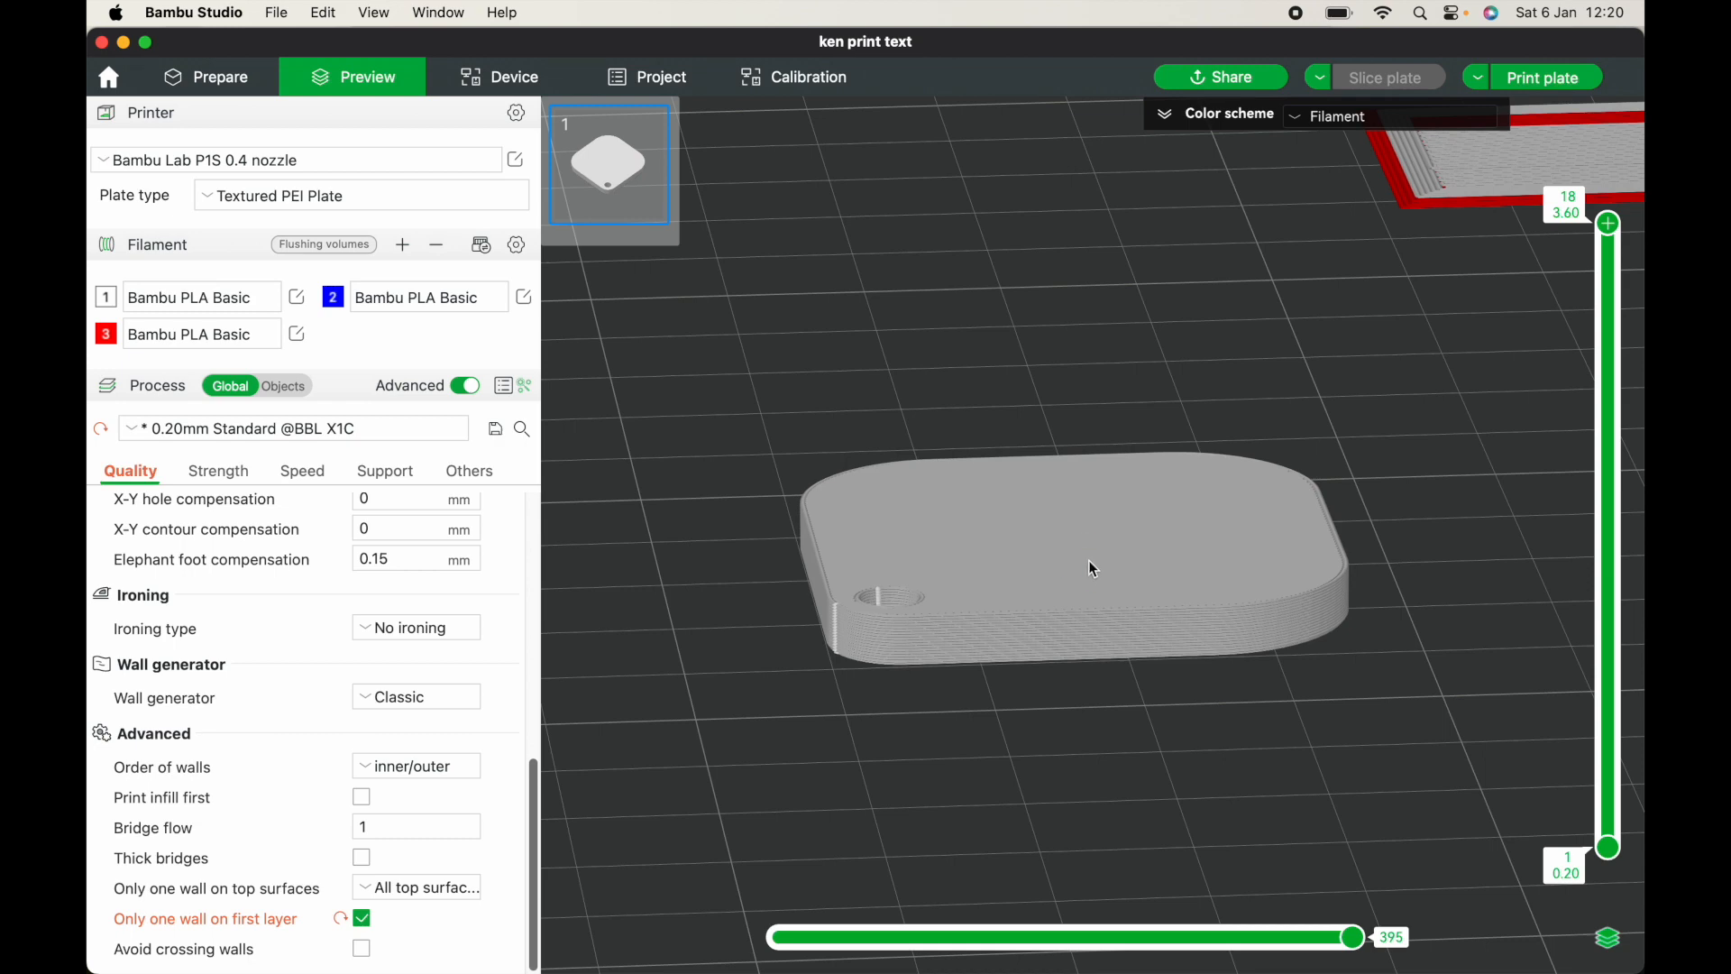
# Return to the preparation view and clone the painted keychain tag with 9 copies
pyautogui.click(208, 81)
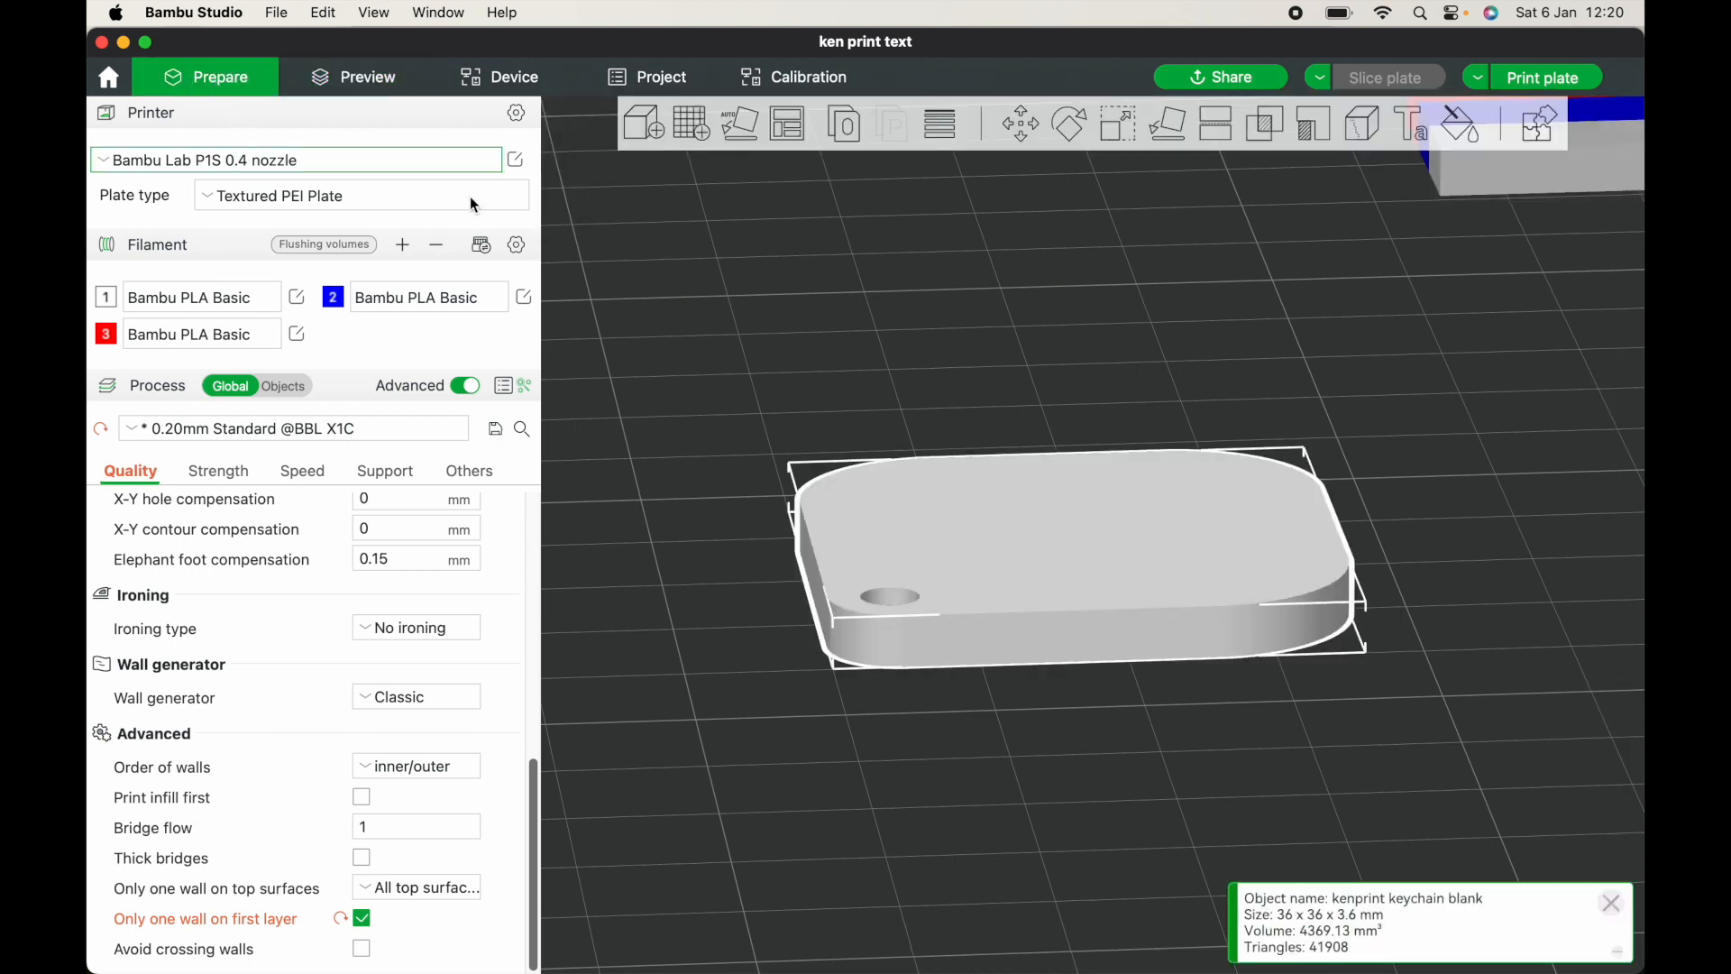
pyautogui.rightClick(1075, 565)
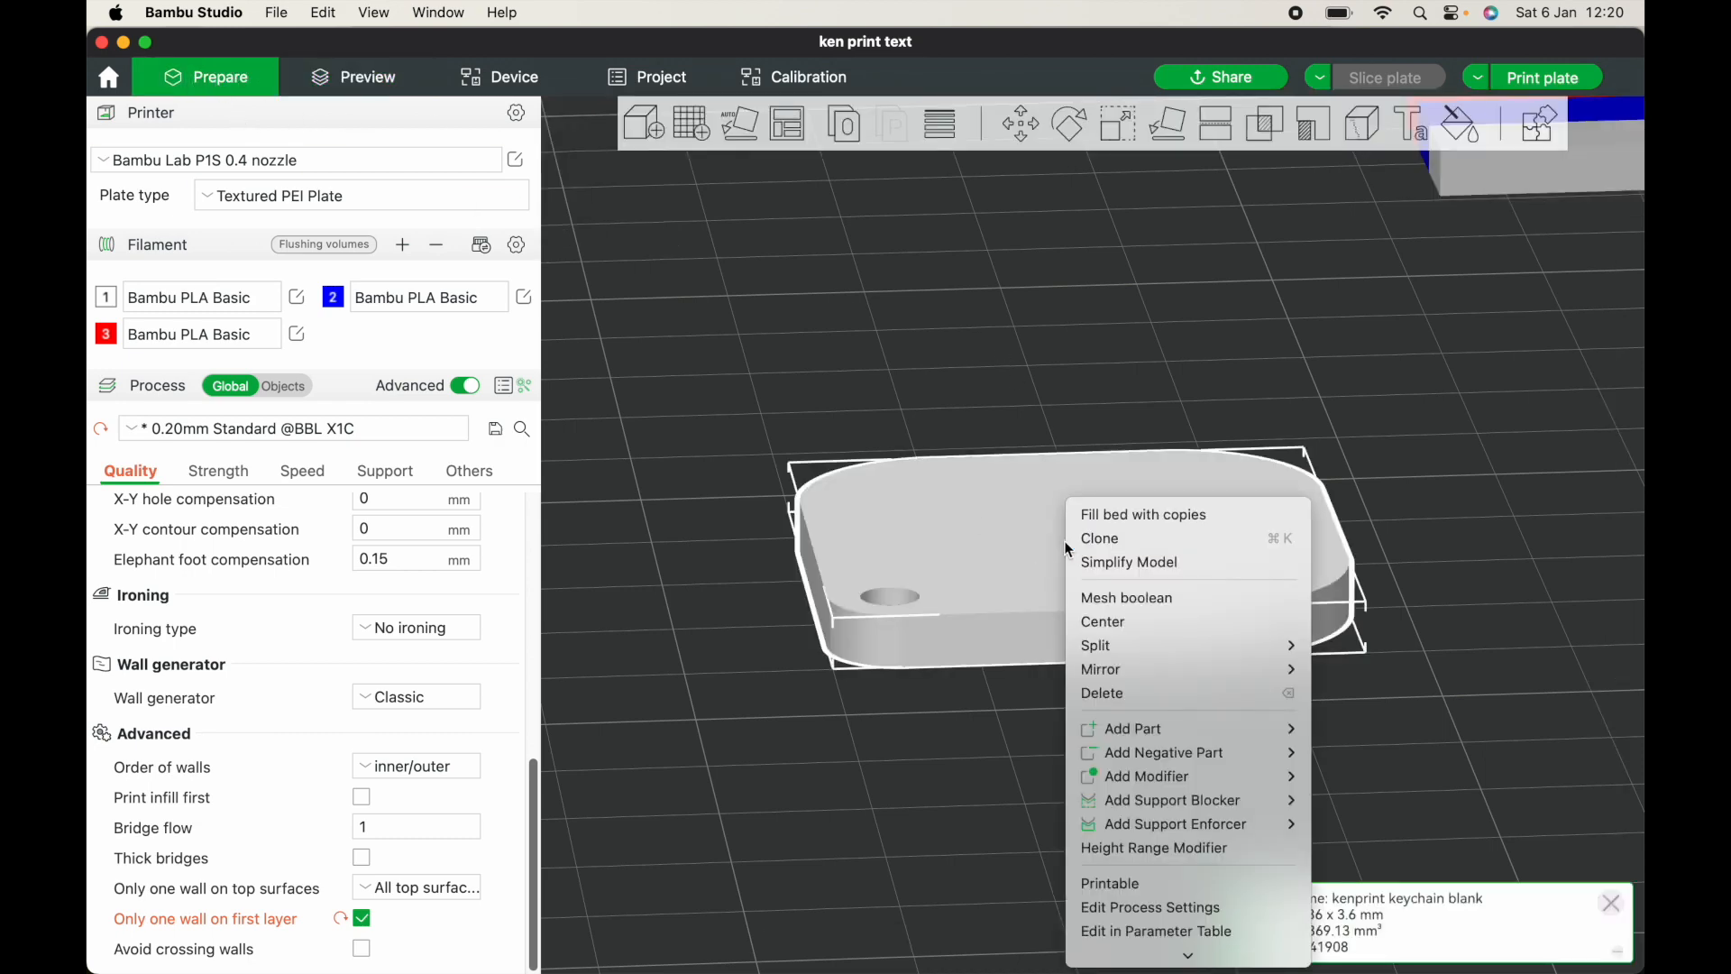
pyautogui.click(1109, 544)
pyautogui.click(961, 477)
pyautogui.click(961, 477)
pyautogui.click(963, 477)
pyautogui.click(962, 477)
pyautogui.click(962, 477)
pyautogui.click(962, 477)
pyautogui.click(962, 477)
pyautogui.click(962, 477)
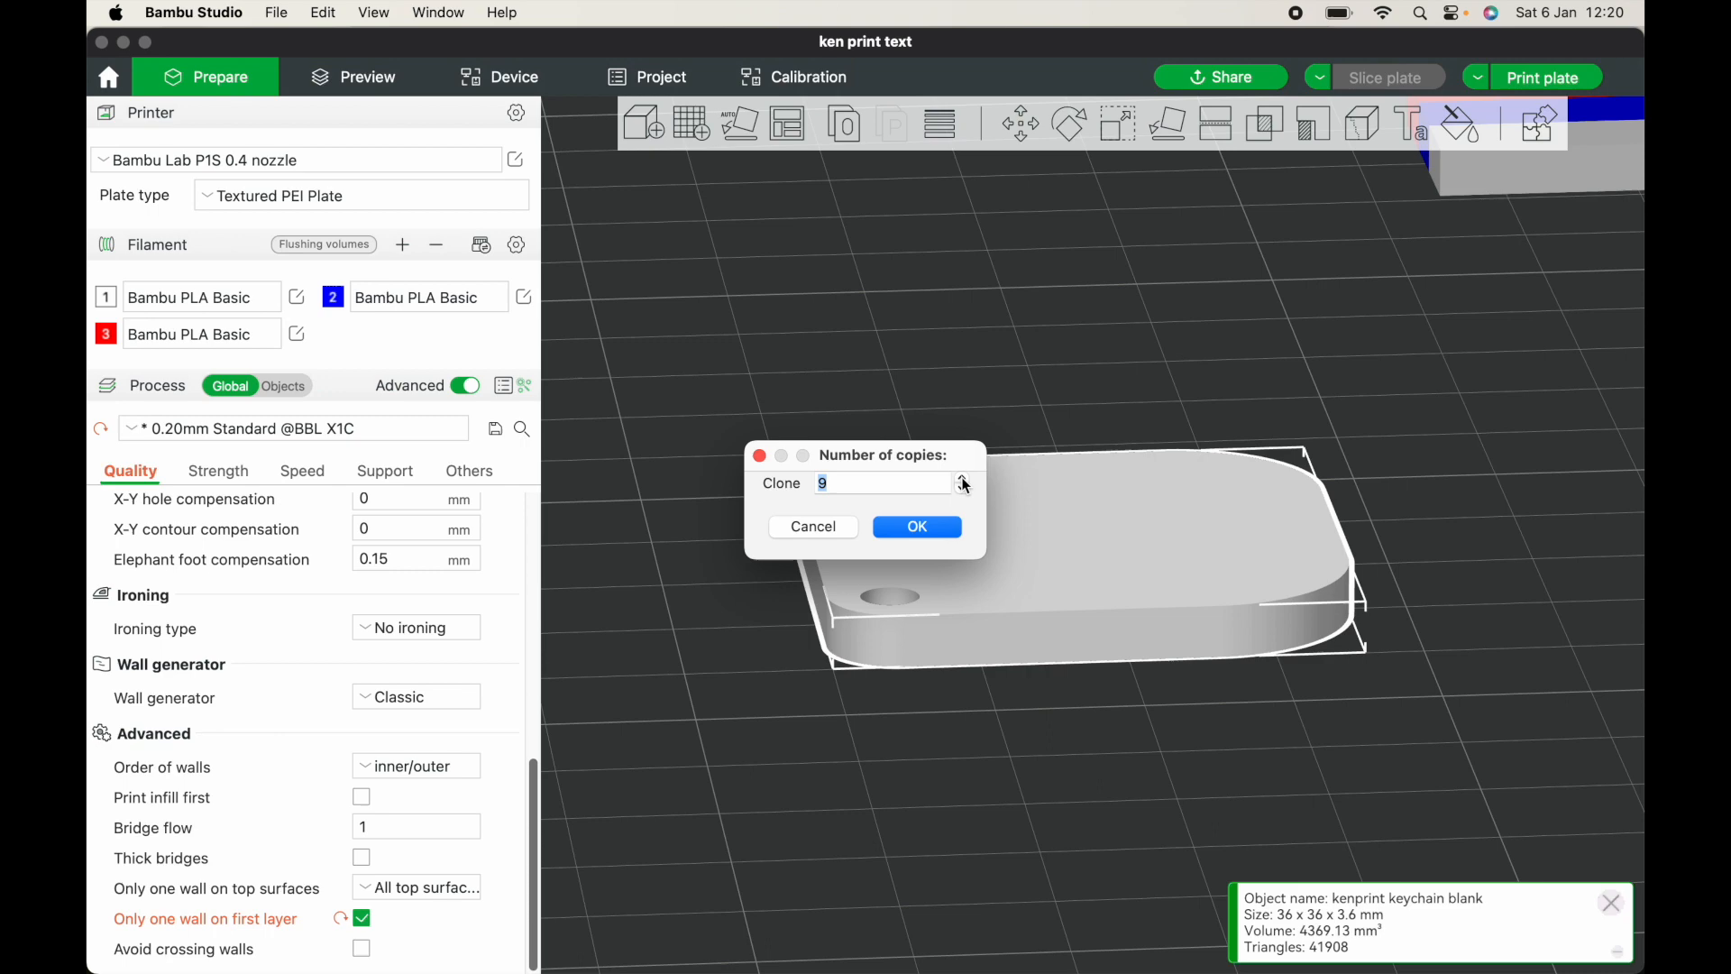
pyautogui.click(940, 531)
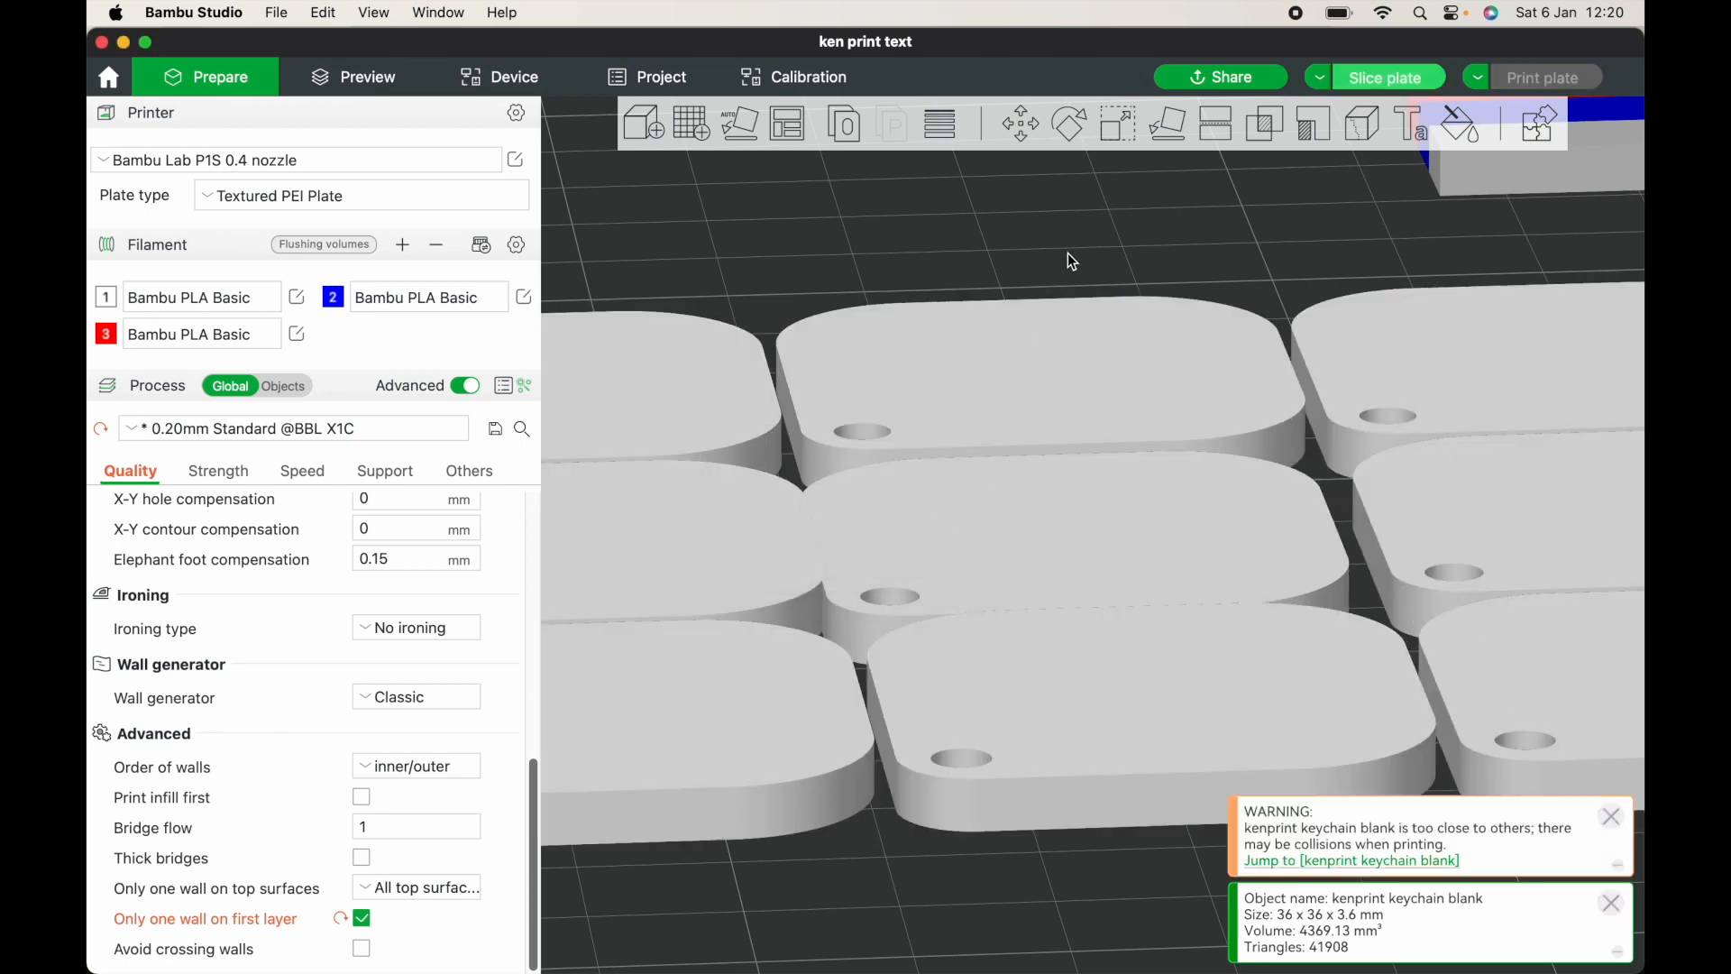
# Auto-arrange all the keychain tags on the build plate and check their layout
pyautogui.rightClick(1070, 259)
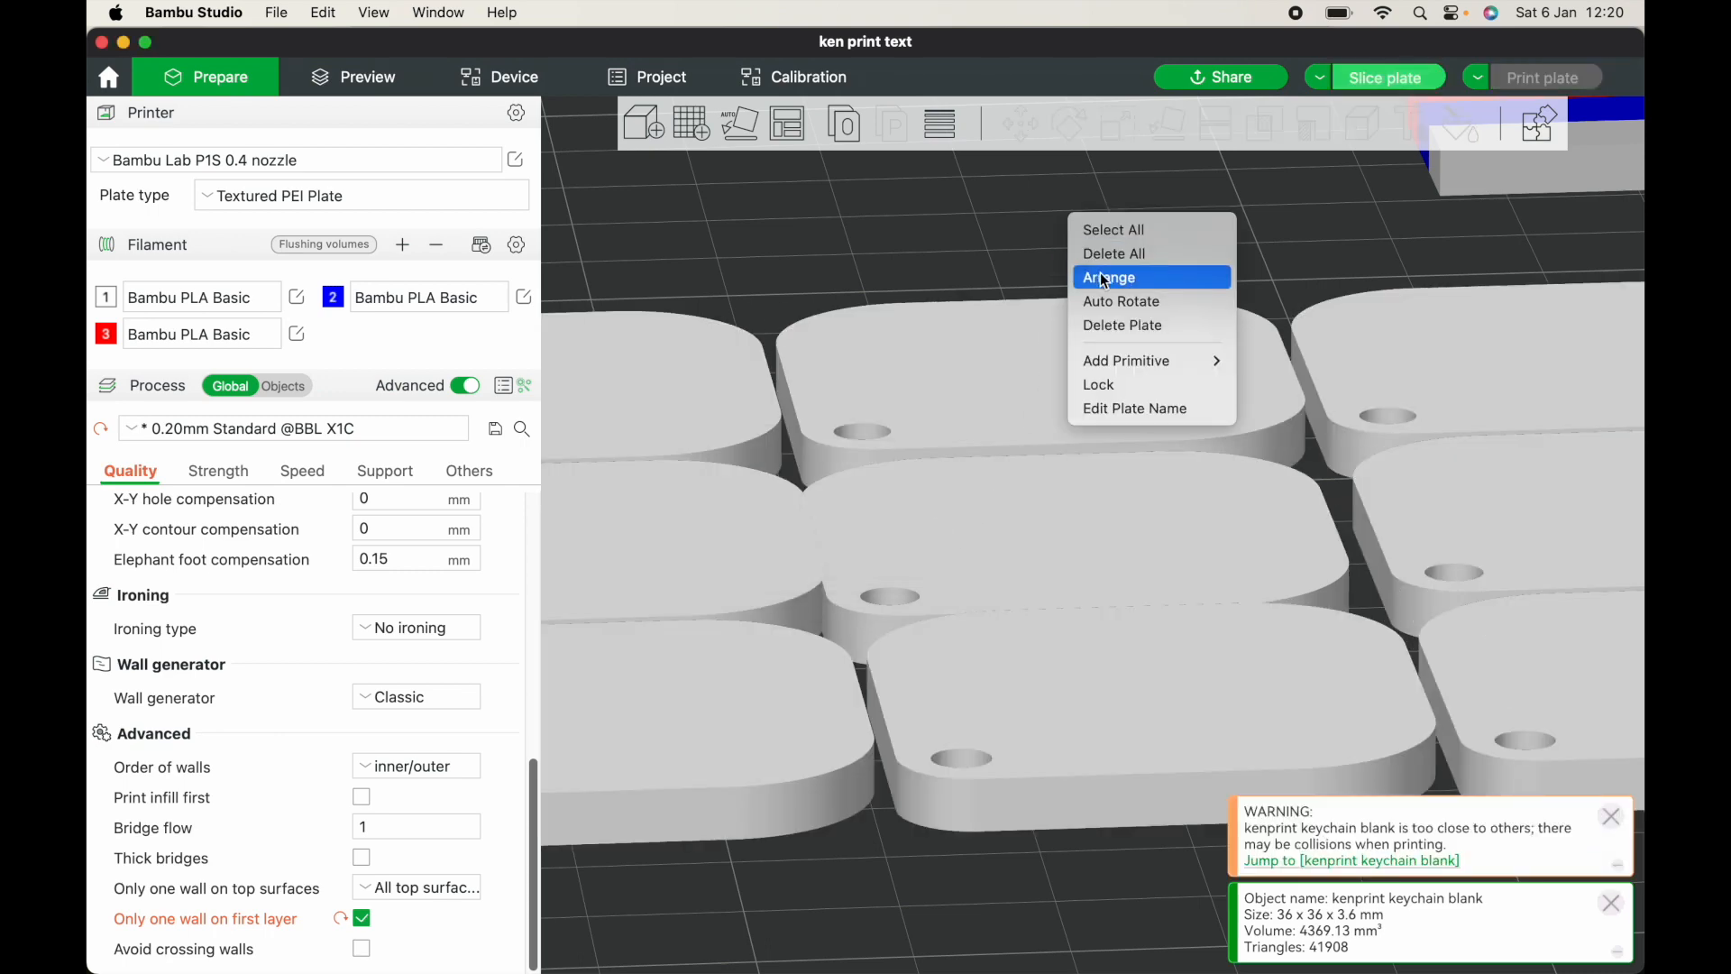
pyautogui.click(1106, 280)
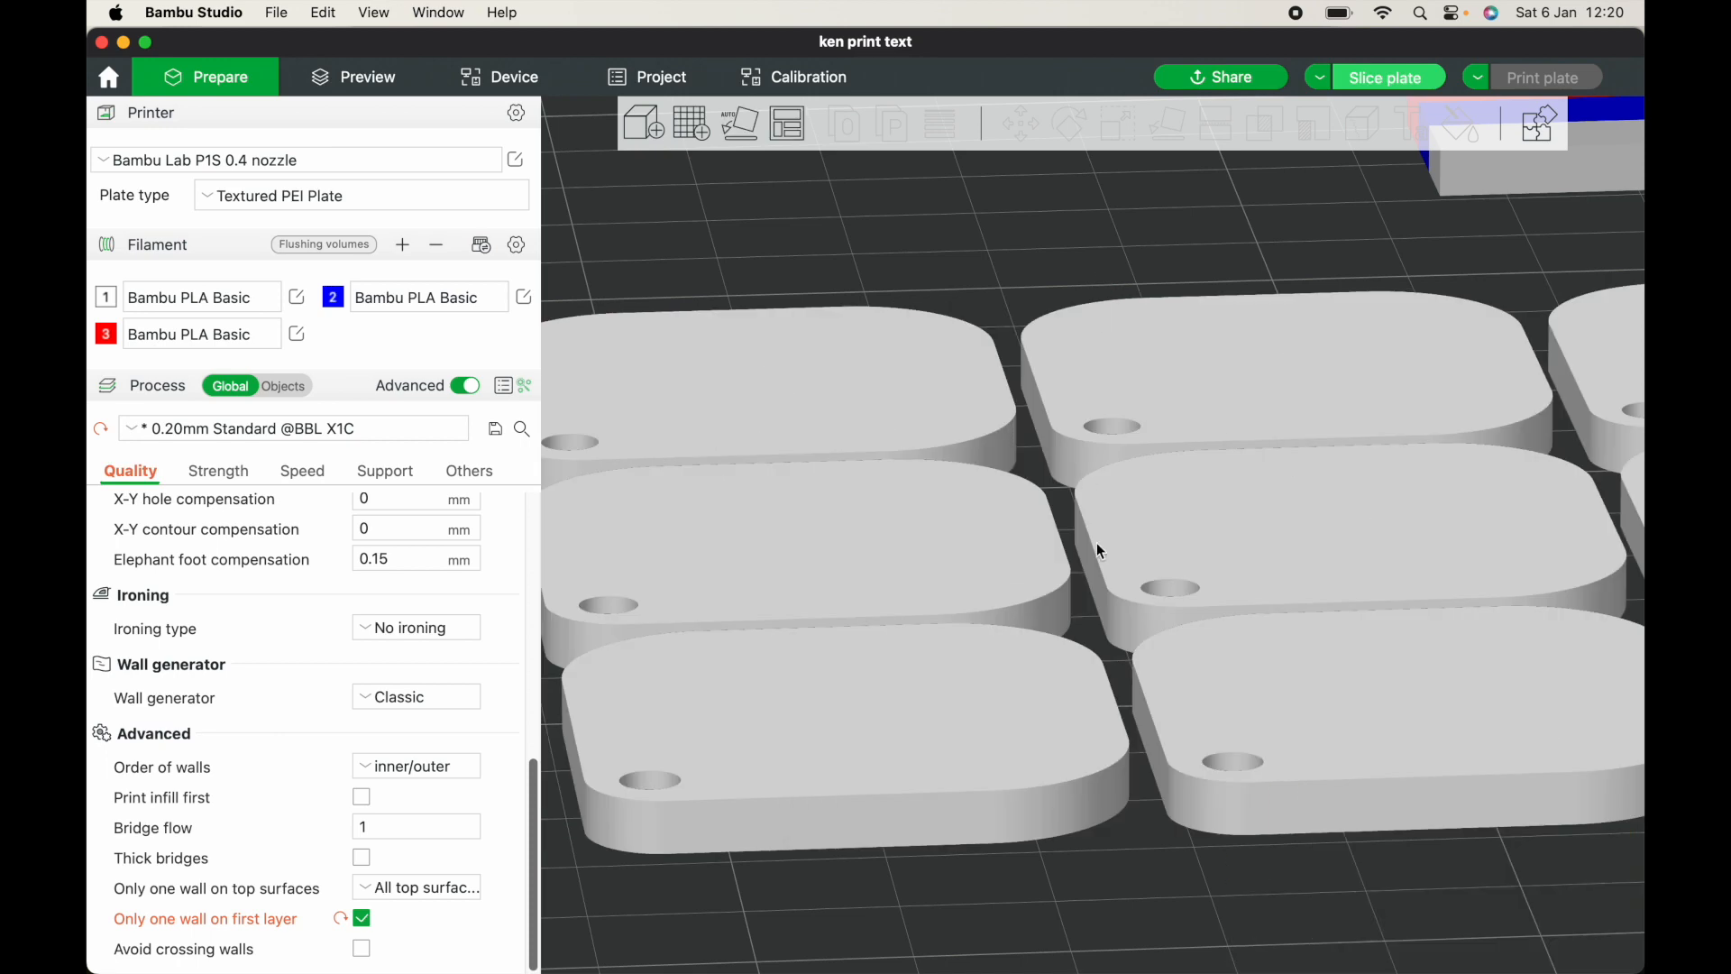
pyautogui.scroll(10, 1114, 600)
pyautogui.scroll(-10, 1112, 596)
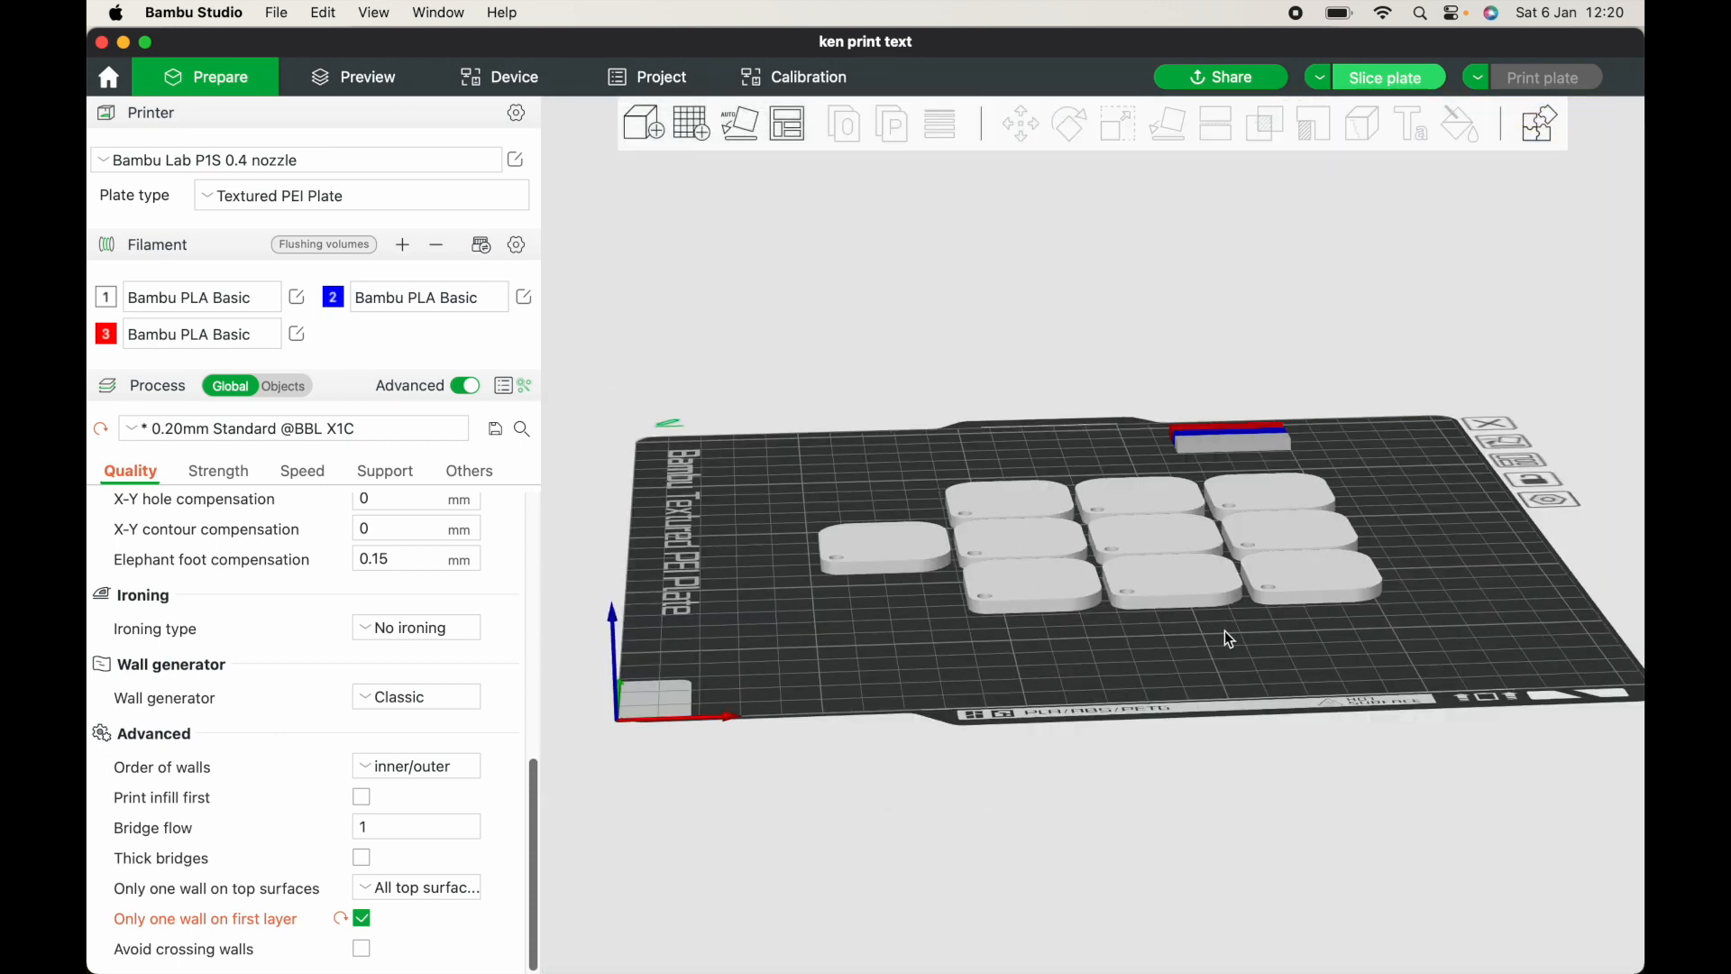
pyautogui.moveTo(1227, 669); pyautogui.dragTo(1154, 709)
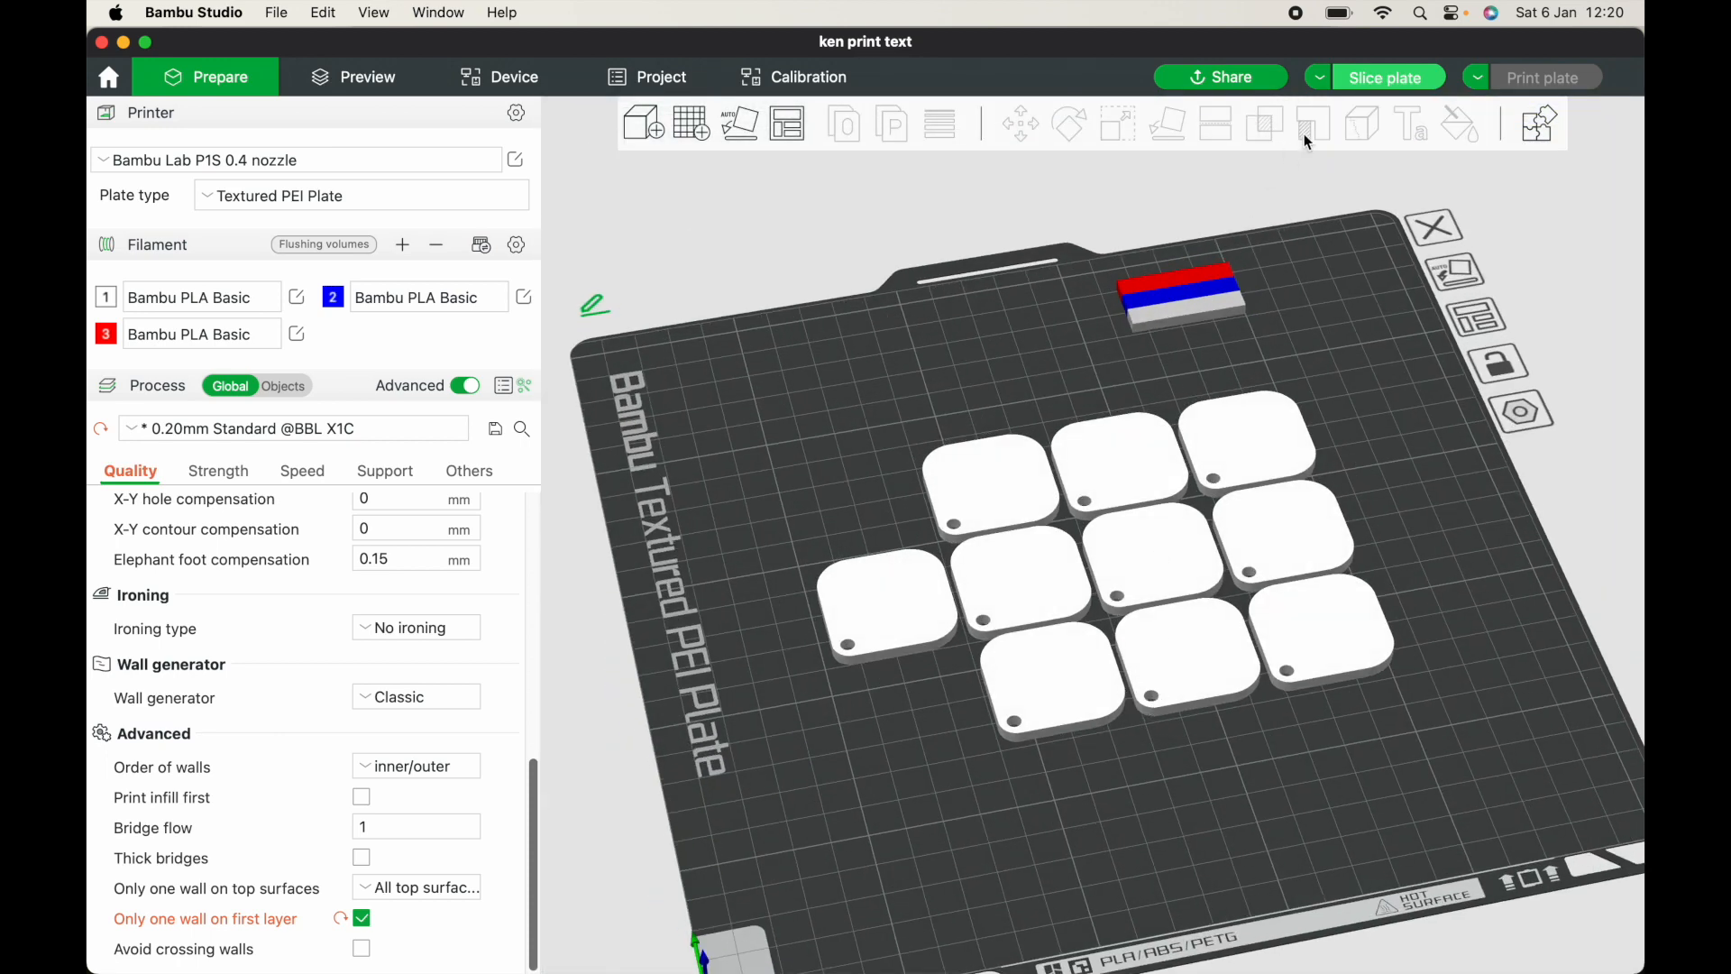
# Slice the plate of cloned tags and inspect the time and filament estimates and the colored lettering underneath
pyautogui.click(1372, 83)
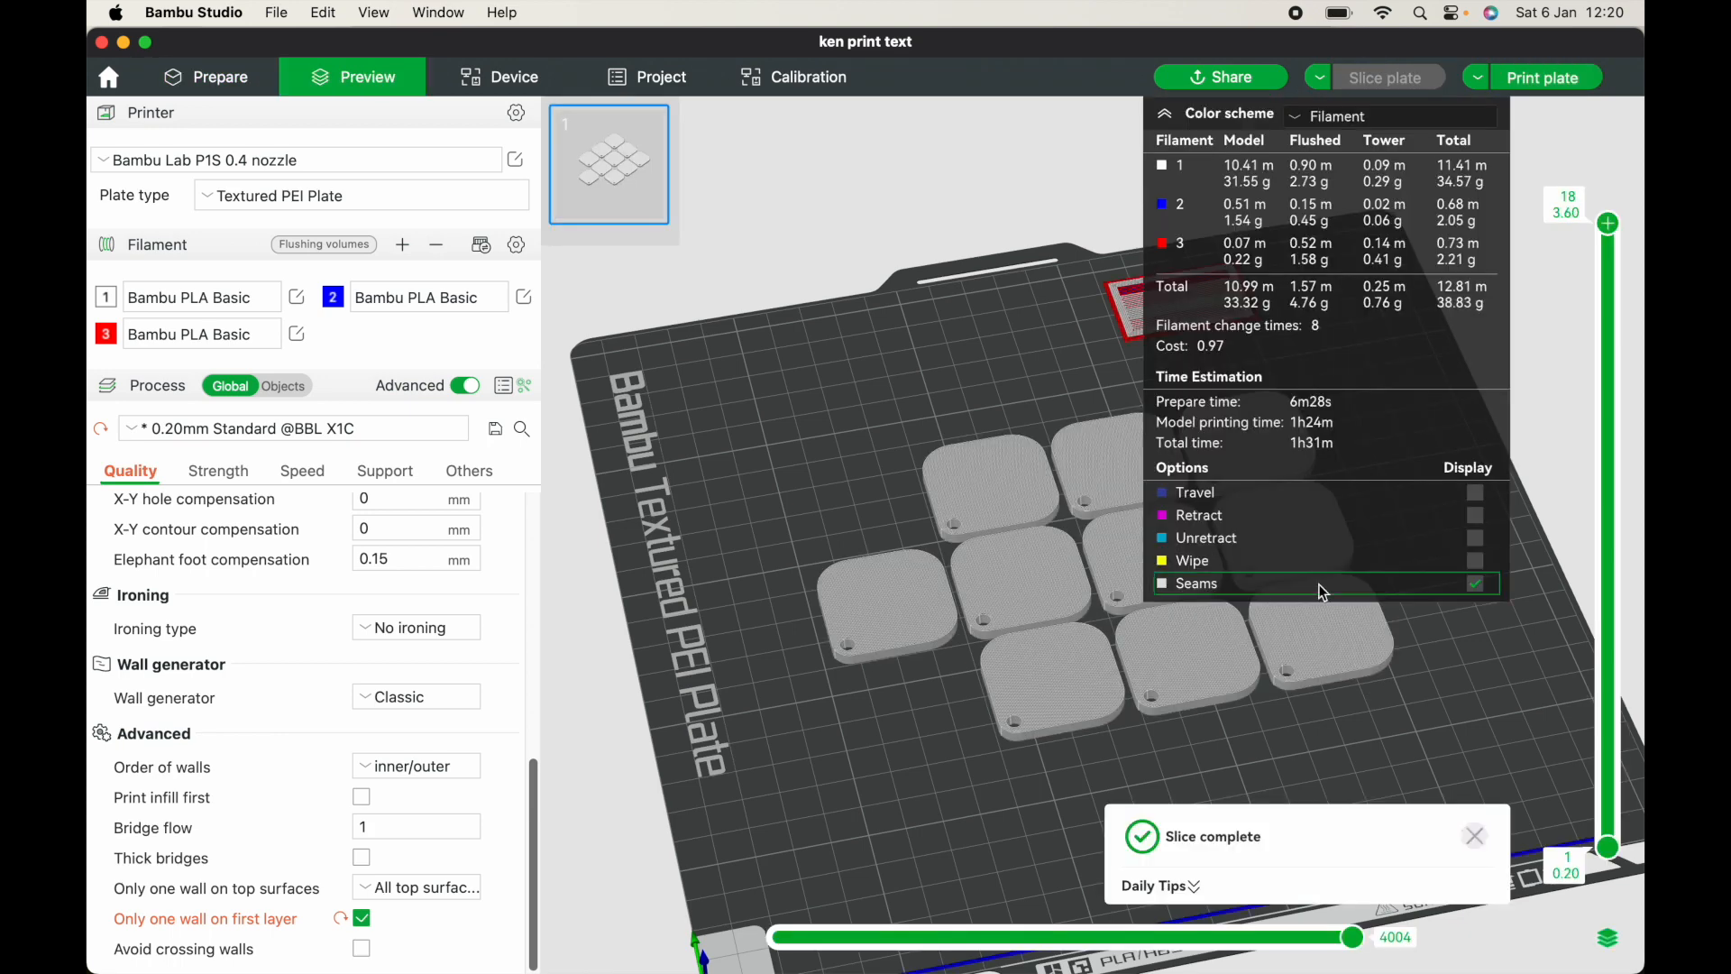
pyautogui.moveTo(1307, 469); pyautogui.dragTo(1190, 683)
pyautogui.moveTo(1096, 716)
pyautogui.mouseDown()
pyautogui.moveTo(1095, 634)
pyautogui.moveTo(1108, 712)
pyautogui.mouseUp()
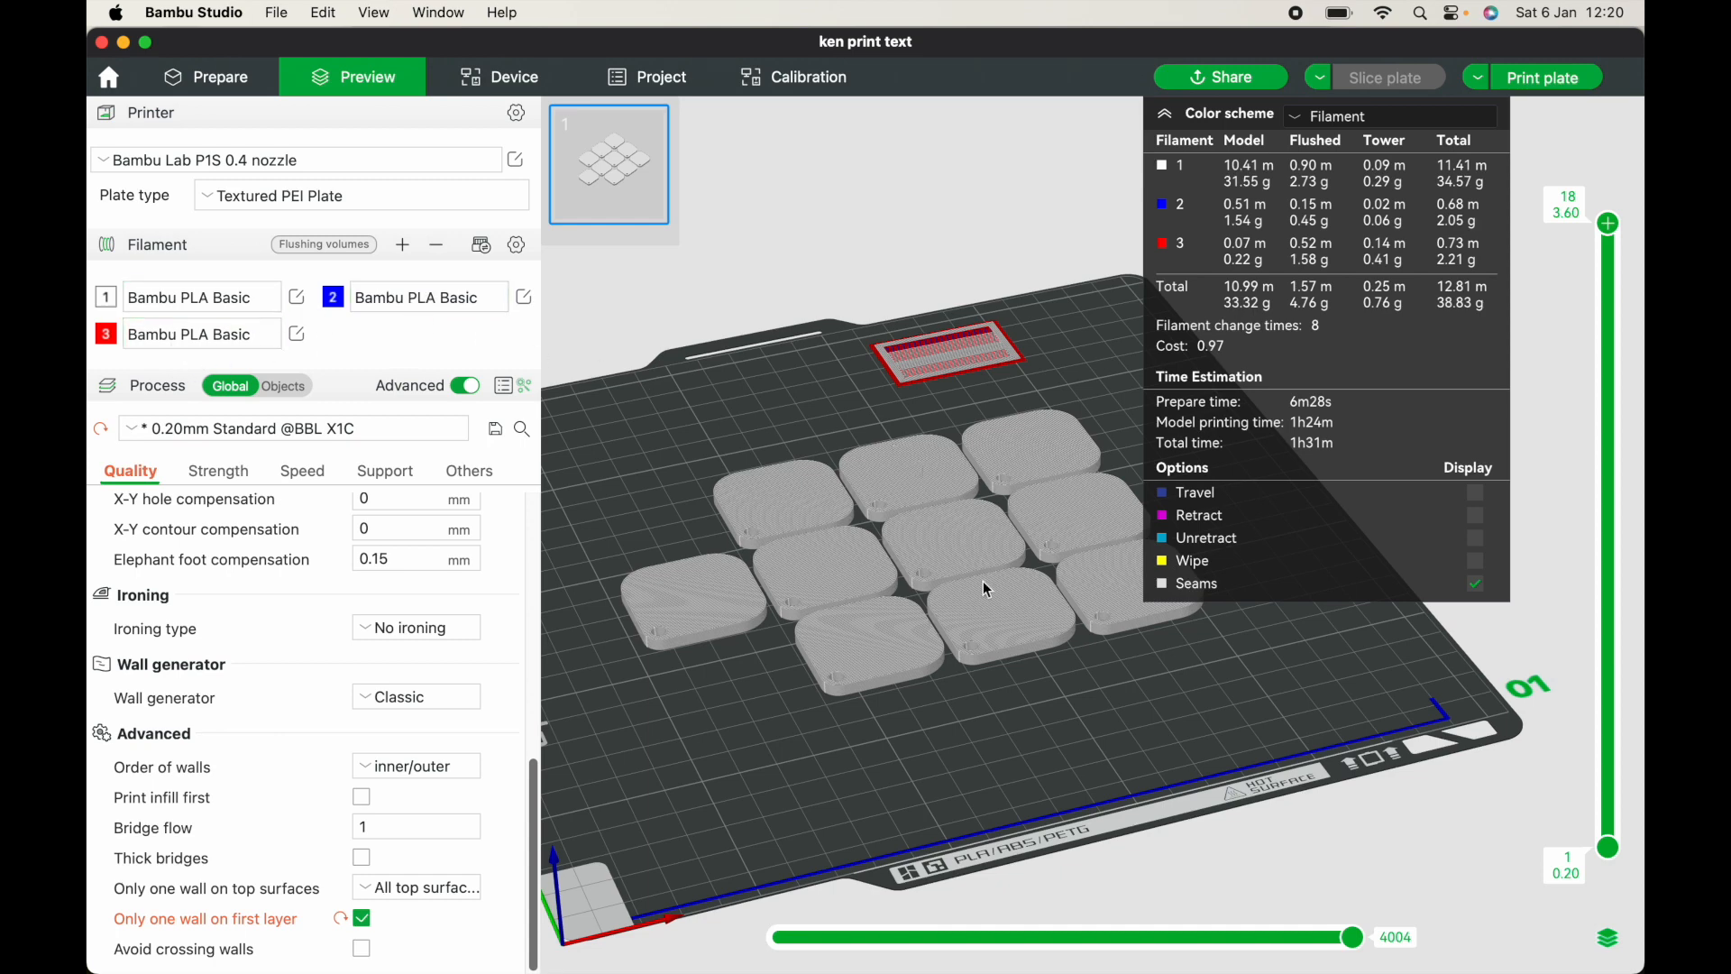
pyautogui.press('1')
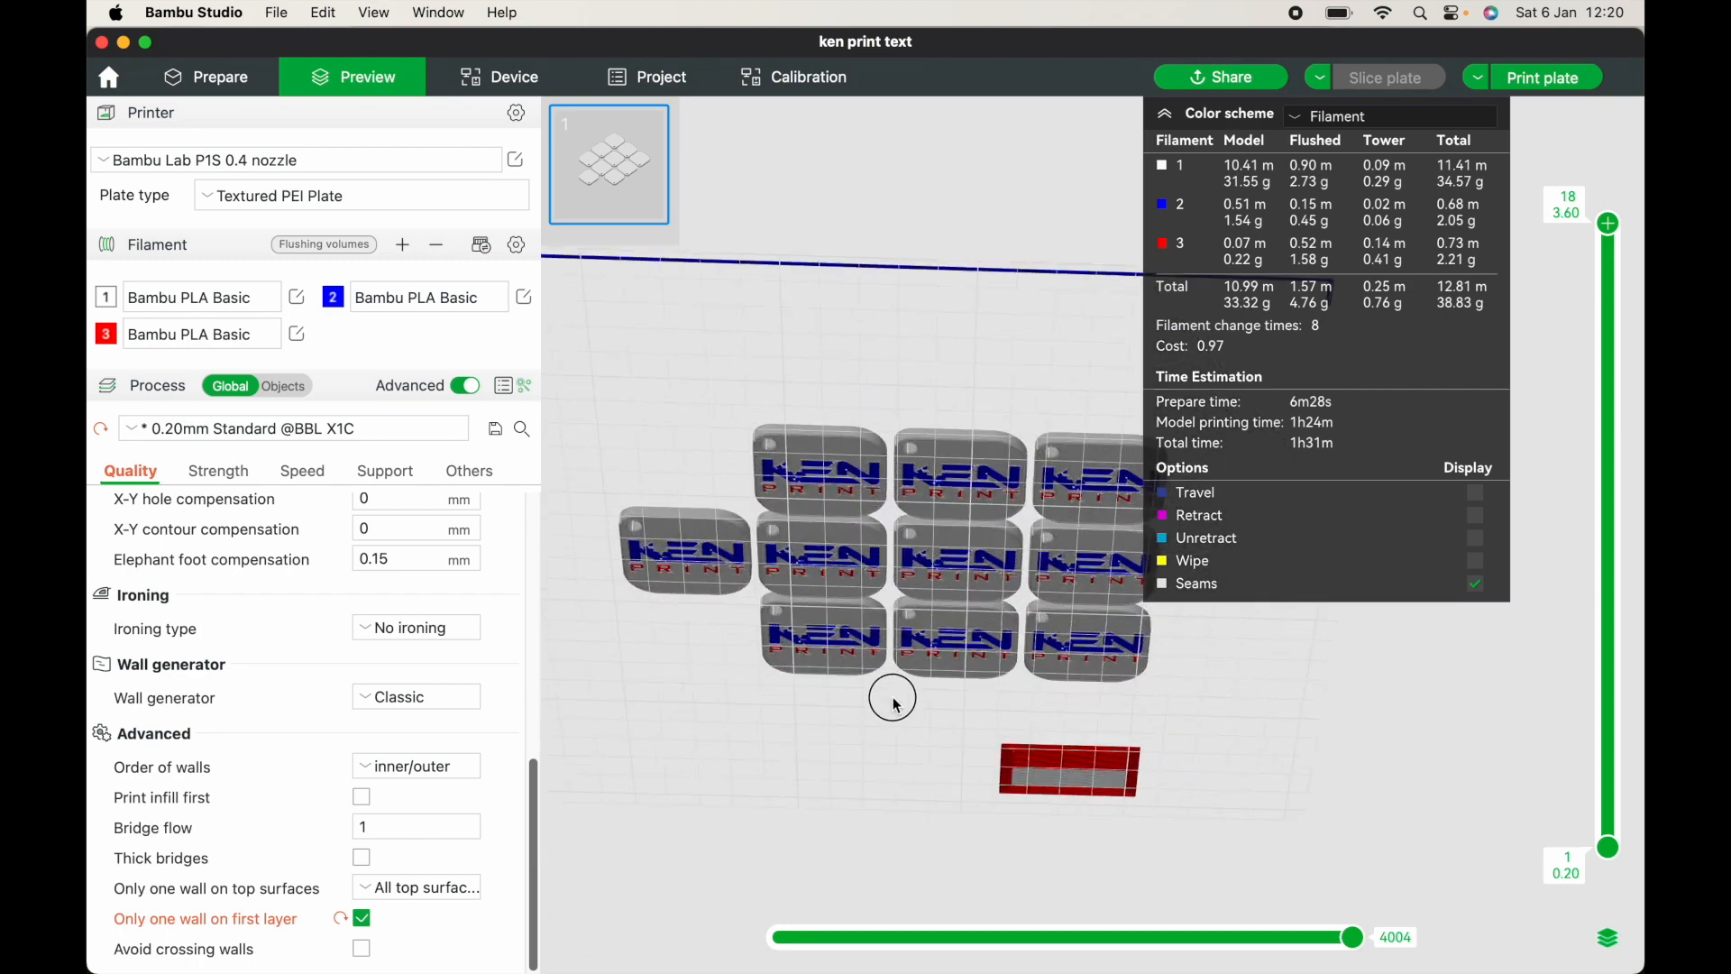
pyautogui.moveTo(893, 662); pyautogui.dragTo(866, 762)
pyautogui.moveTo(863, 753); pyautogui.dragTo(895, 743, button='right')
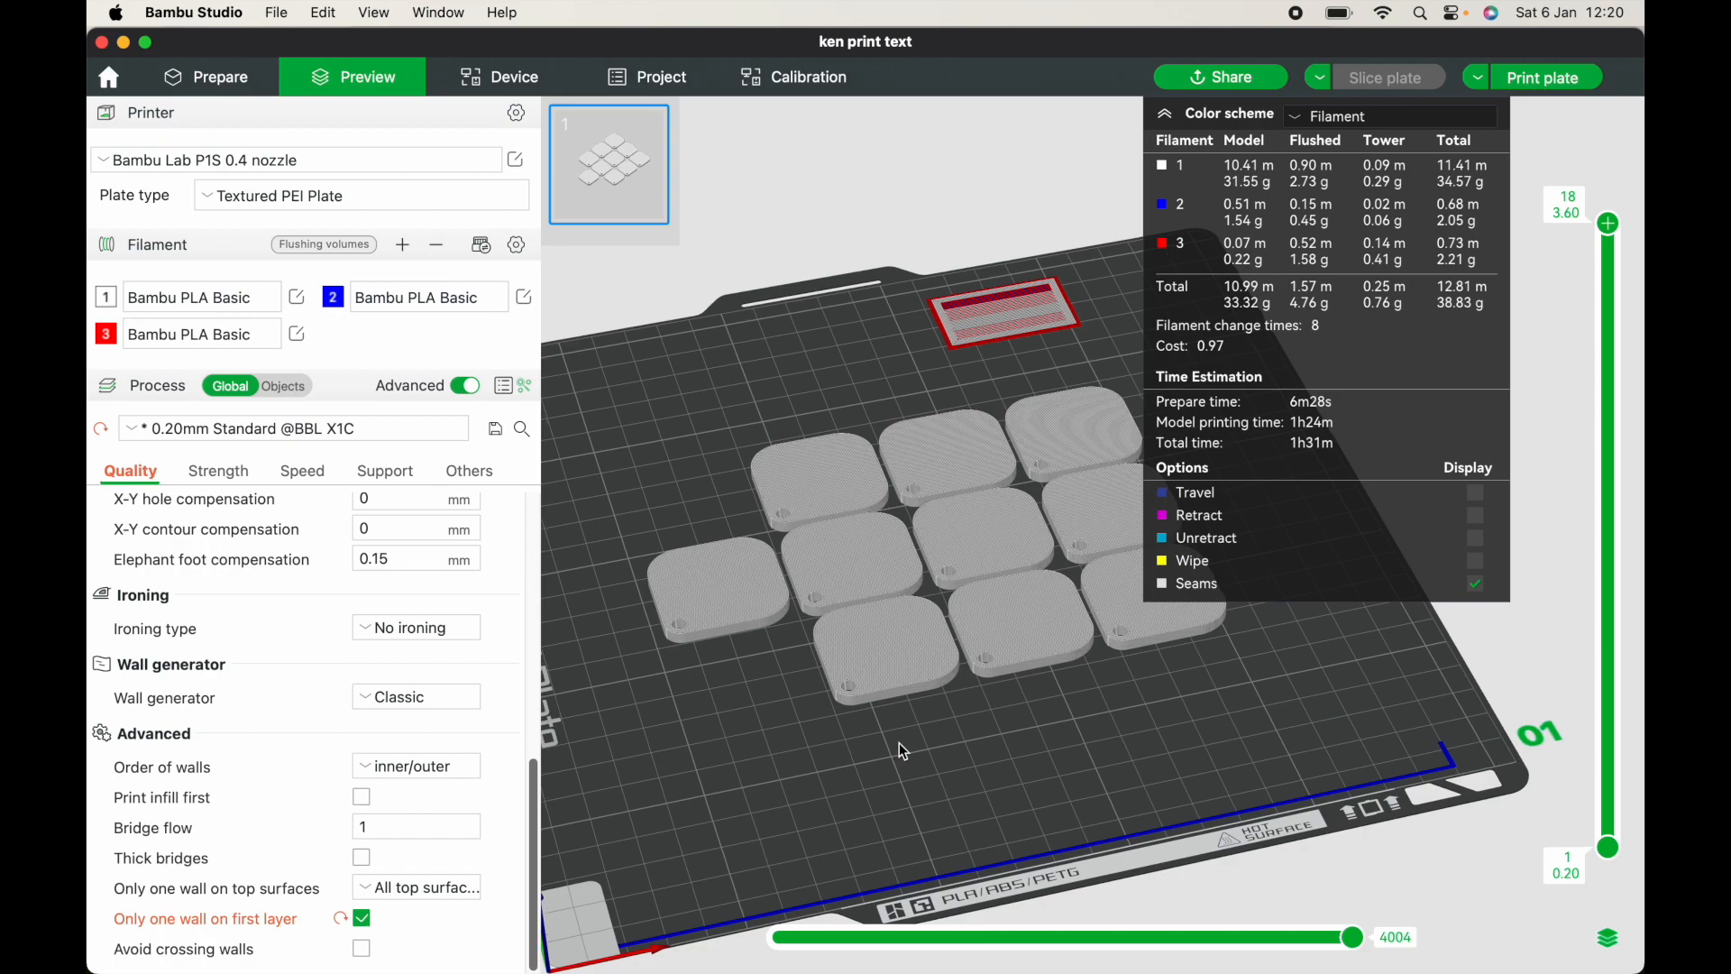